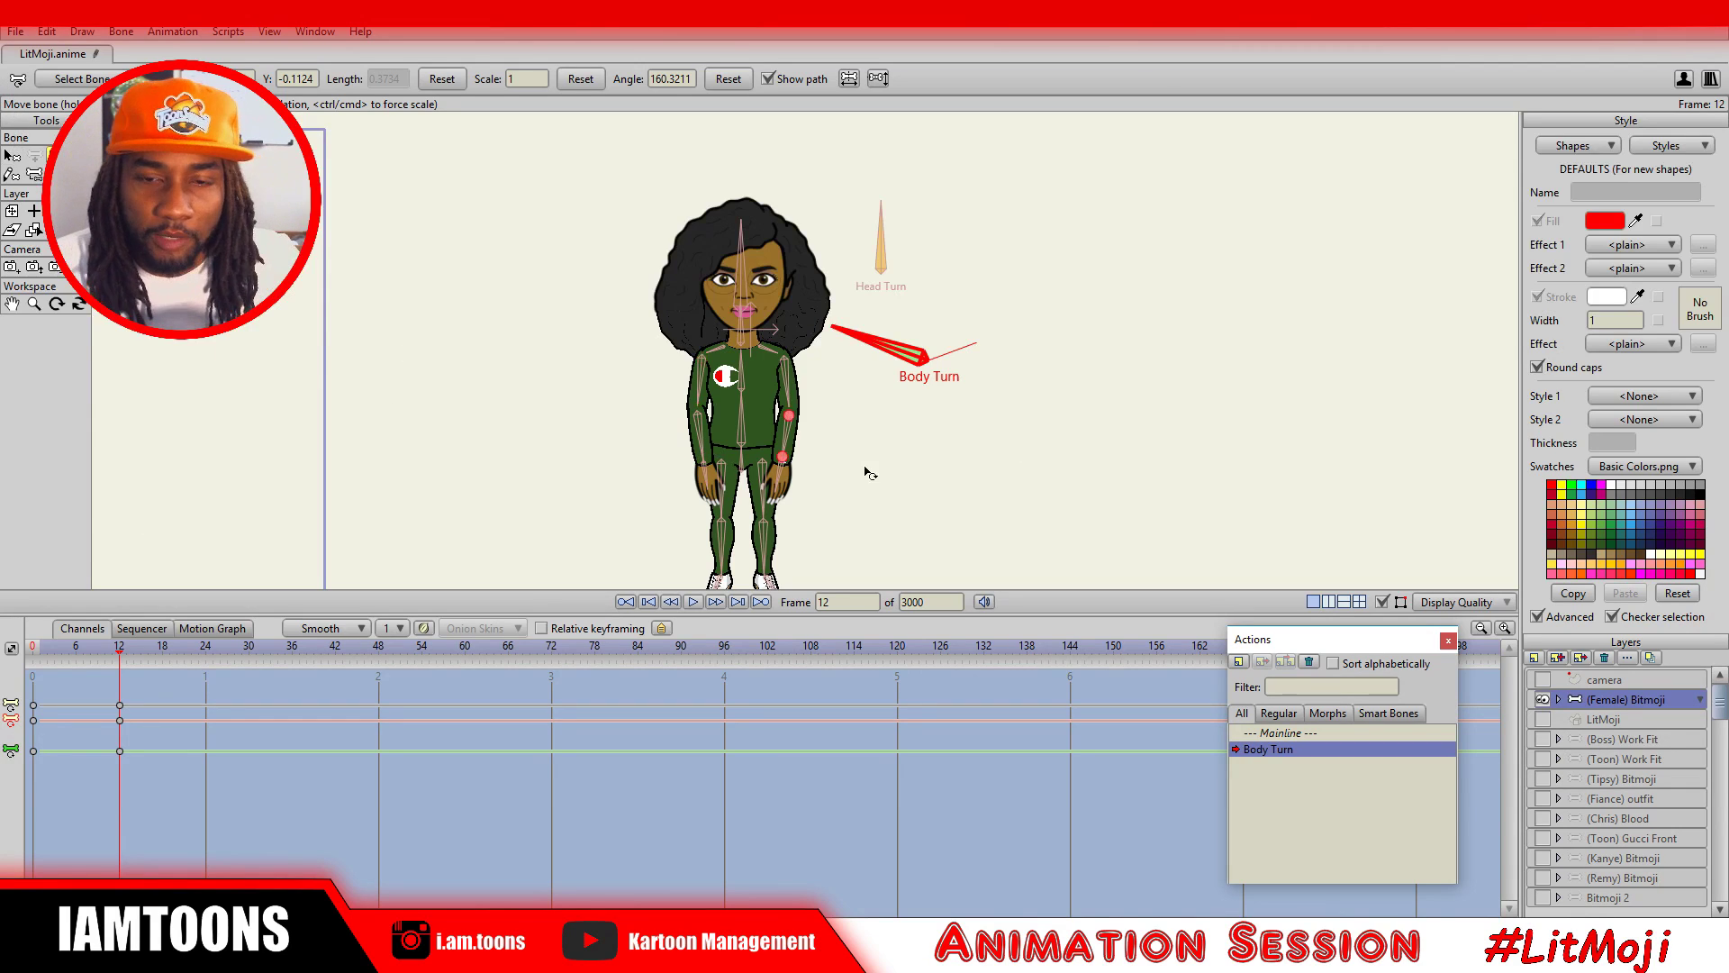
At frame 12 of the Body Turn action, shift the pelvis bone slightly toward the character's right side.
scroll(707, 370, up, 5)
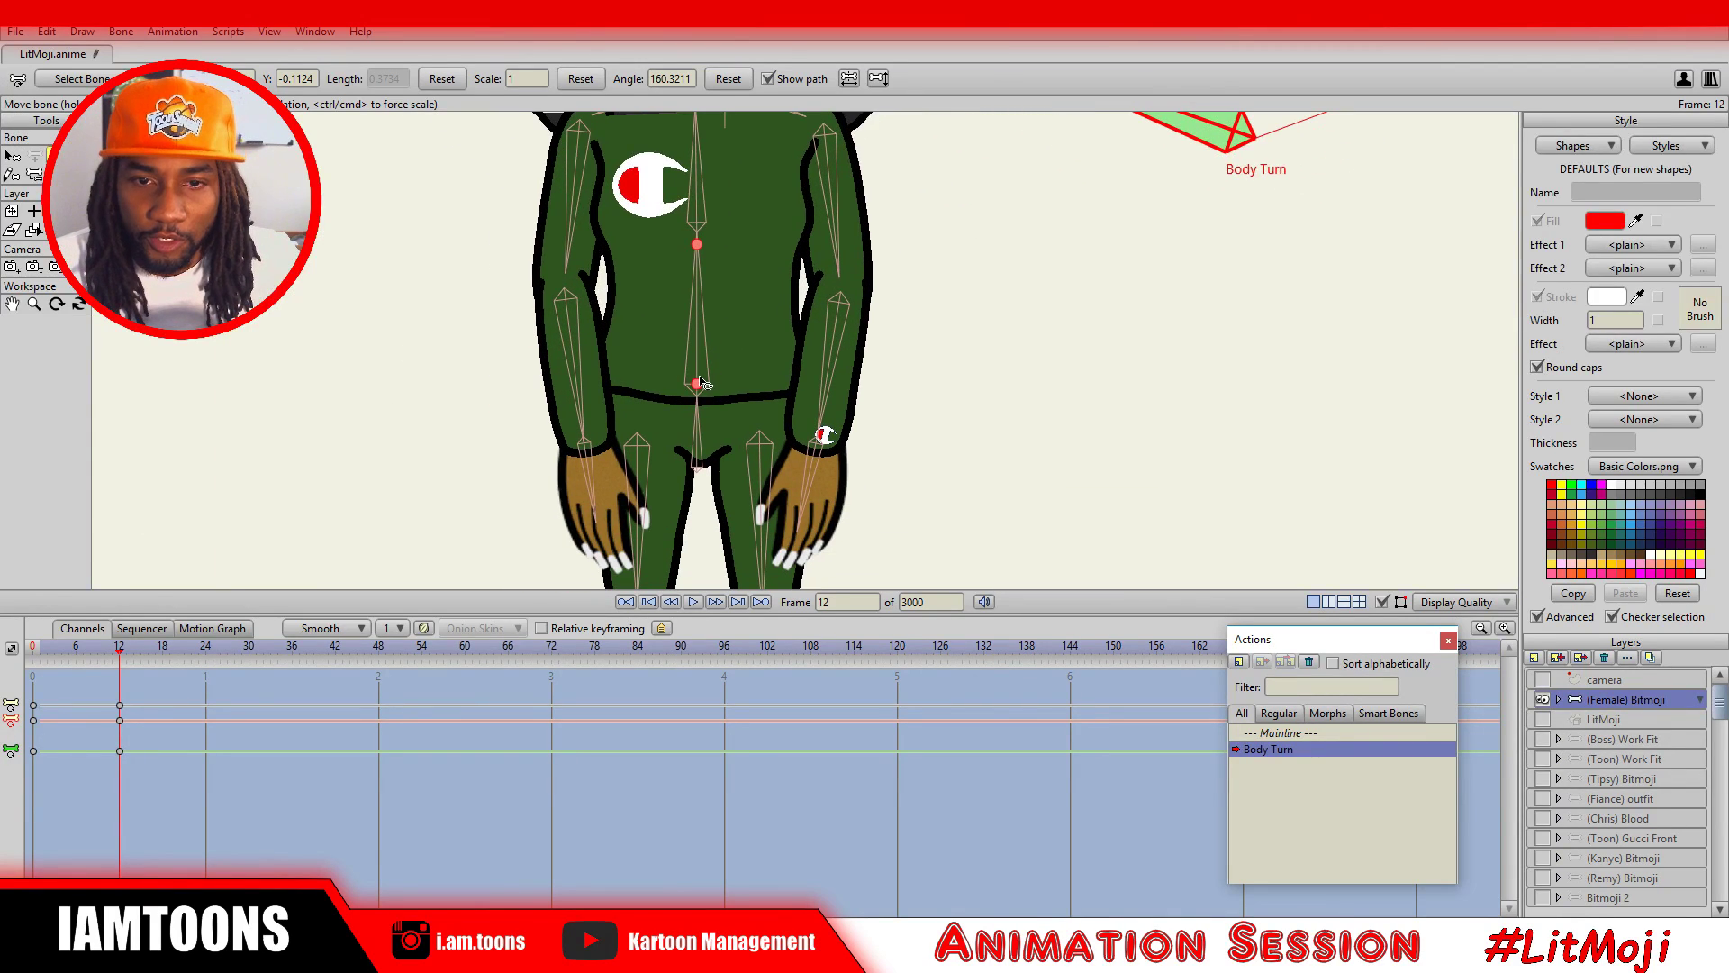
drag(699, 388, 700, 465)
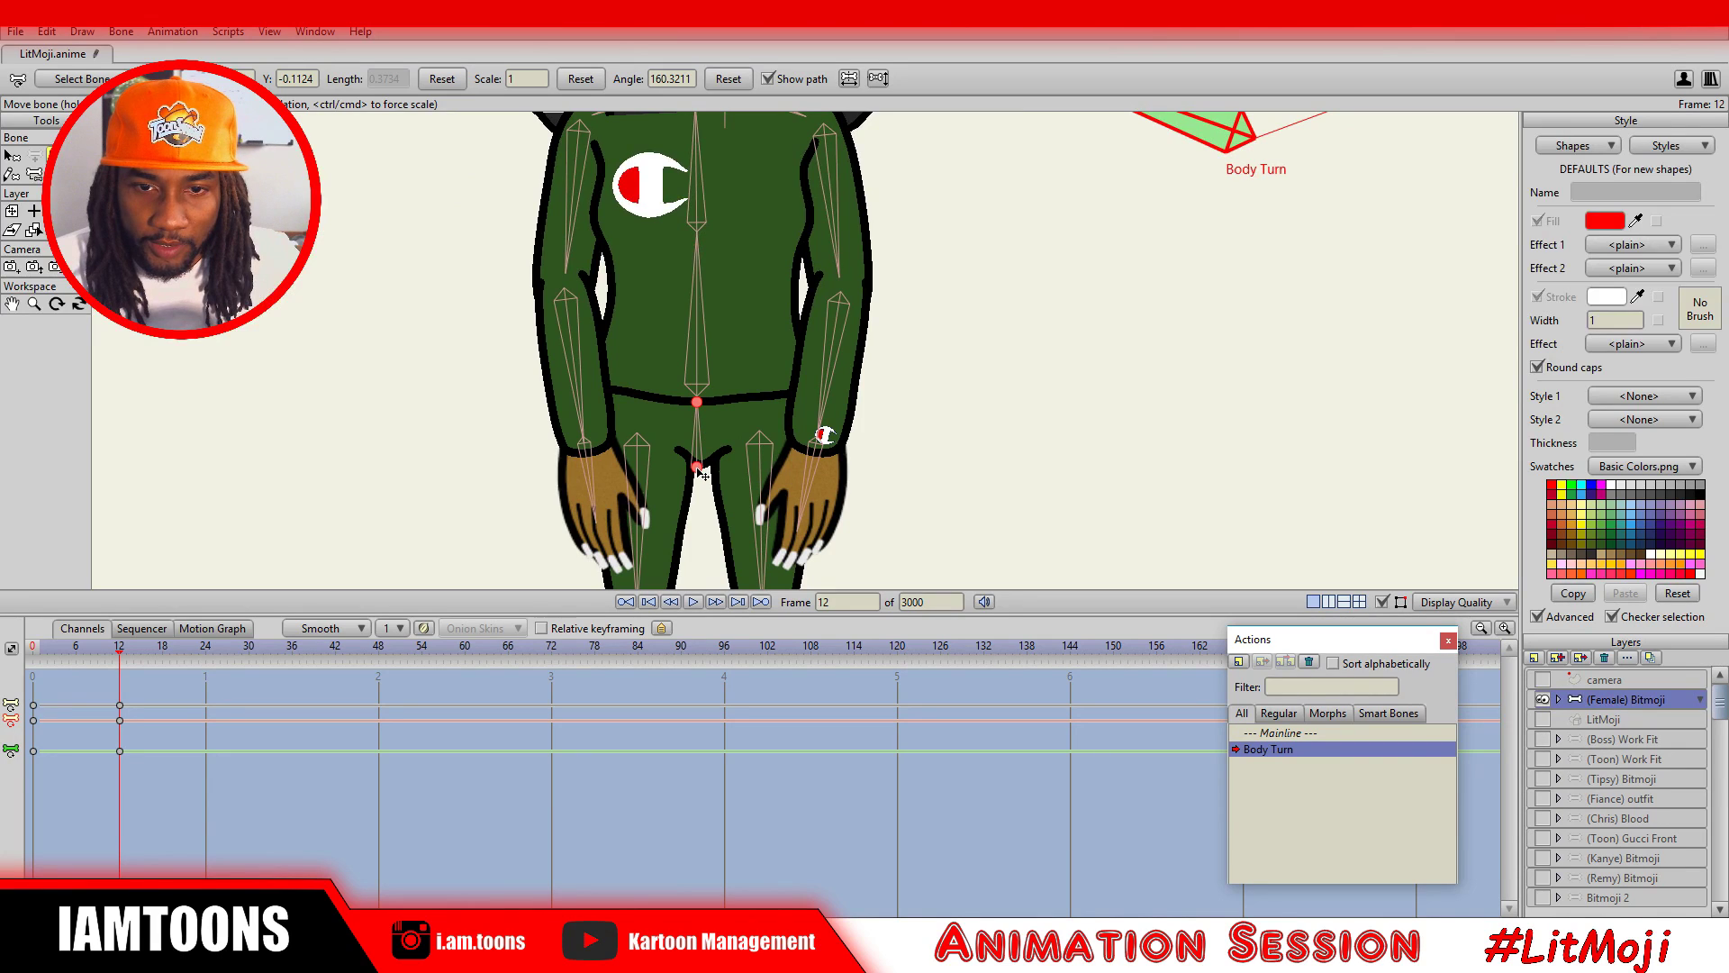
click(702, 470)
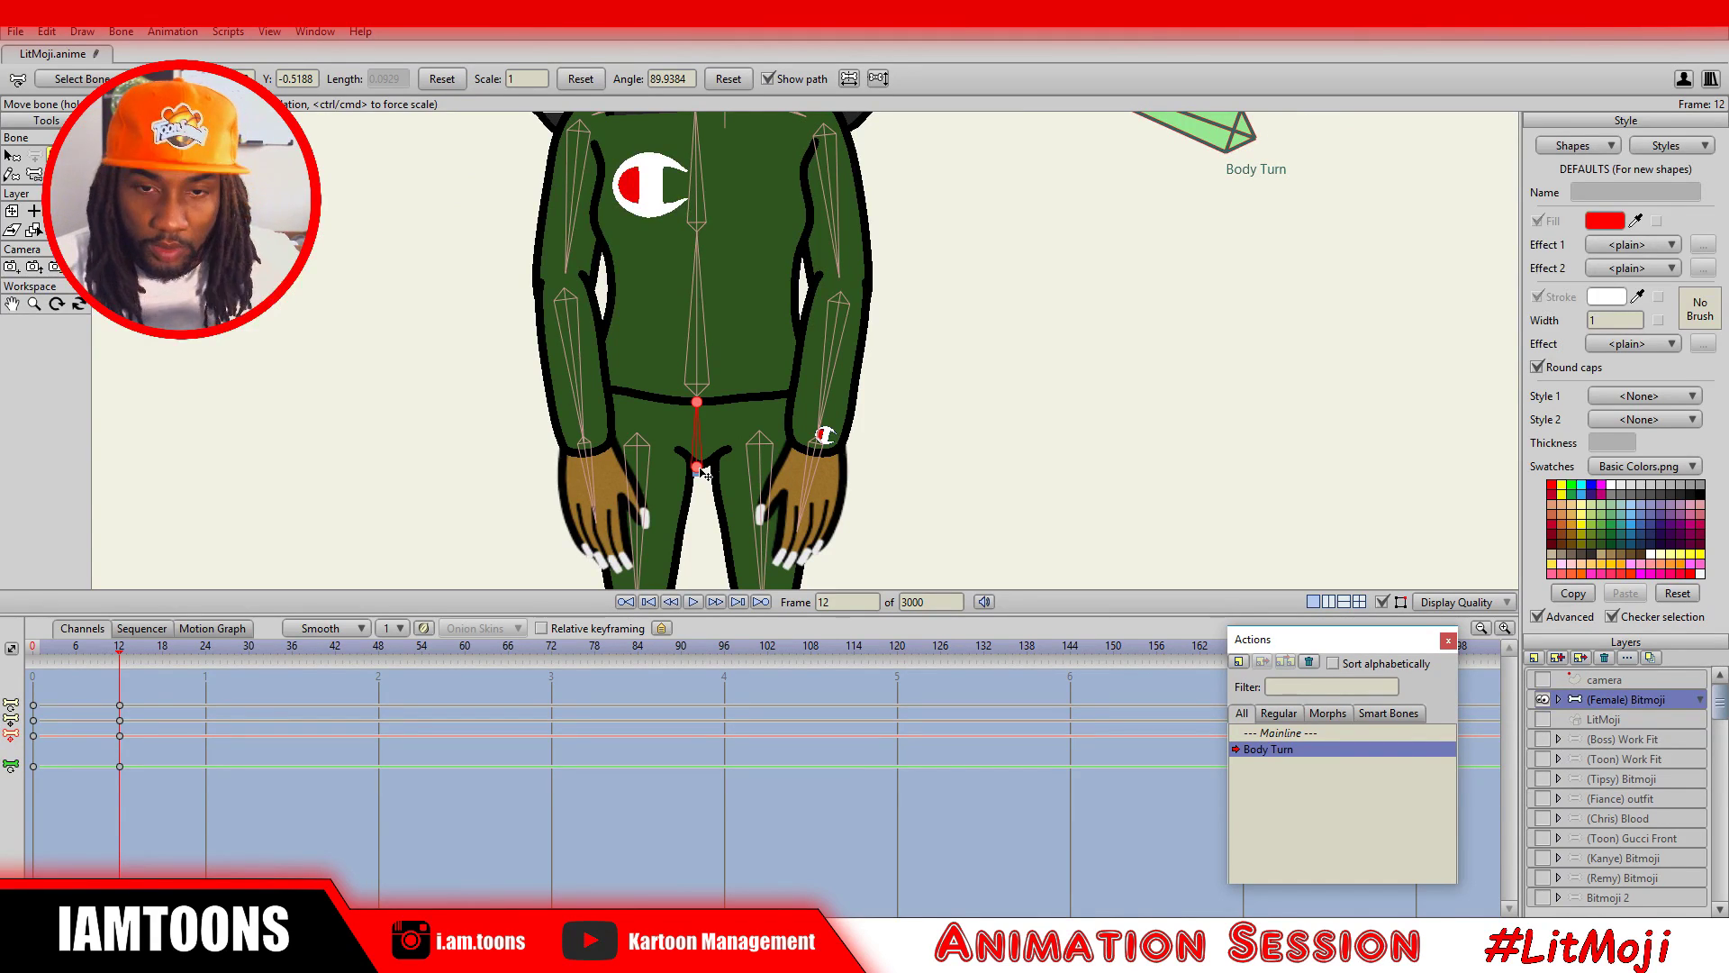
drag(702, 470, 691, 470)
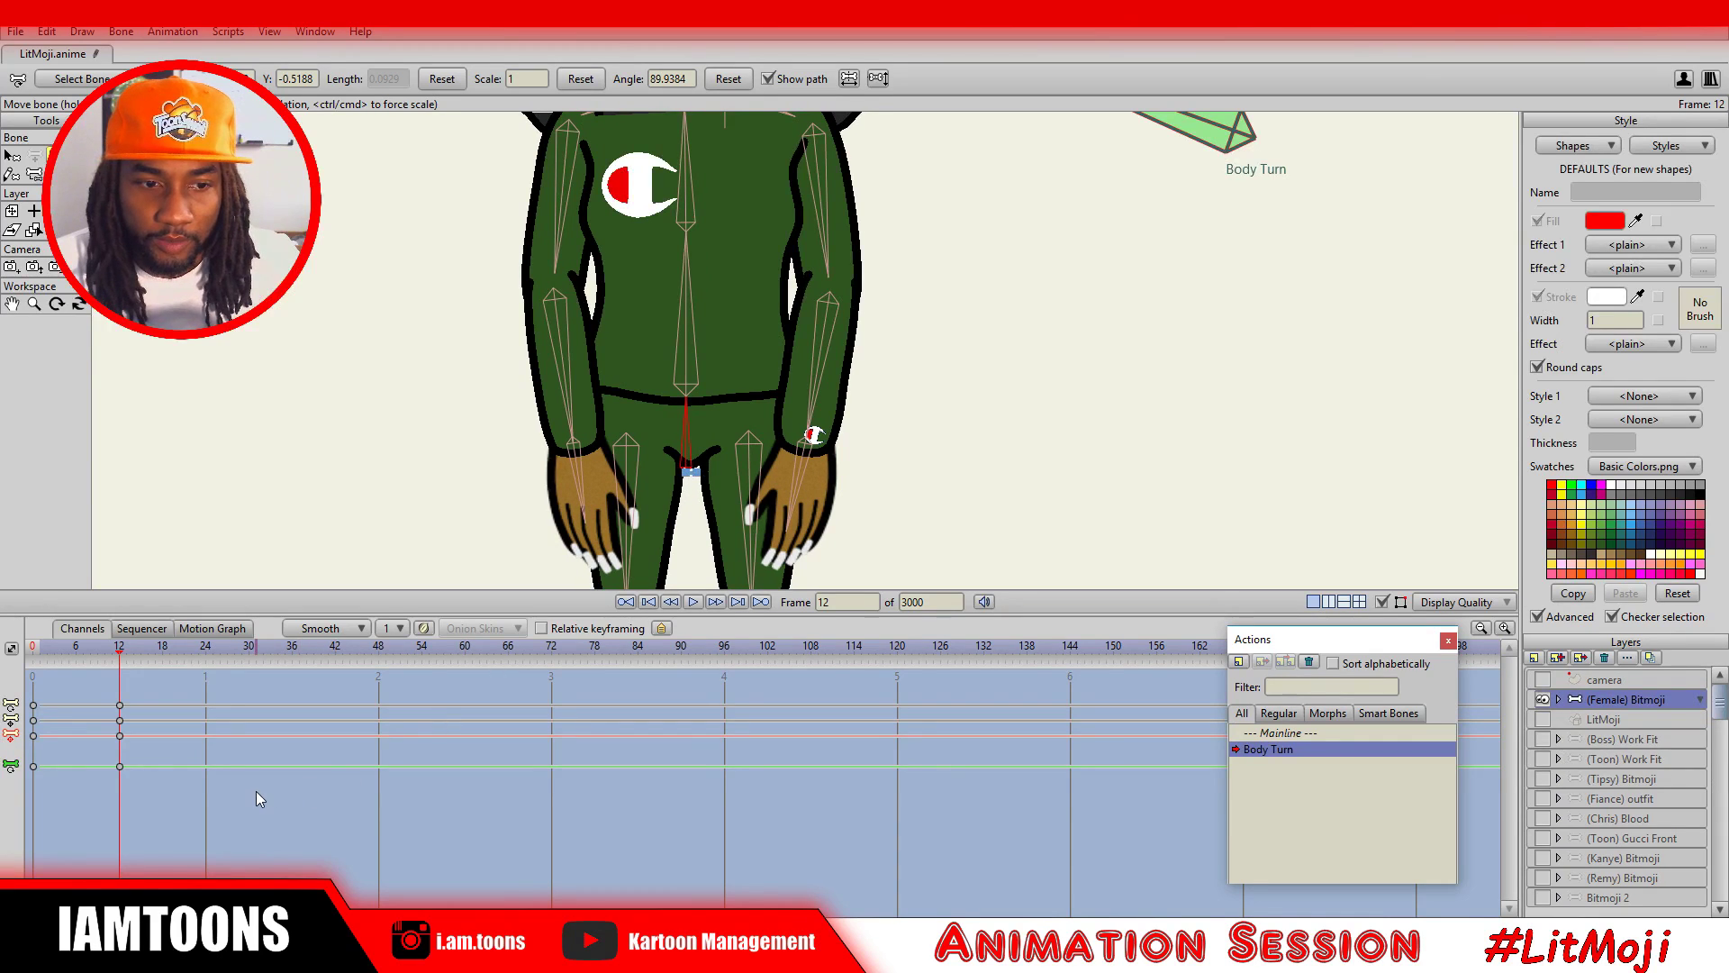
Step back and forth through the frames up to frame 12 to preview the pelvis shift.
key(Left)
key(Left)
key(Left)
key(Left)
key(Left)
key(Left)
key(Left)
key(Left)
key(Left)
key(Left)
key(Left)
key(Left)
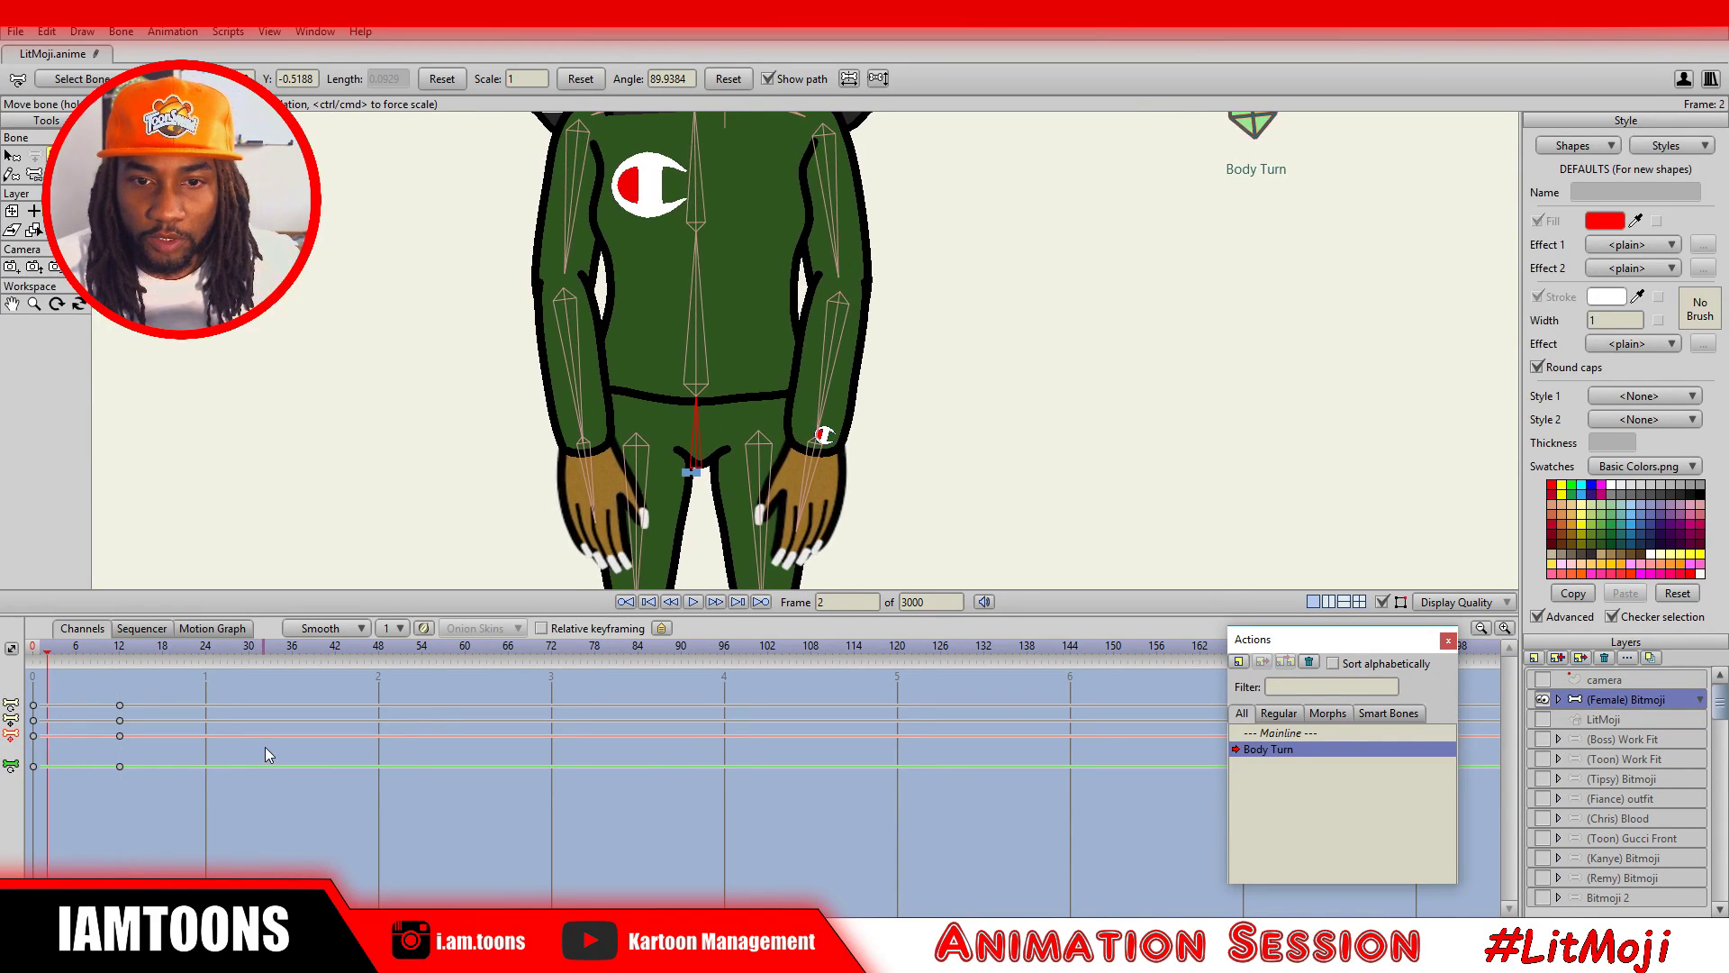
key(Right)
key(Right)
key(Right)
key(Right)
key(Right)
key(Right)
key(Right)
key(Right)
key(Right)
key(Right)
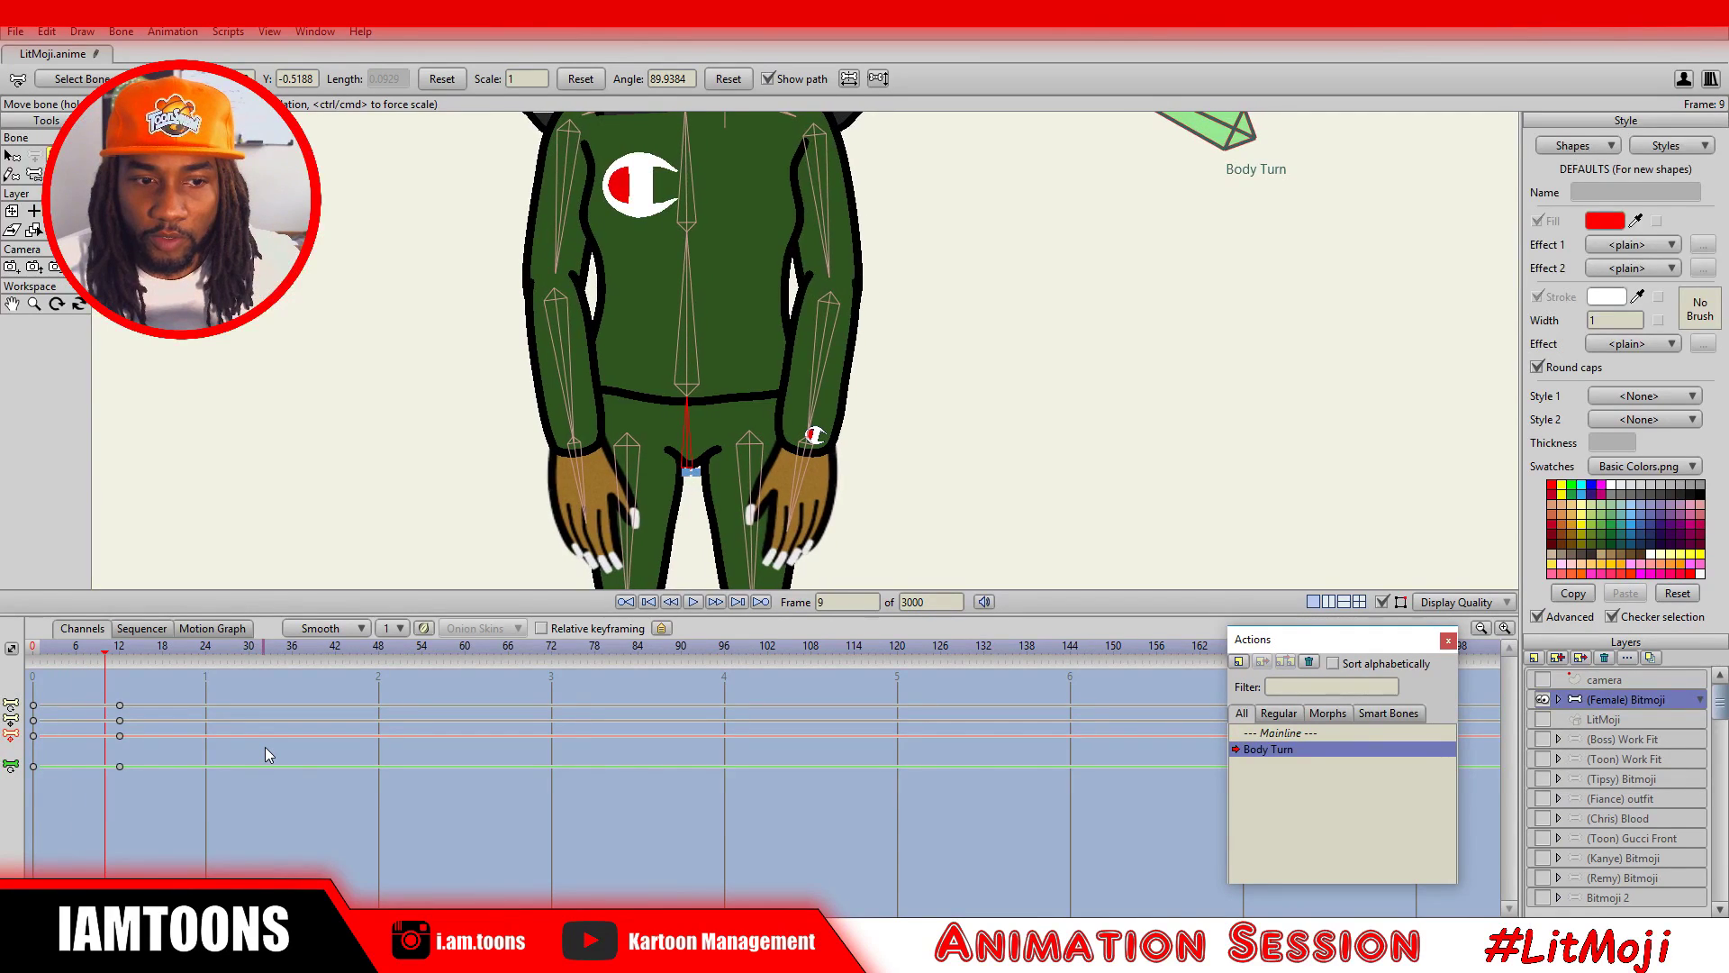
key(Right)
key(Right)
At frame 3, reorder the limb layers: LUARM directly above chest, and RFARM, Rhand and RUARM below RLEG.
drag(428, 354, 396, 425)
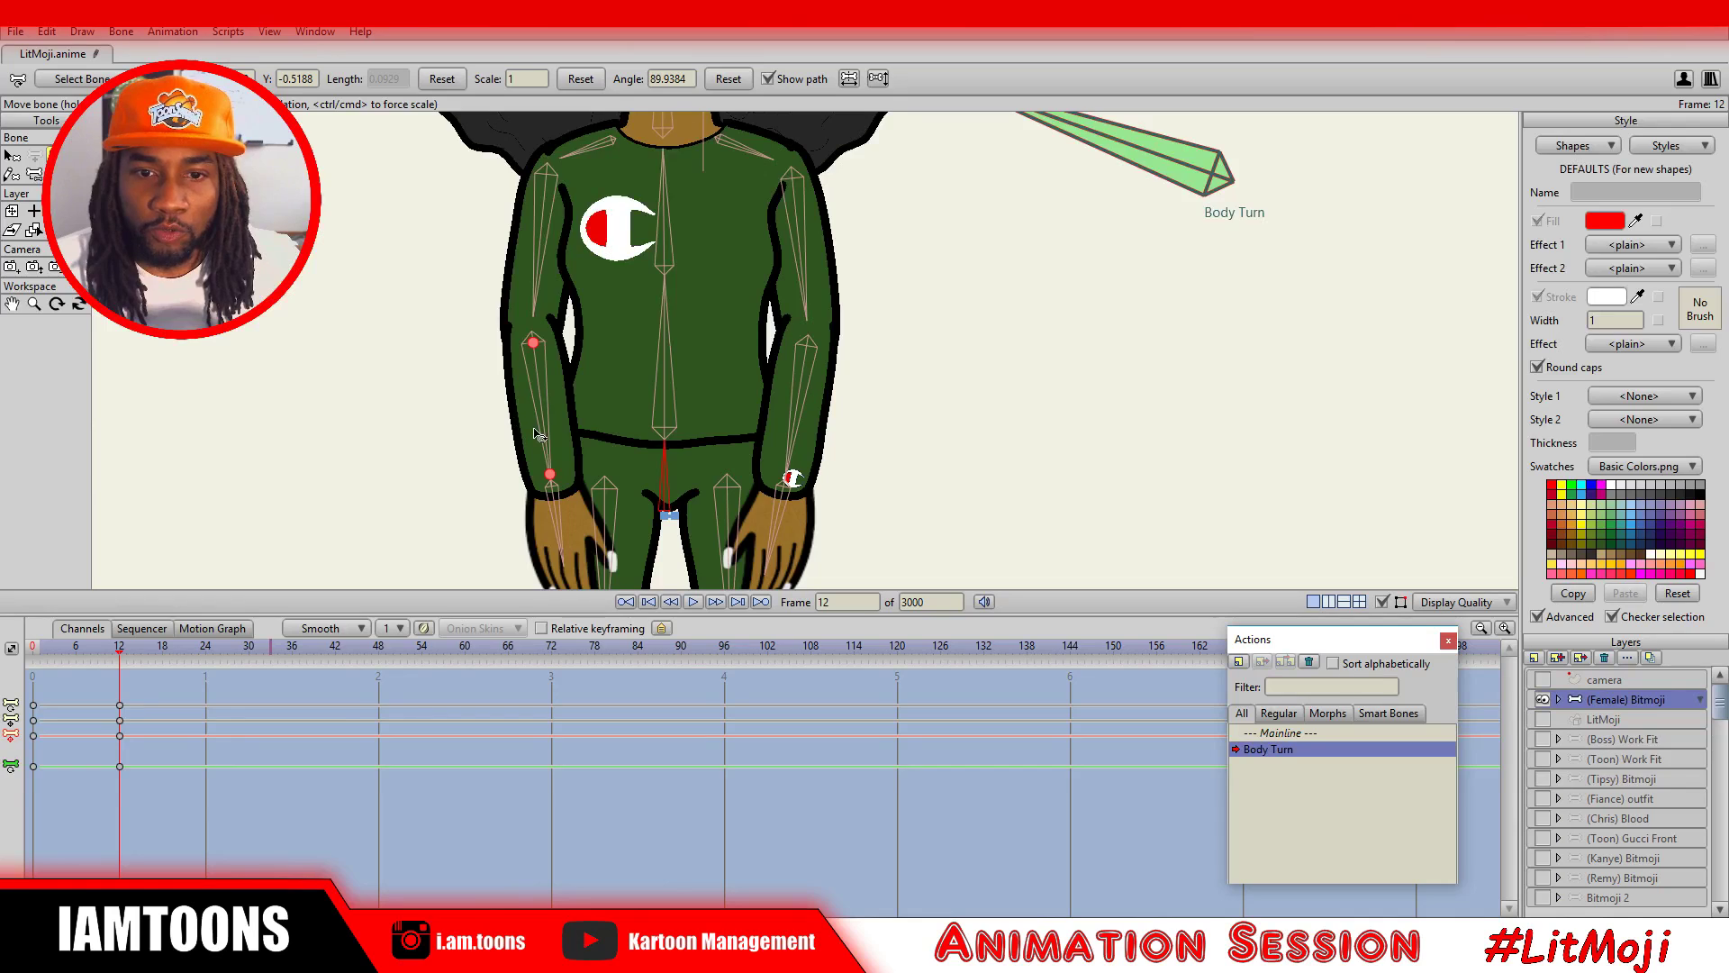
scroll(533, 427, down, 1)
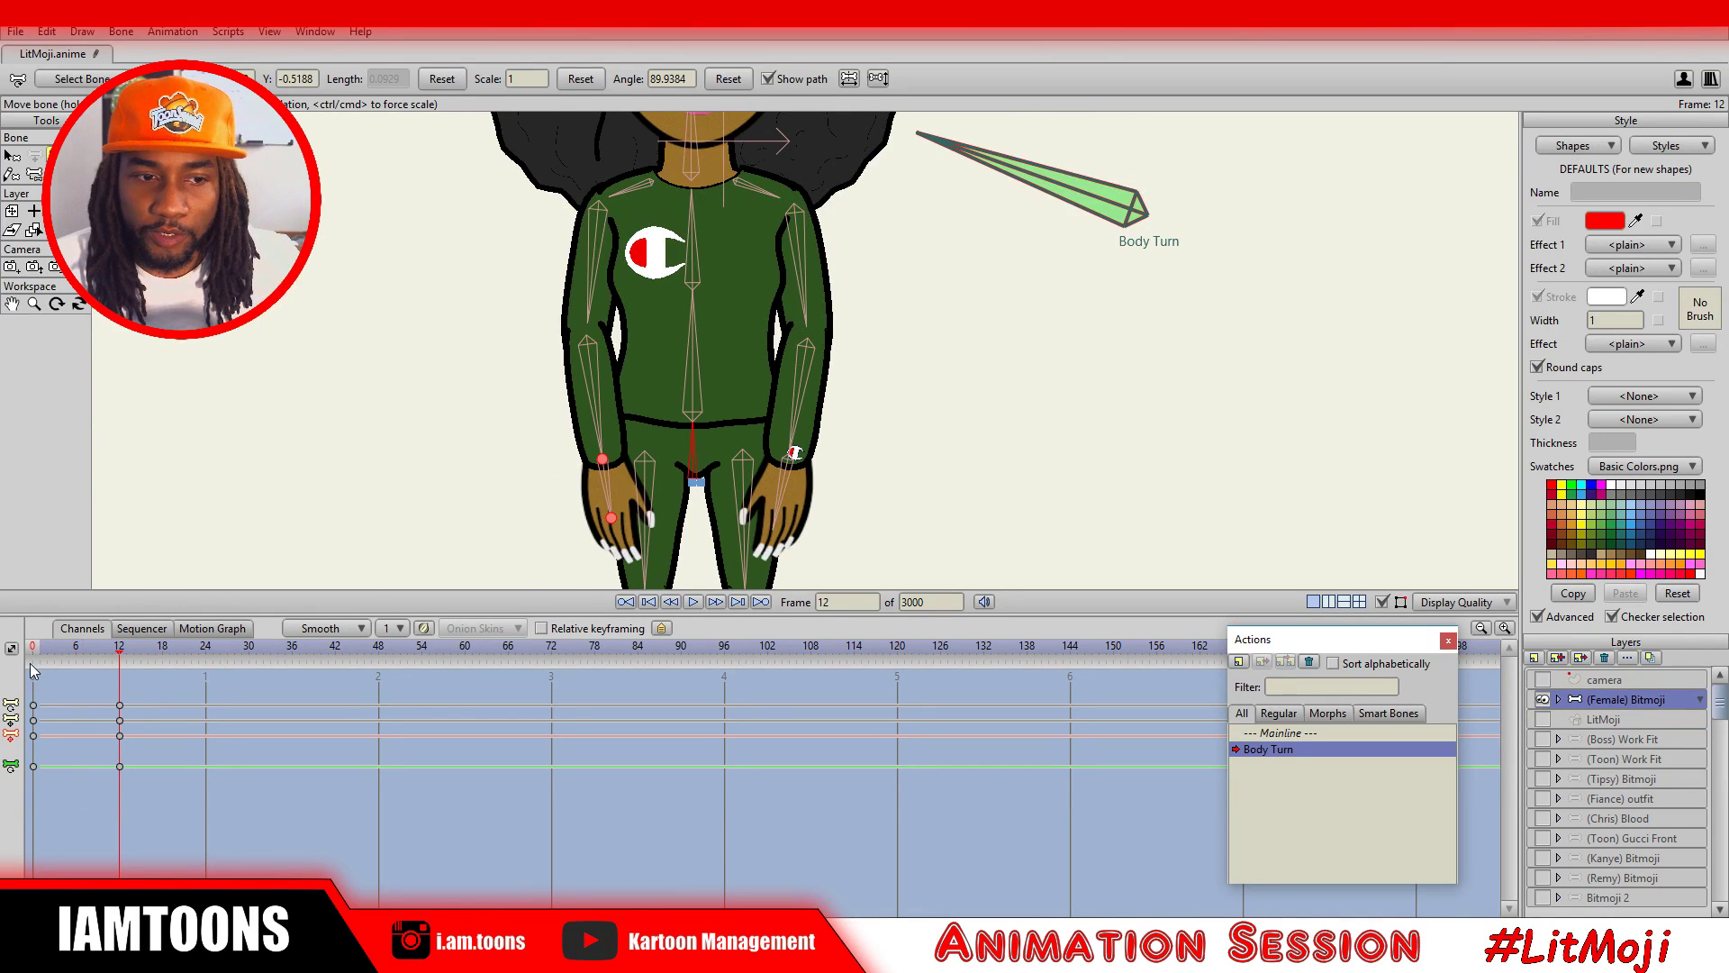
click(48, 650)
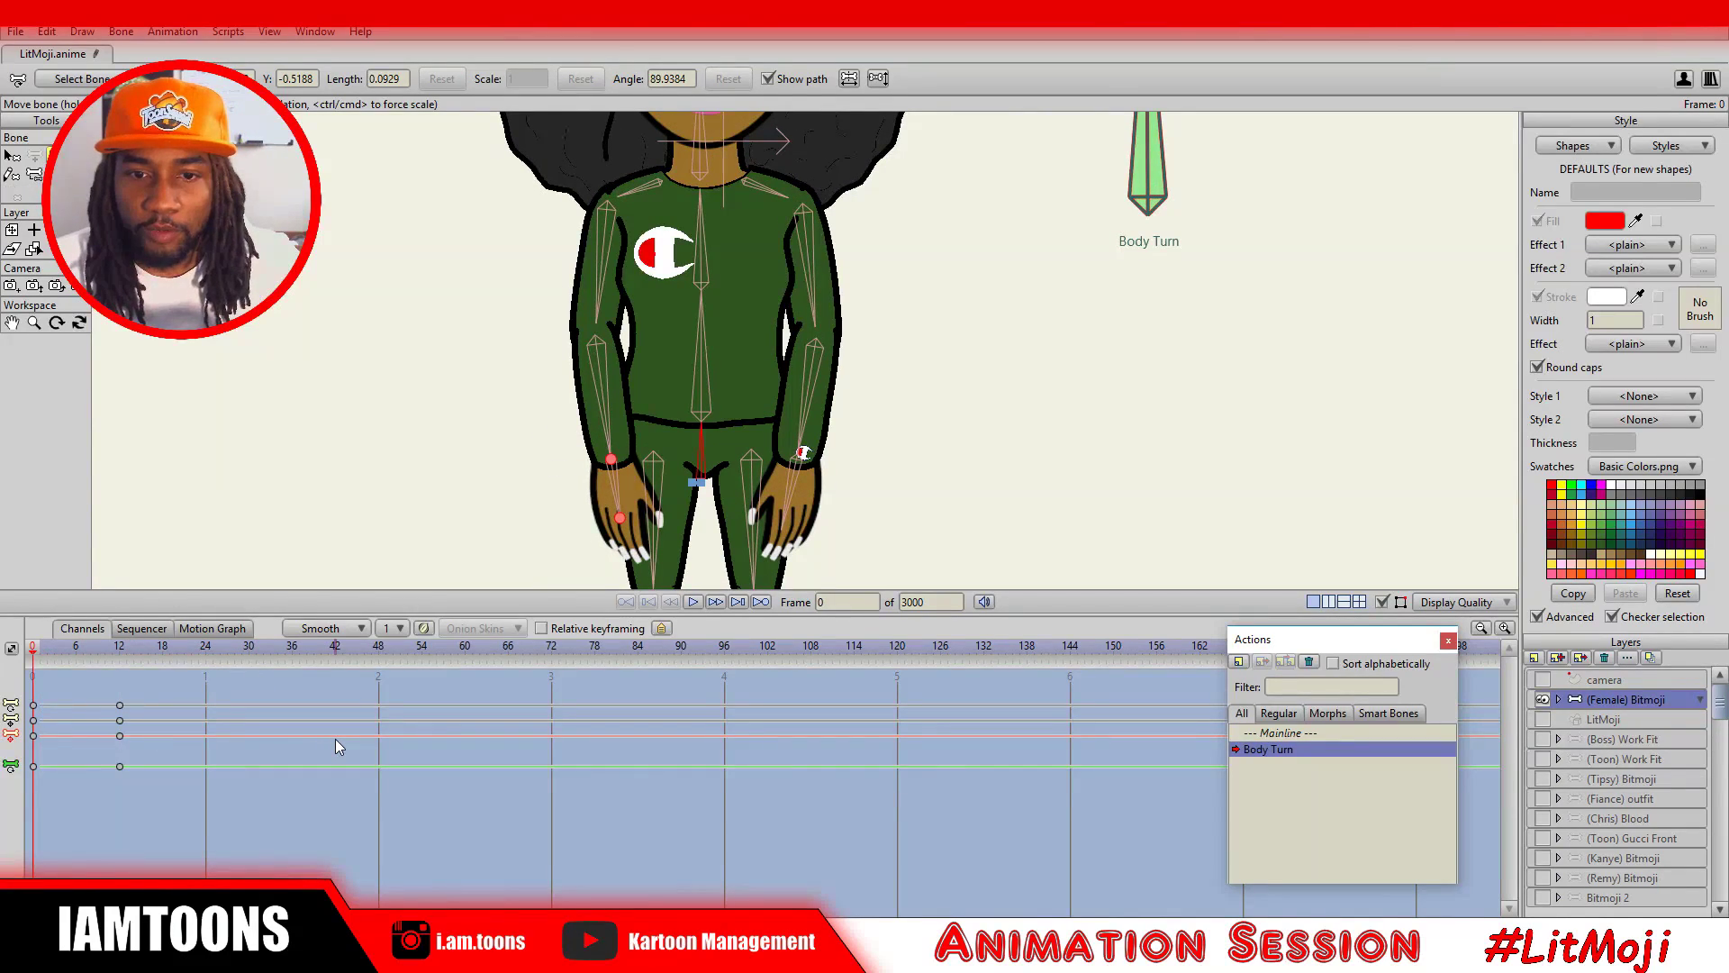
key(ctrl+Right)
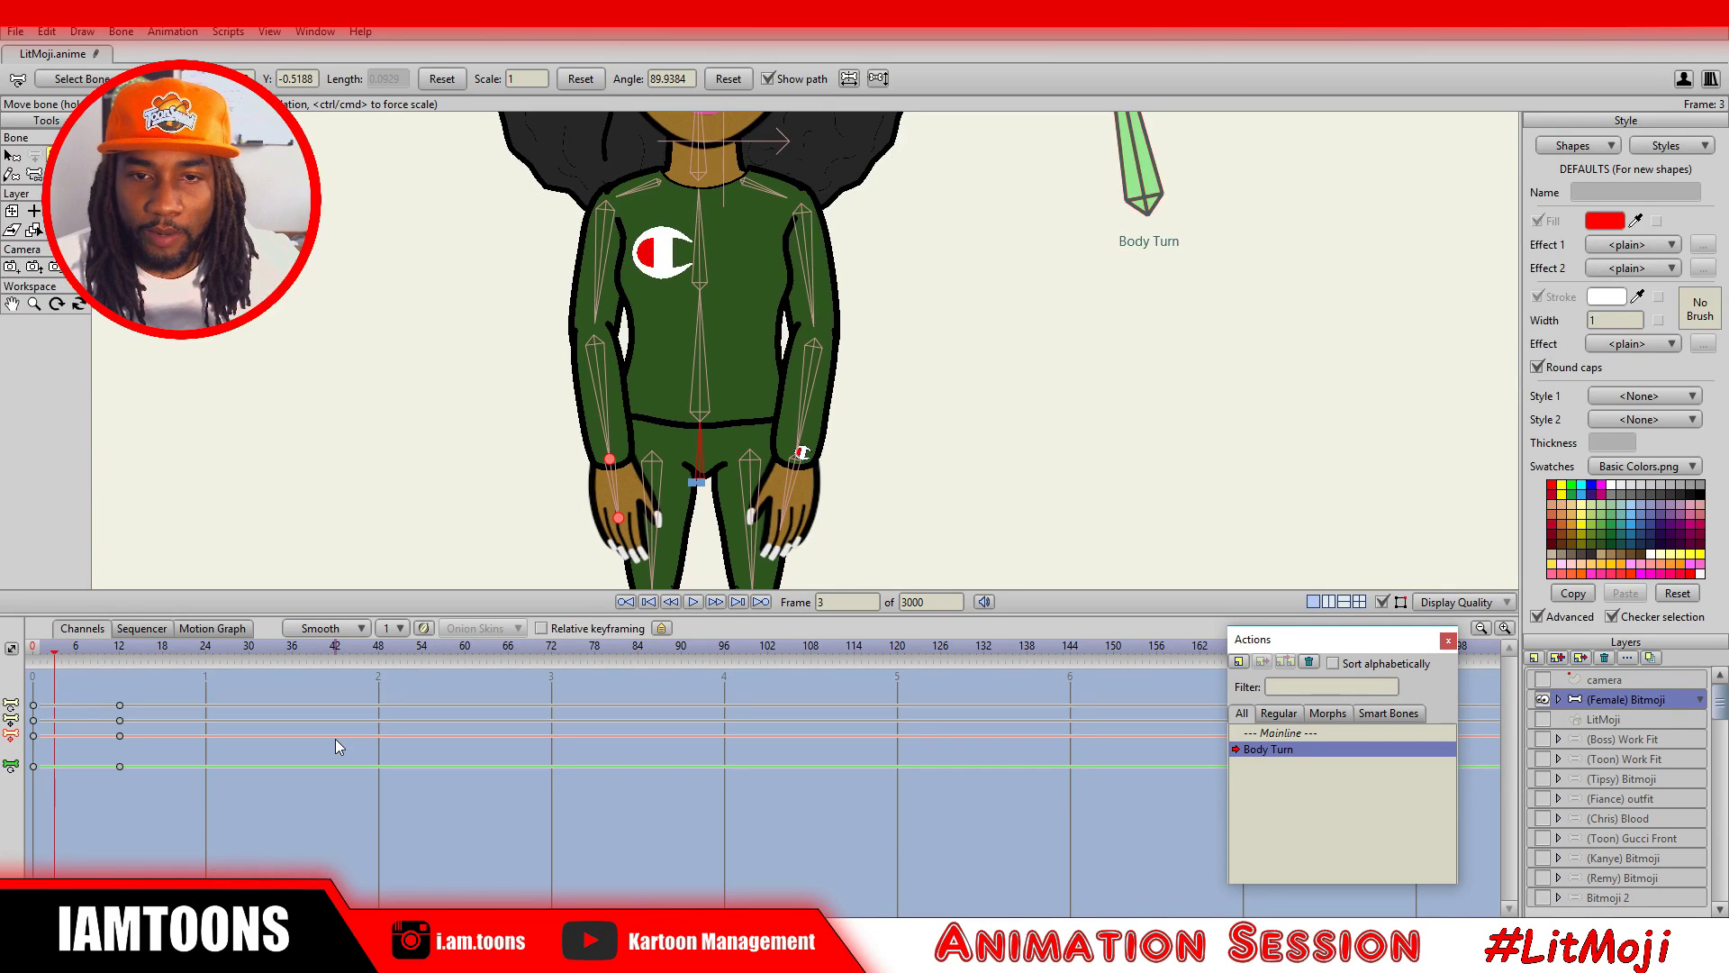
click(1559, 699)
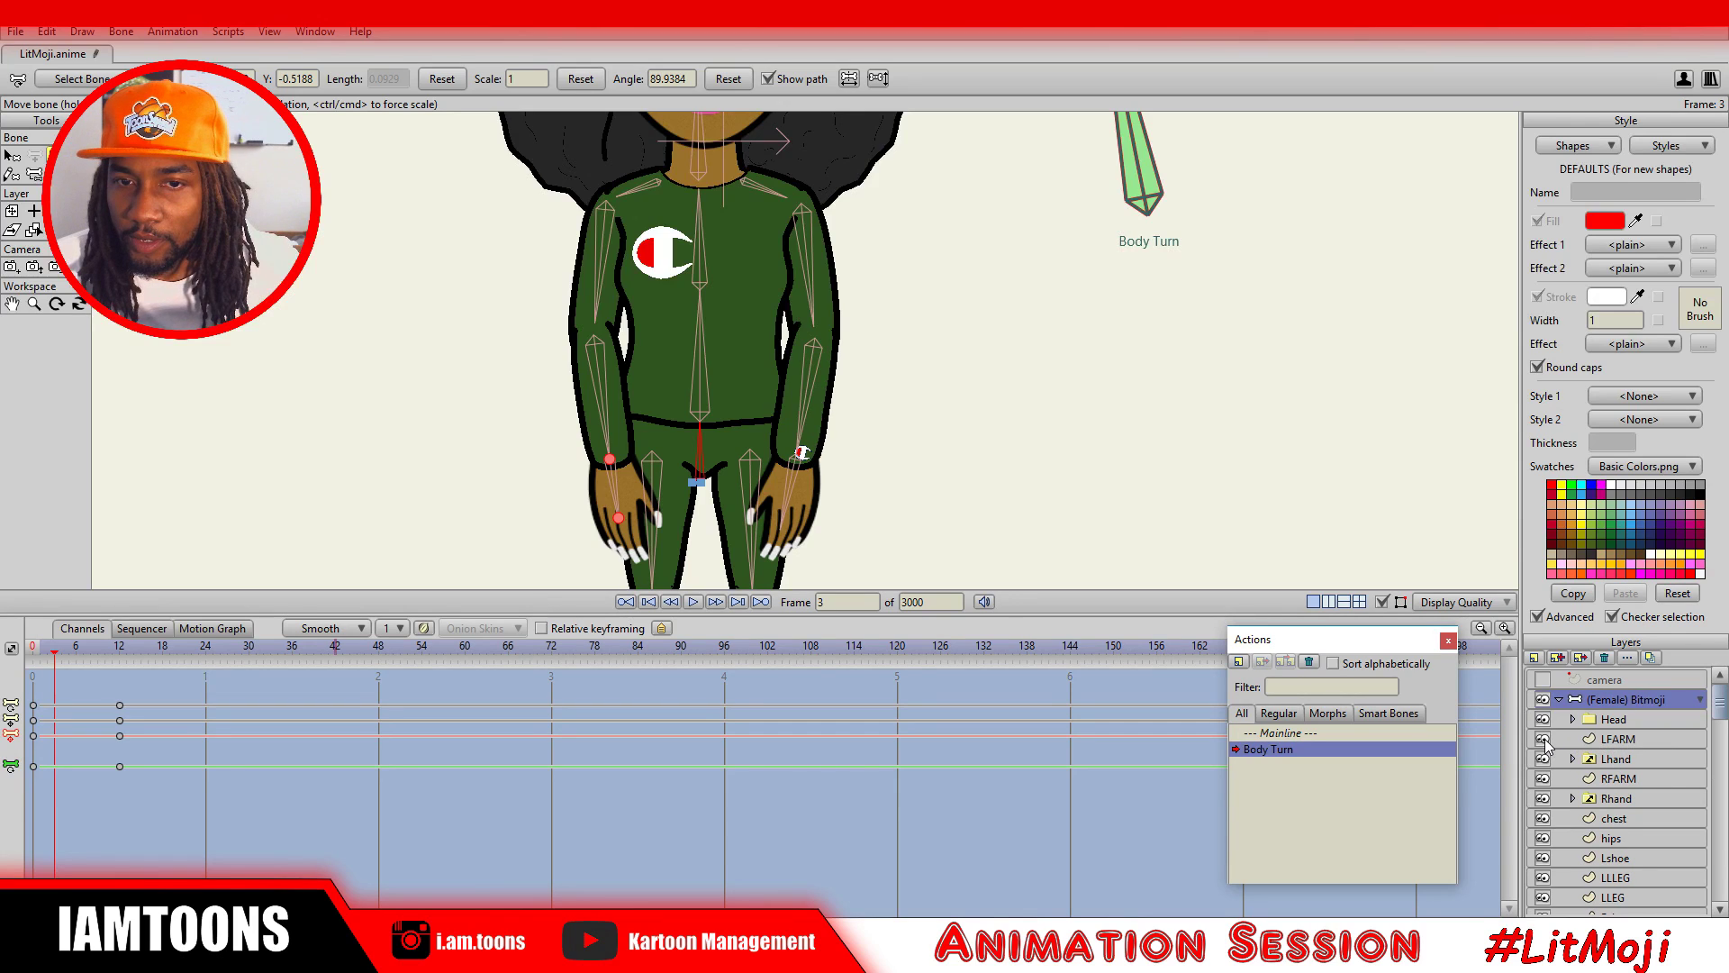
scroll(1634, 792, down, 1)
click(1618, 739)
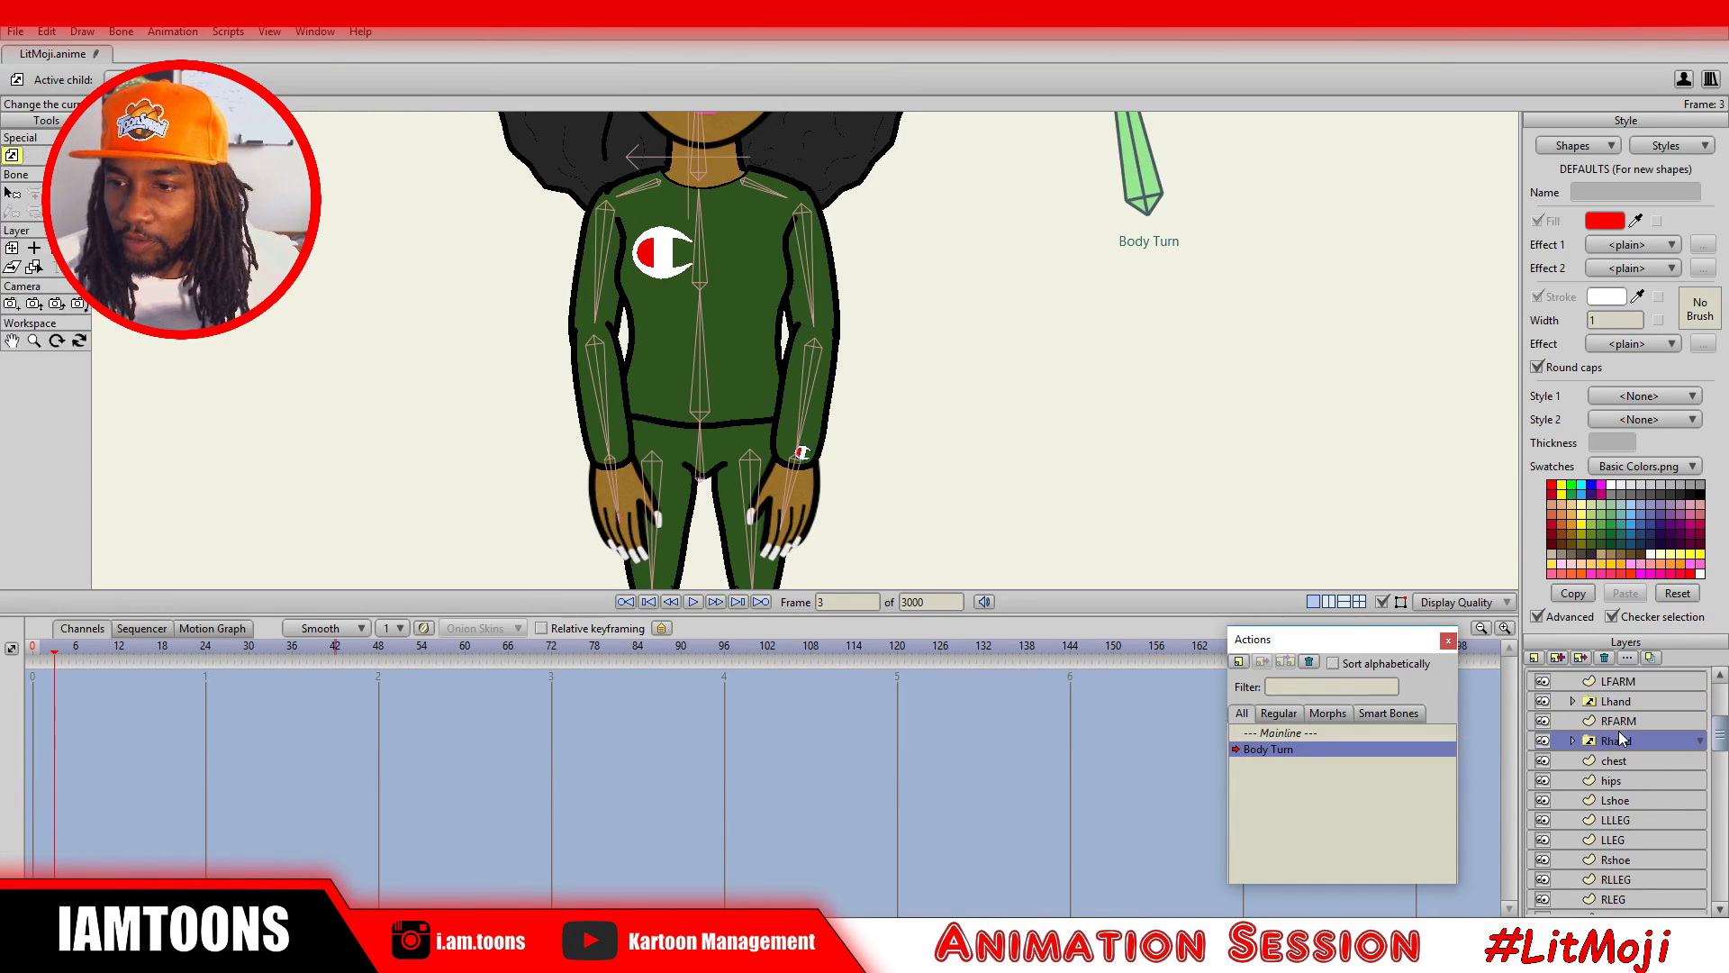
scroll(1618, 725, down, 1)
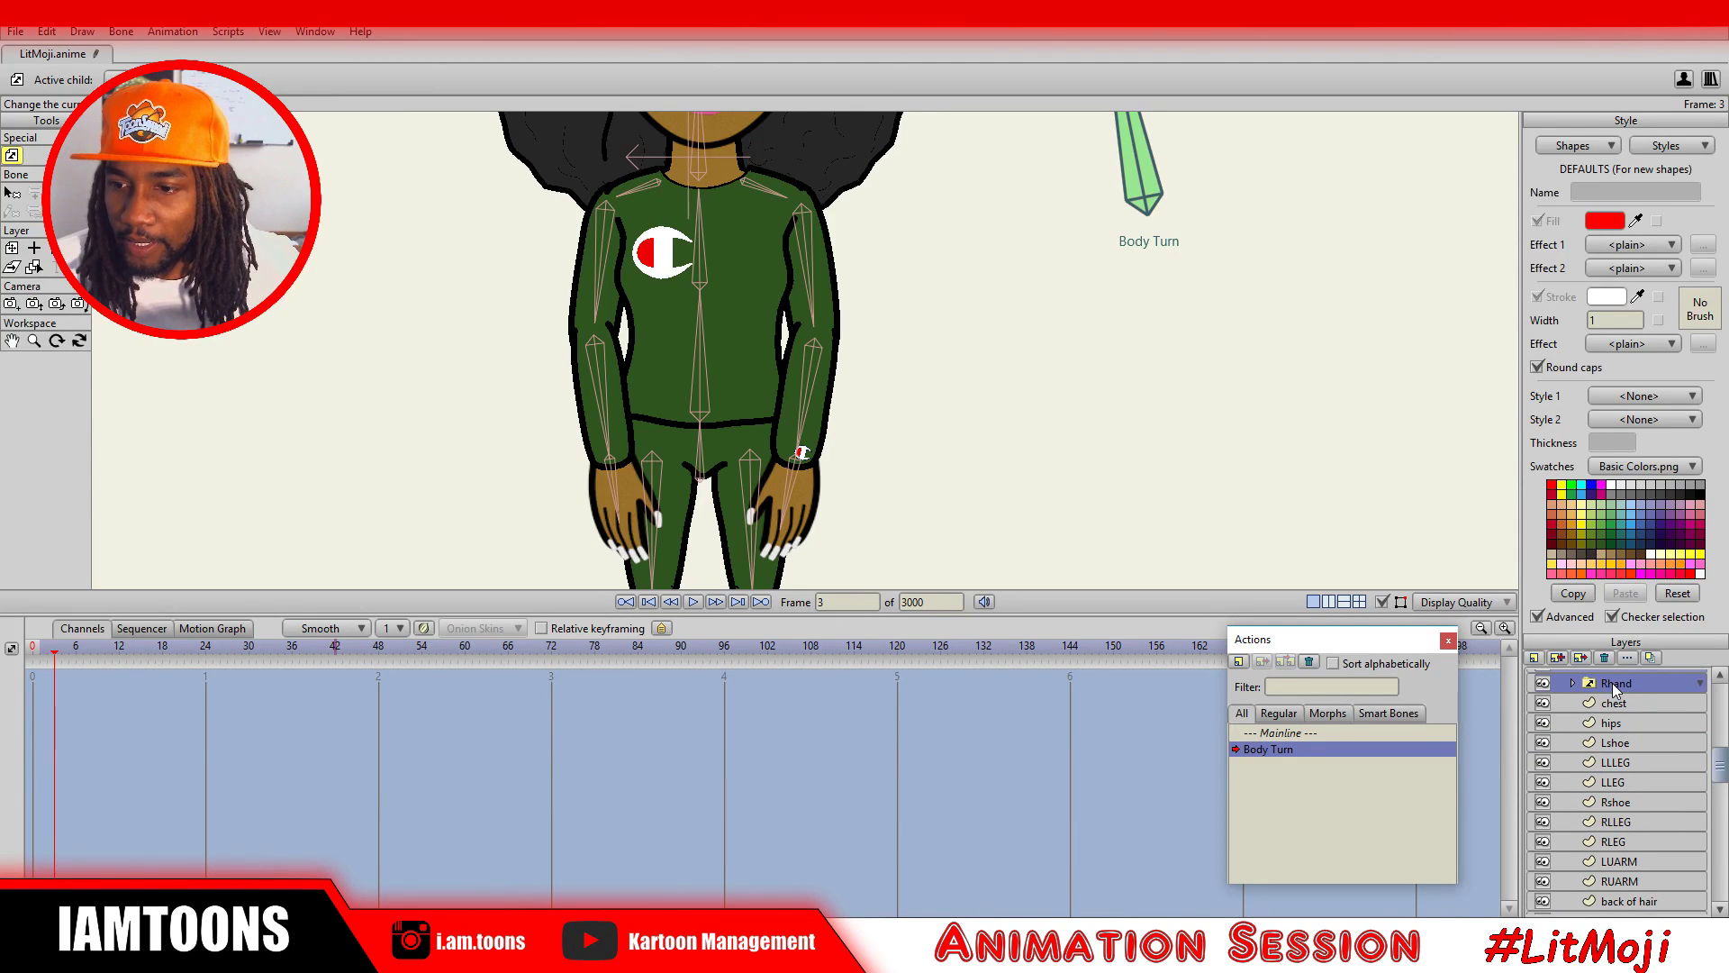
mouse_move(1617, 684)
mouse_down()
mouse_move(1635, 883)
mouse_move(1634, 696)
mouse_move(1635, 713)
mouse_up()
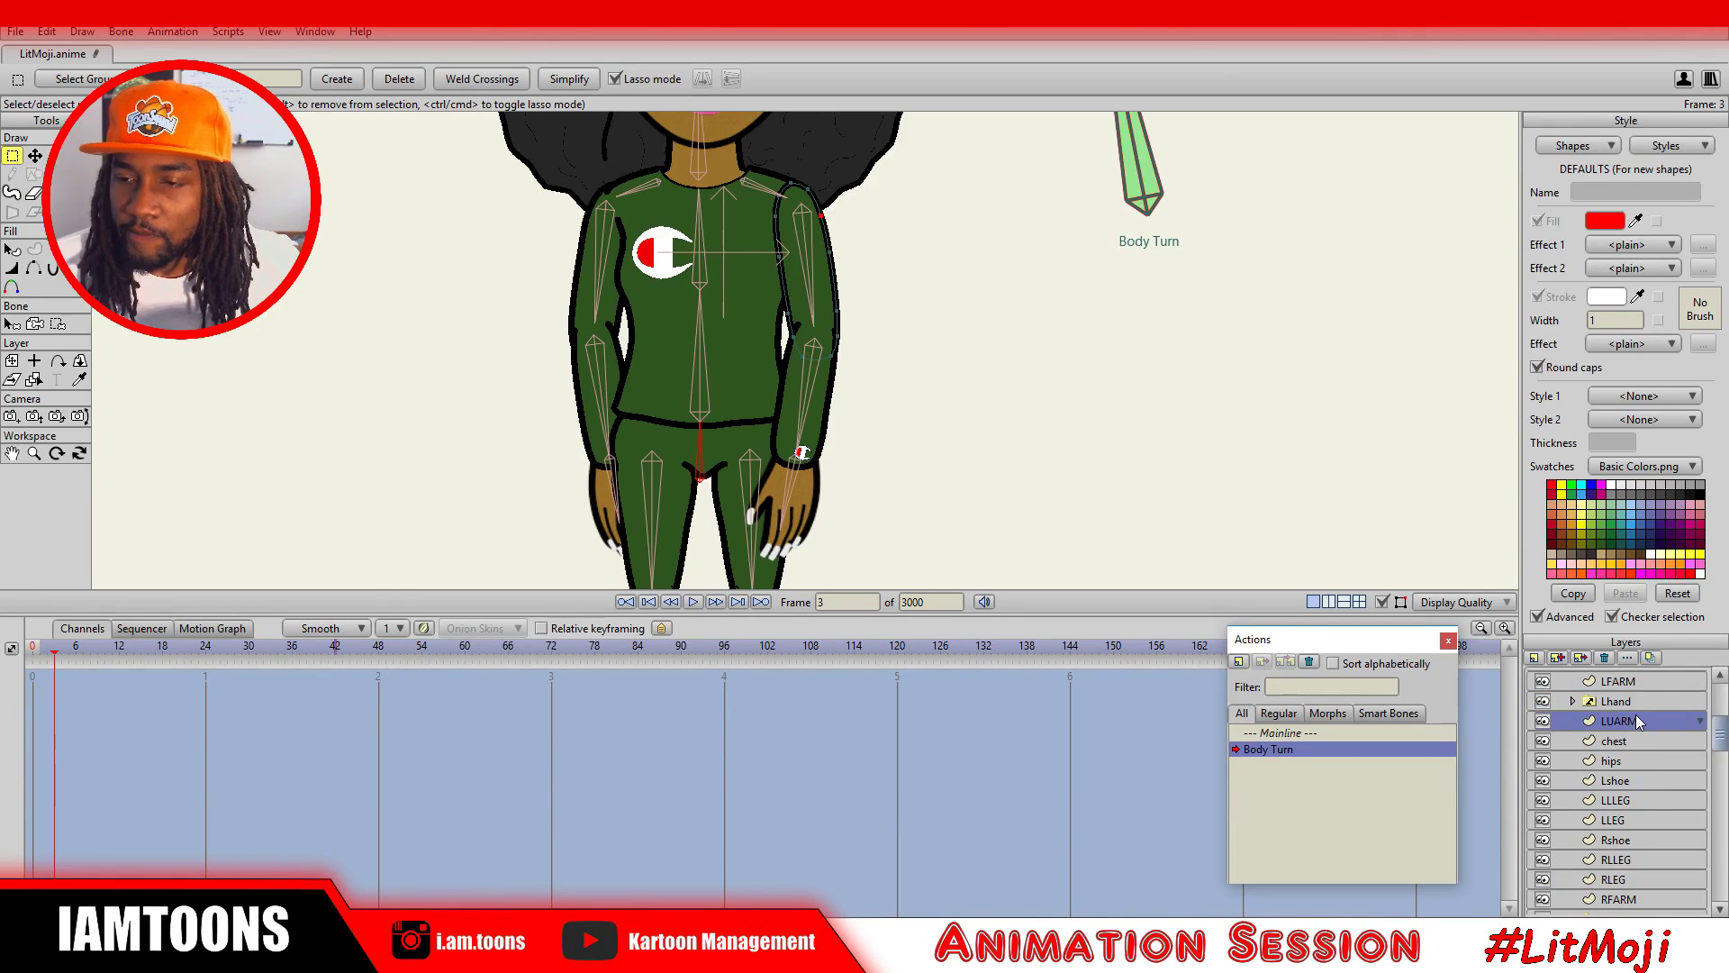
At frame 12, move the right upper arm bone slightly toward the torso and rotate the right forearm bone outward.
scroll(1638, 715, up, 2)
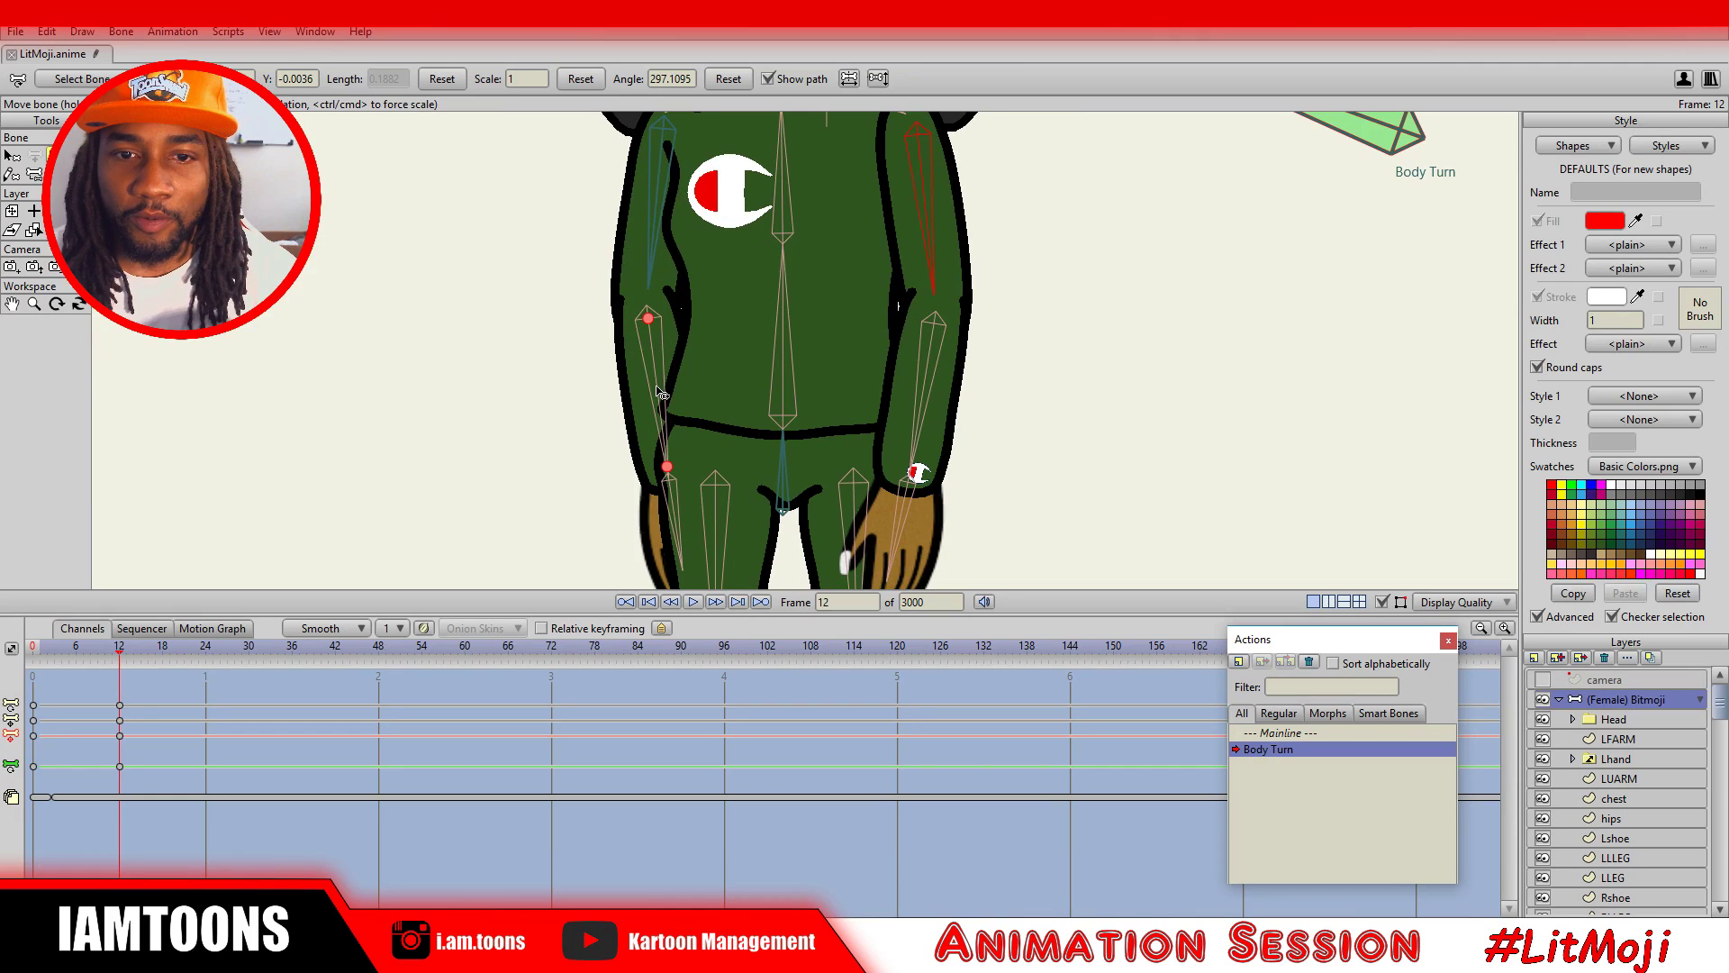
drag(662, 387, 633, 394)
drag(666, 268, 677, 268)
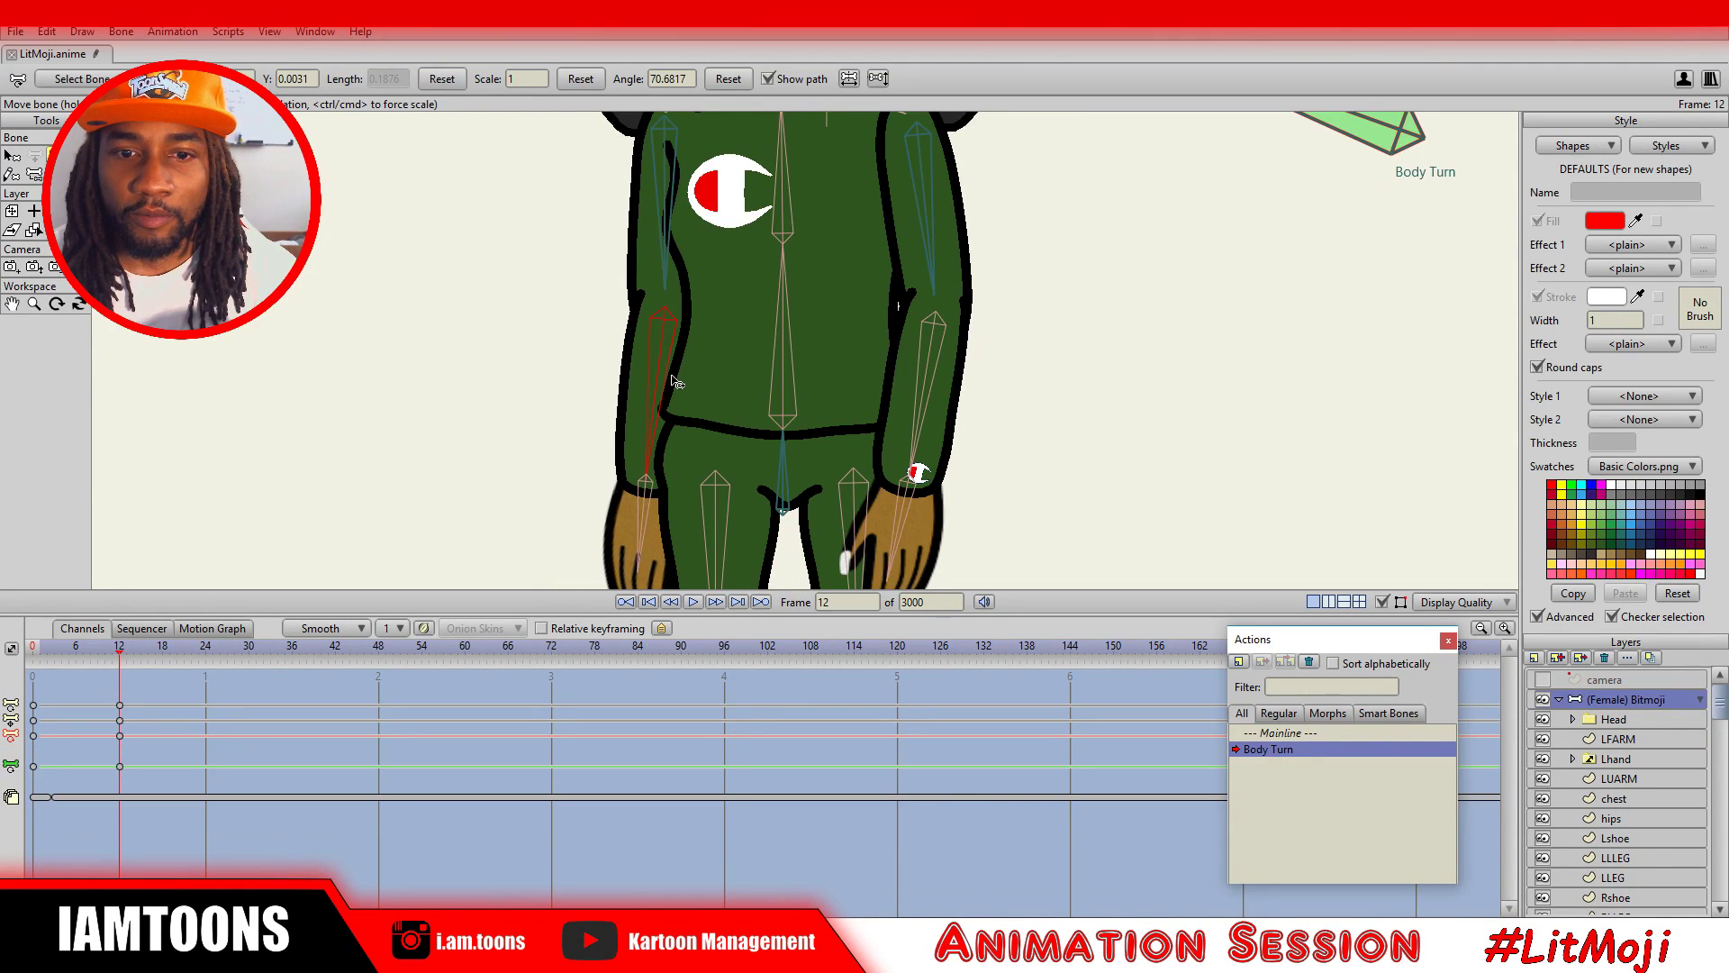
click(934, 358)
Shift the two thigh bones at frame 12 slightly to match the turned hips.
scroll(804, 417, down, 2)
drag(806, 417, 809, 251)
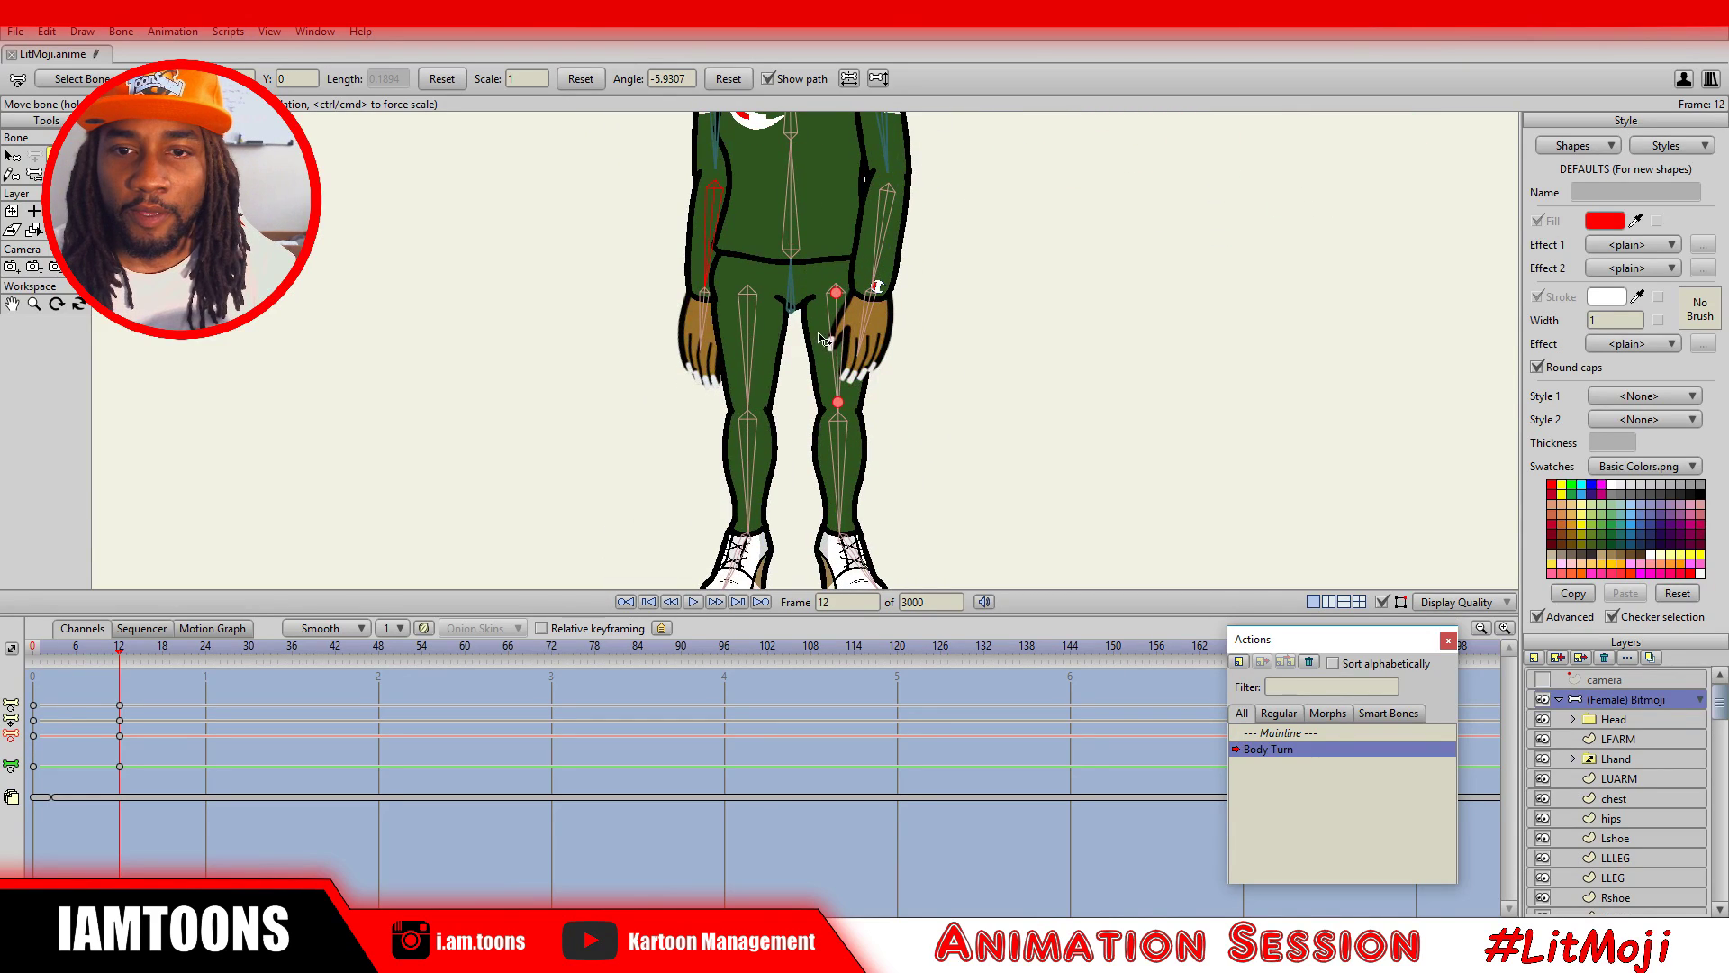
click(751, 297)
drag(749, 298, 837, 252)
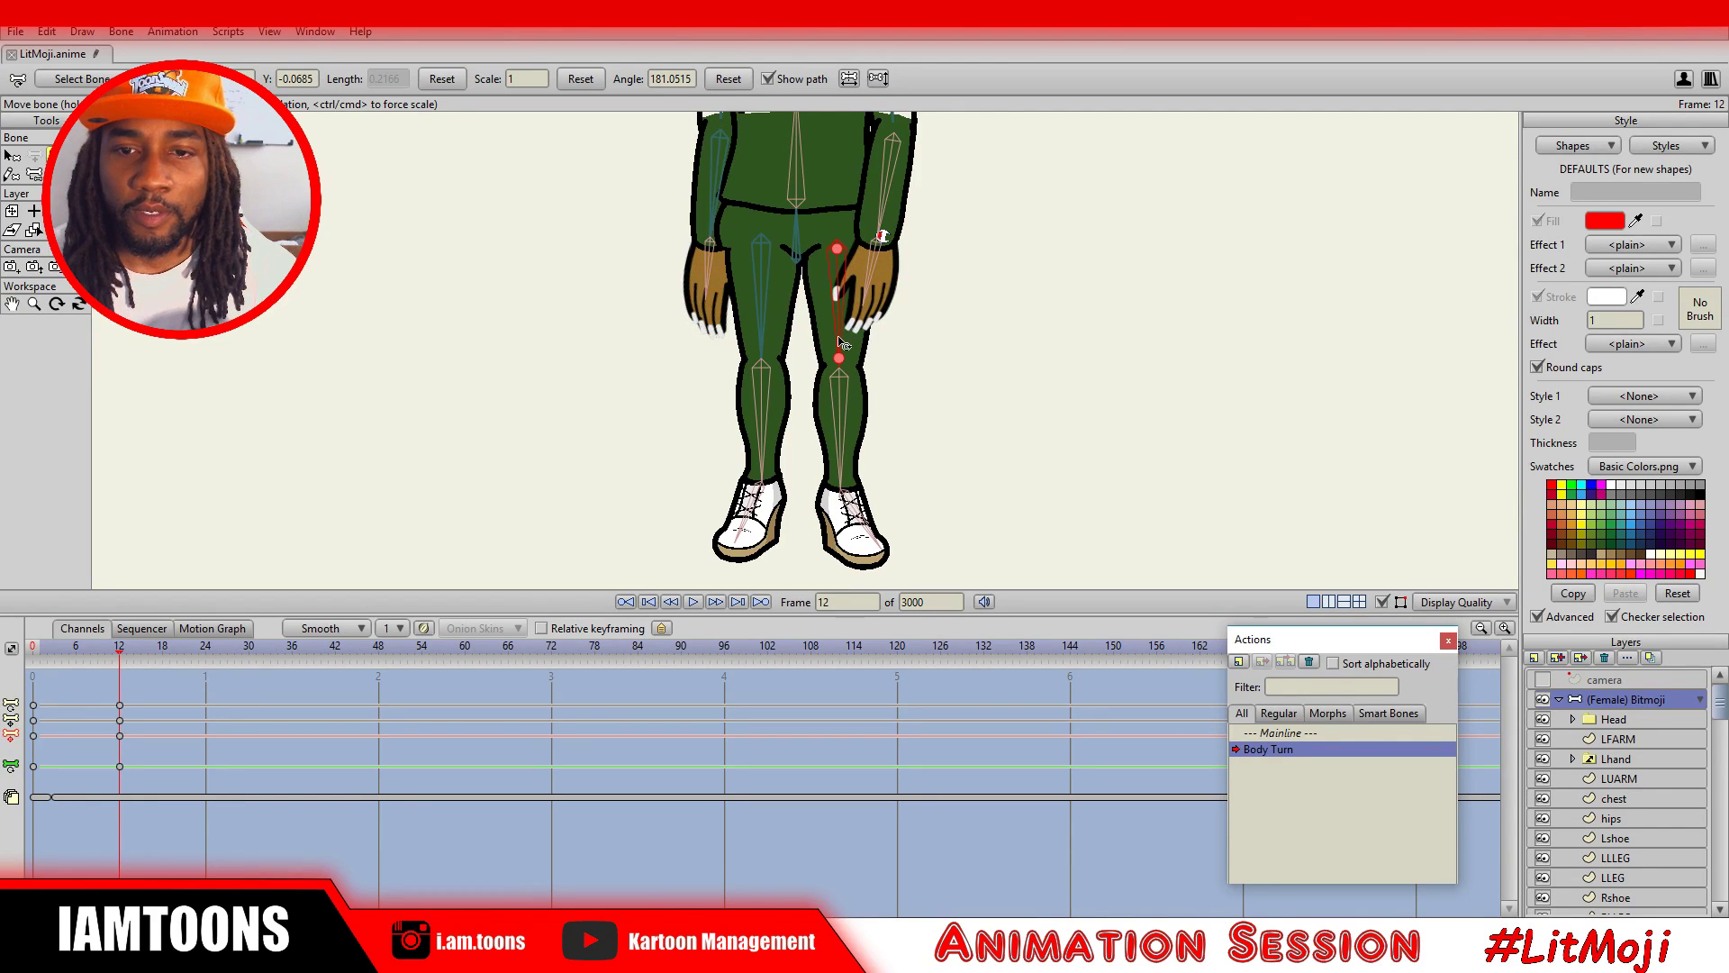
scroll(836, 464, down, 3)
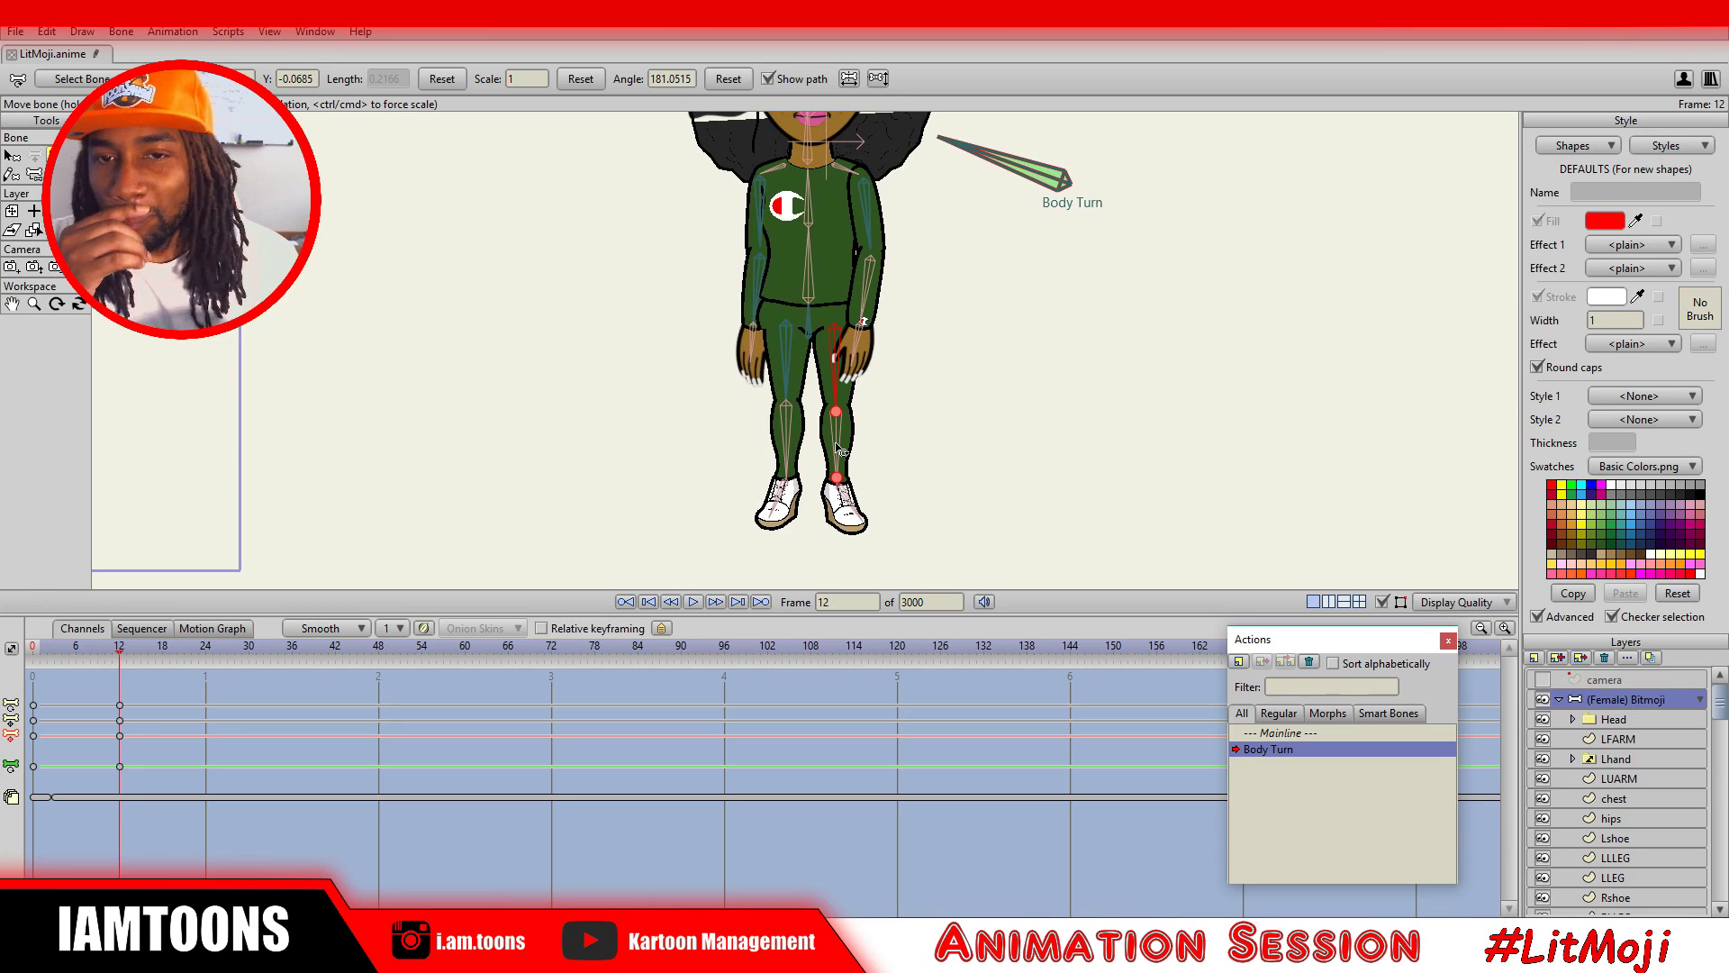
scroll(880, 417, up, 2)
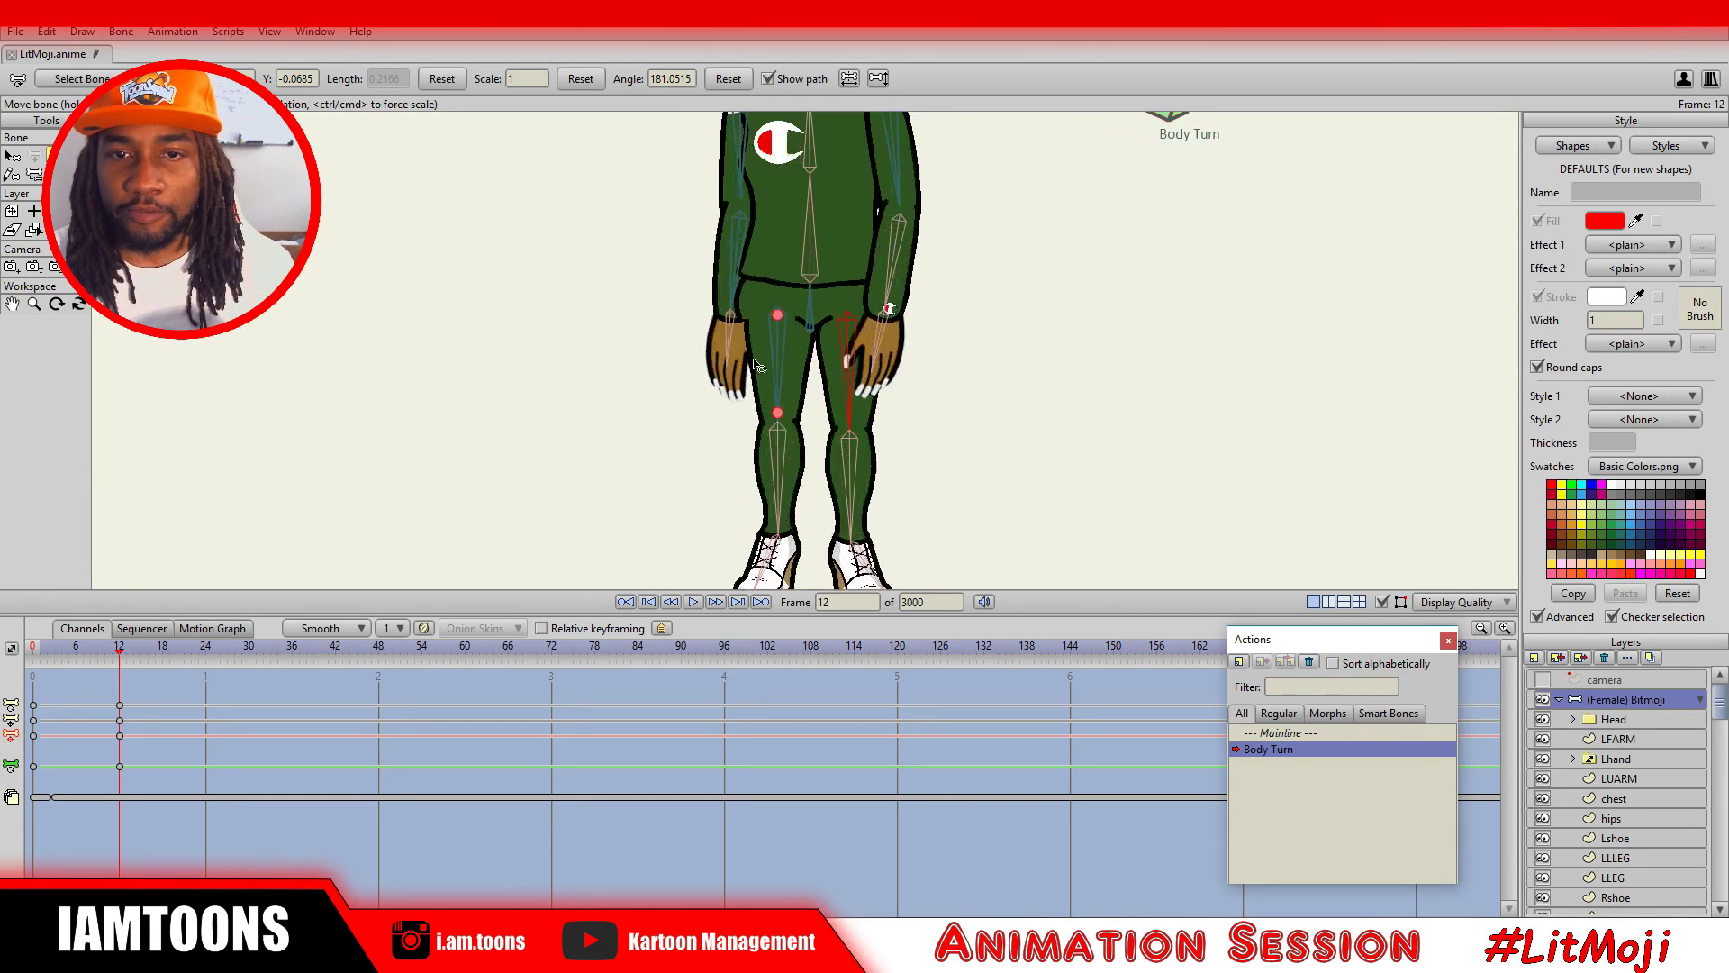
click(748, 237)
click(896, 477)
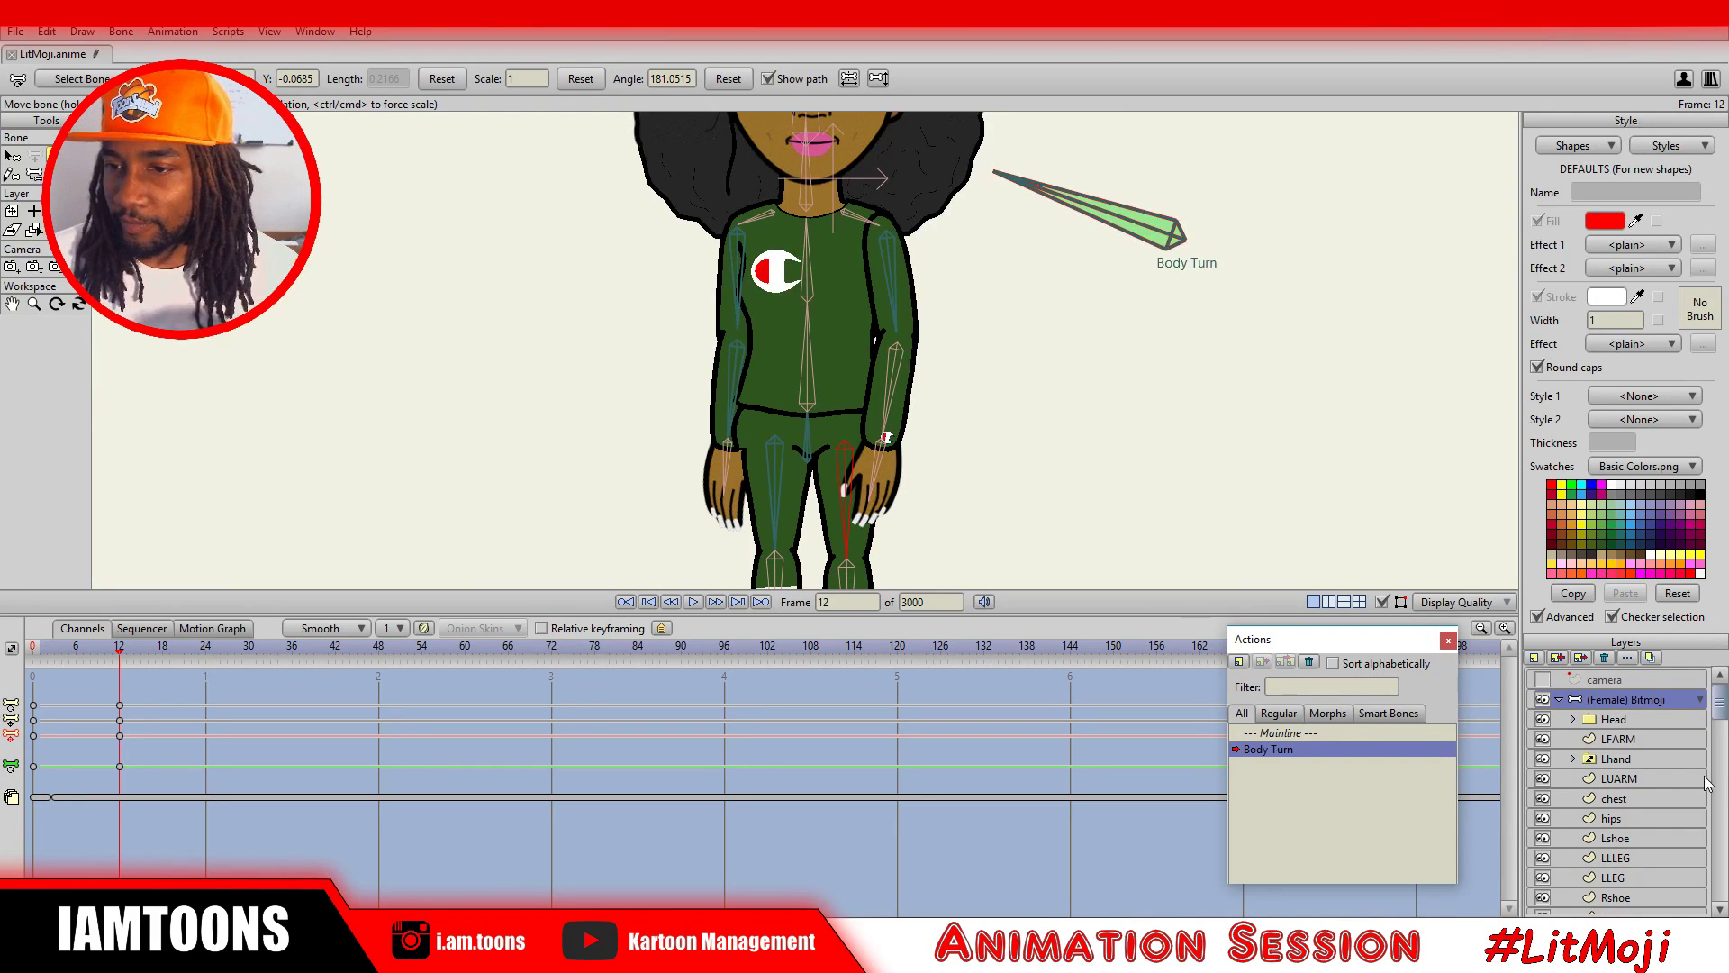
Move the Rhand layer up into the sleeve end and scale it down to 0.9223 at frame 12.
click(1640, 722)
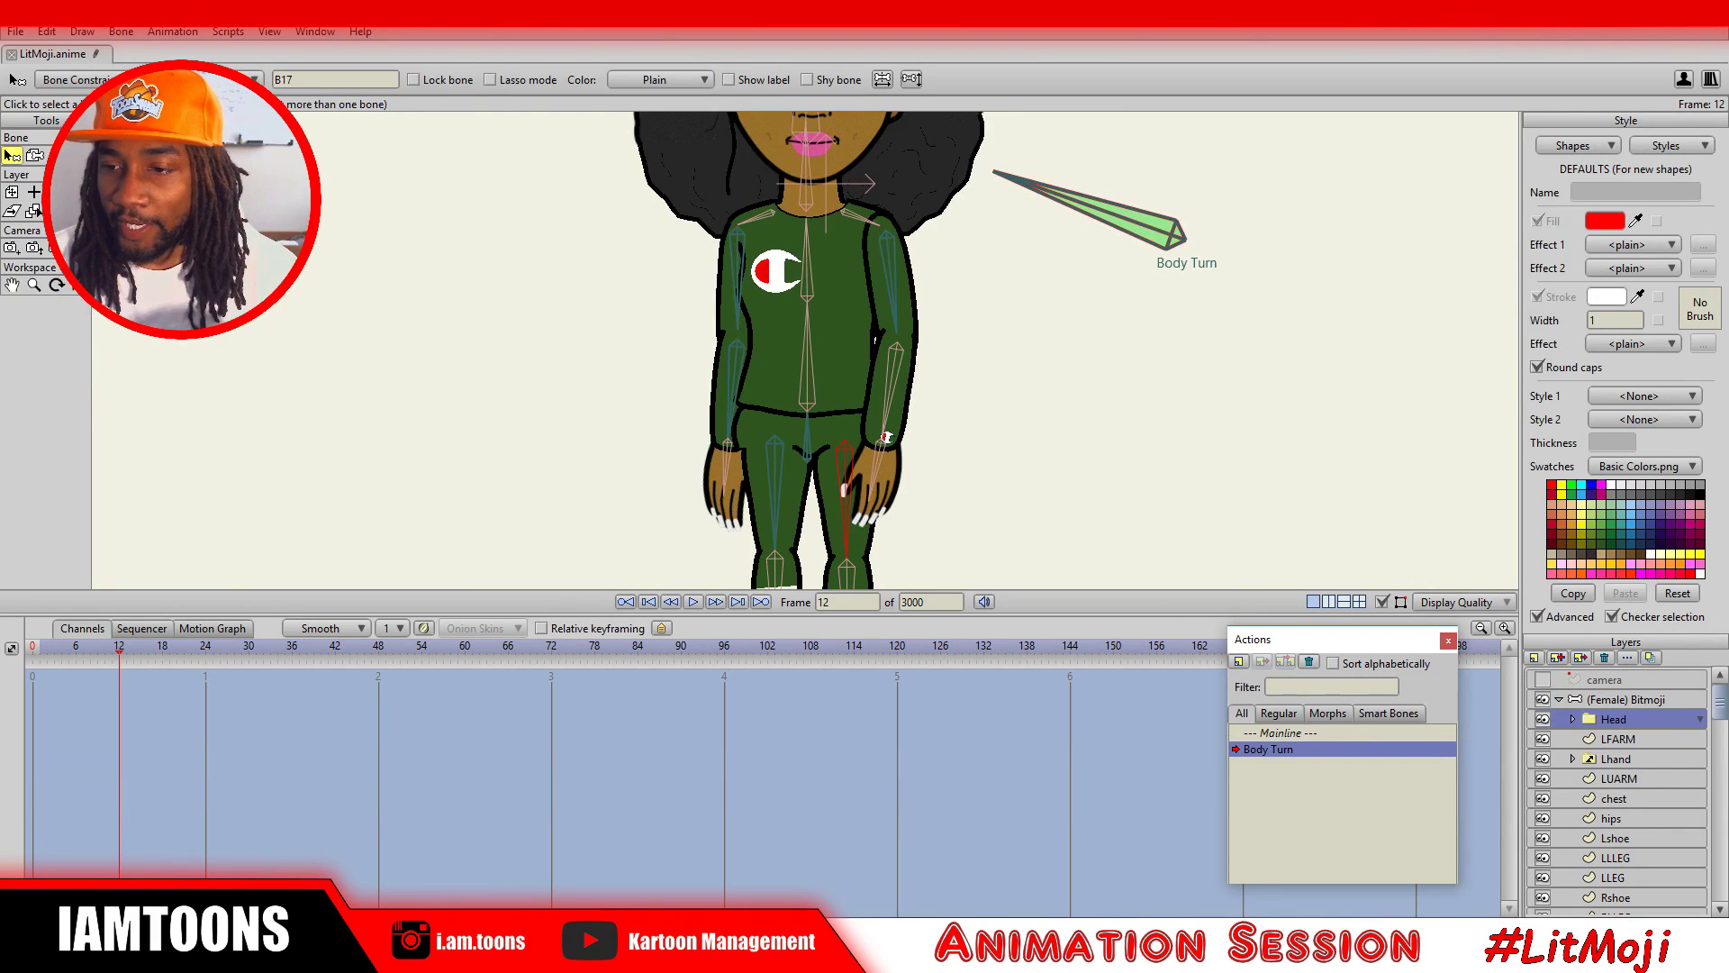
click(1614, 741)
click(1614, 760)
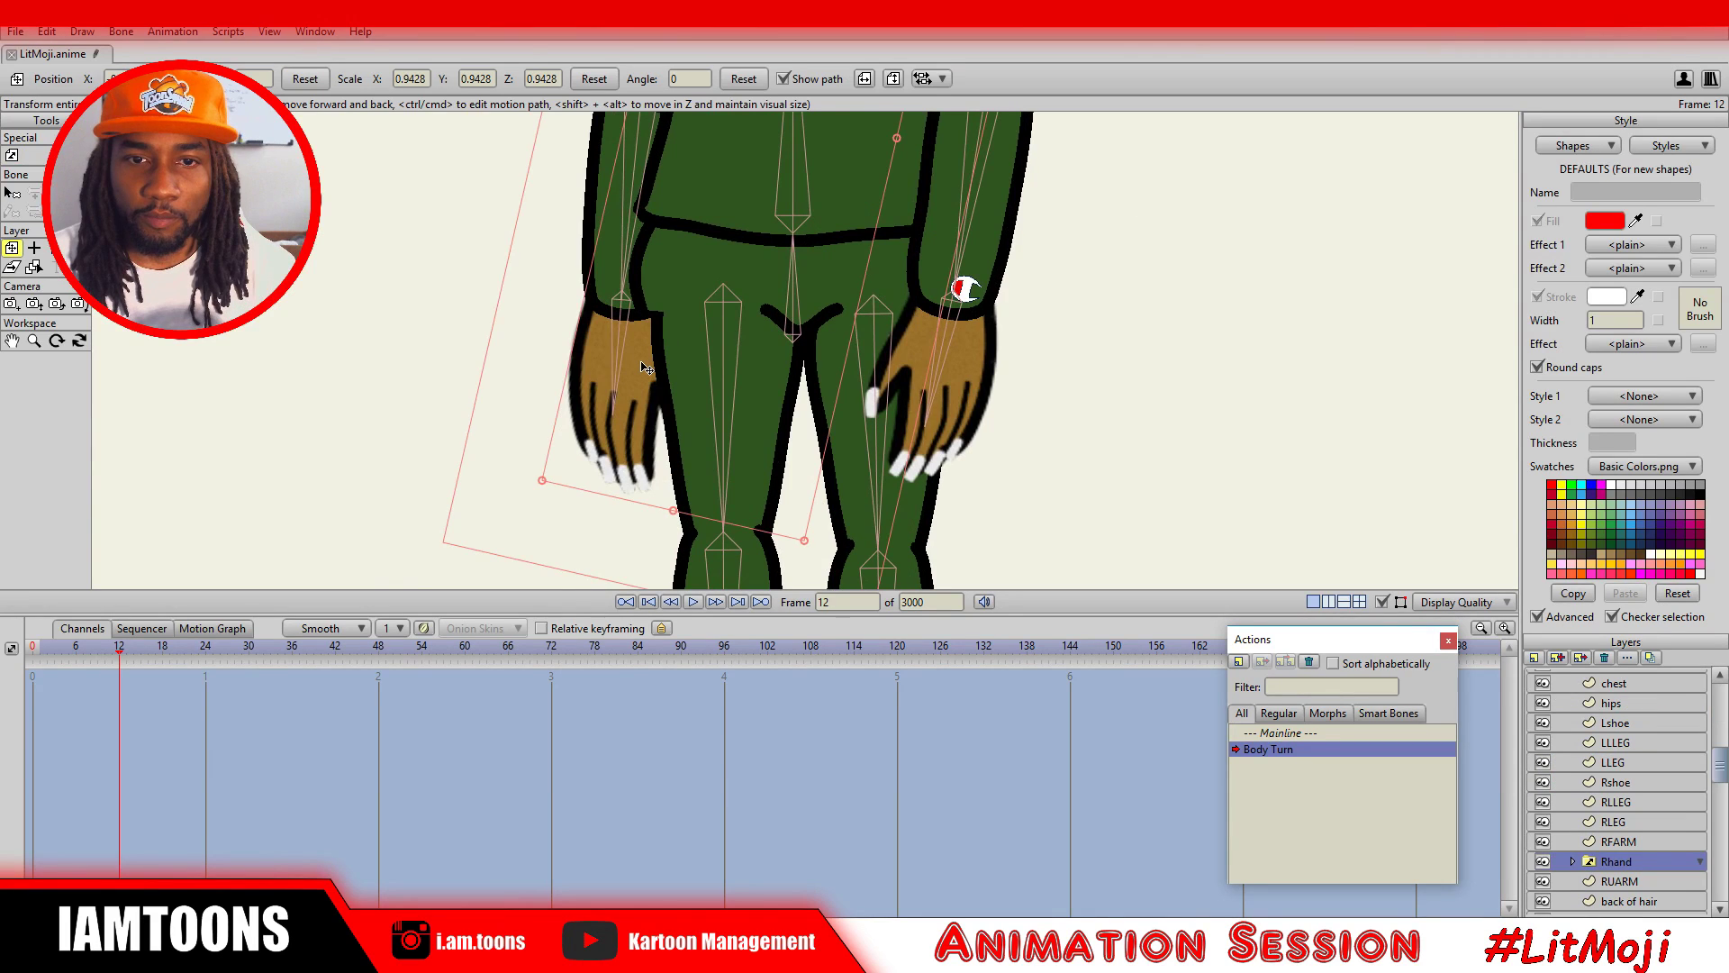
drag(649, 342, 645, 338)
click(648, 342)
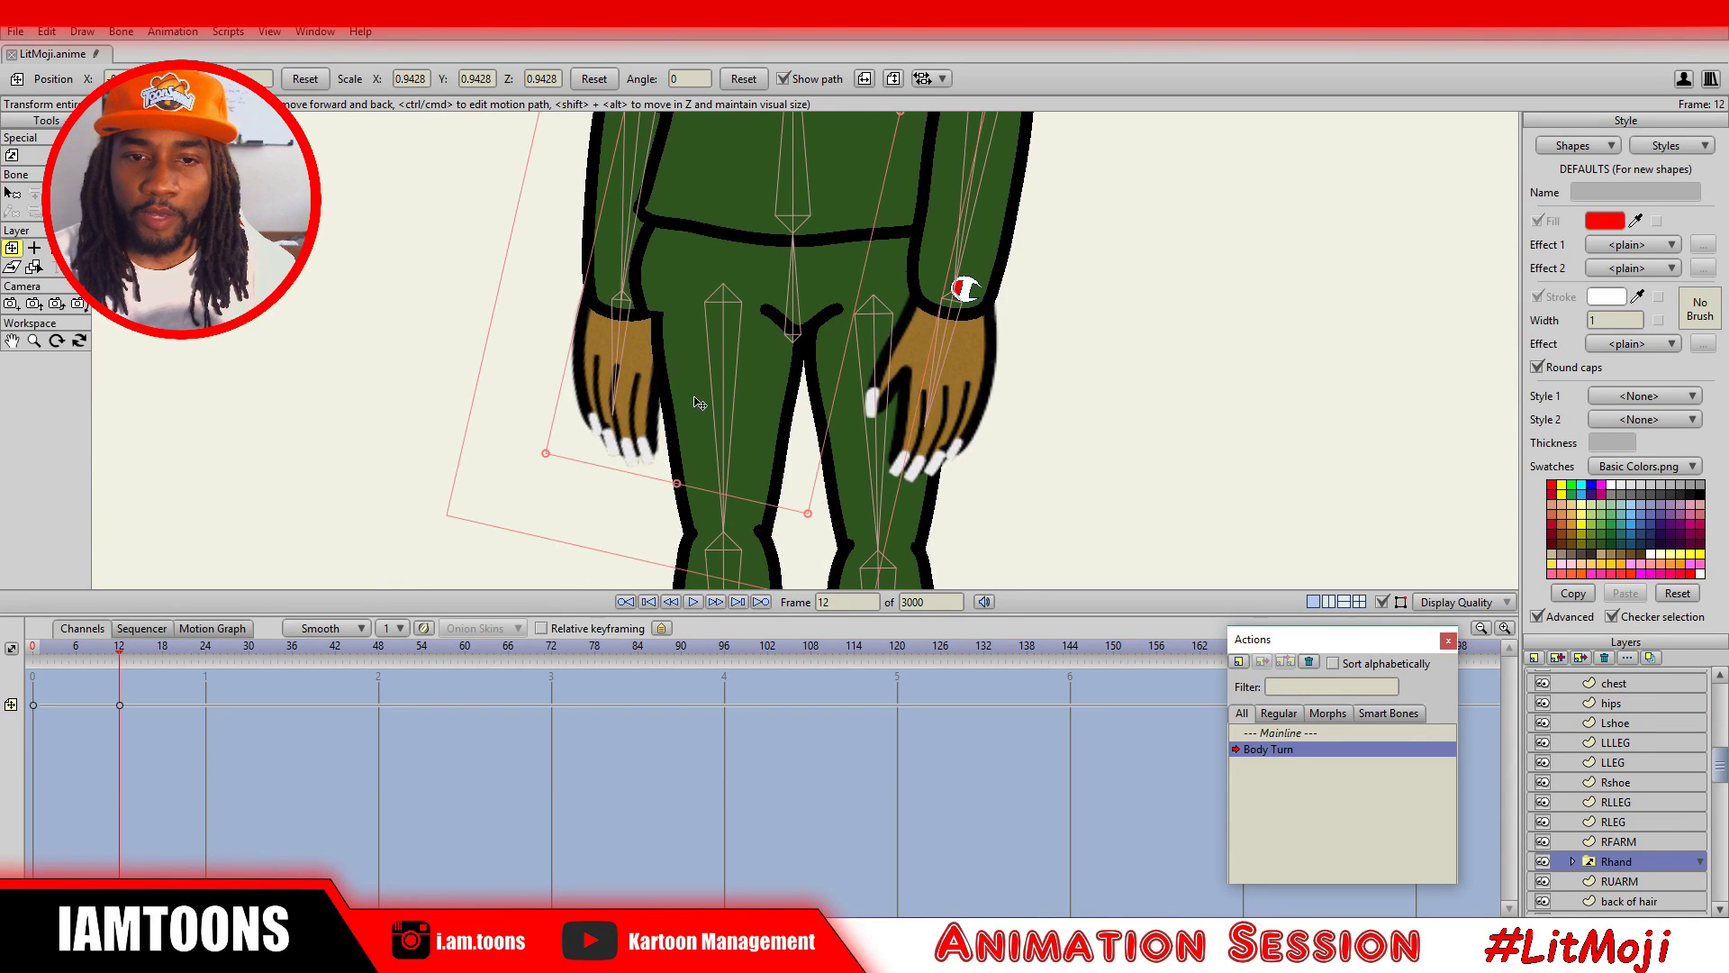
drag(809, 518, 810, 498)
drag(635, 353, 632, 354)
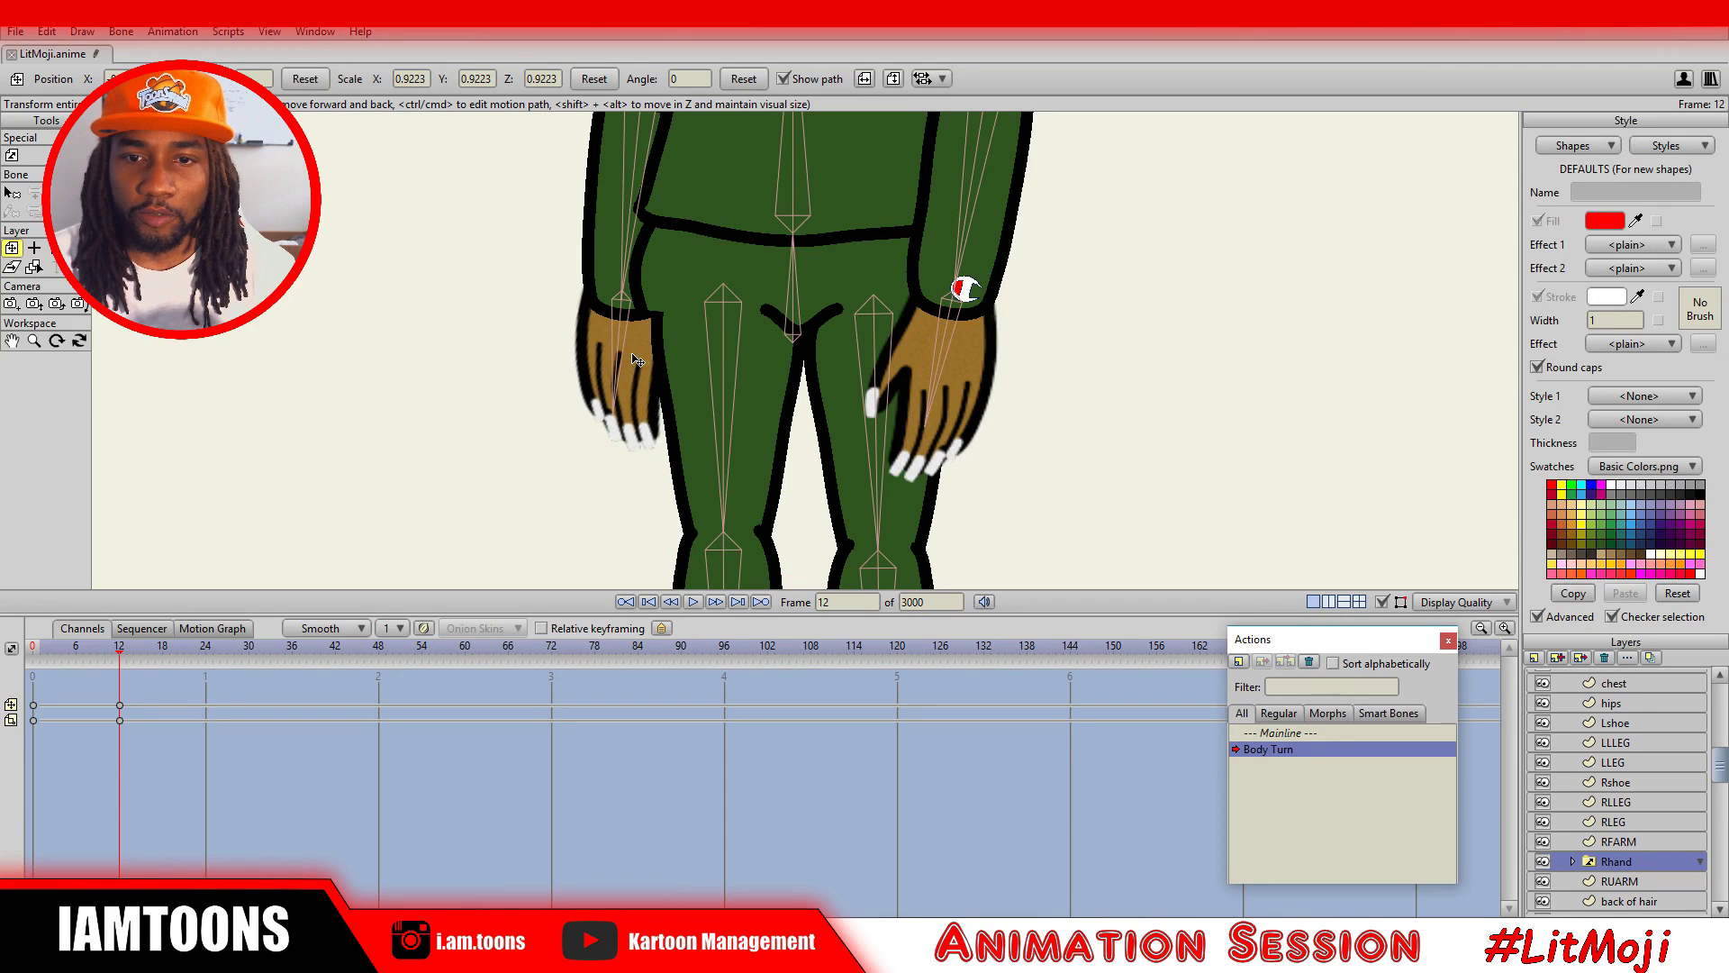
scroll(636, 360, down, 3)
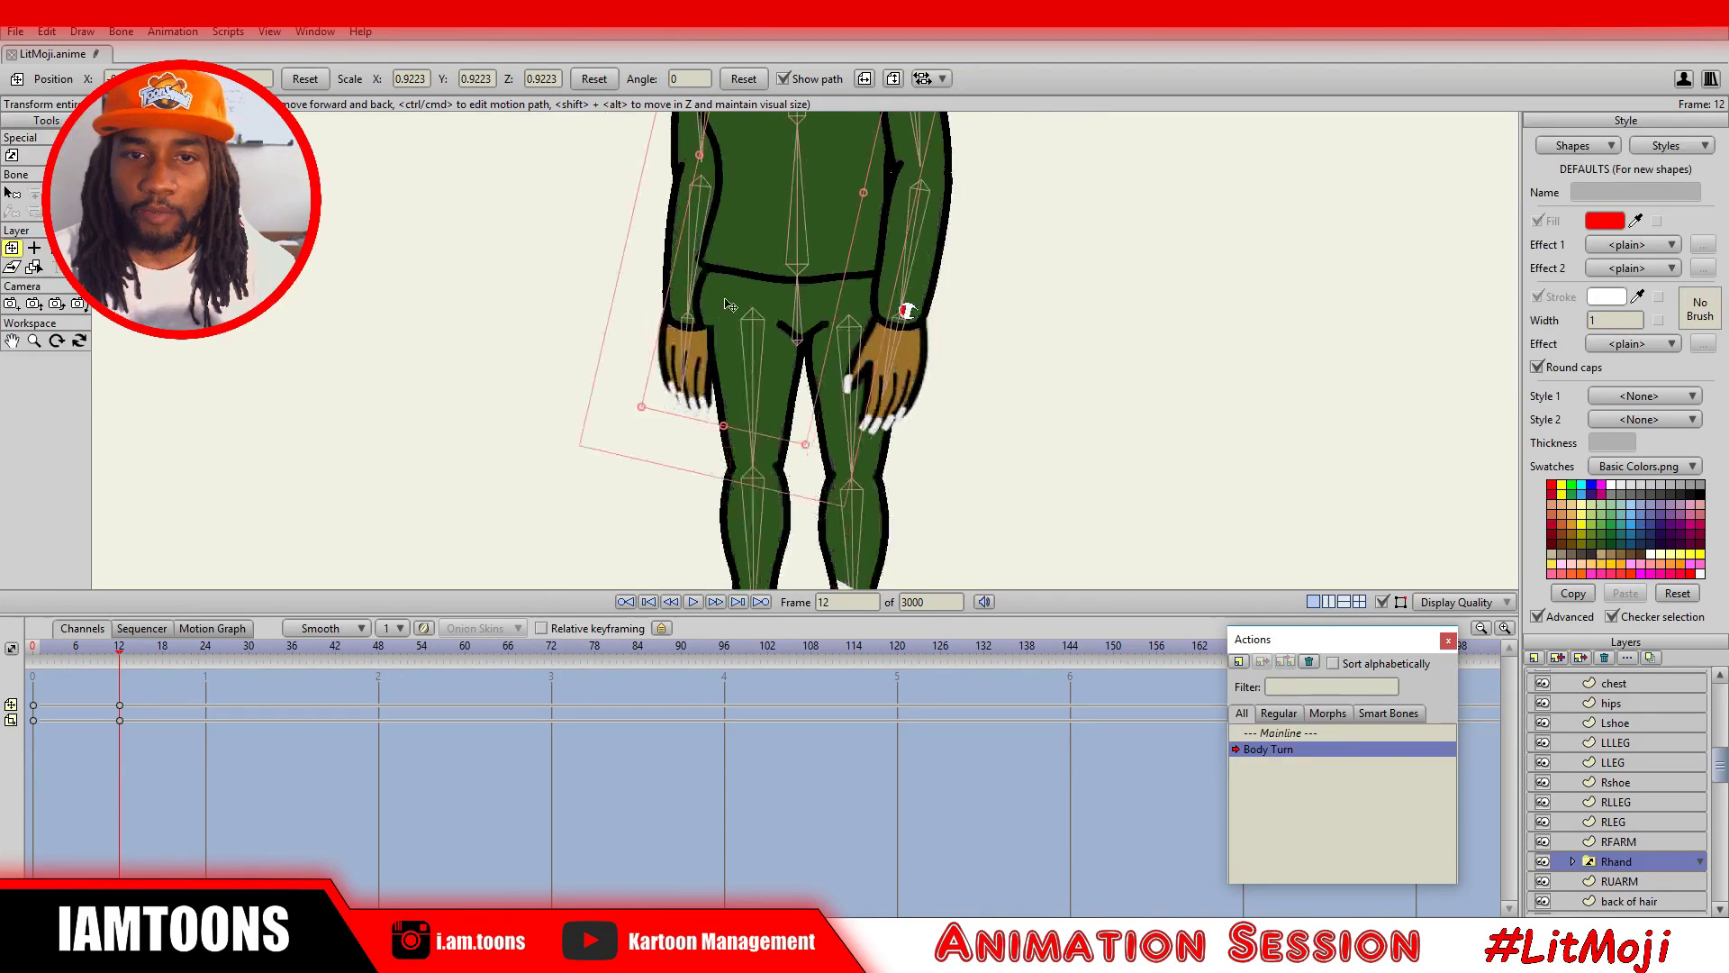
Shorten the RFARM shape at frame 12 by scaling its points up from the wrist end.
click(1618, 842)
scroll(609, 363, up, 2)
key(g)
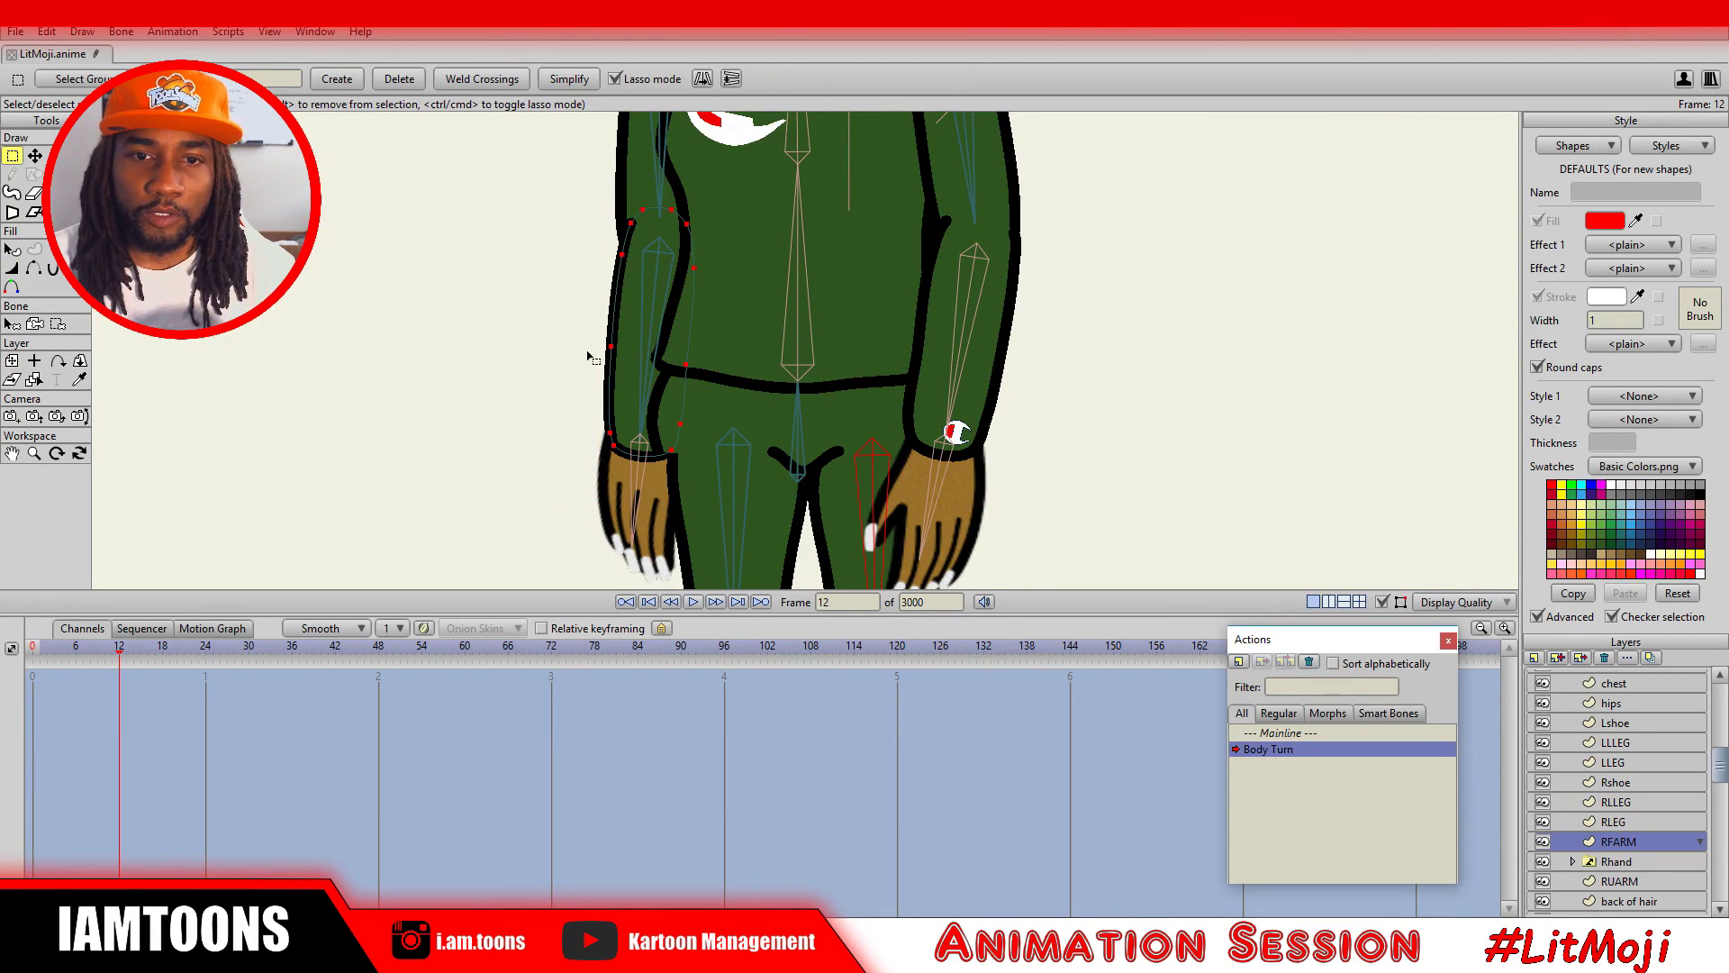
click(35, 155)
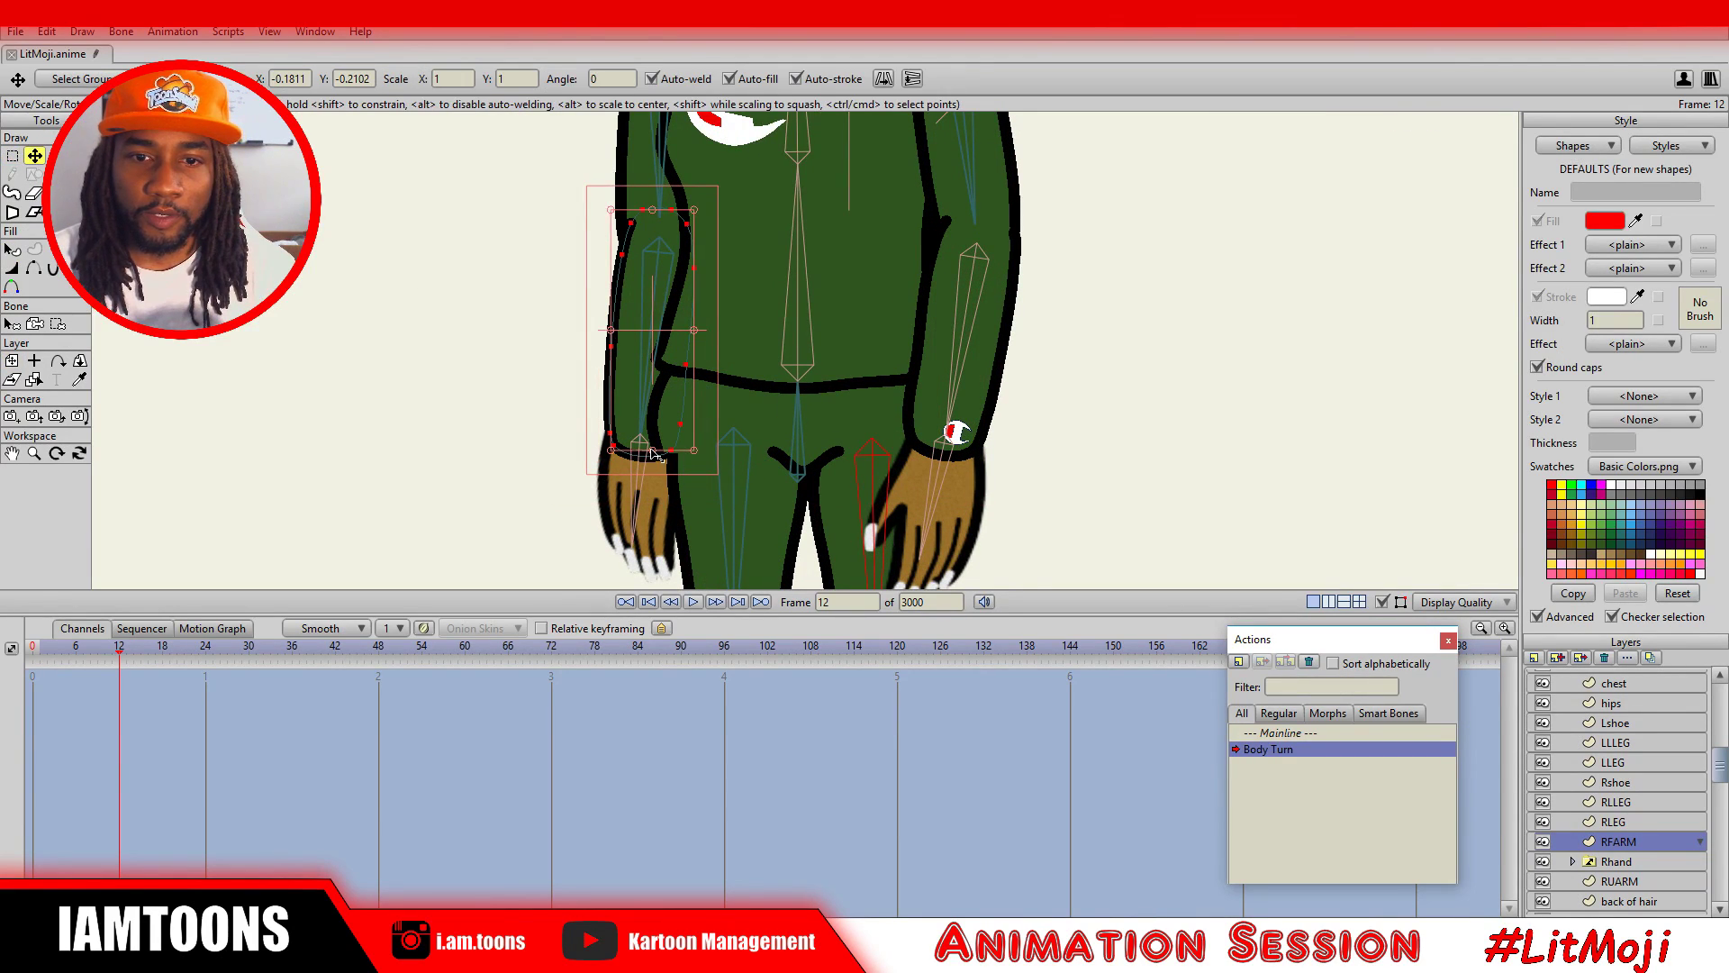
drag(654, 452, 658, 431)
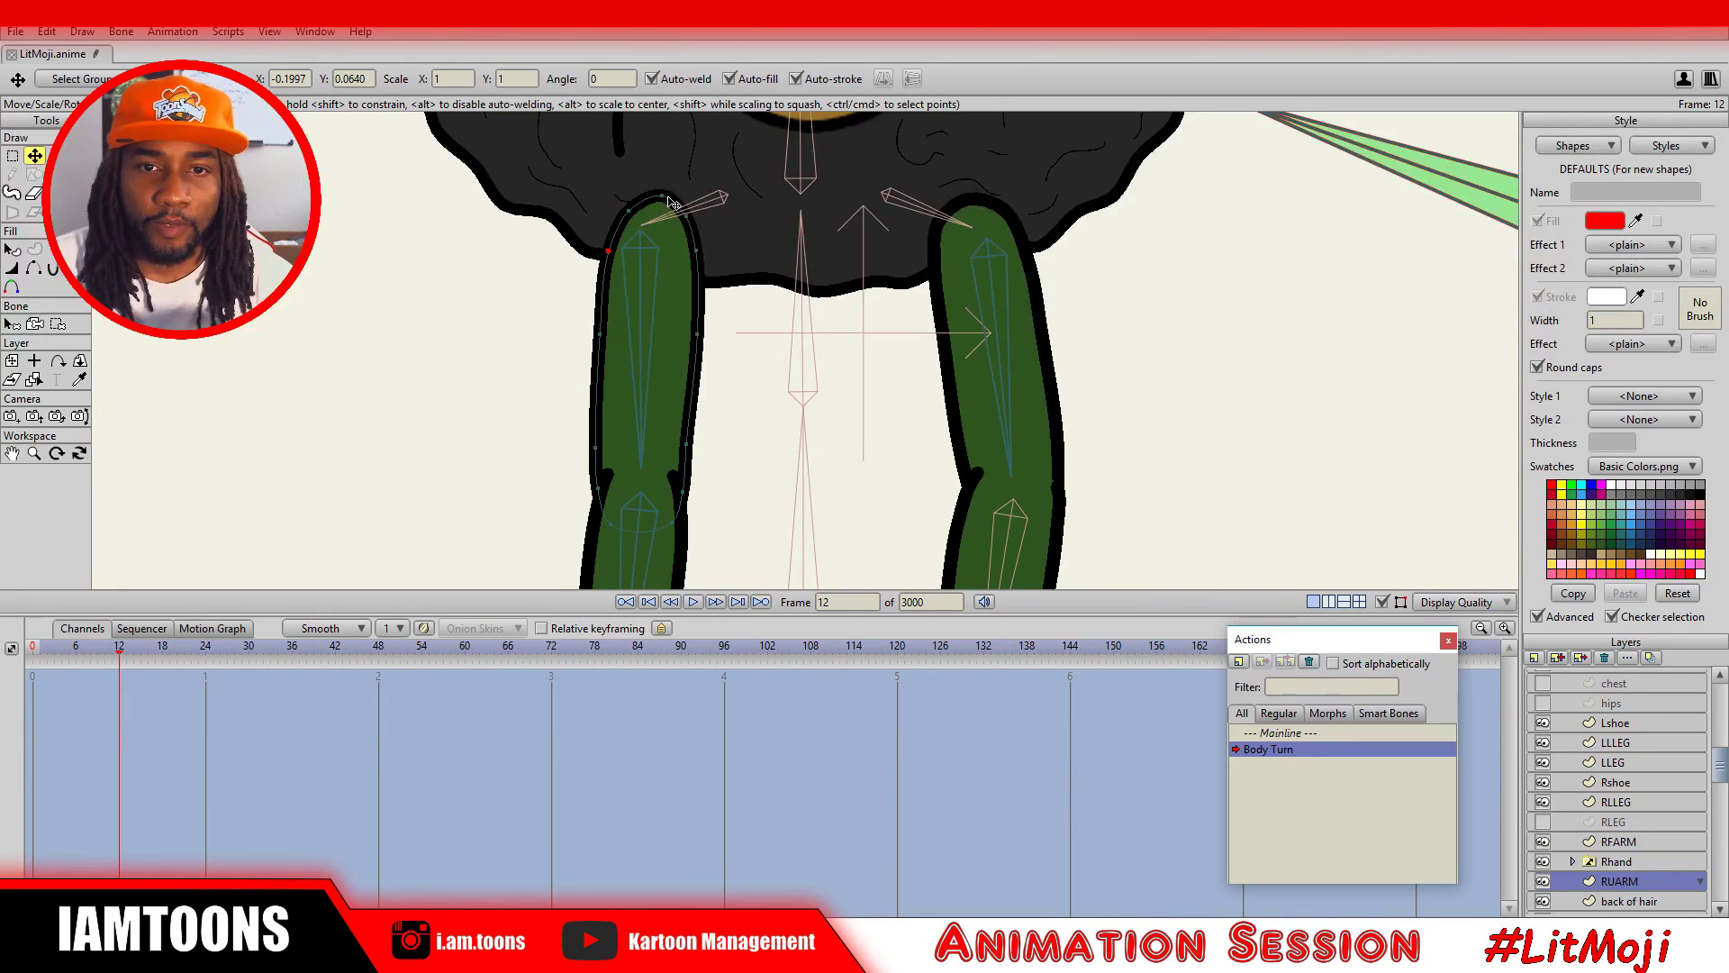
click(661, 195)
drag(663, 200, 680, 208)
key(ctrl+z)
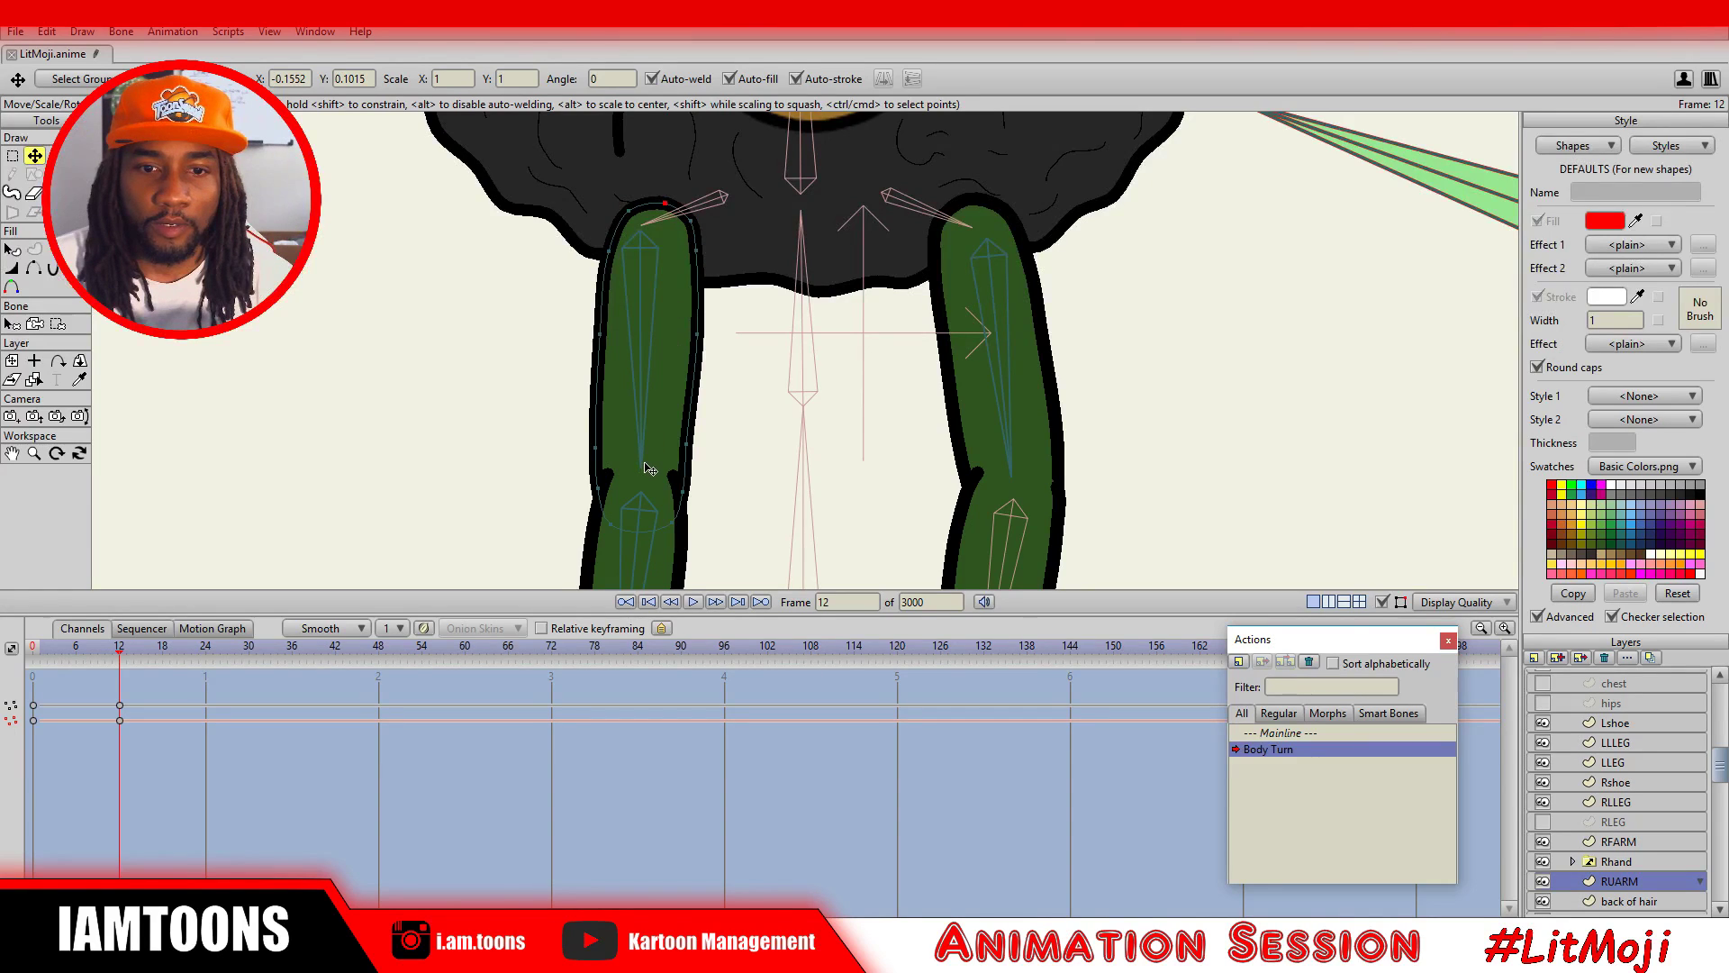
Select the elbow-end points of the RUARM shape and move them up slightly to shorten the upper arm.
drag(651, 468, 661, 360)
click(13, 157)
mouse_move(546, 297)
mouse_down()
mouse_move(714, 292)
mouse_move(714, 451)
mouse_move(536, 291)
mouse_up()
click(34, 157)
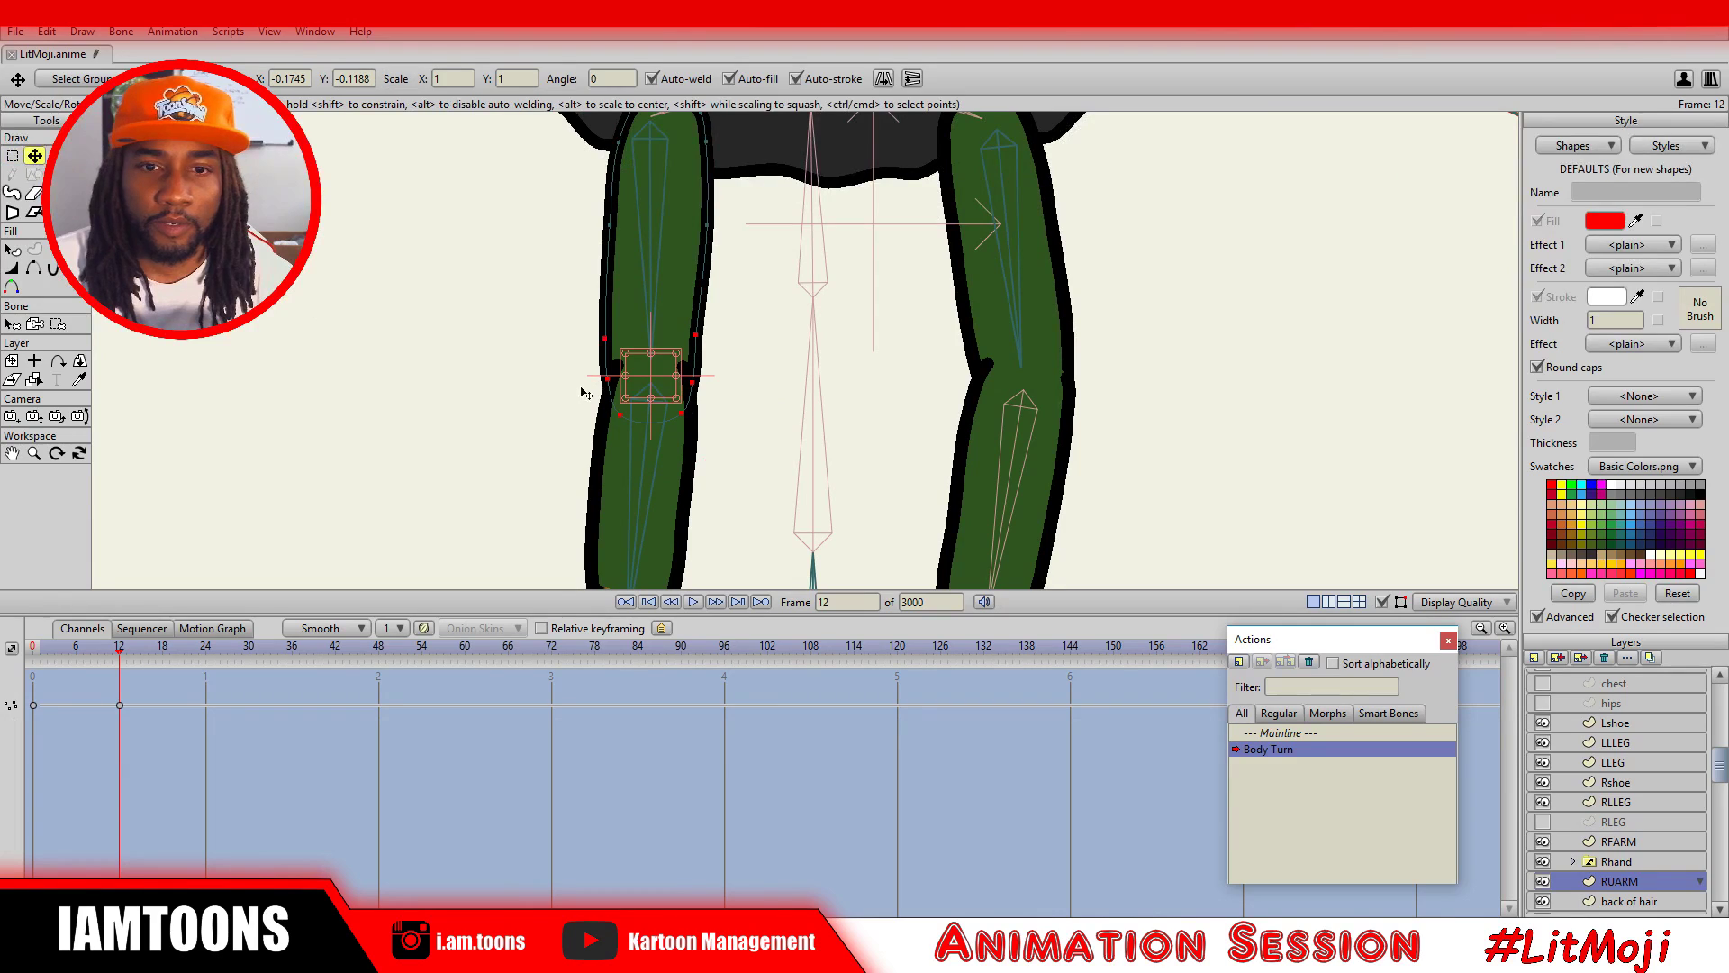
drag(649, 387, 647, 365)
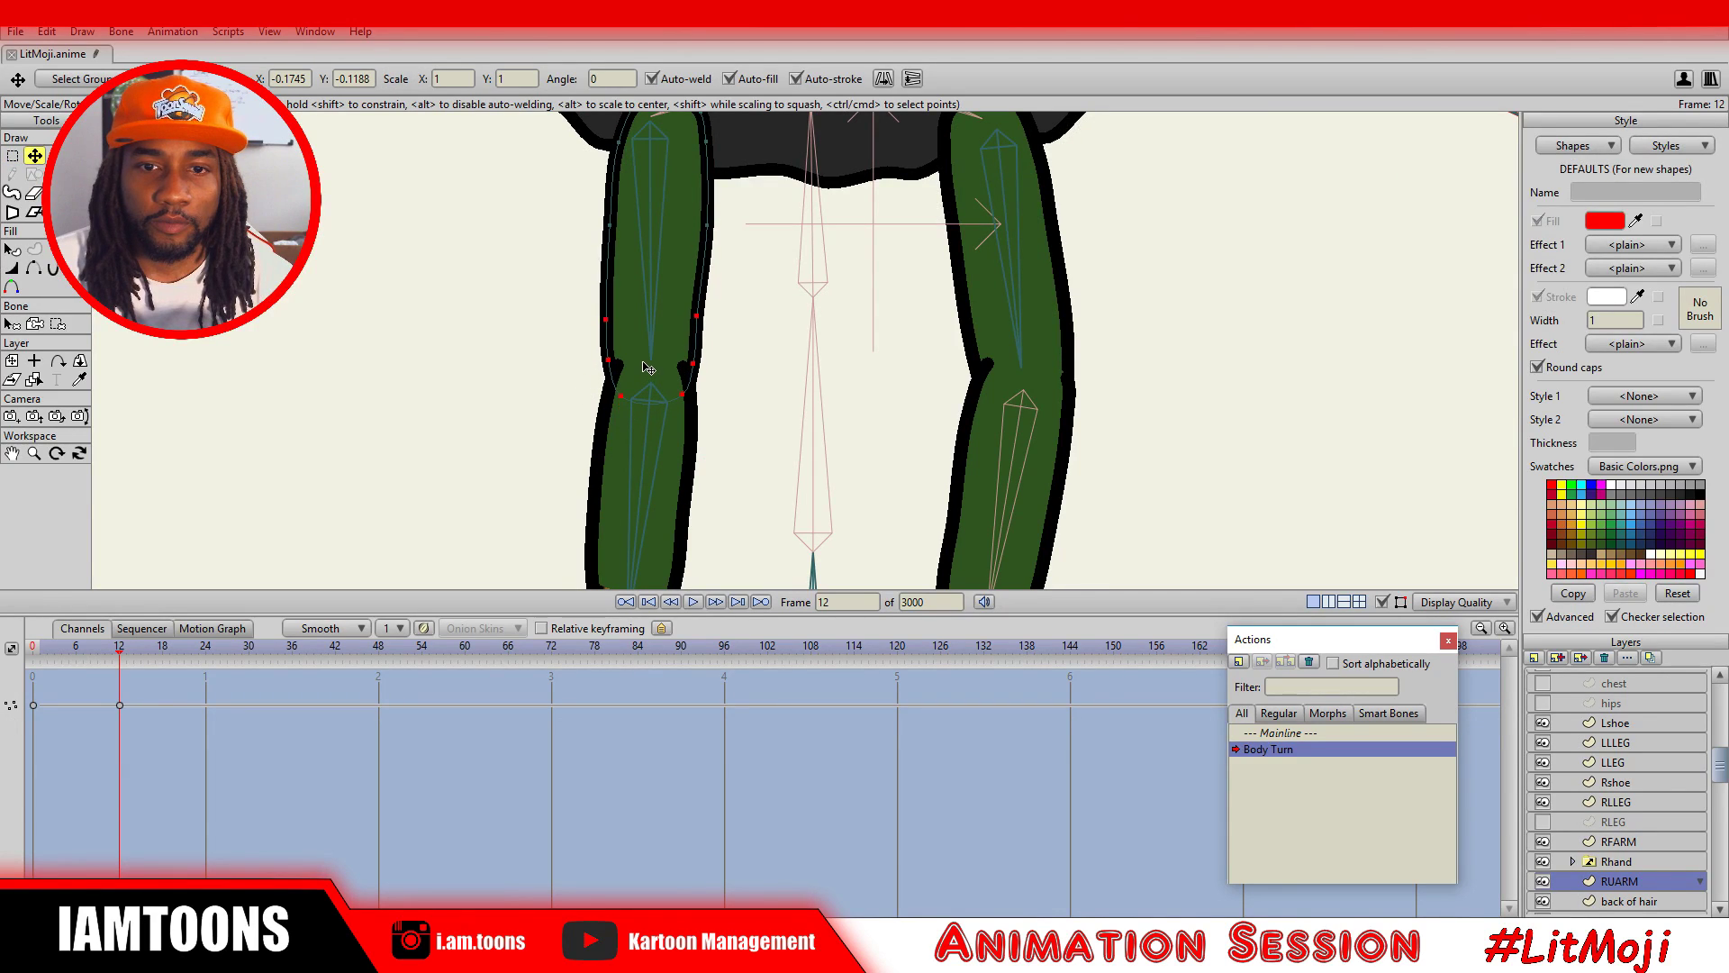
Check the RFARM and Rhand layers at the elbow and wrist, and inspect the whole figure's pose.
click(1621, 843)
drag(665, 428, 686, 333)
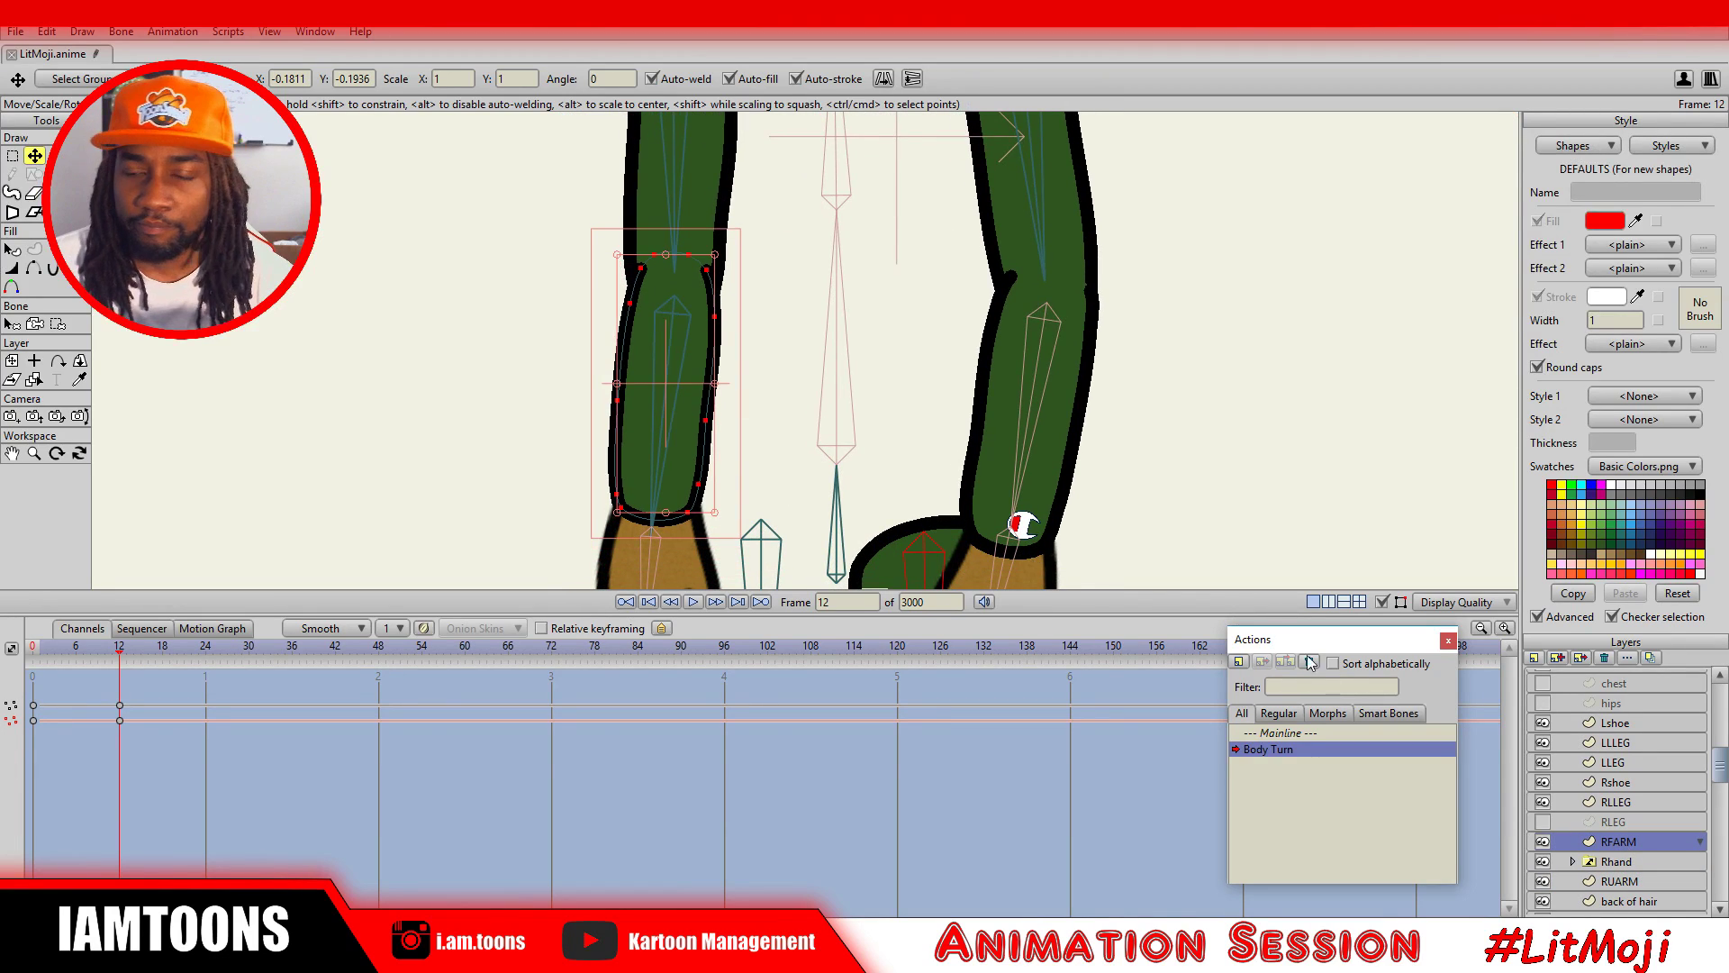
click(1635, 864)
drag(716, 565, 723, 282)
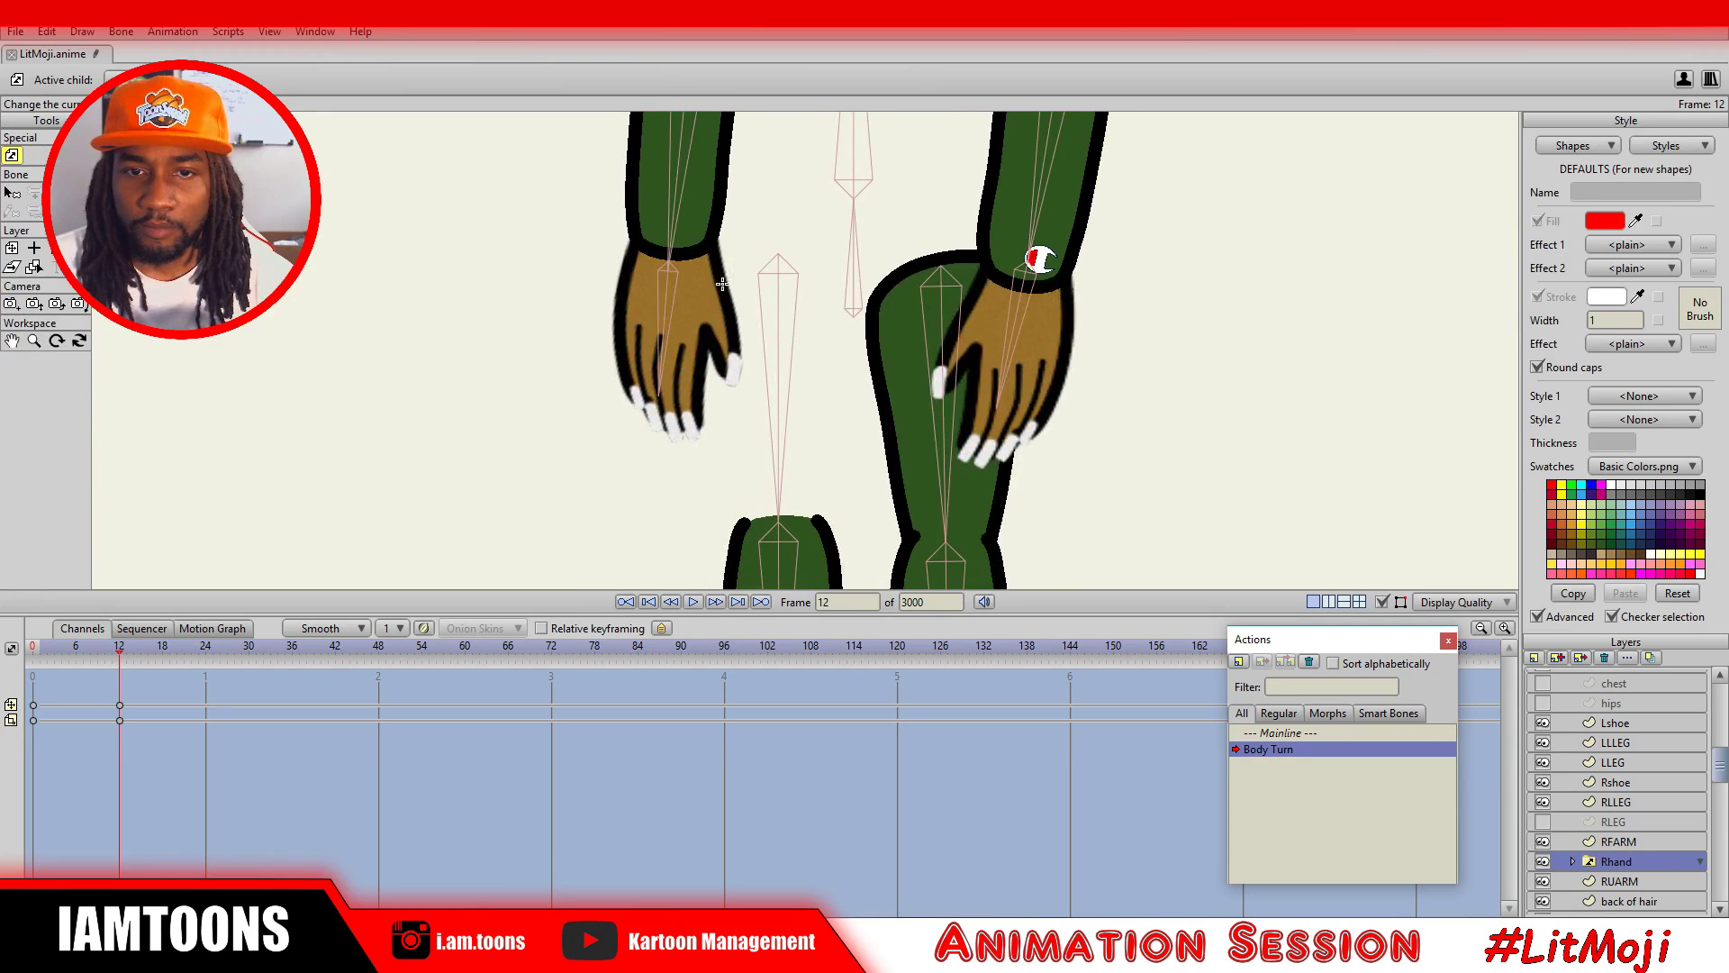
scroll(907, 435, down, 6)
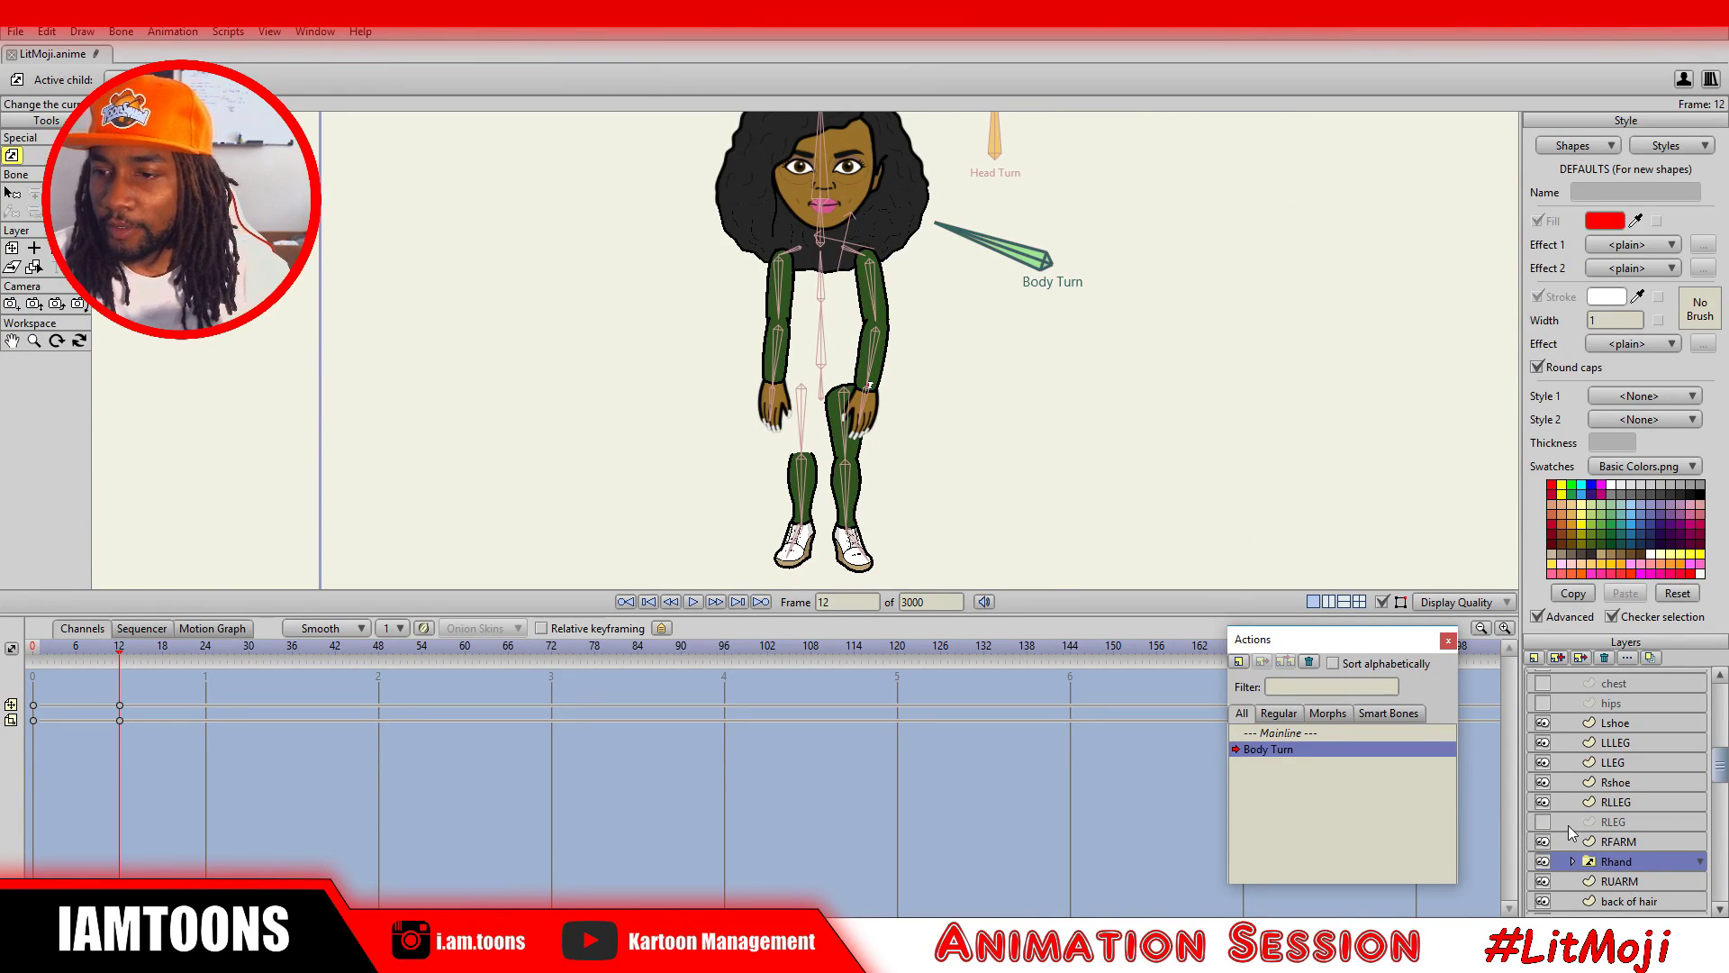
Turn on the visibility of the hidden RLEG layer so the right thigh shows.
scroll(1625, 863, down, 2)
scroll(1585, 792, up, 2)
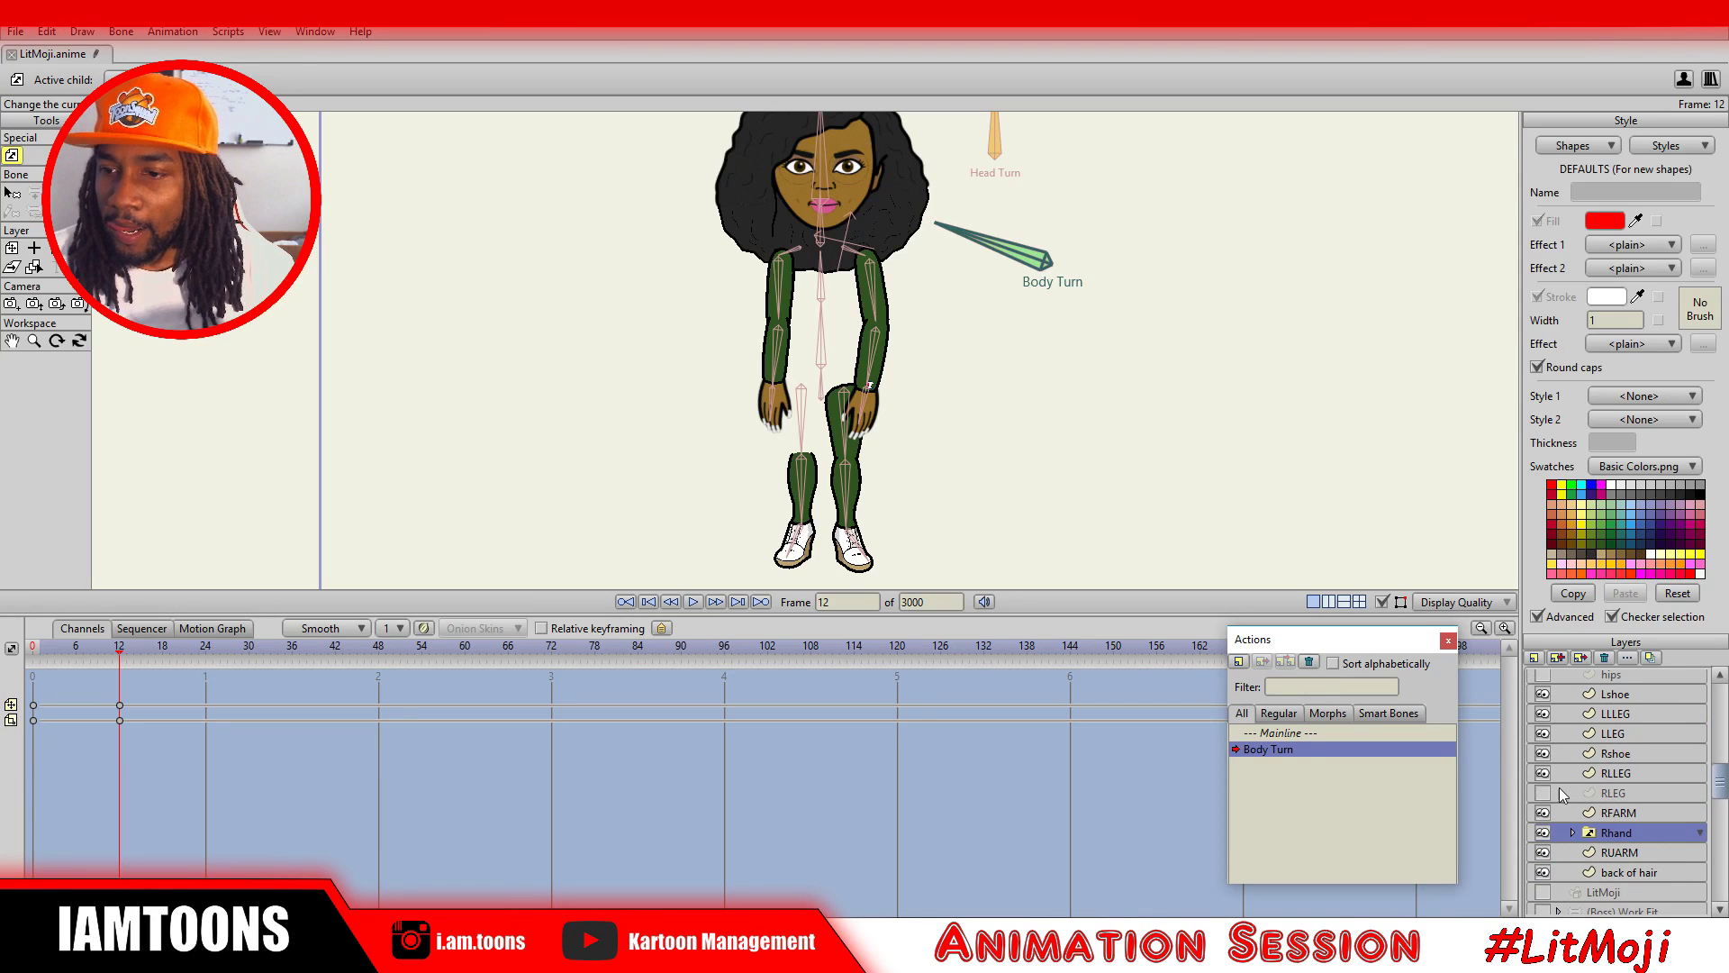
click(1543, 793)
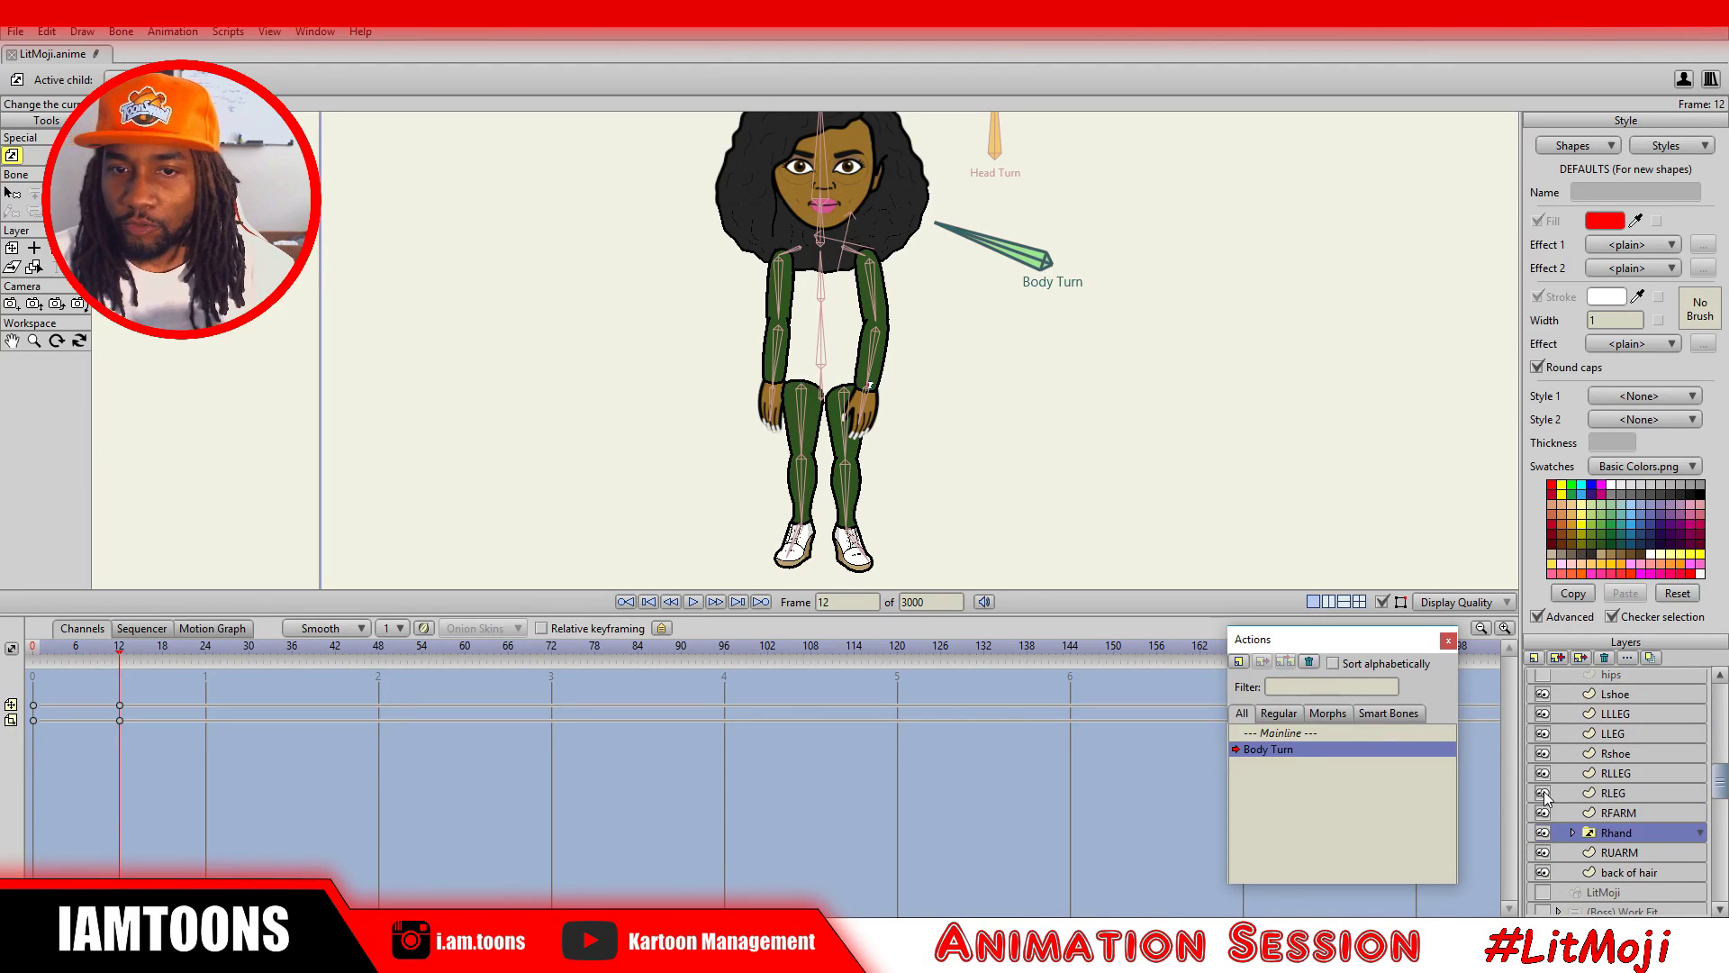
Nudge the inner-side points of the RLEG thigh shape down to the knee at frame 12.
click(1629, 794)
scroll(831, 358, up, 3)
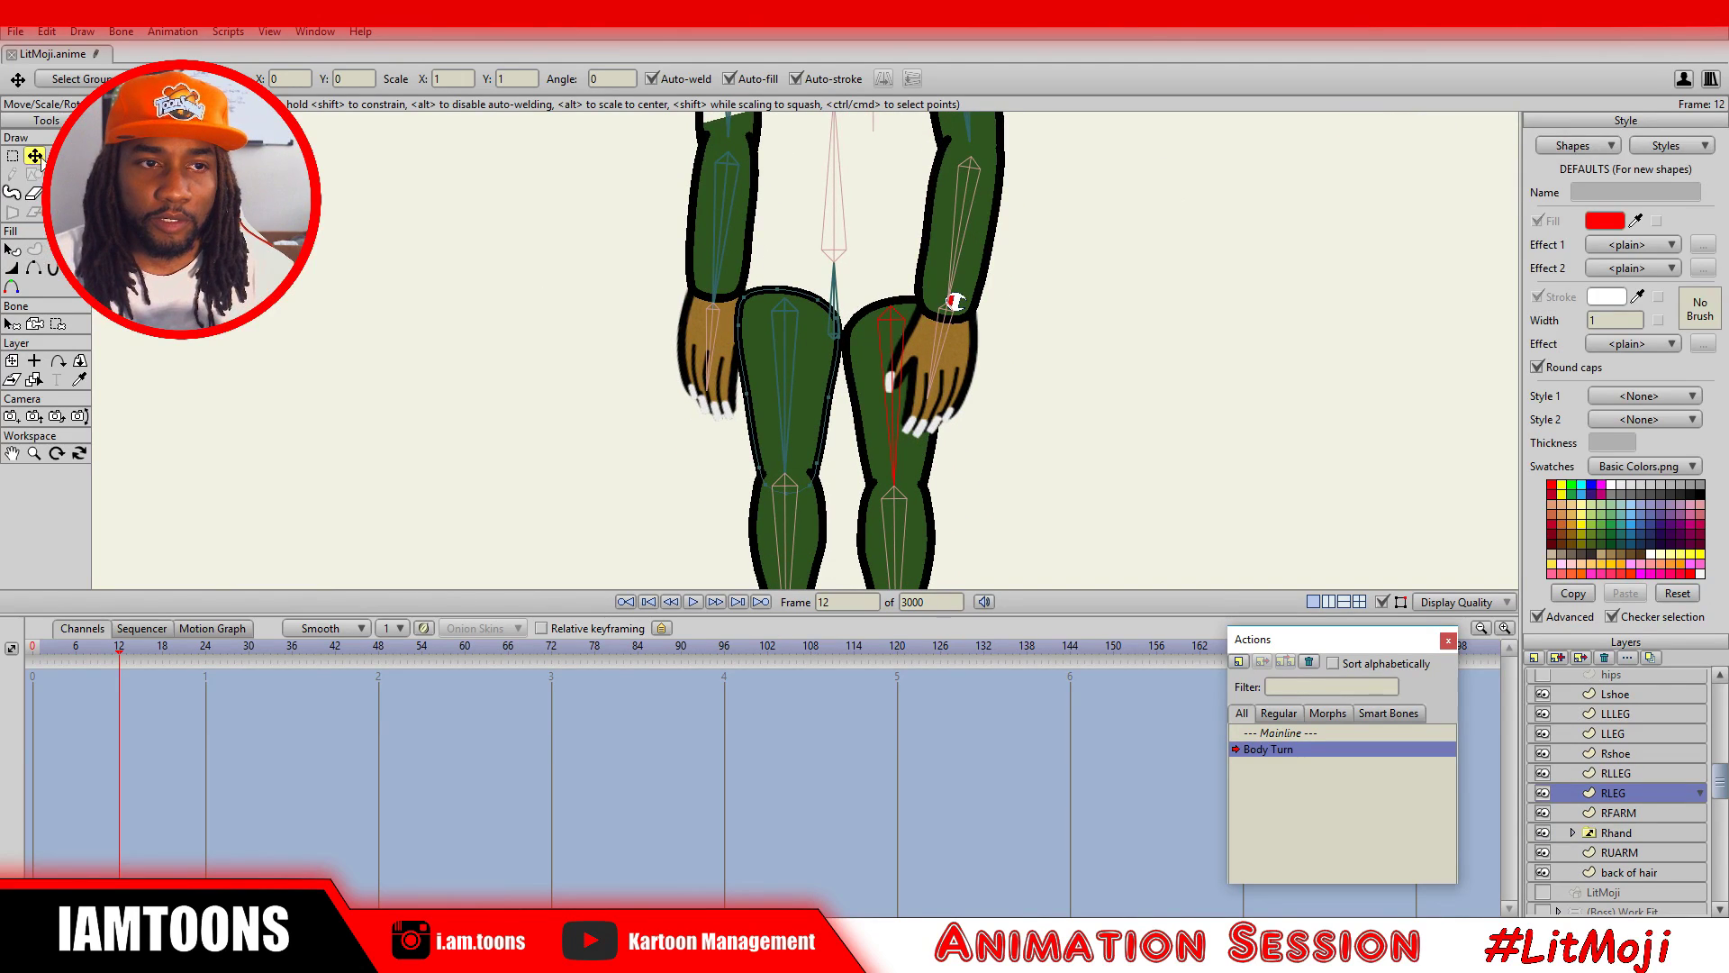
scroll(814, 430, up, 4)
click(701, 506)
key(ctrl+z)
click(842, 360)
drag(851, 367, 892, 244)
drag(875, 324, 879, 326)
drag(833, 478, 837, 474)
scroll(878, 437, down, 7)
drag(886, 379, 859, 273)
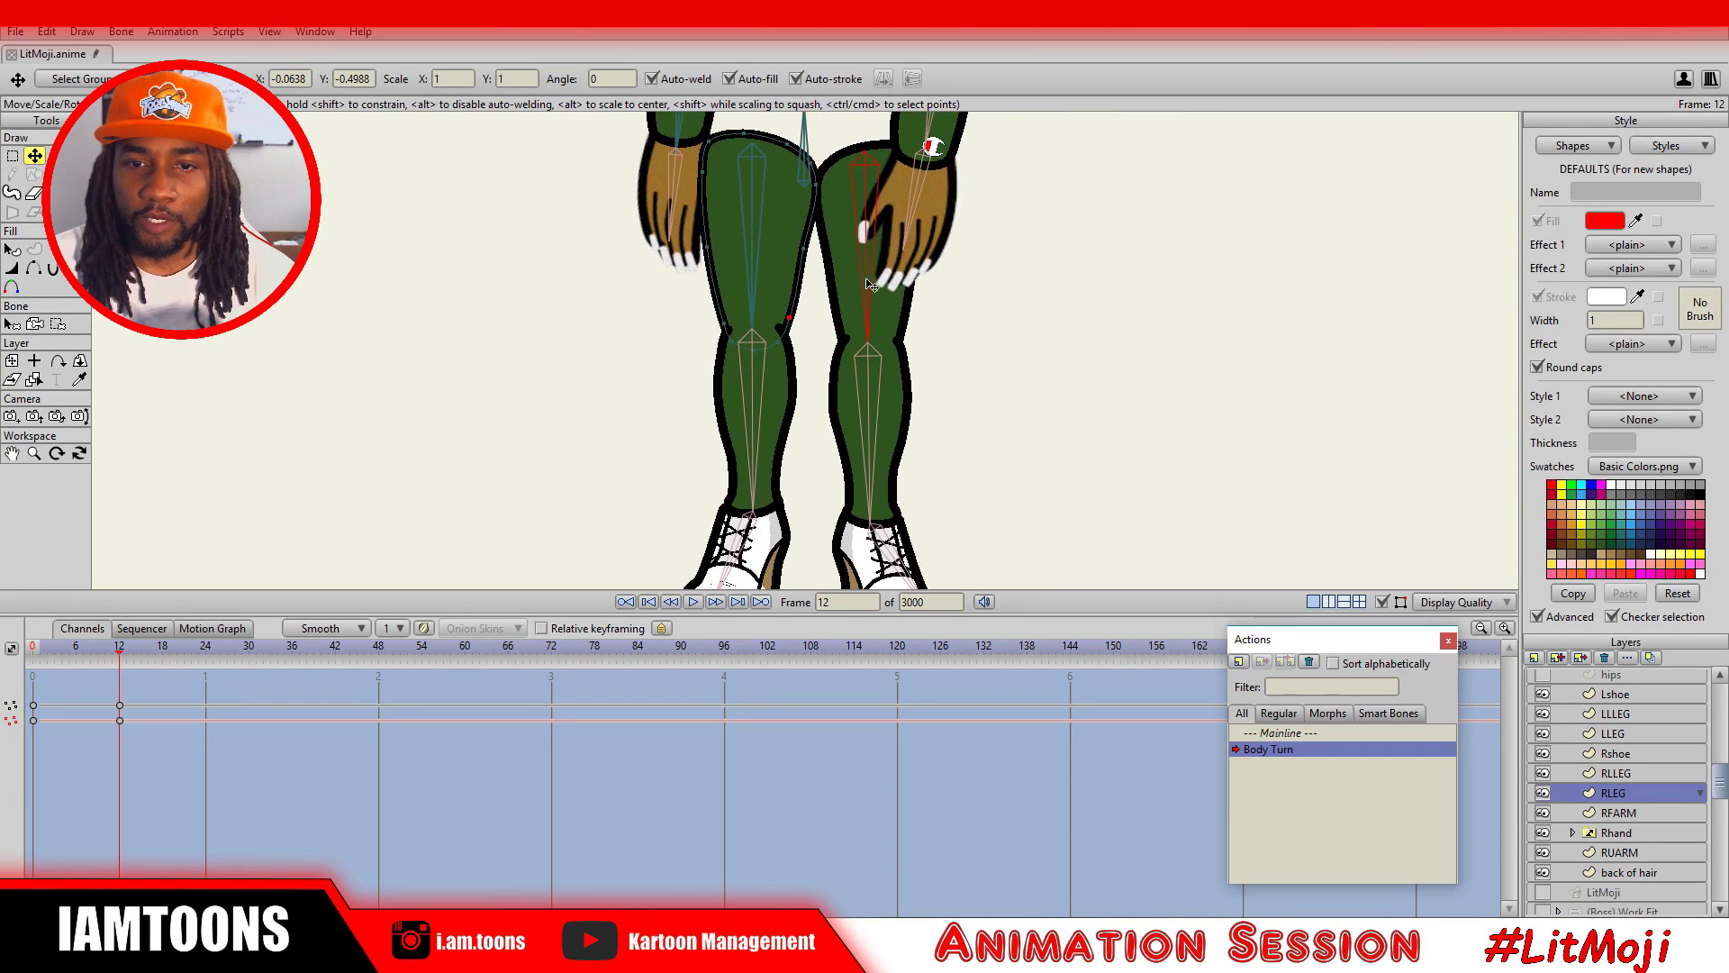
Move the outer calf points of the RLLEG shape inward below the knee to slim the lower leg at frame 12.
click(1624, 810)
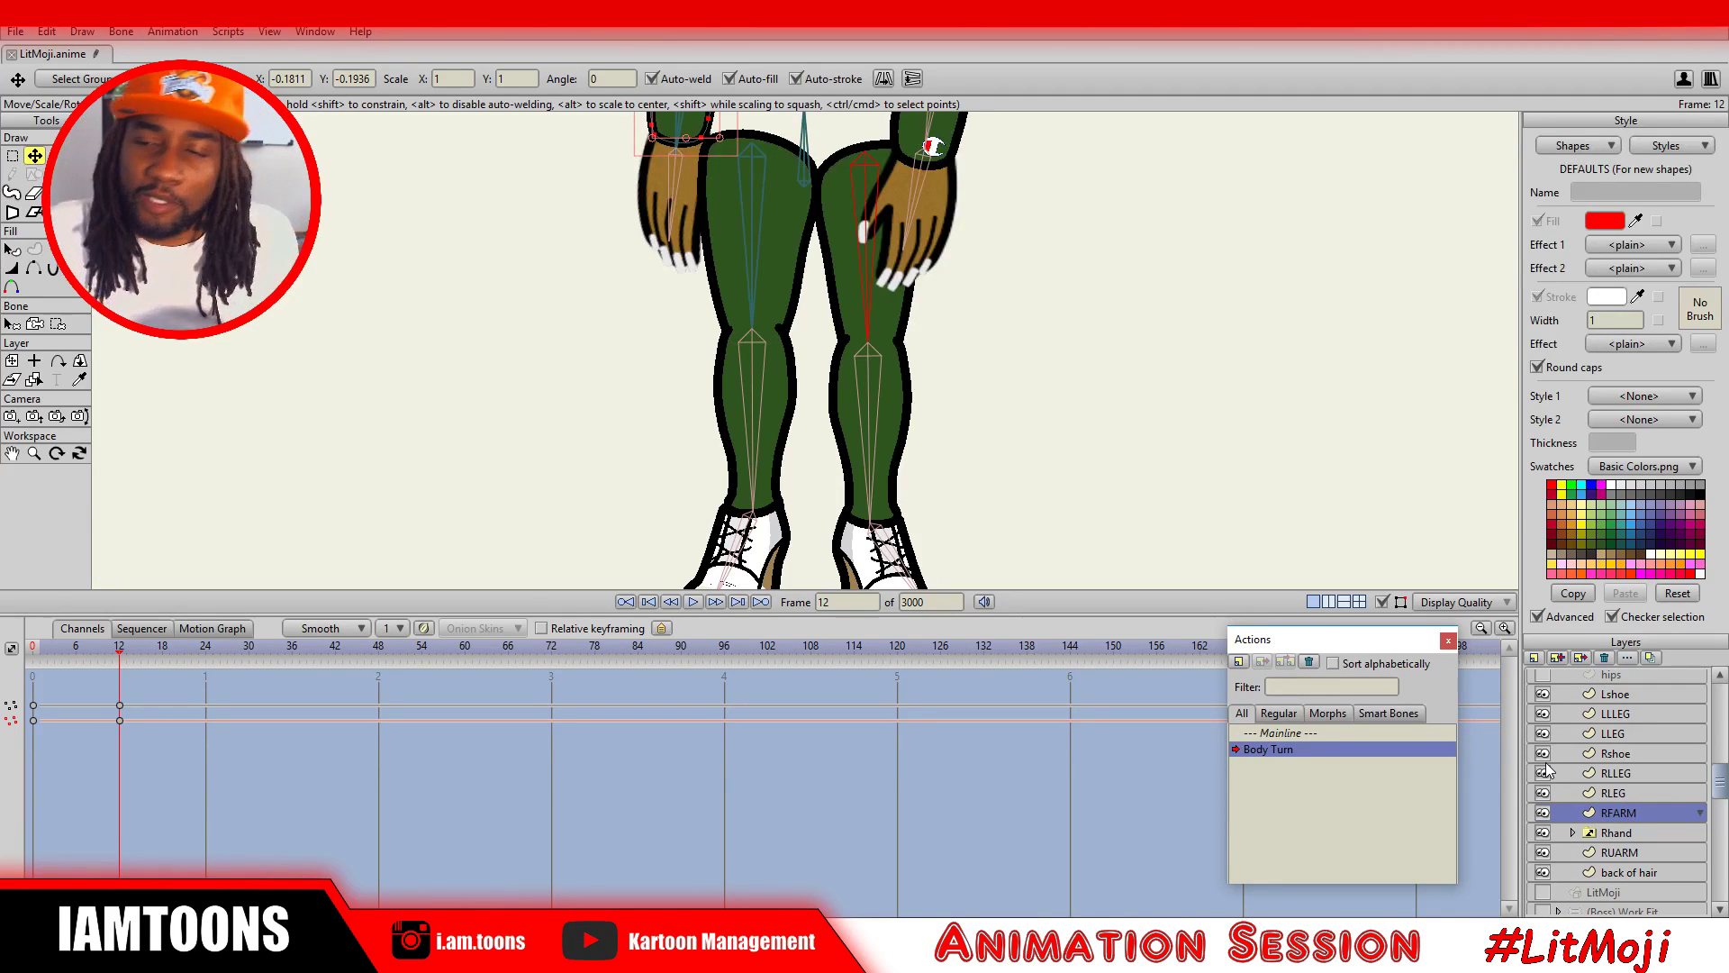
click(1616, 775)
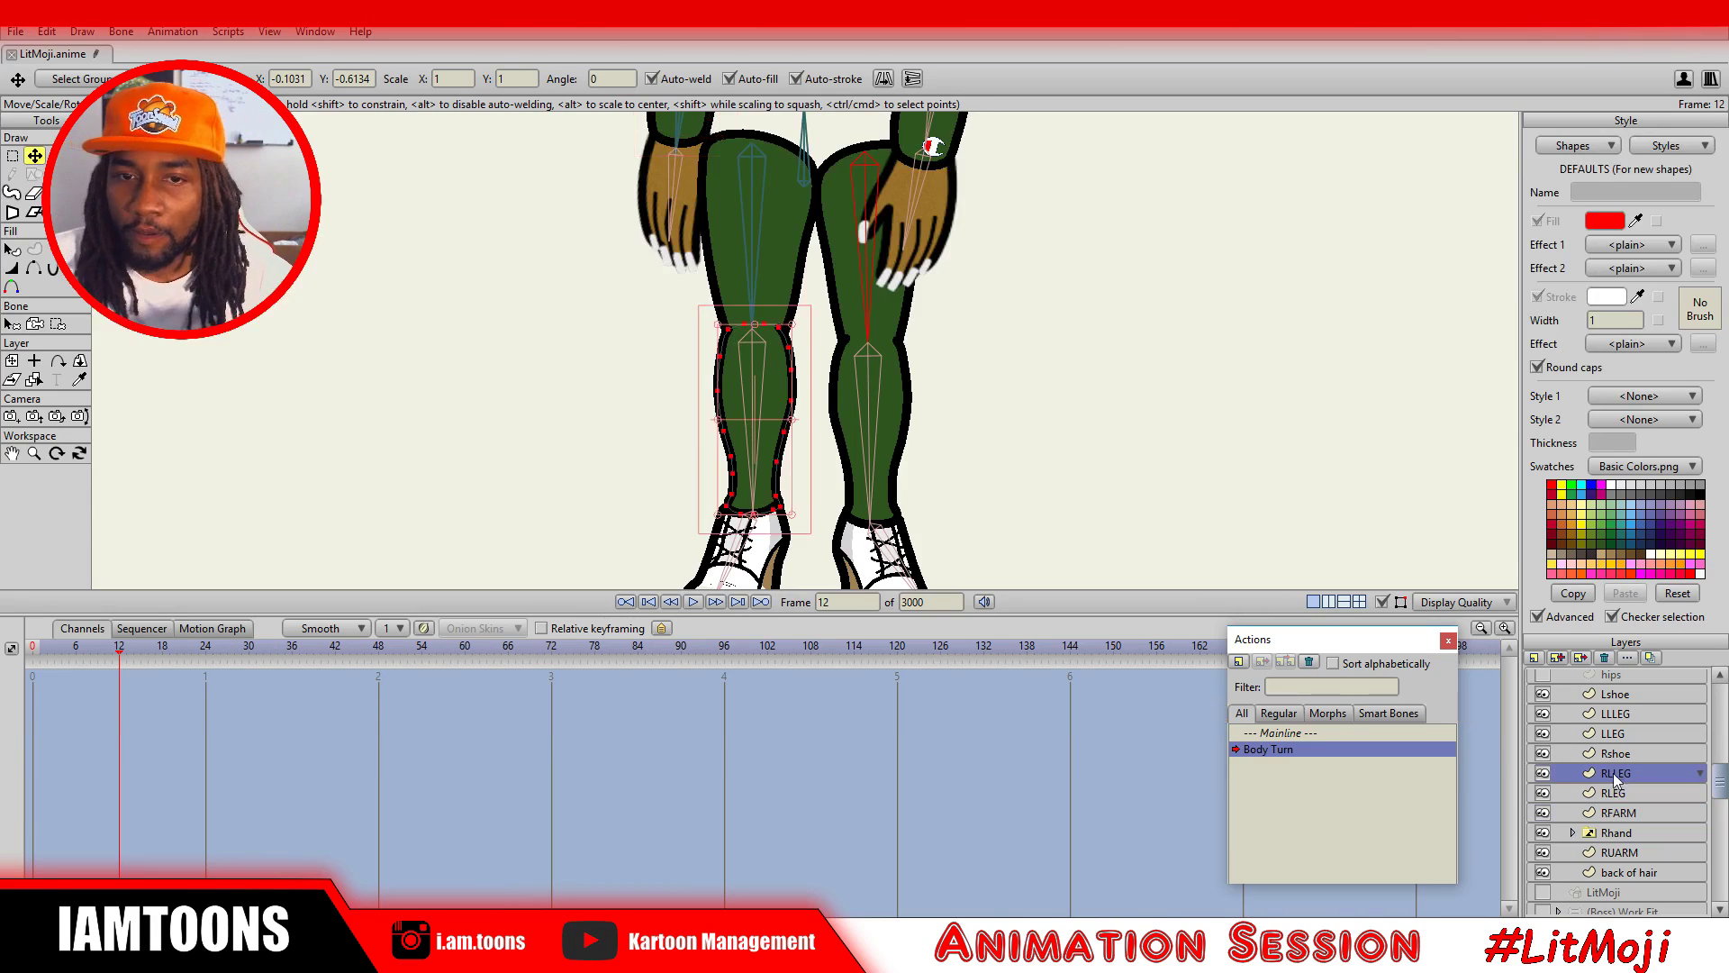
scroll(800, 379, up, 3)
click(647, 306)
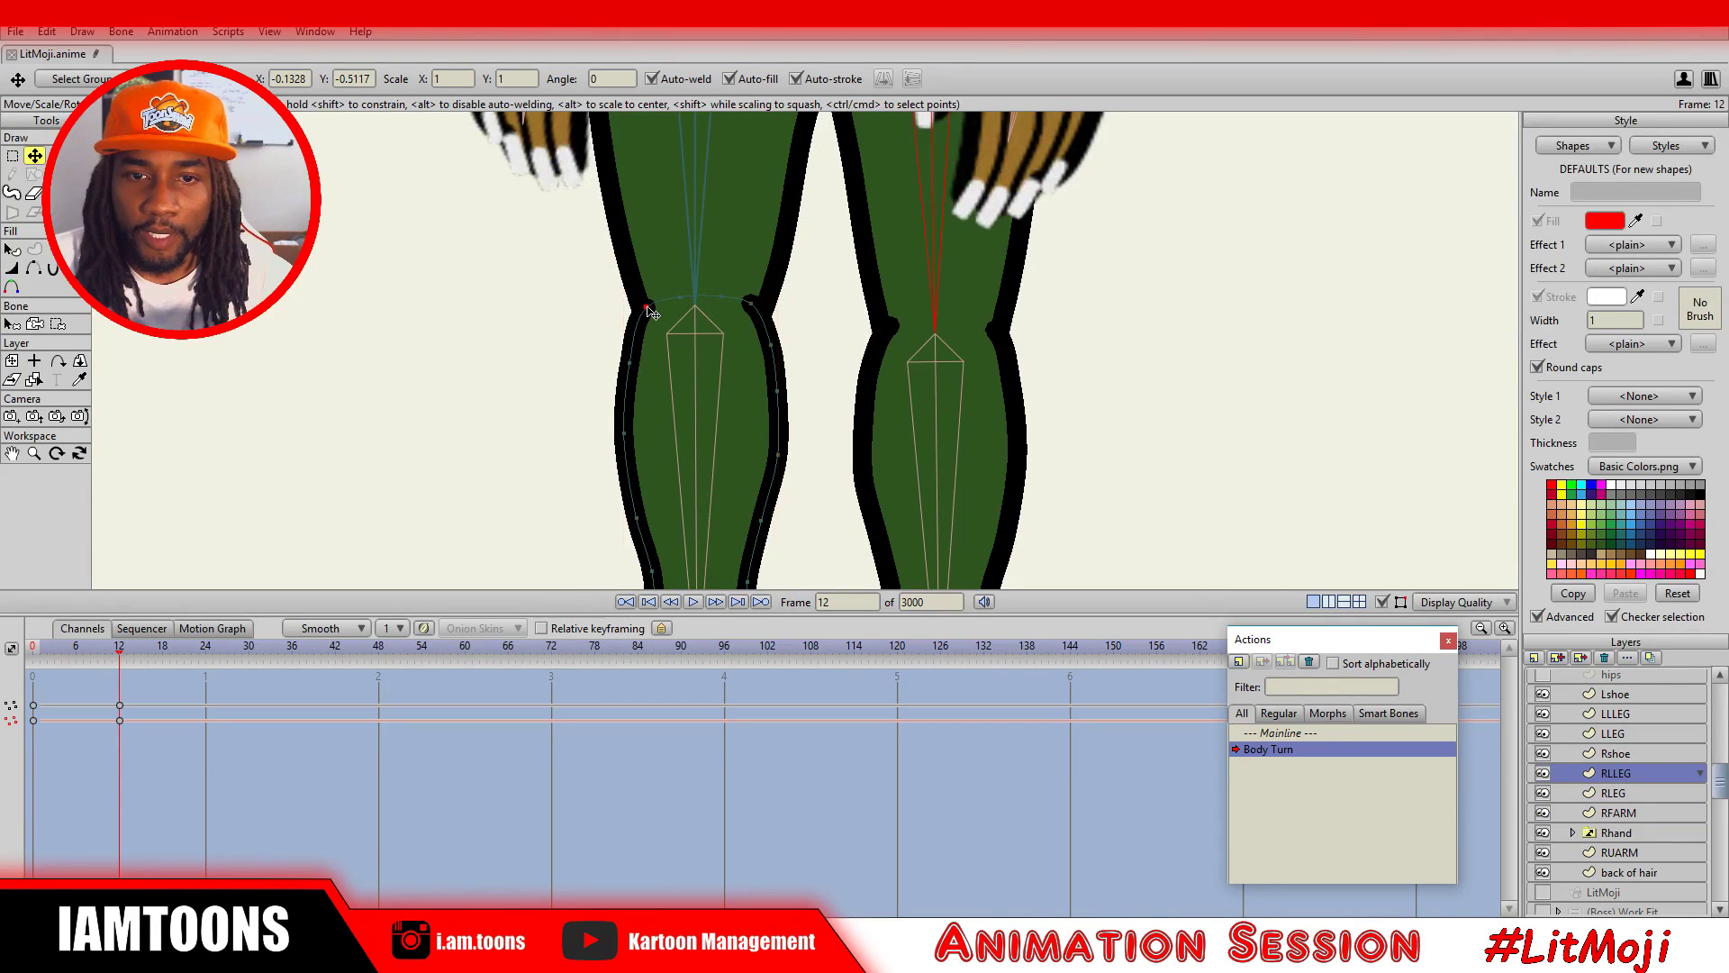
drag(631, 364, 641, 429)
click(634, 427)
drag(646, 512, 655, 513)
drag(652, 418, 655, 418)
drag(639, 354, 662, 332)
Refine the lower outer points of the RLLEG shape toward the ankle.
scroll(666, 337, down, 2)
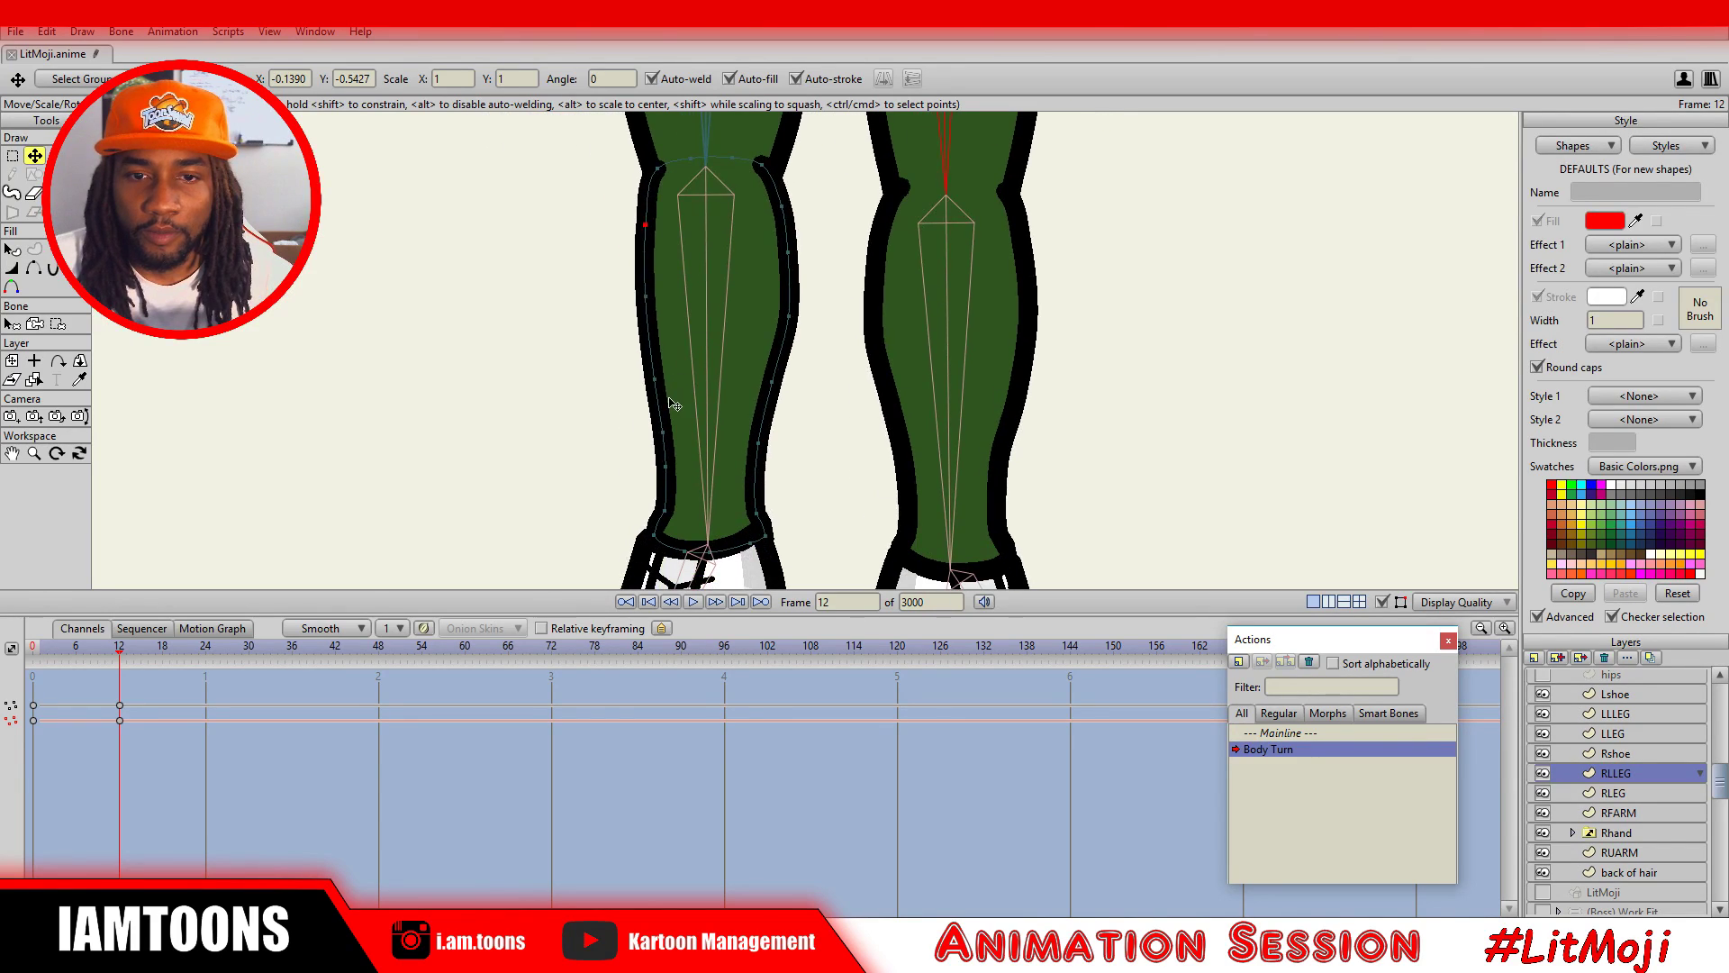
click(663, 432)
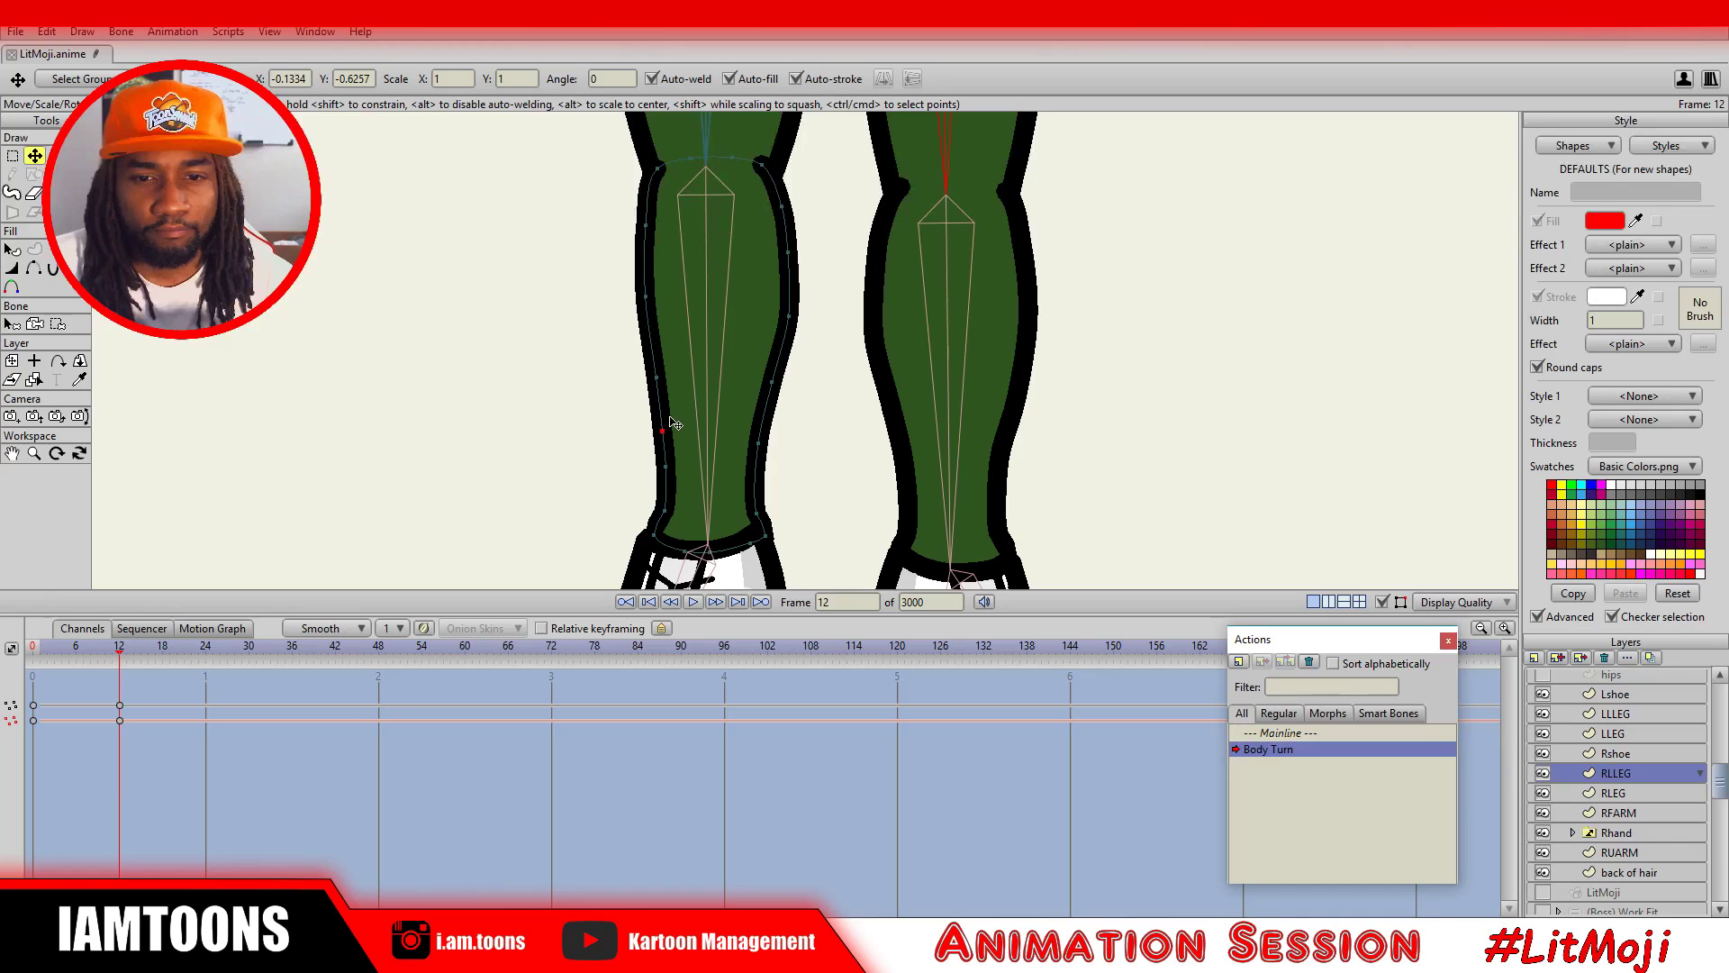
scroll(840, 368, down, 3)
drag(870, 379, 871, 428)
scroll(793, 461, up, 2)
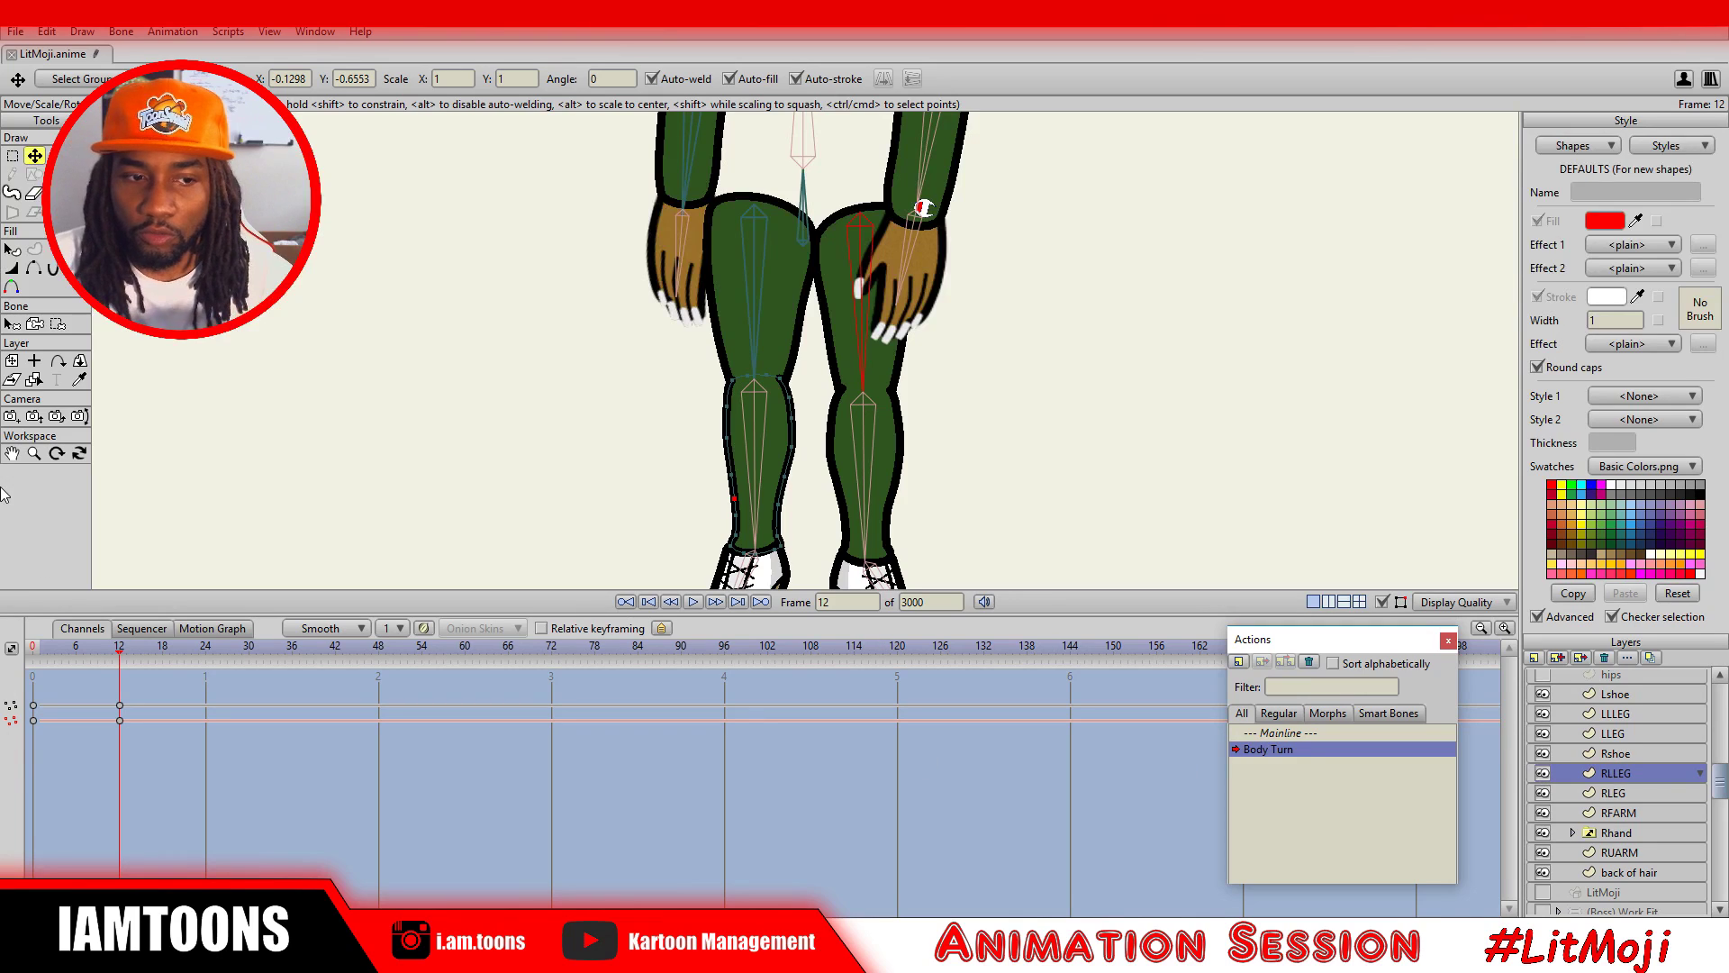
Preview the Body Turn action at frames 2 and 3 on the (Female) Bitmoji bone layer and check the limb stacking.
click(46, 648)
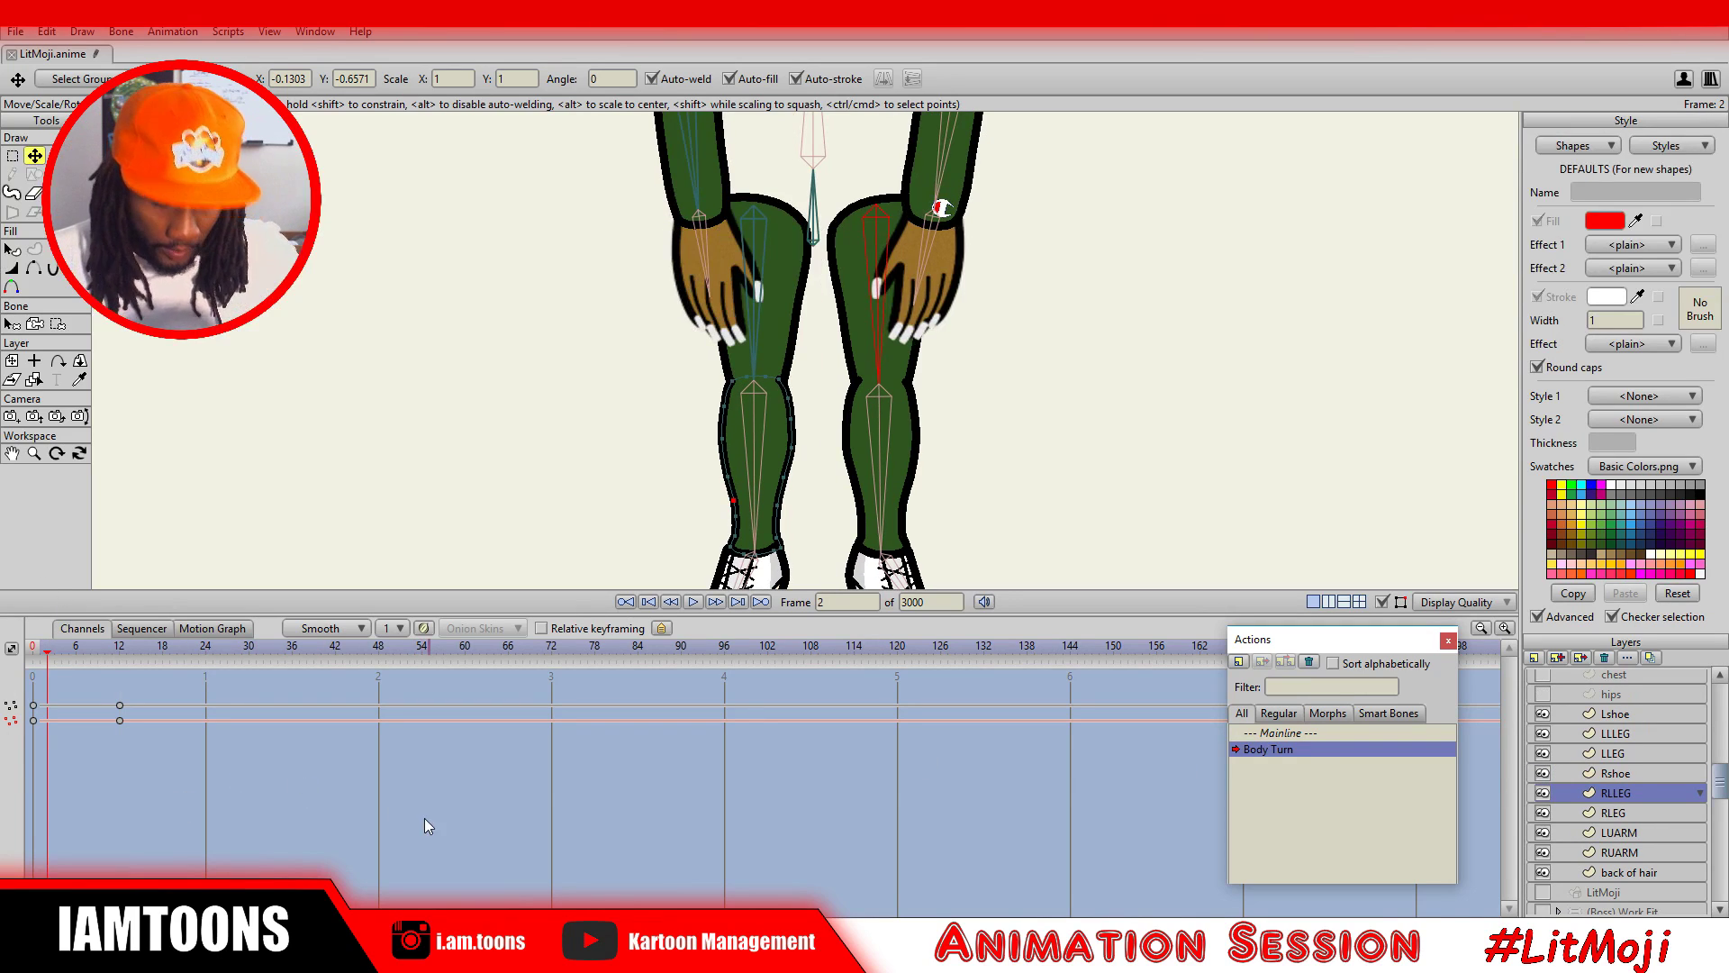
scroll(1626, 752, up, 3)
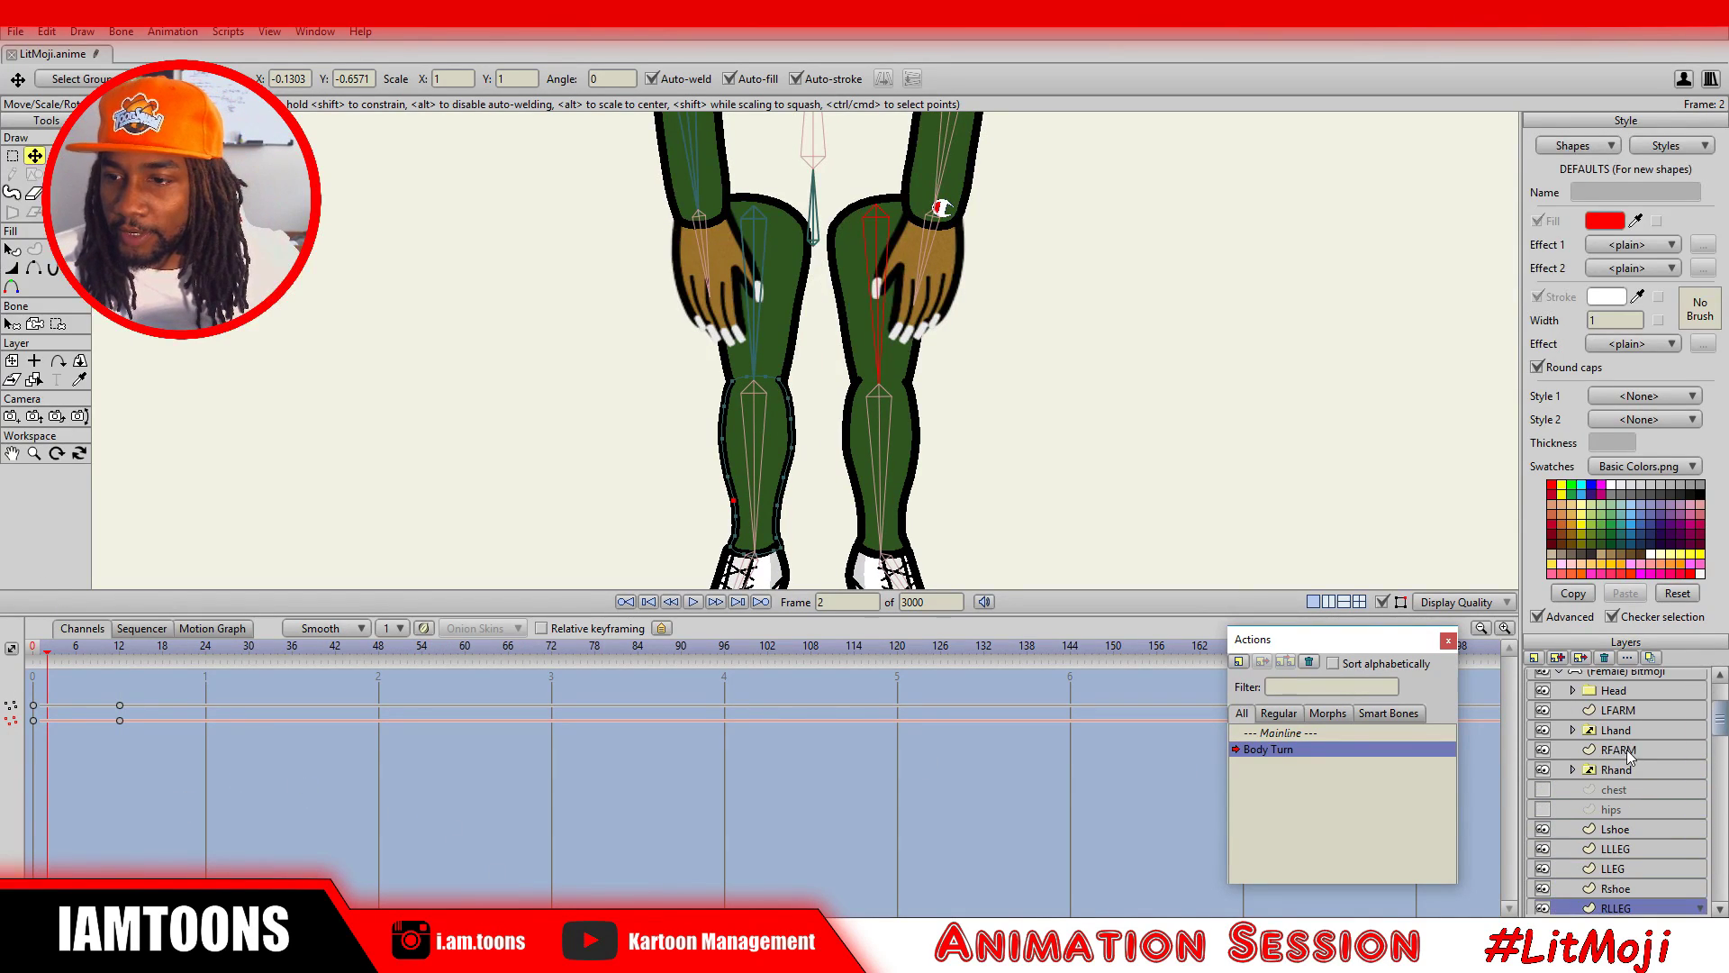
click(1615, 681)
key(ctrl+Right)
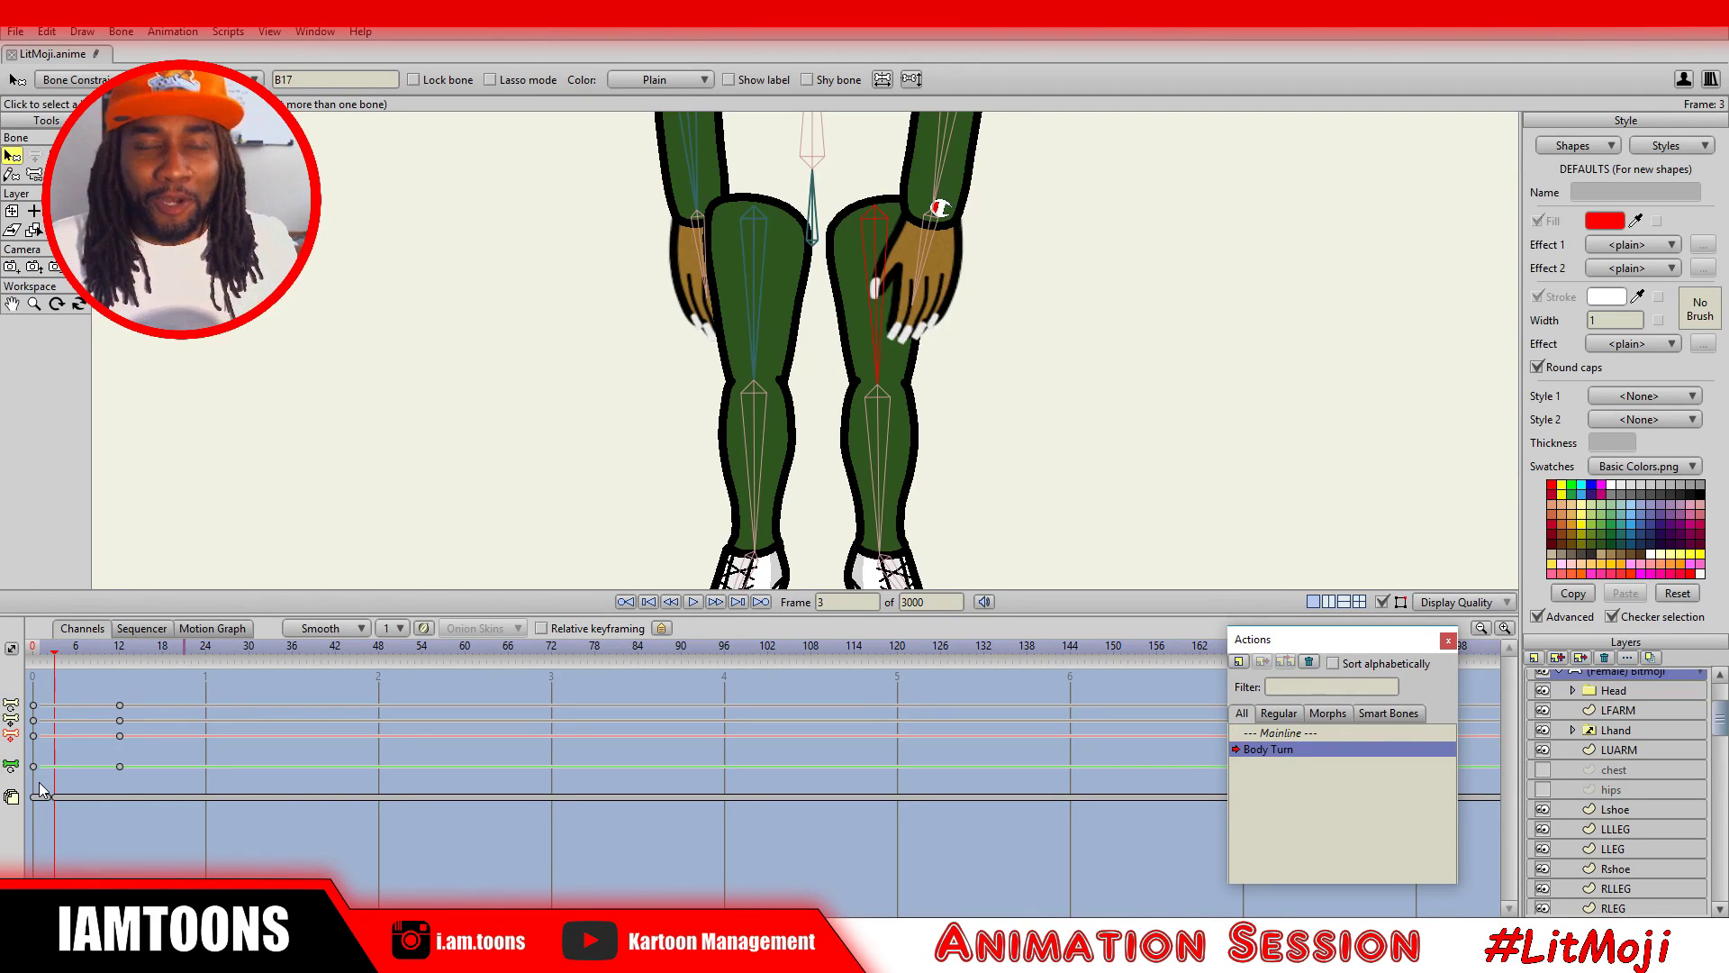
Reorder the leg layers so LLEG sits above LLLEG and RLEG sits above RLLEG.
click(1629, 852)
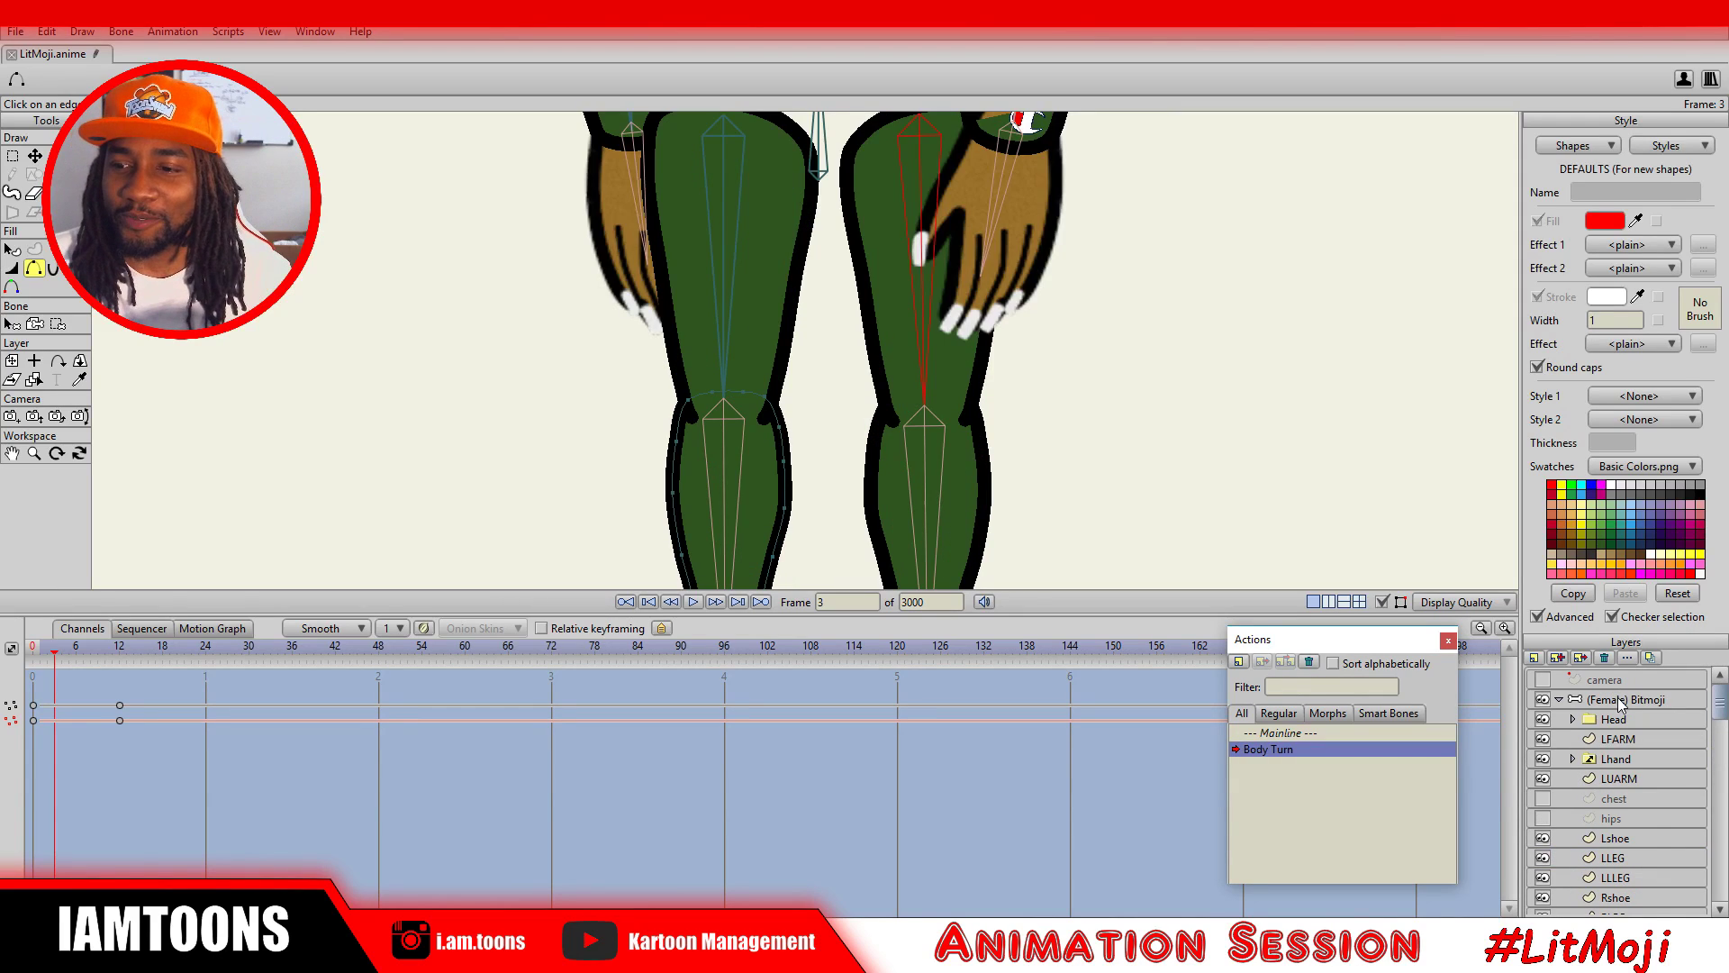
scroll(1619, 829, down, 3)
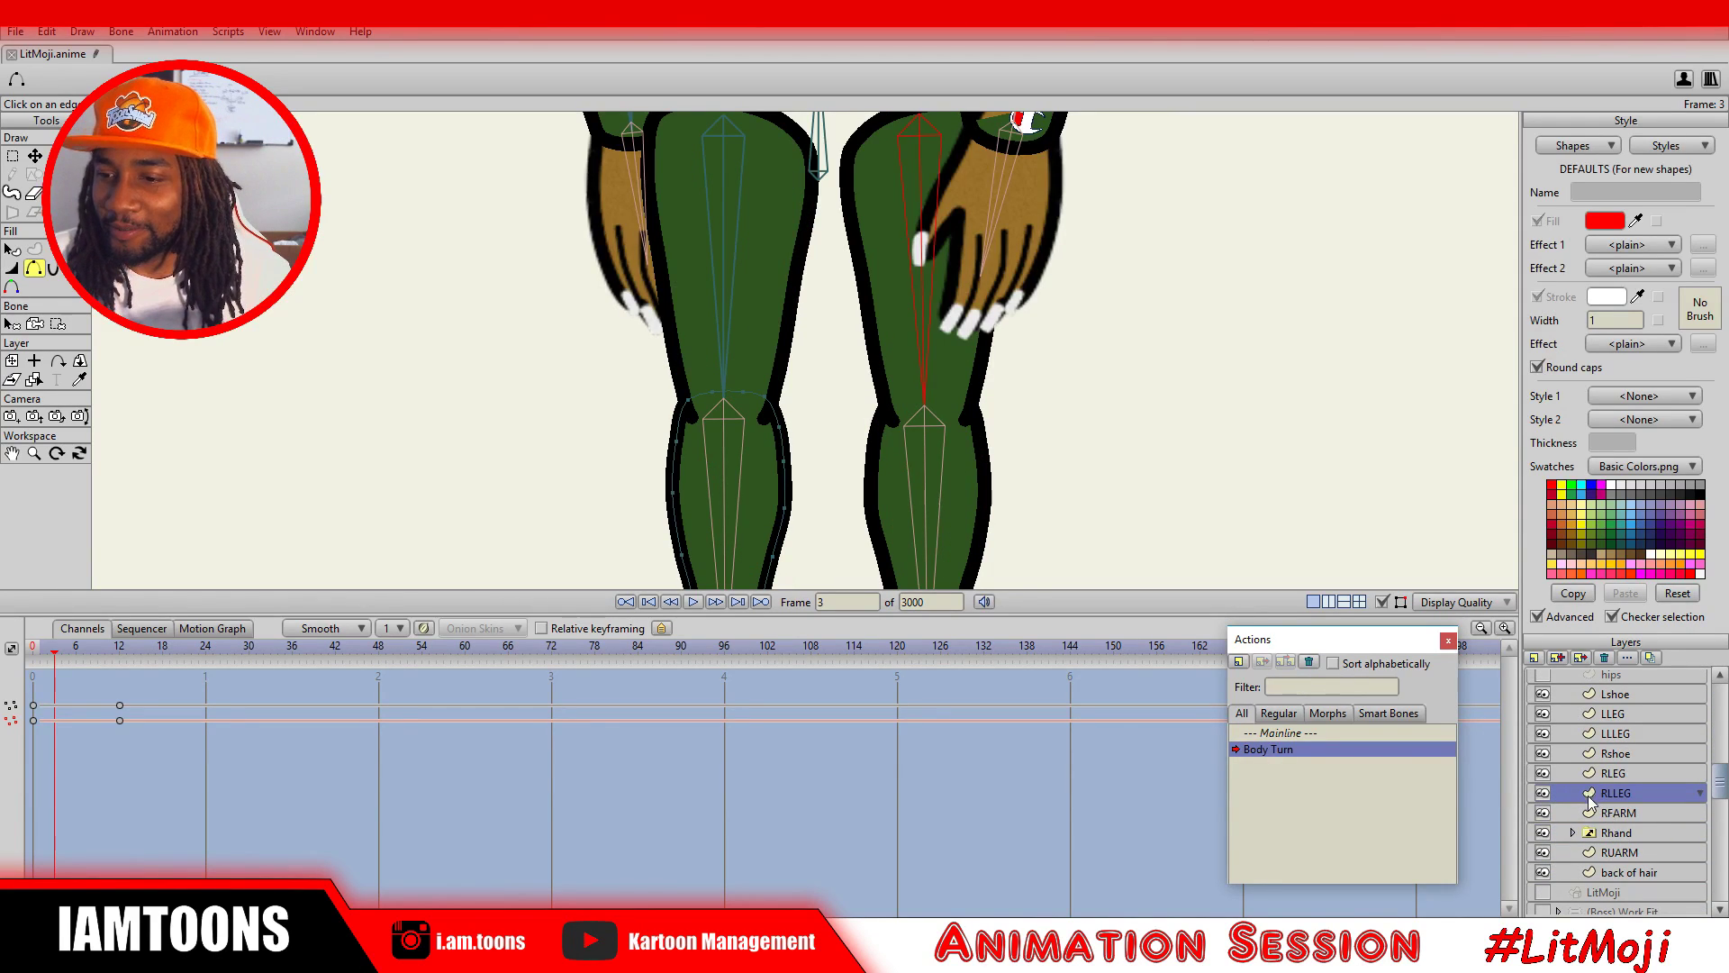
scroll(1613, 806, up, 1)
Shorten the RLLEG shape at frame 12 by scaling its points up from the ankle end.
scroll(1571, 741, up, 1)
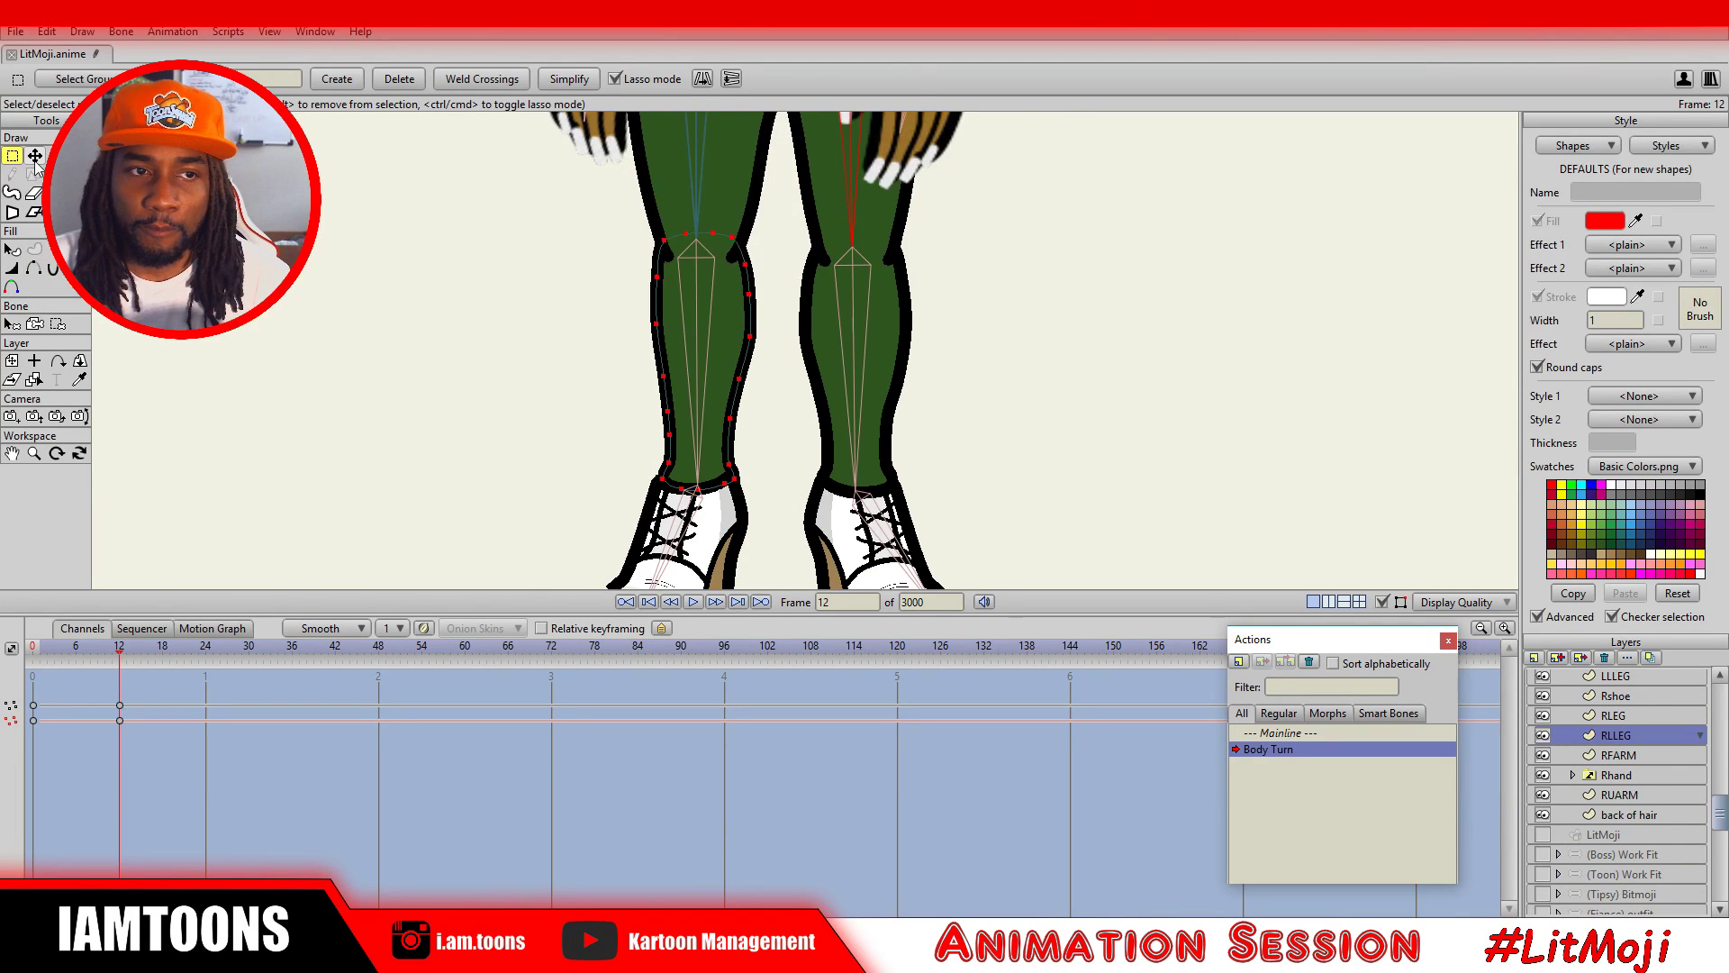
click(35, 158)
drag(703, 492, 707, 473)
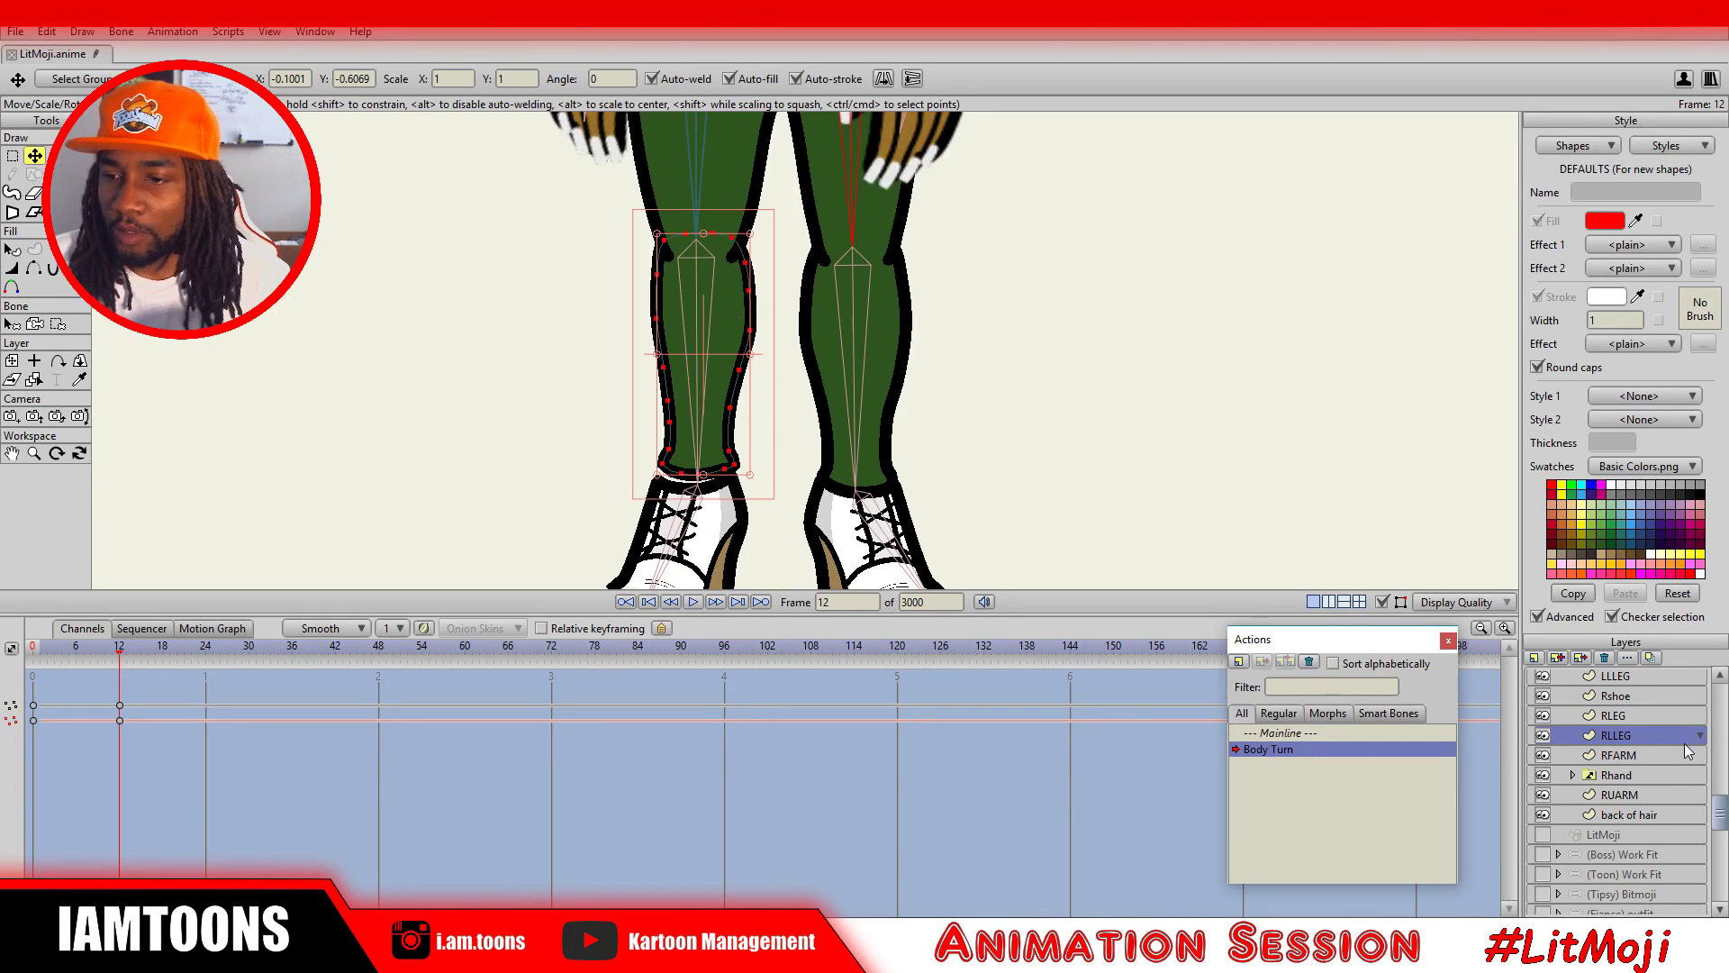
Scale the RLEG shape's points slightly from the knee end at frame 12.
click(1613, 715)
scroll(1023, 413, up, 3)
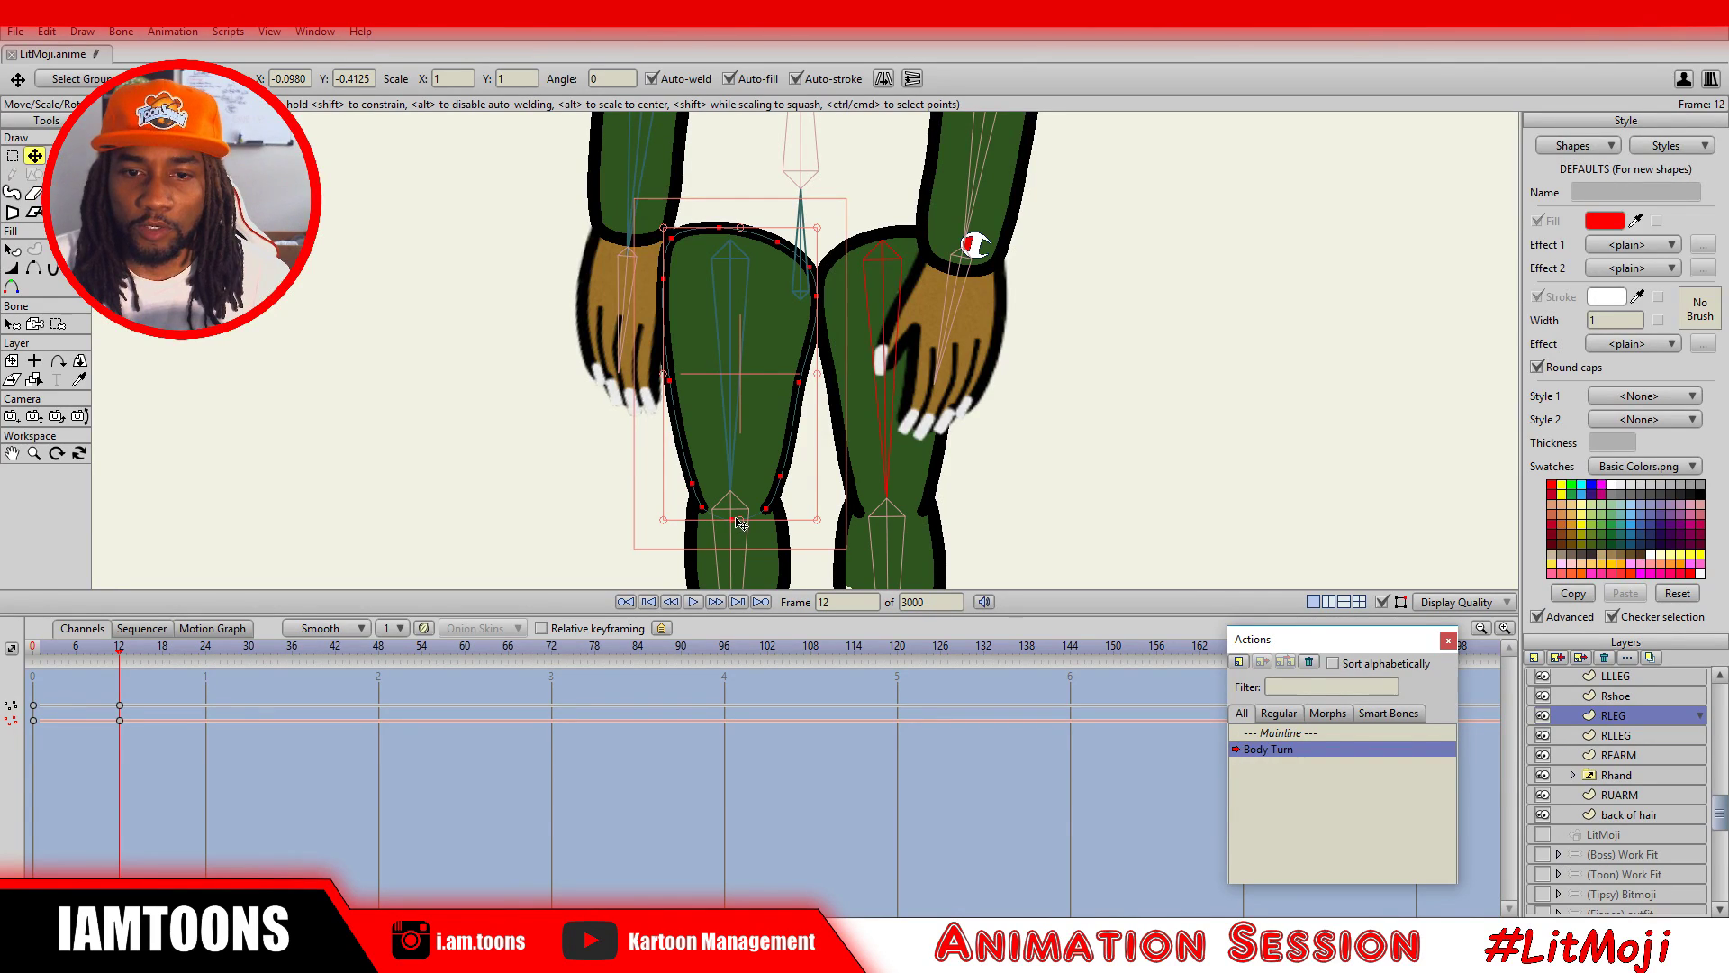
drag(740, 525, 747, 526)
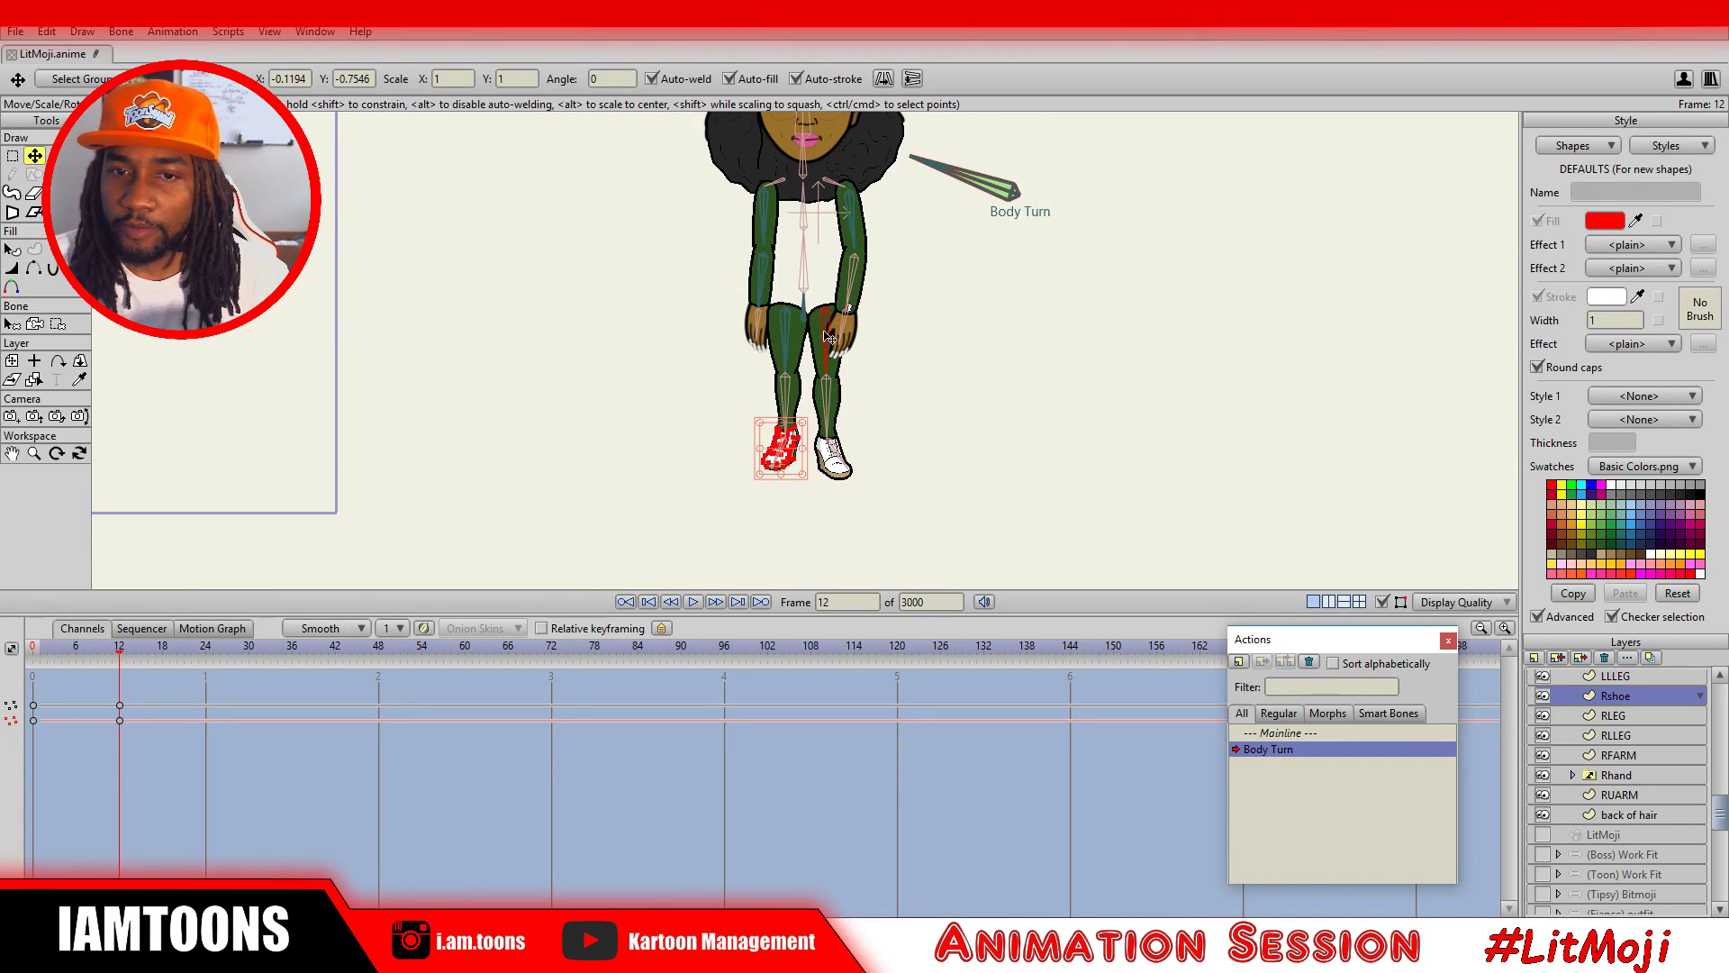
Lengthen the LLLEG shape slightly at frame 12 by scaling its points down from the ankle end.
scroll(1612, 727, up, 2)
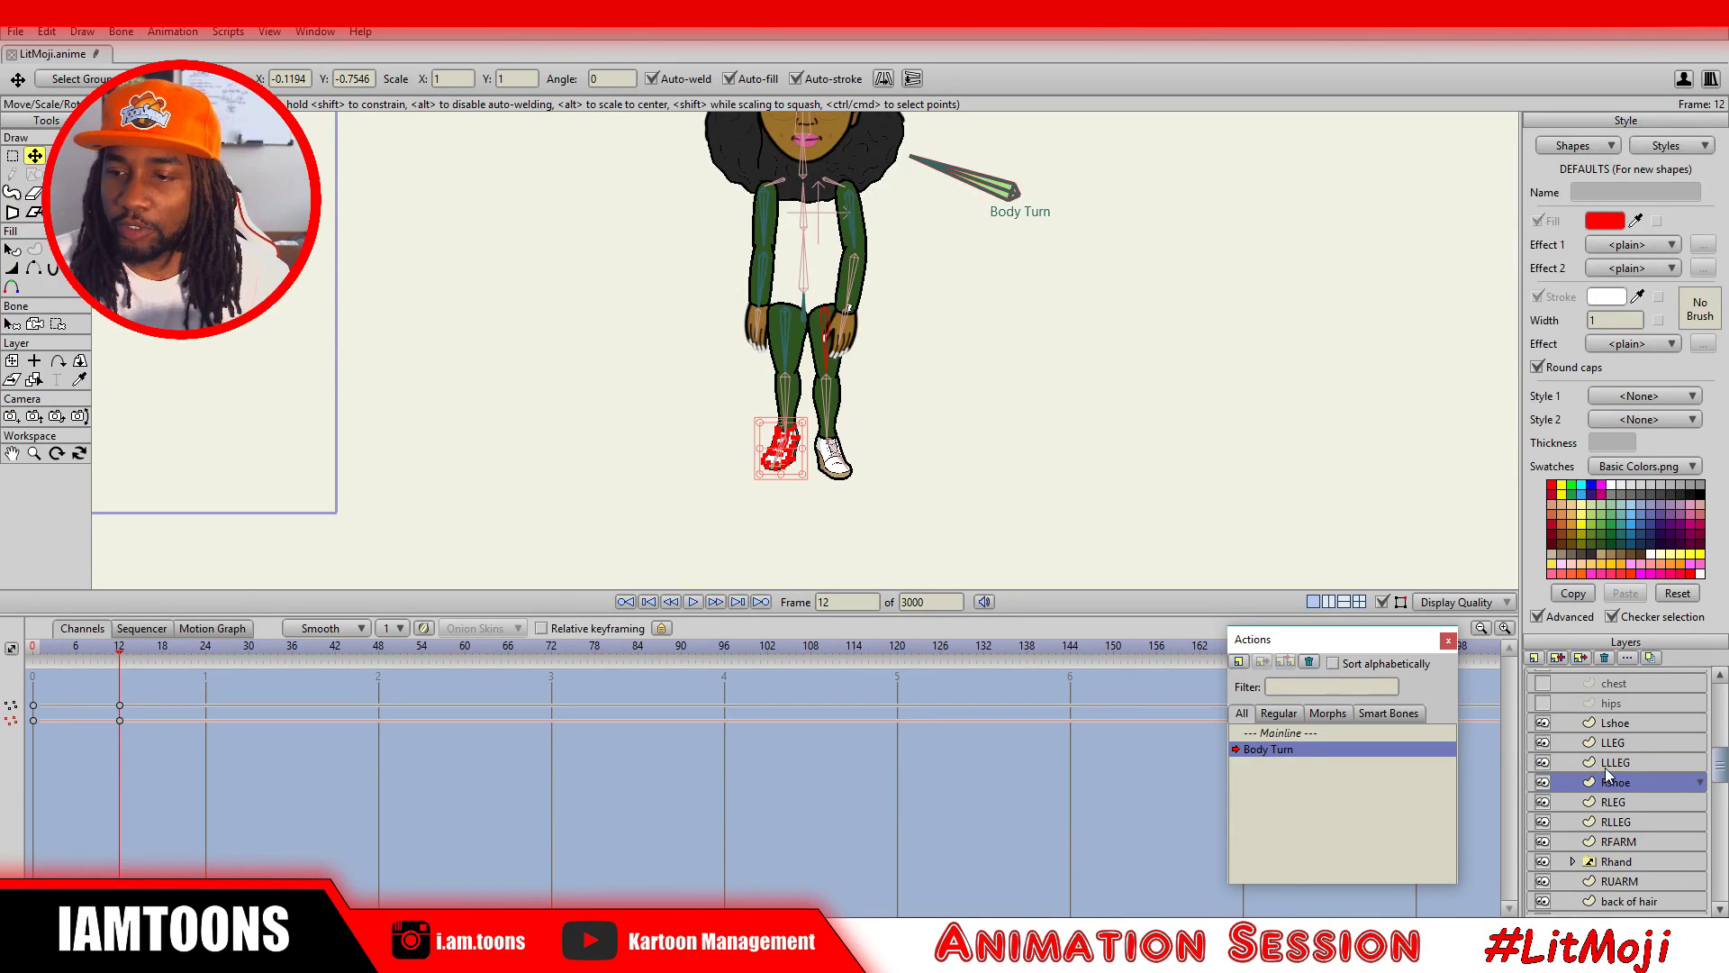
click(1610, 761)
scroll(857, 469, up, 5)
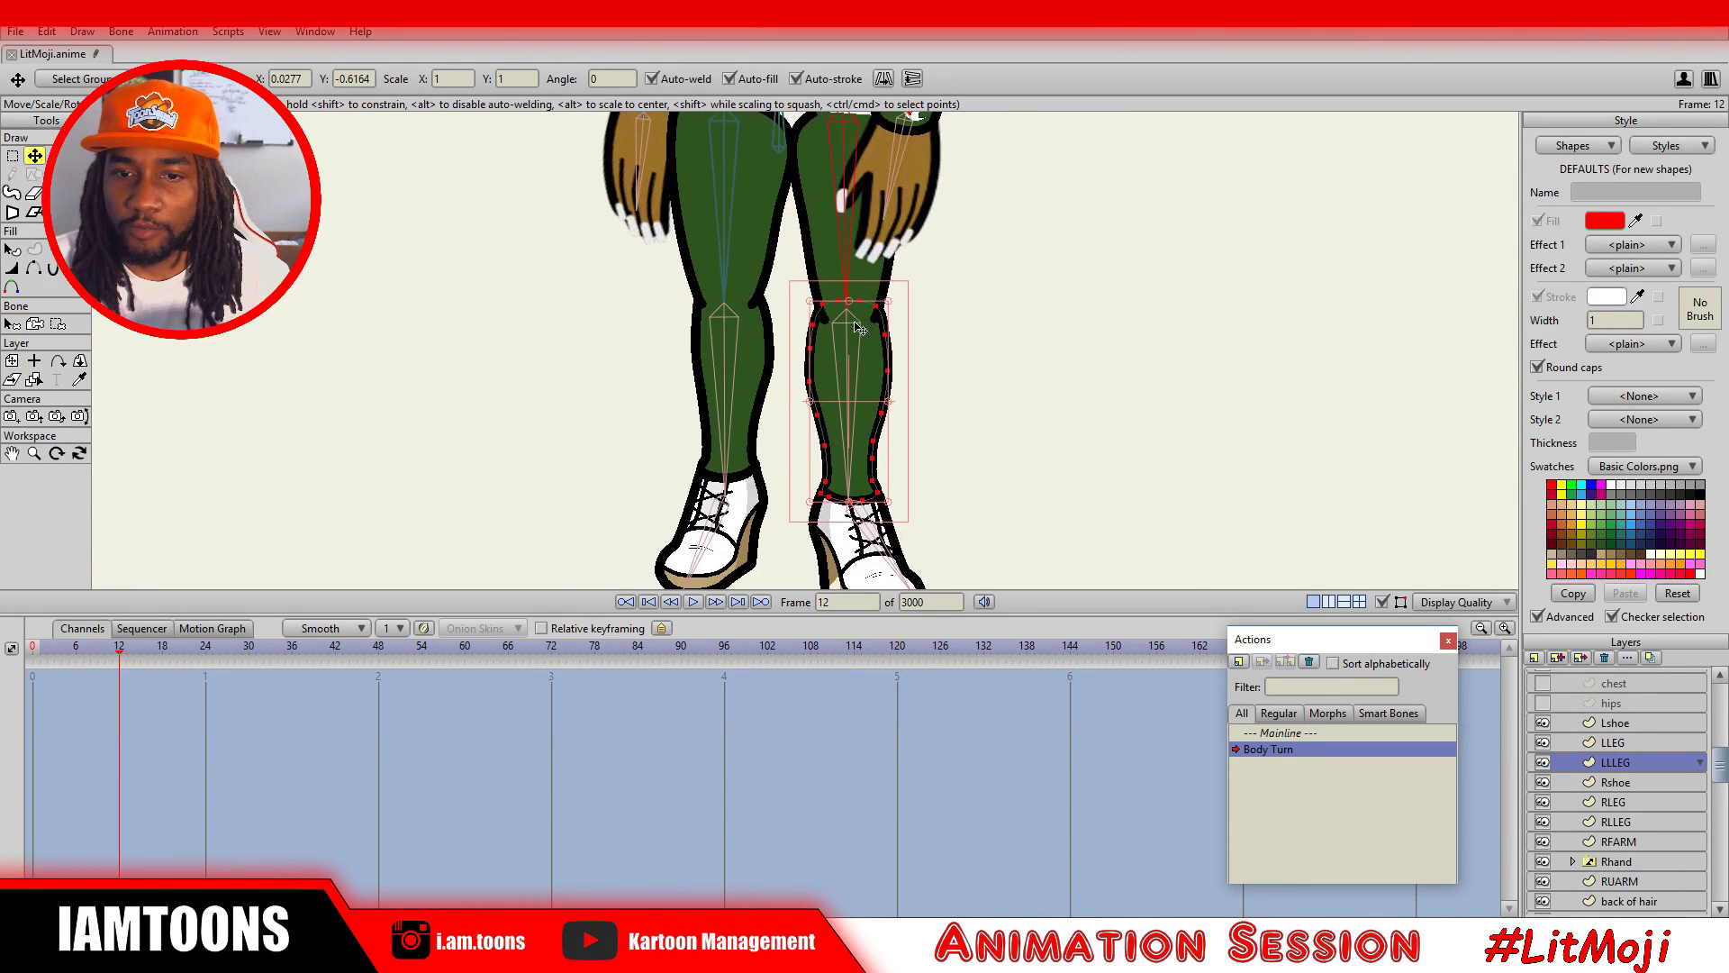
drag(859, 418, 851, 352)
scroll(894, 467, up, 2)
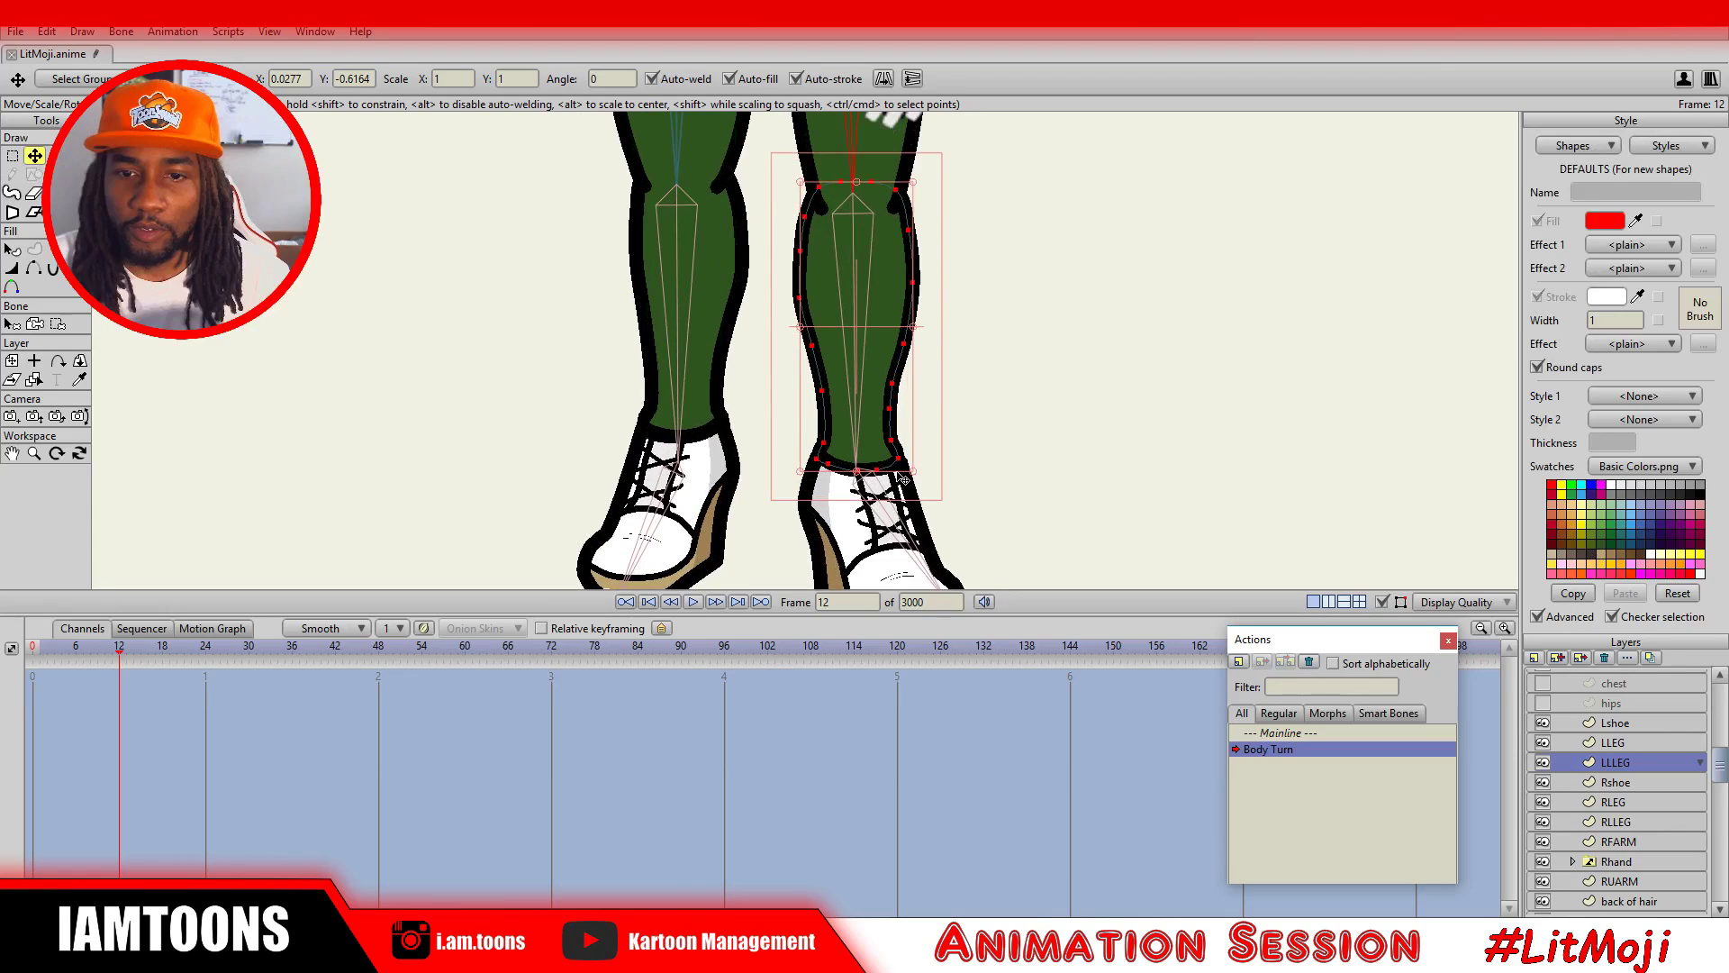
drag(858, 473, 859, 489)
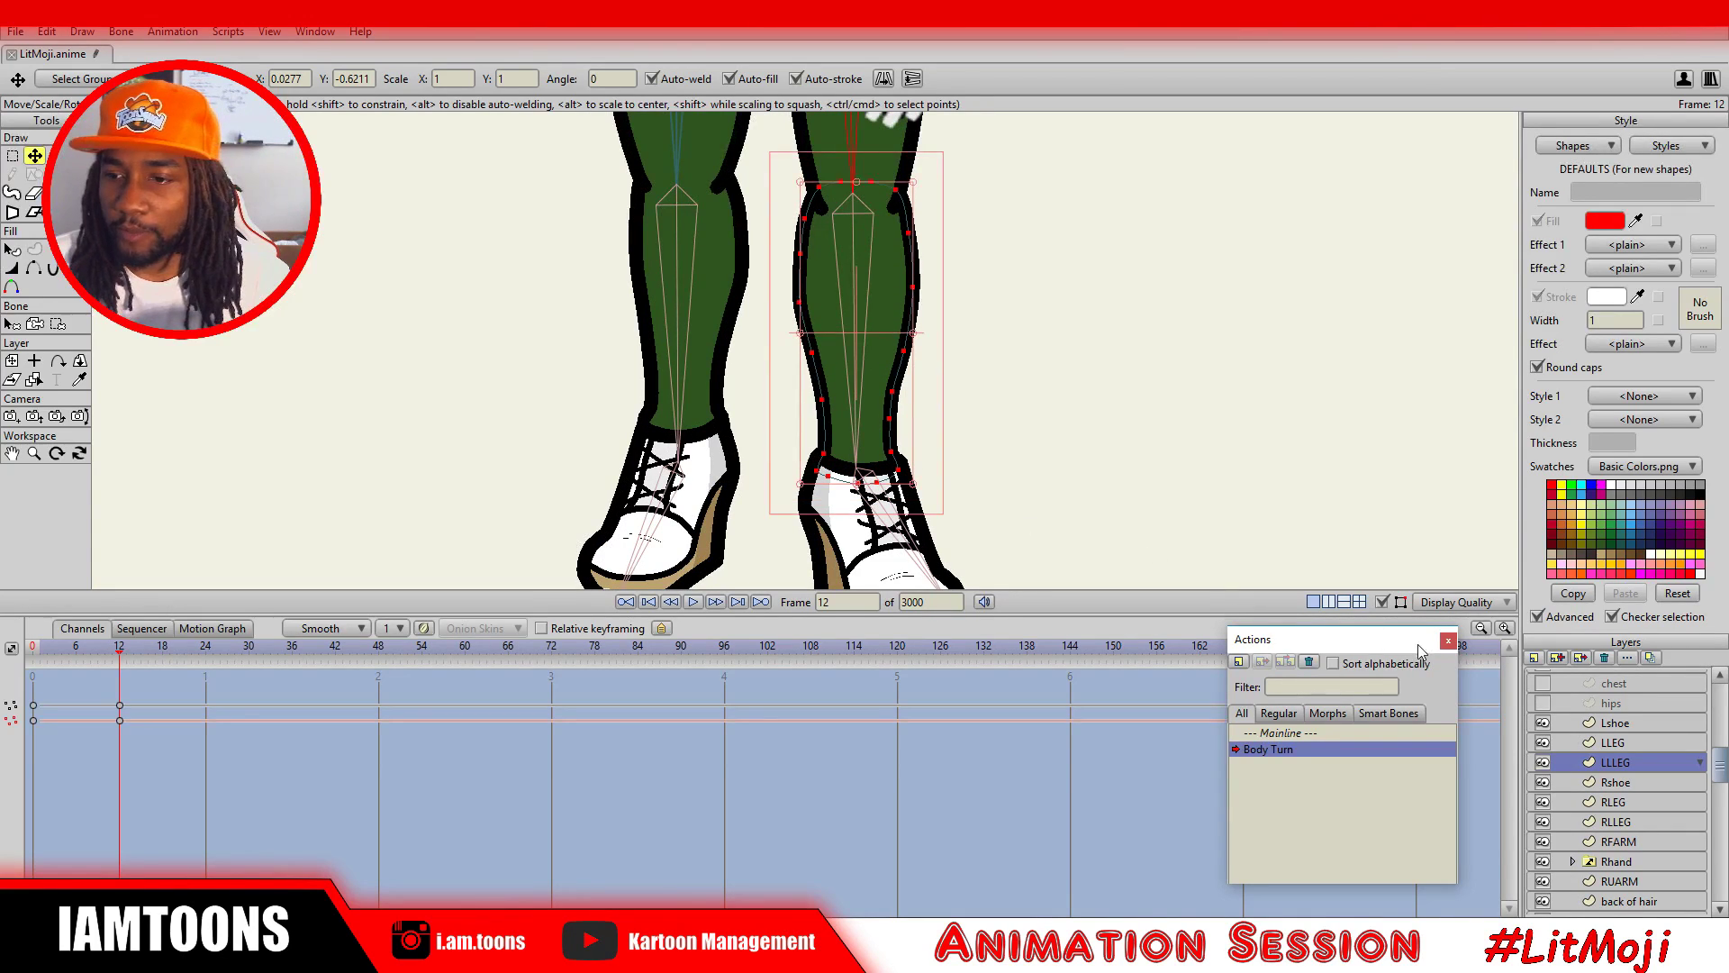
Adjust the LLEG thigh at frame 12 from its knee end and move its side points outward.
click(1612, 742)
scroll(896, 441, up, 5)
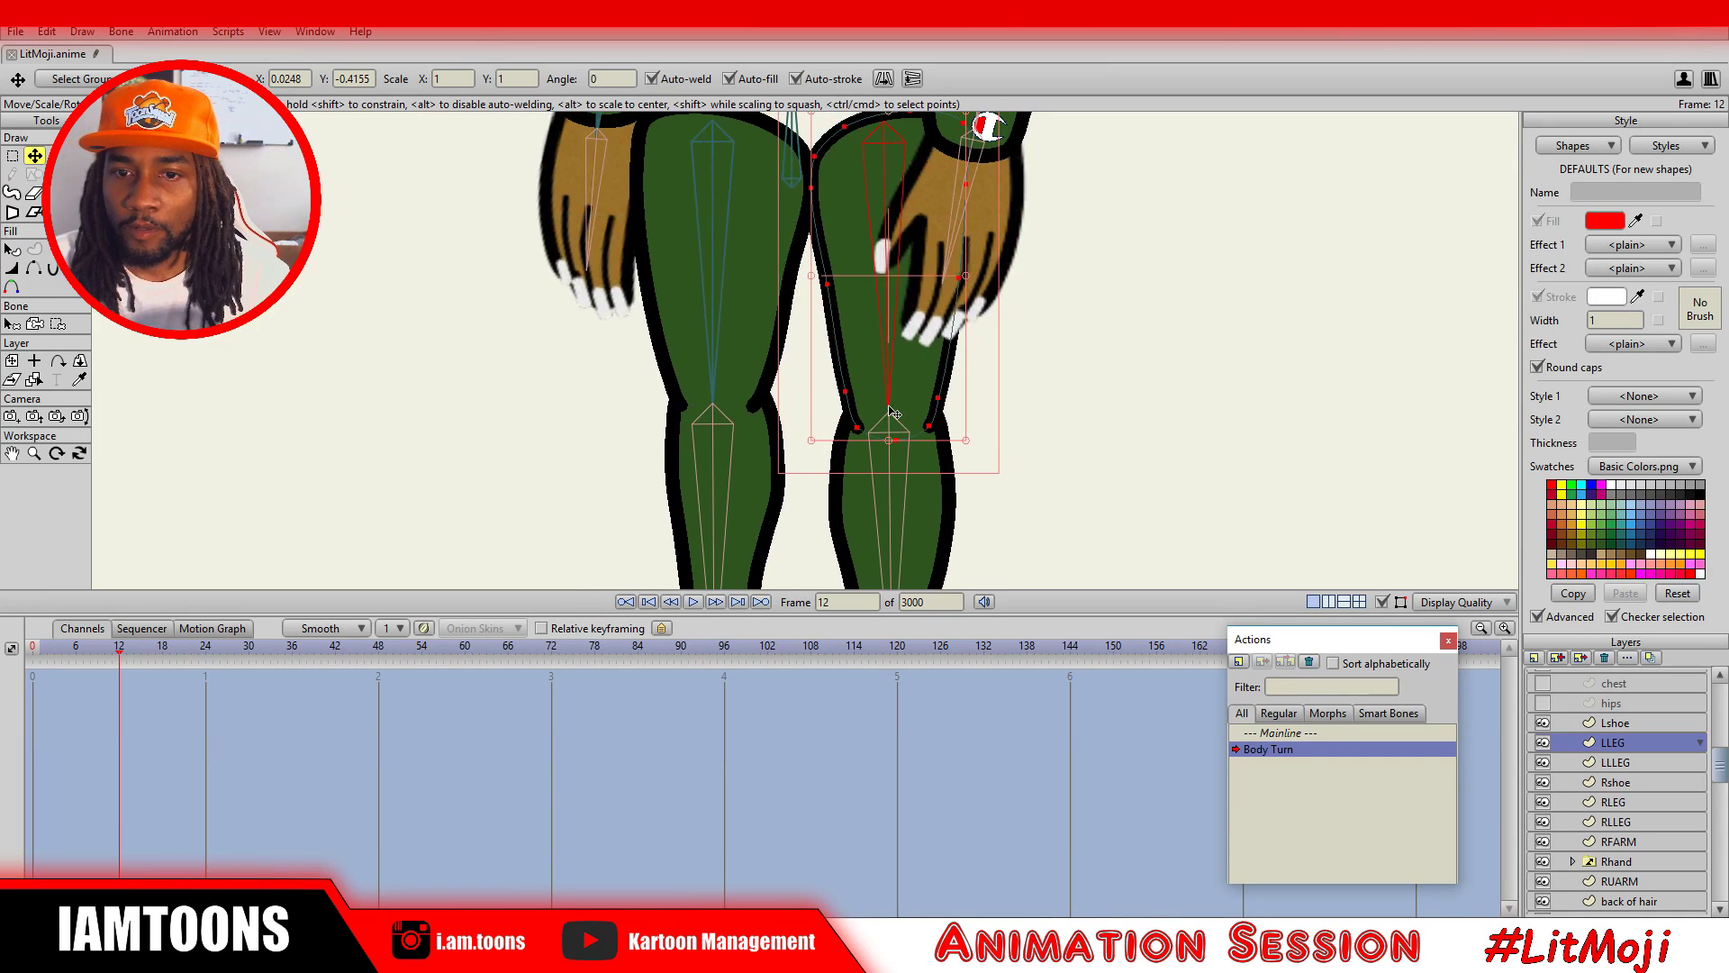
drag(891, 442, 841, 398)
drag(836, 284, 825, 285)
drag(822, 196, 828, 253)
drag(962, 288, 967, 288)
drag(955, 383, 958, 381)
mouse_move(971, 279)
mouse_down()
mouse_move(979, 371)
mouse_move(982, 281)
mouse_up()
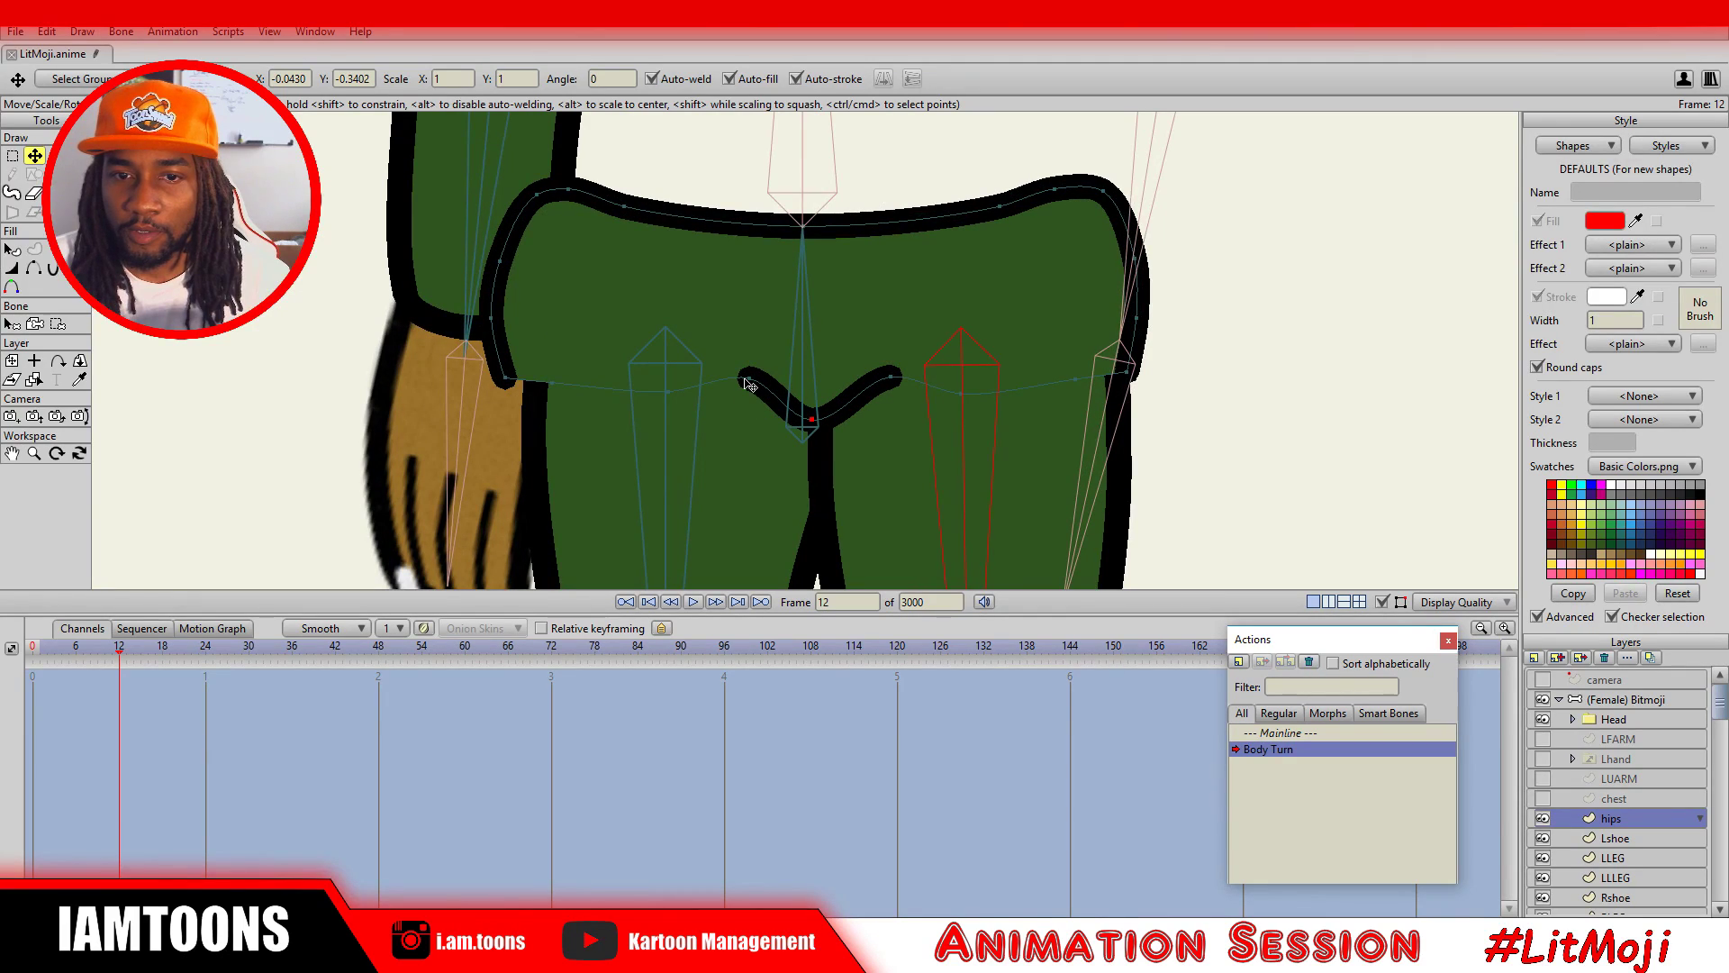
Shift the crotch line points of the hips shape toward the right leg at frame 12.
click(751, 383)
drag(750, 383, 620, 393)
drag(792, 418, 771, 437)
drag(913, 372, 885, 382)
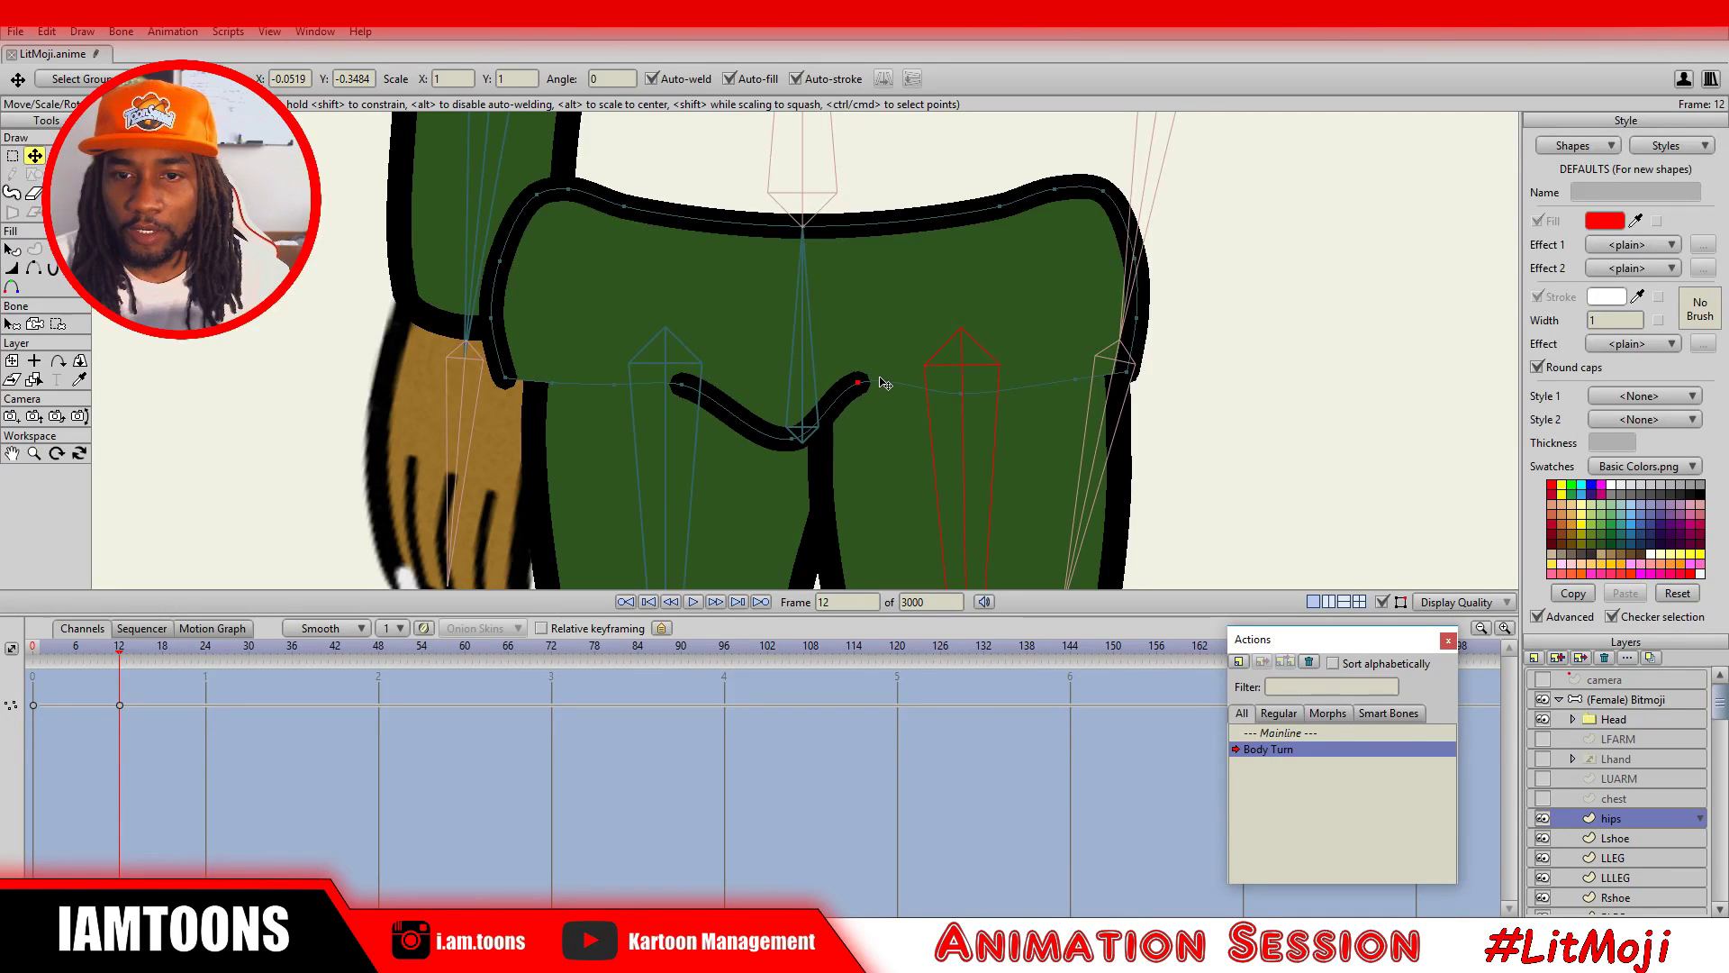
Lower the outer end points of the hips outline at the left hip to run down onto the thigh.
click(1116, 386)
drag(1119, 391, 1140, 419)
drag(1154, 341, 1128, 453)
drag(1089, 358, 1125, 452)
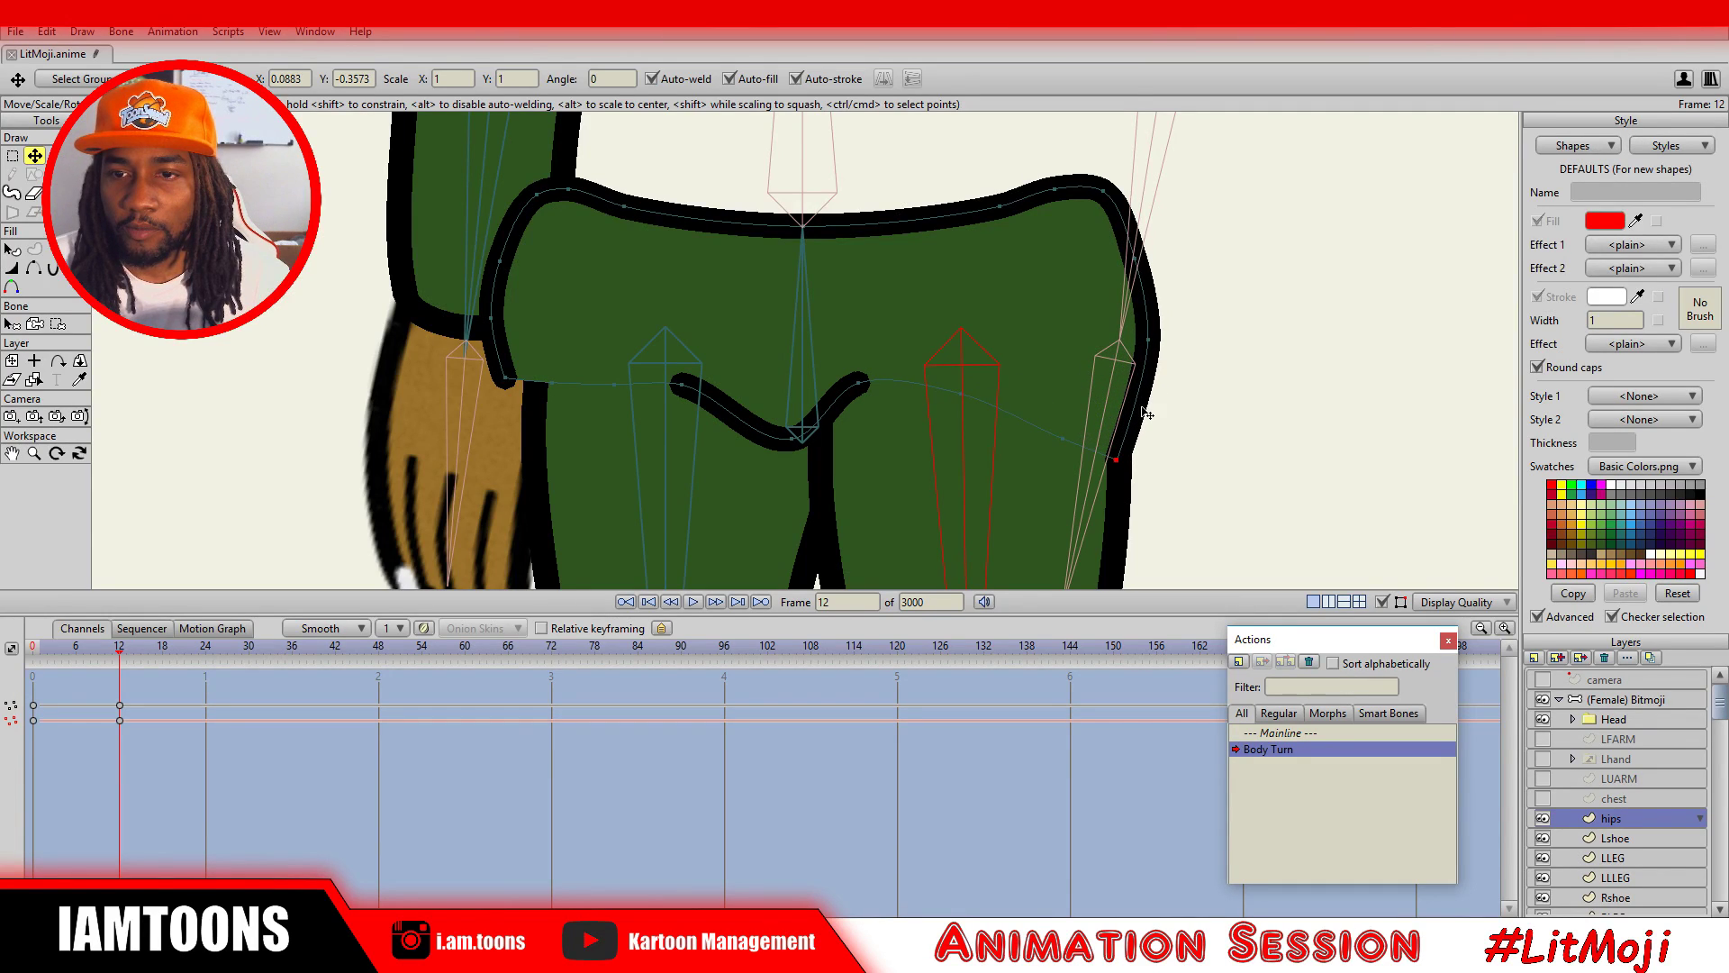
Pull the hips outline points at the left hip outward and down into a rounder buttock curve.
drag(1148, 349, 1165, 355)
drag(1139, 269, 1167, 273)
drag(1110, 198, 1123, 199)
drag(1173, 274, 1187, 298)
drag(1183, 358, 1195, 397)
drag(1117, 459, 1126, 489)
mouse_move(1172, 382)
mouse_down()
mouse_move(1146, 481)
mouse_move(1183, 397)
mouse_up()
scroll(1184, 397, down, 5)
scroll(847, 403, up, 2)
drag(964, 440, 964, 434)
click(971, 370)
scroll(684, 387, up, 3)
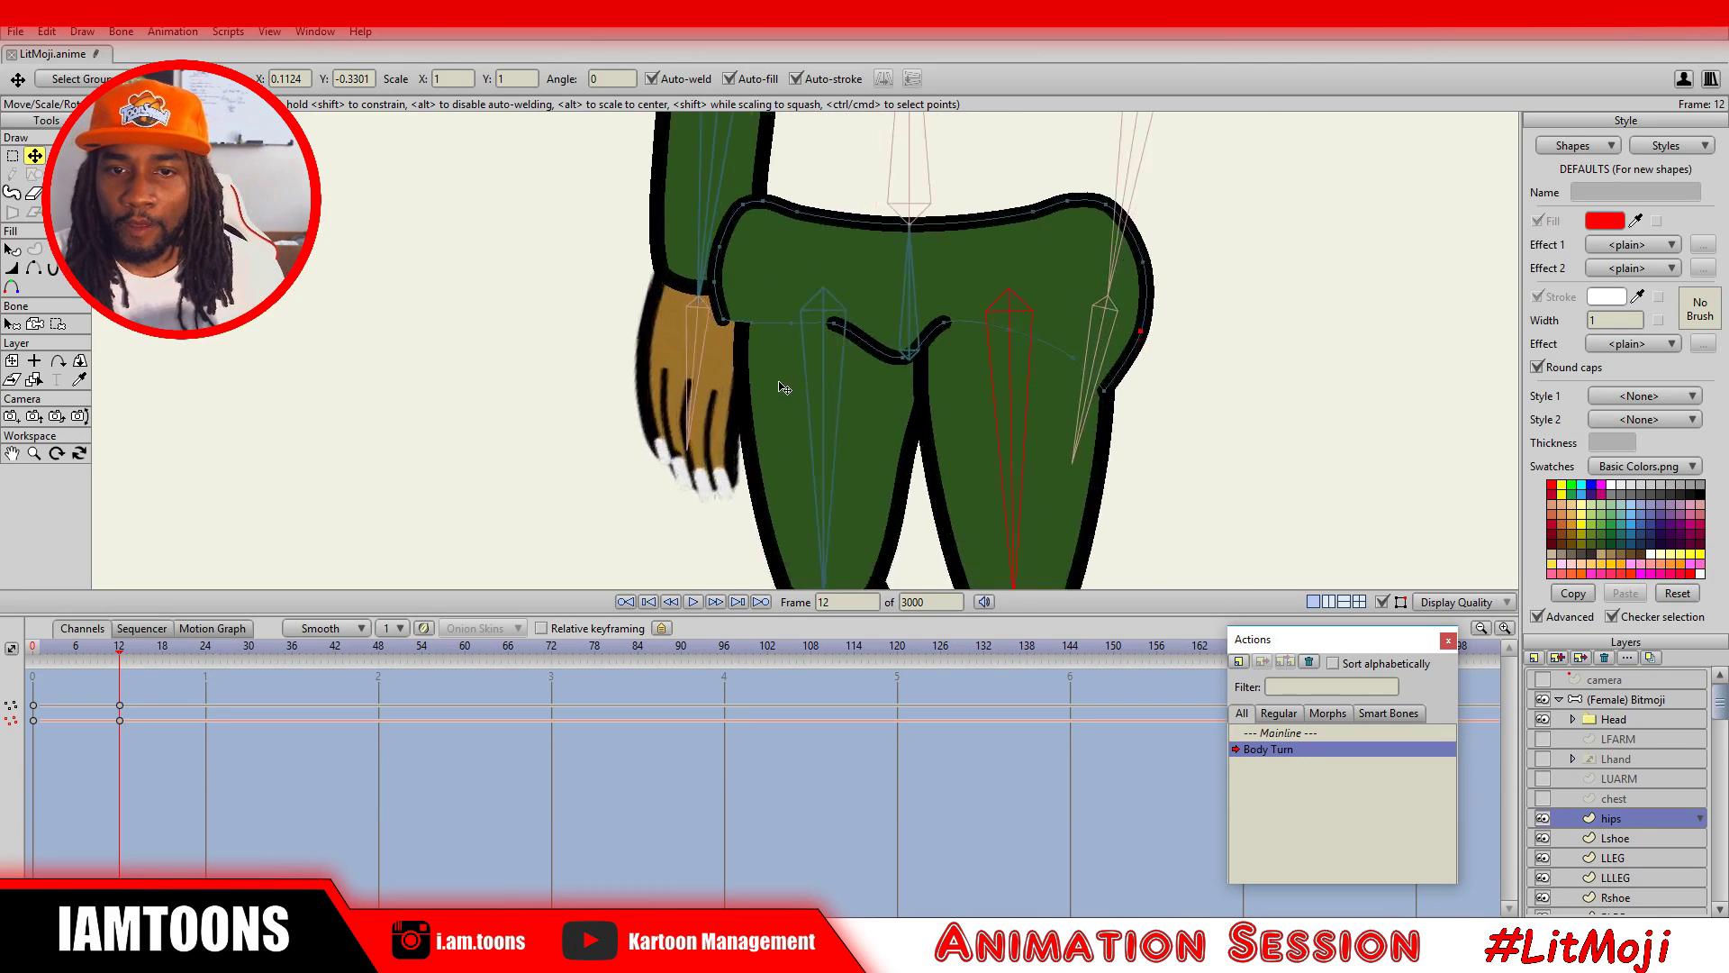
Reshape the hips outline at the right hip by moving its lower side points upward.
click(709, 310)
drag(721, 316, 734, 211)
drag(718, 301, 724, 256)
scroll(809, 312, down, 3)
scroll(878, 340, up, 2)
scroll(1062, 433, down, 4)
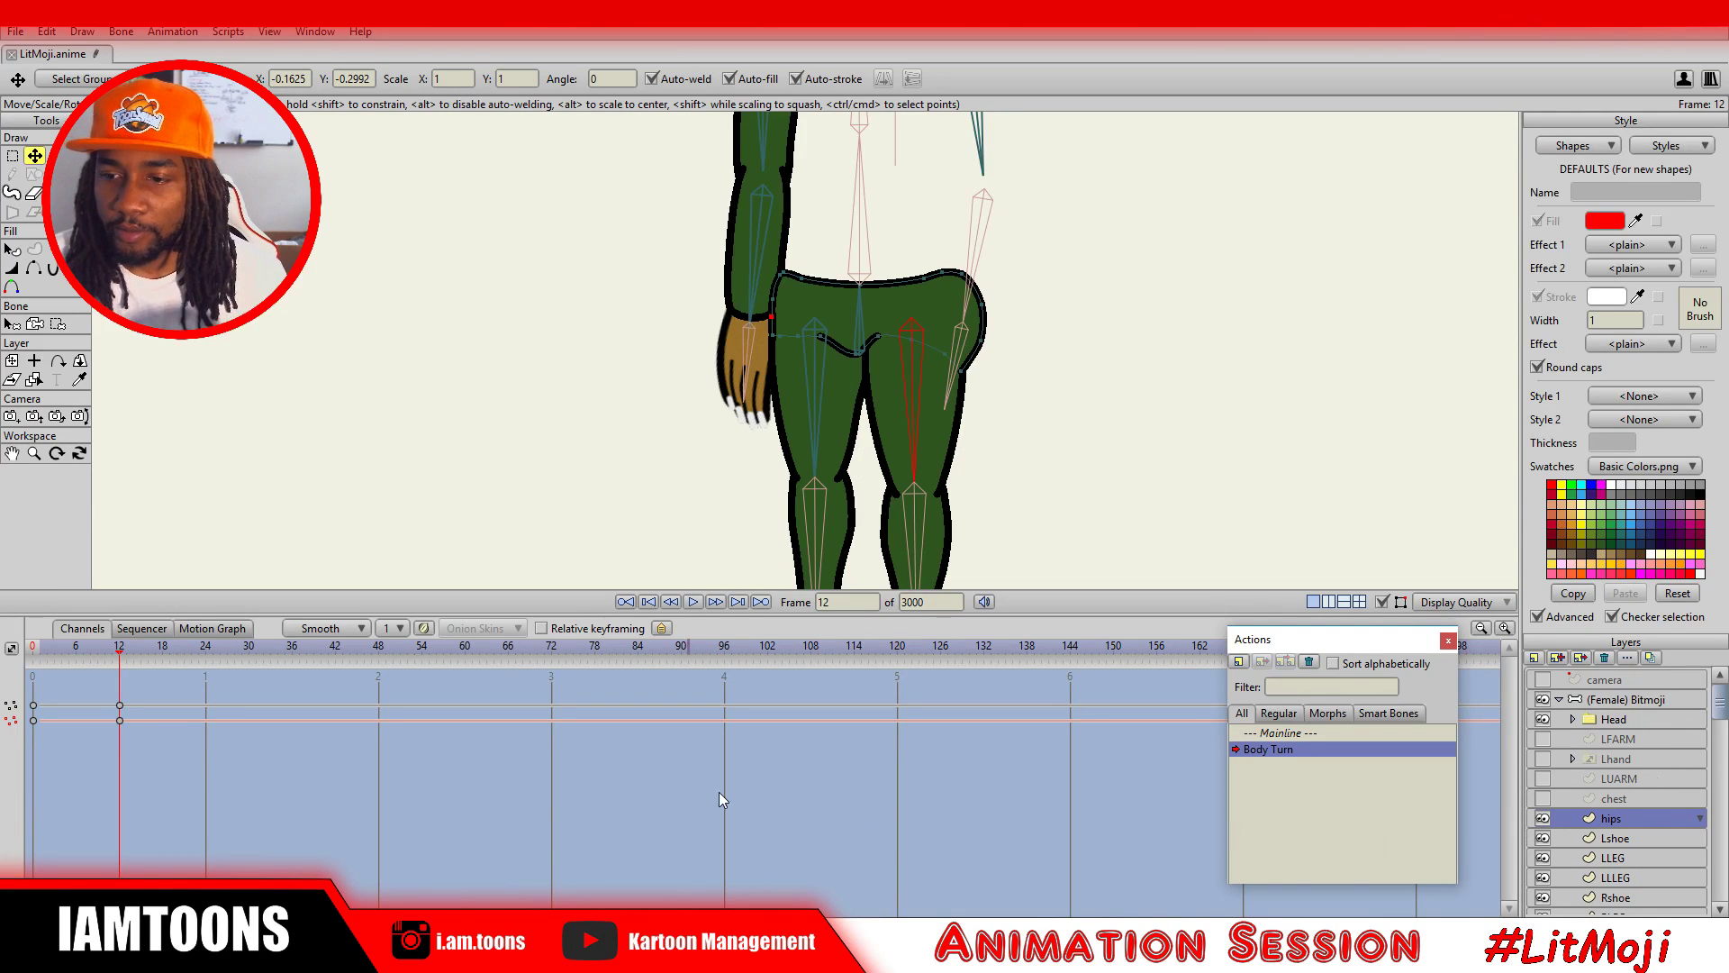
Place the hips layer below LLLEG in the layer order and step through the frames around frame 12.
click(1626, 703)
key(space)
key(Right)
key(Right)
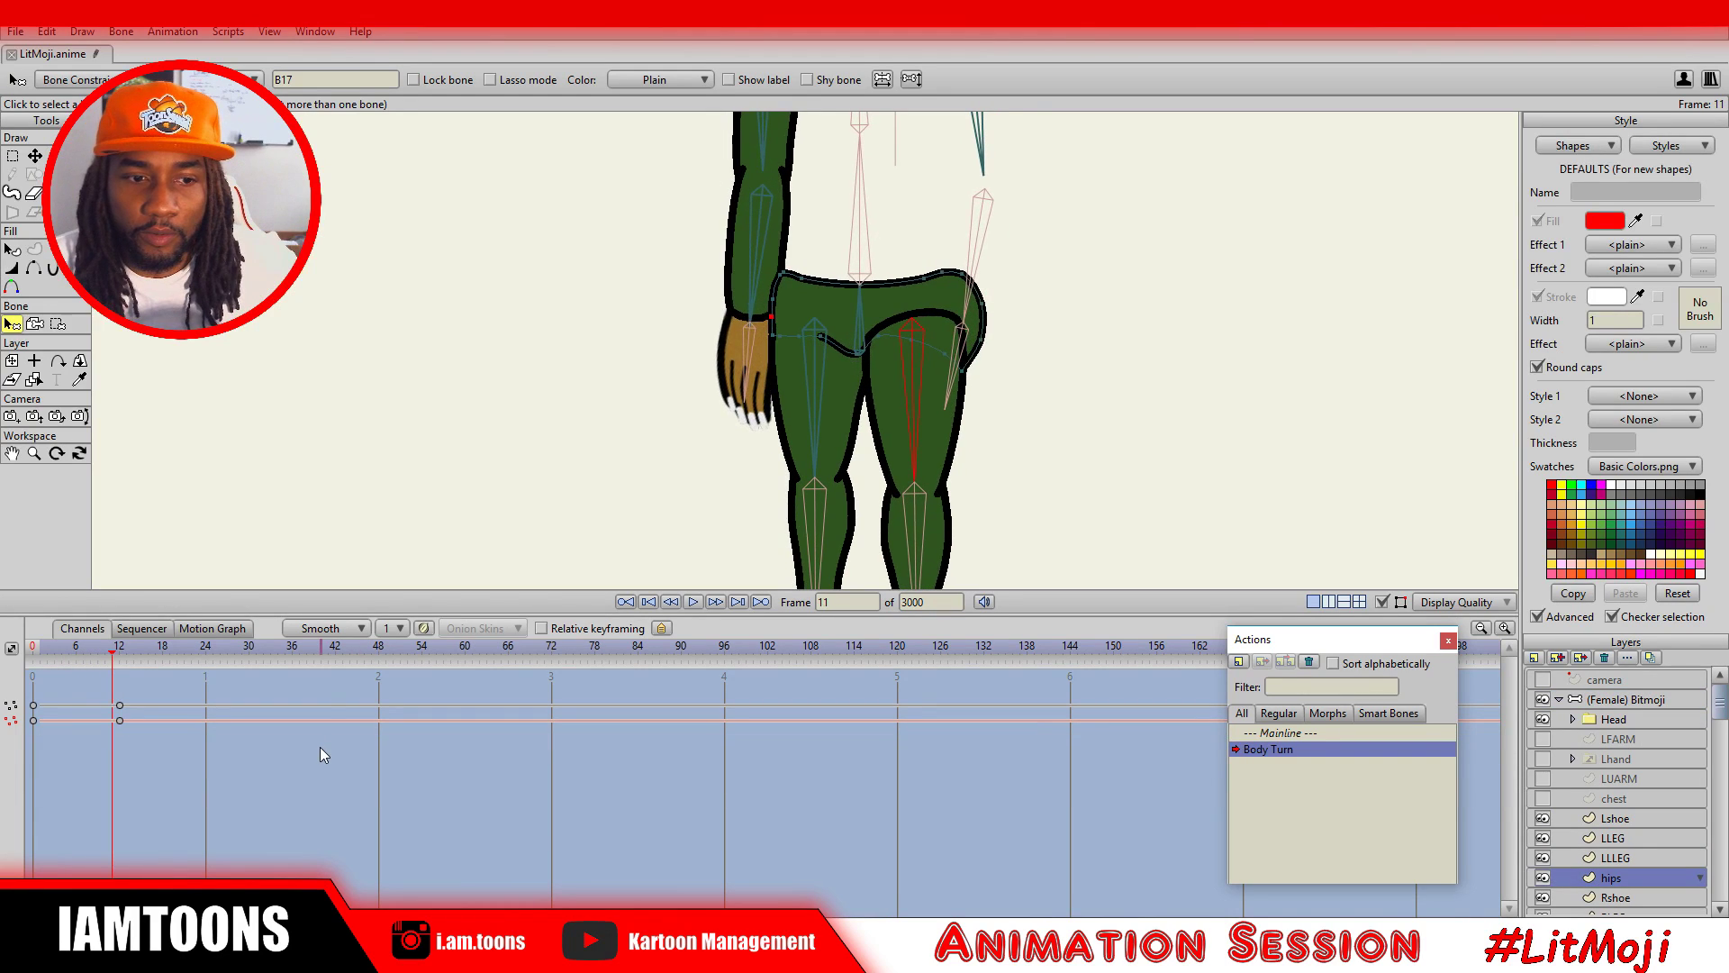
Hide the upper edges of the LLEG outline over the hips at frame 12, and switch to the Transform Points tool.
click(1625, 856)
click(1618, 837)
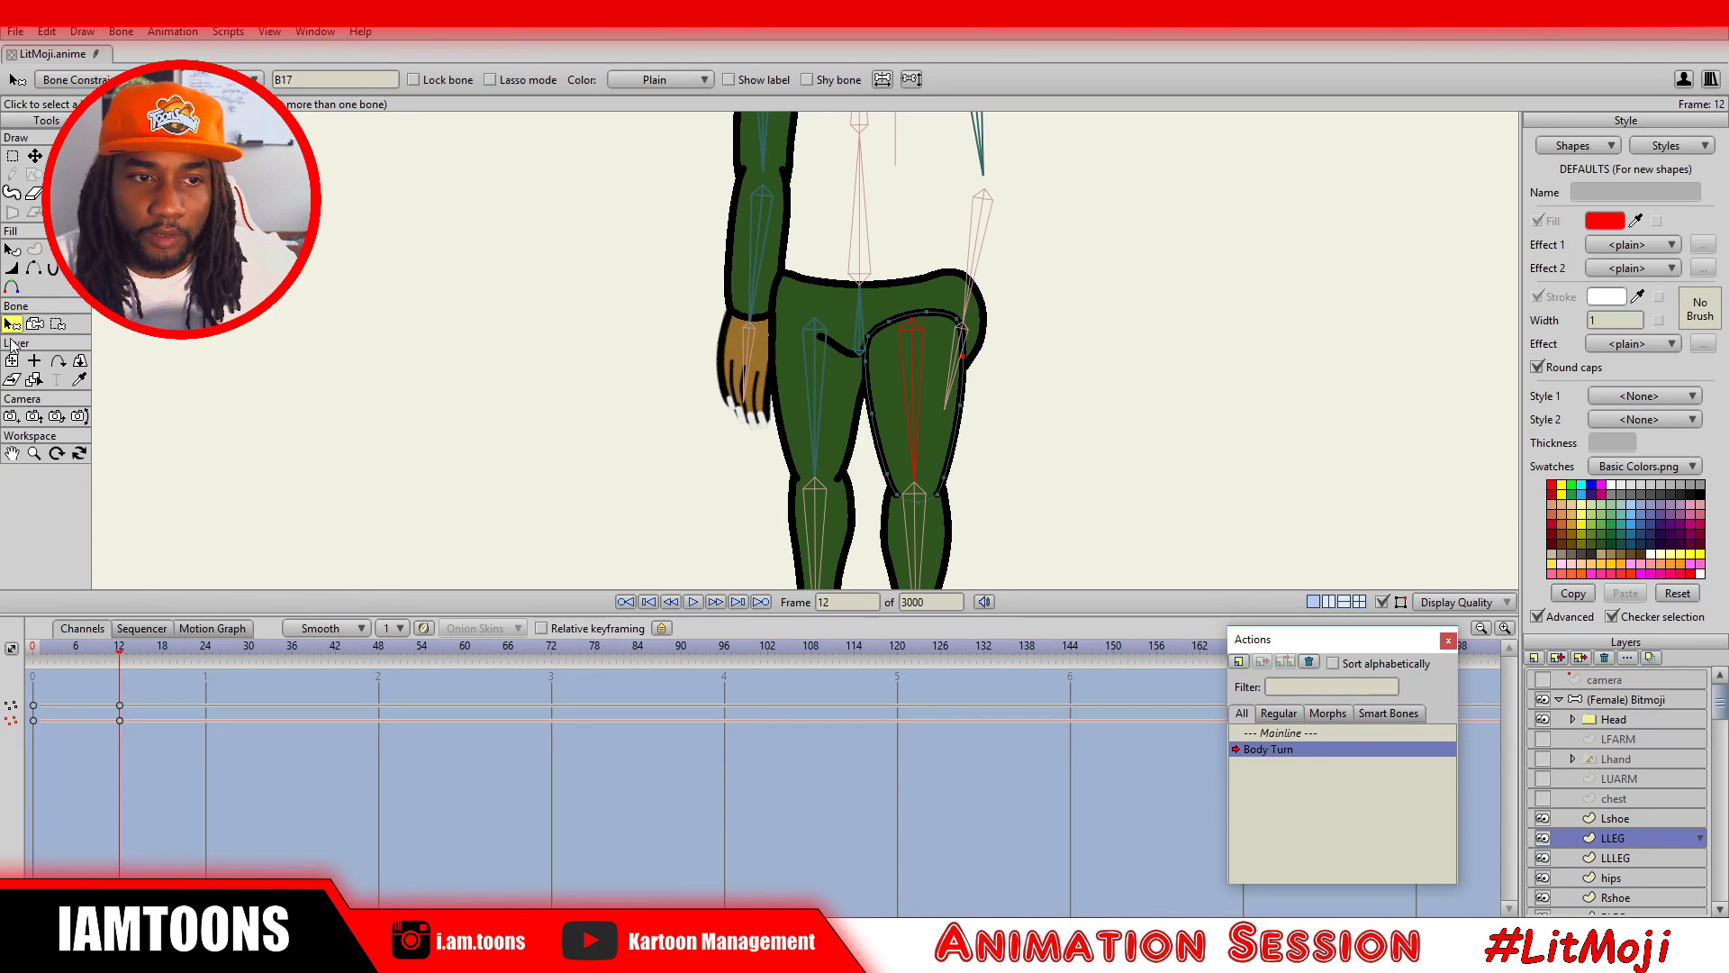
click(34, 267)
scroll(309, 335, up, 3)
click(960, 301)
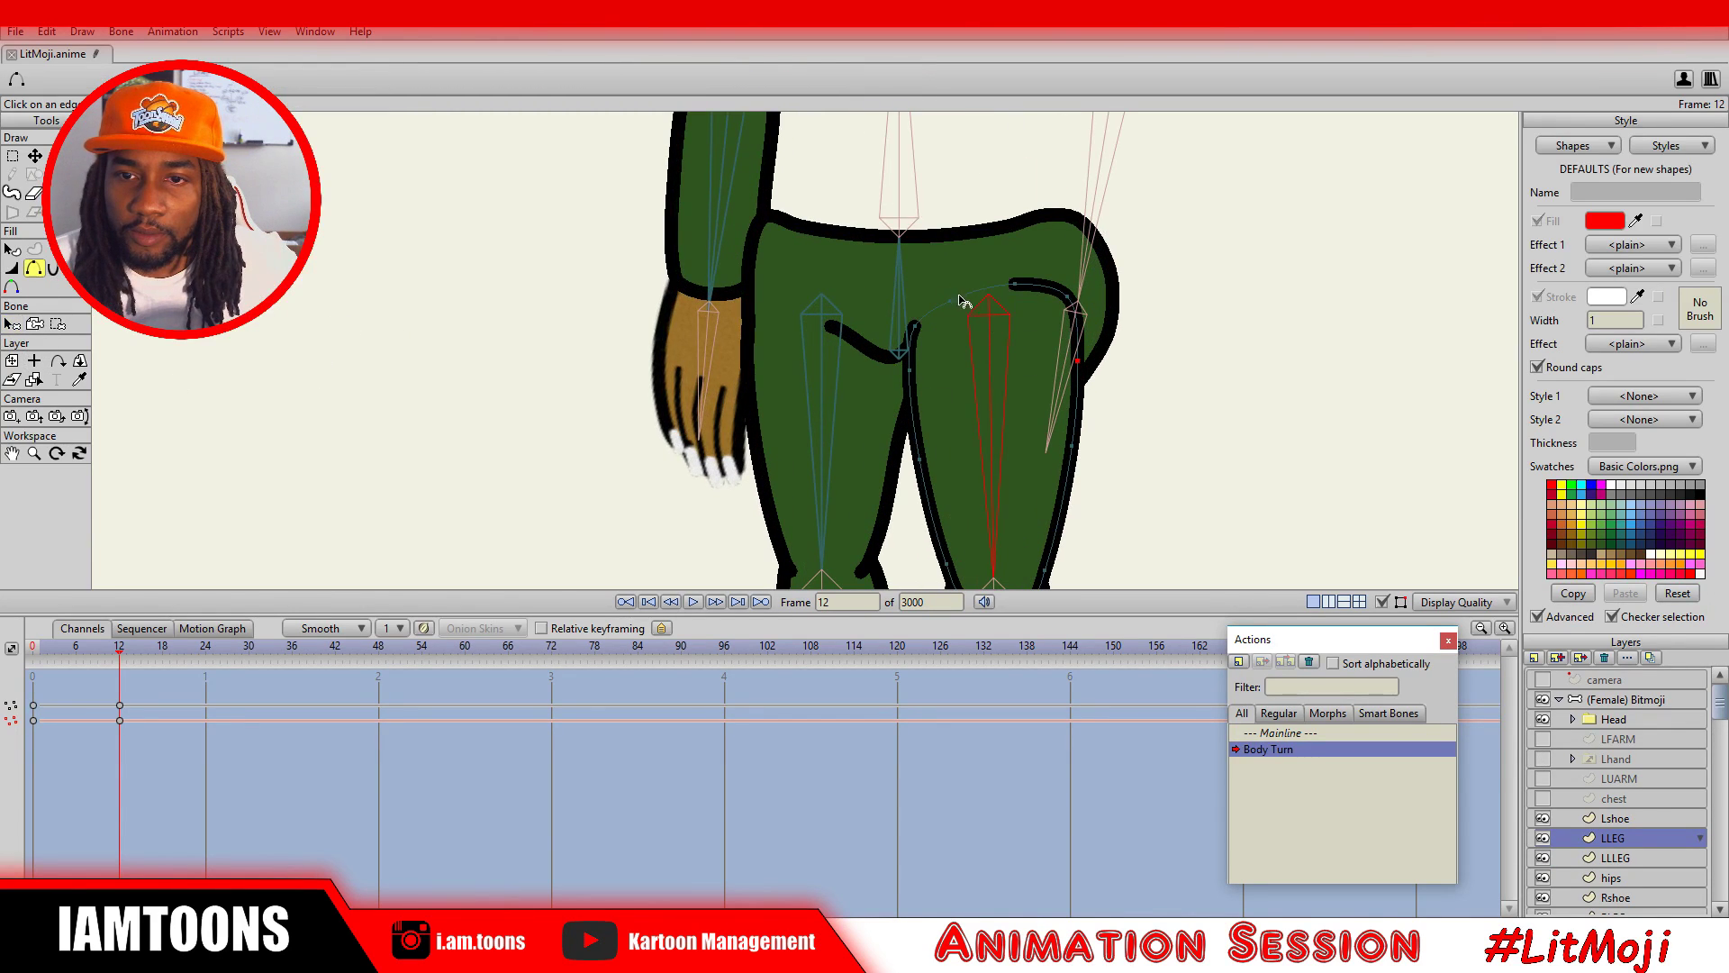
click(1042, 293)
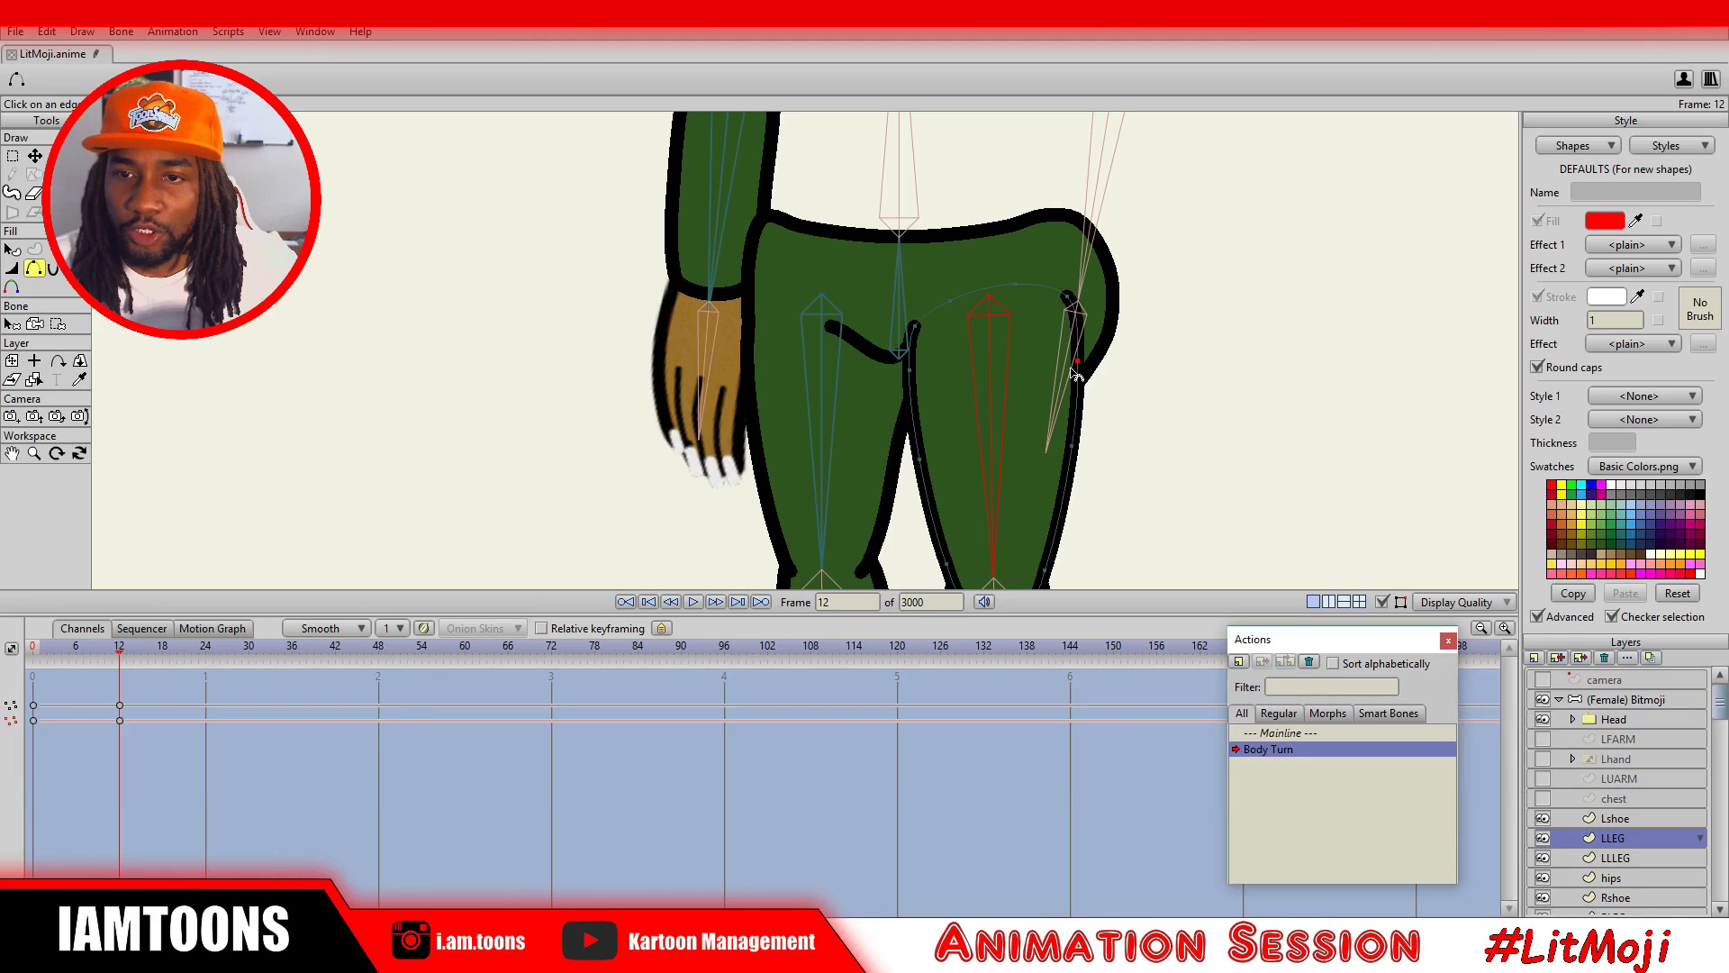
scroll(1117, 333, up, 3)
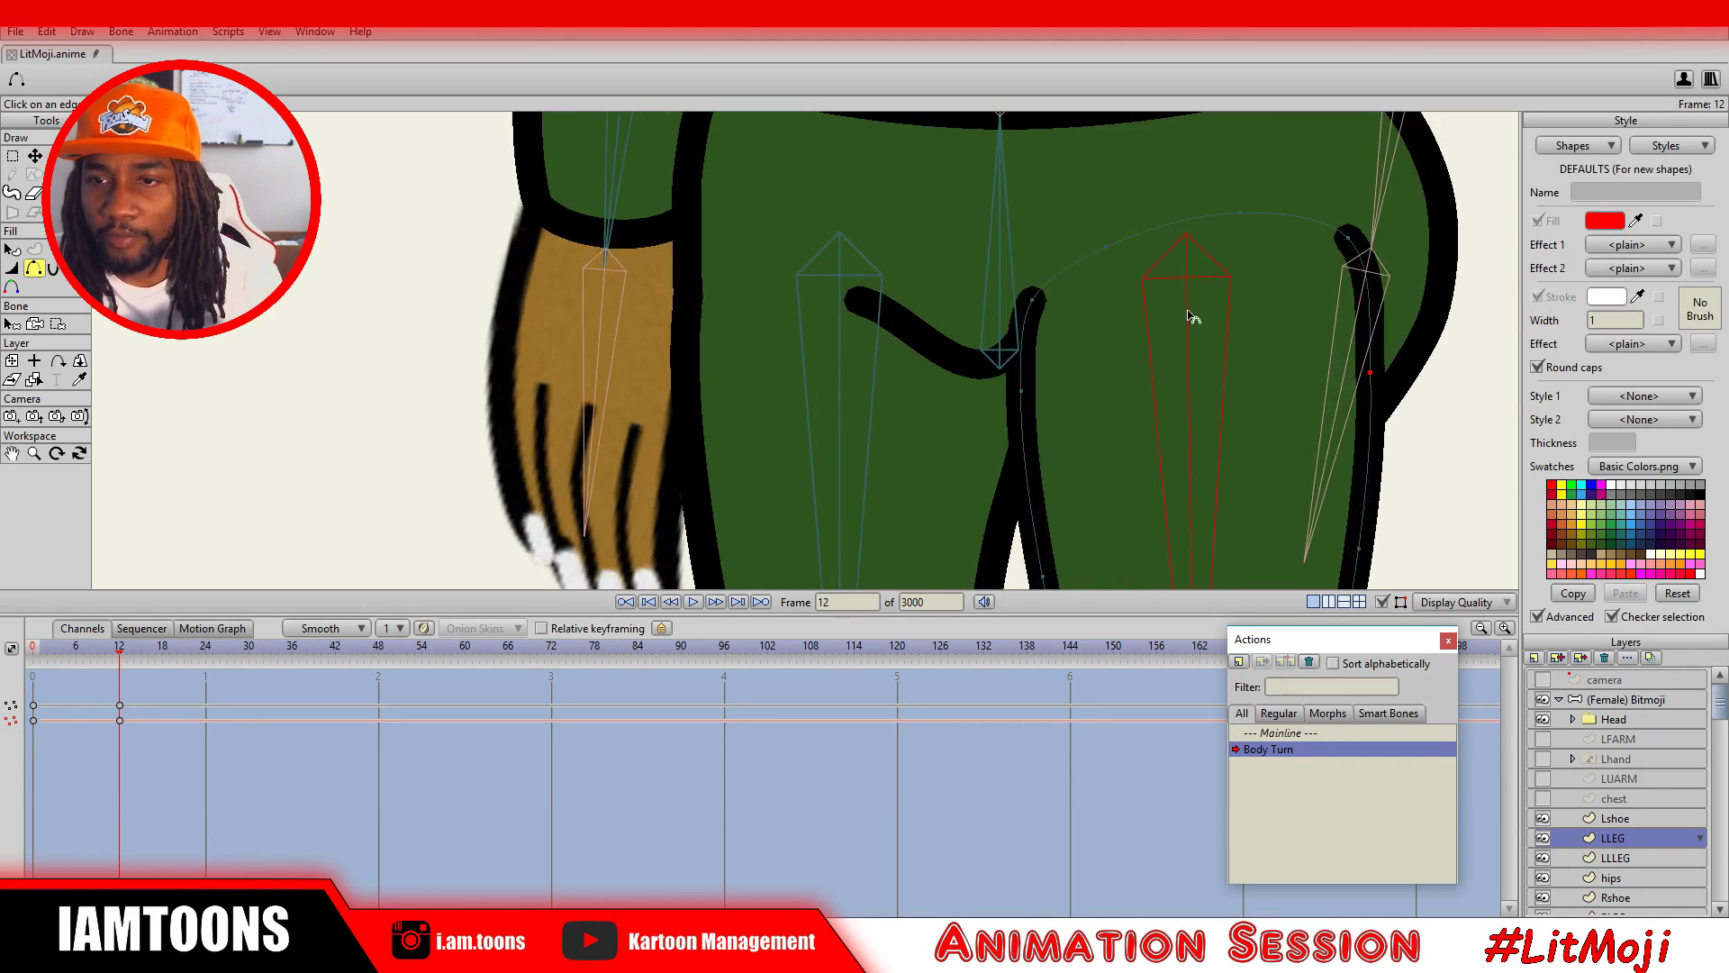
key(t)
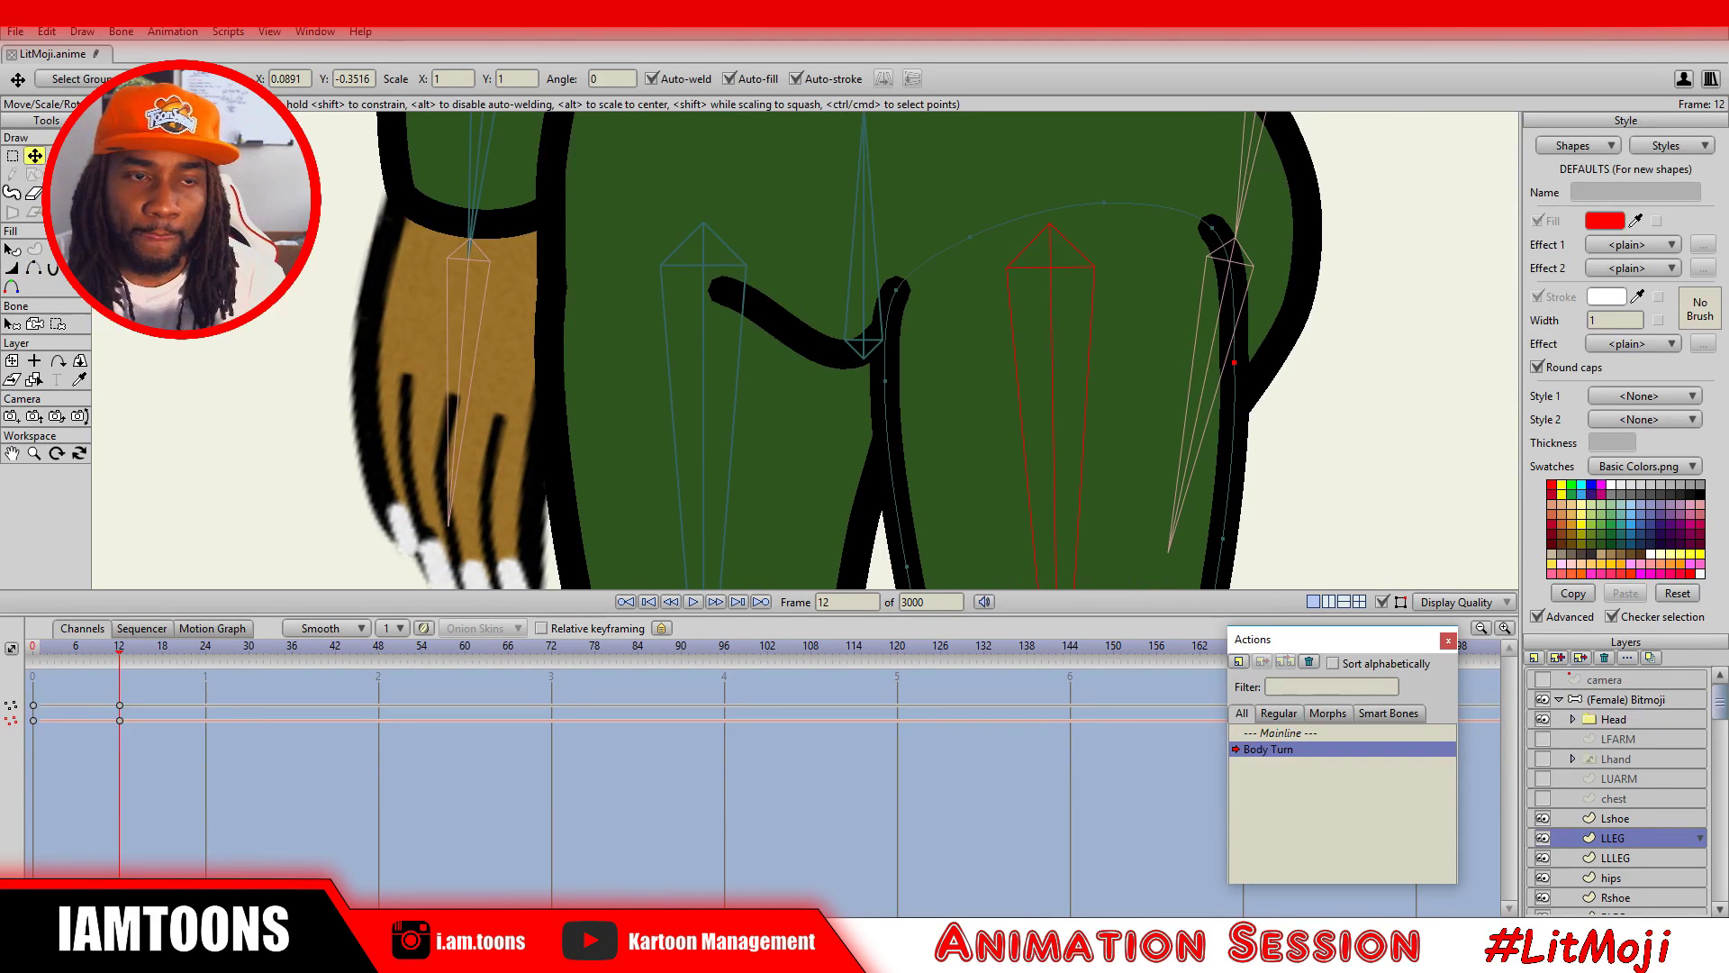
Move the upper outer points of the LLEG outline at frame 12 so the thigh blends into the hip curve.
drag(1215, 231, 1238, 369)
drag(1229, 307, 1244, 301)
scroll(1136, 251, down, 3)
mouse_move(957, 276)
mouse_down()
mouse_move(927, 287)
mouse_move(977, 288)
mouse_up()
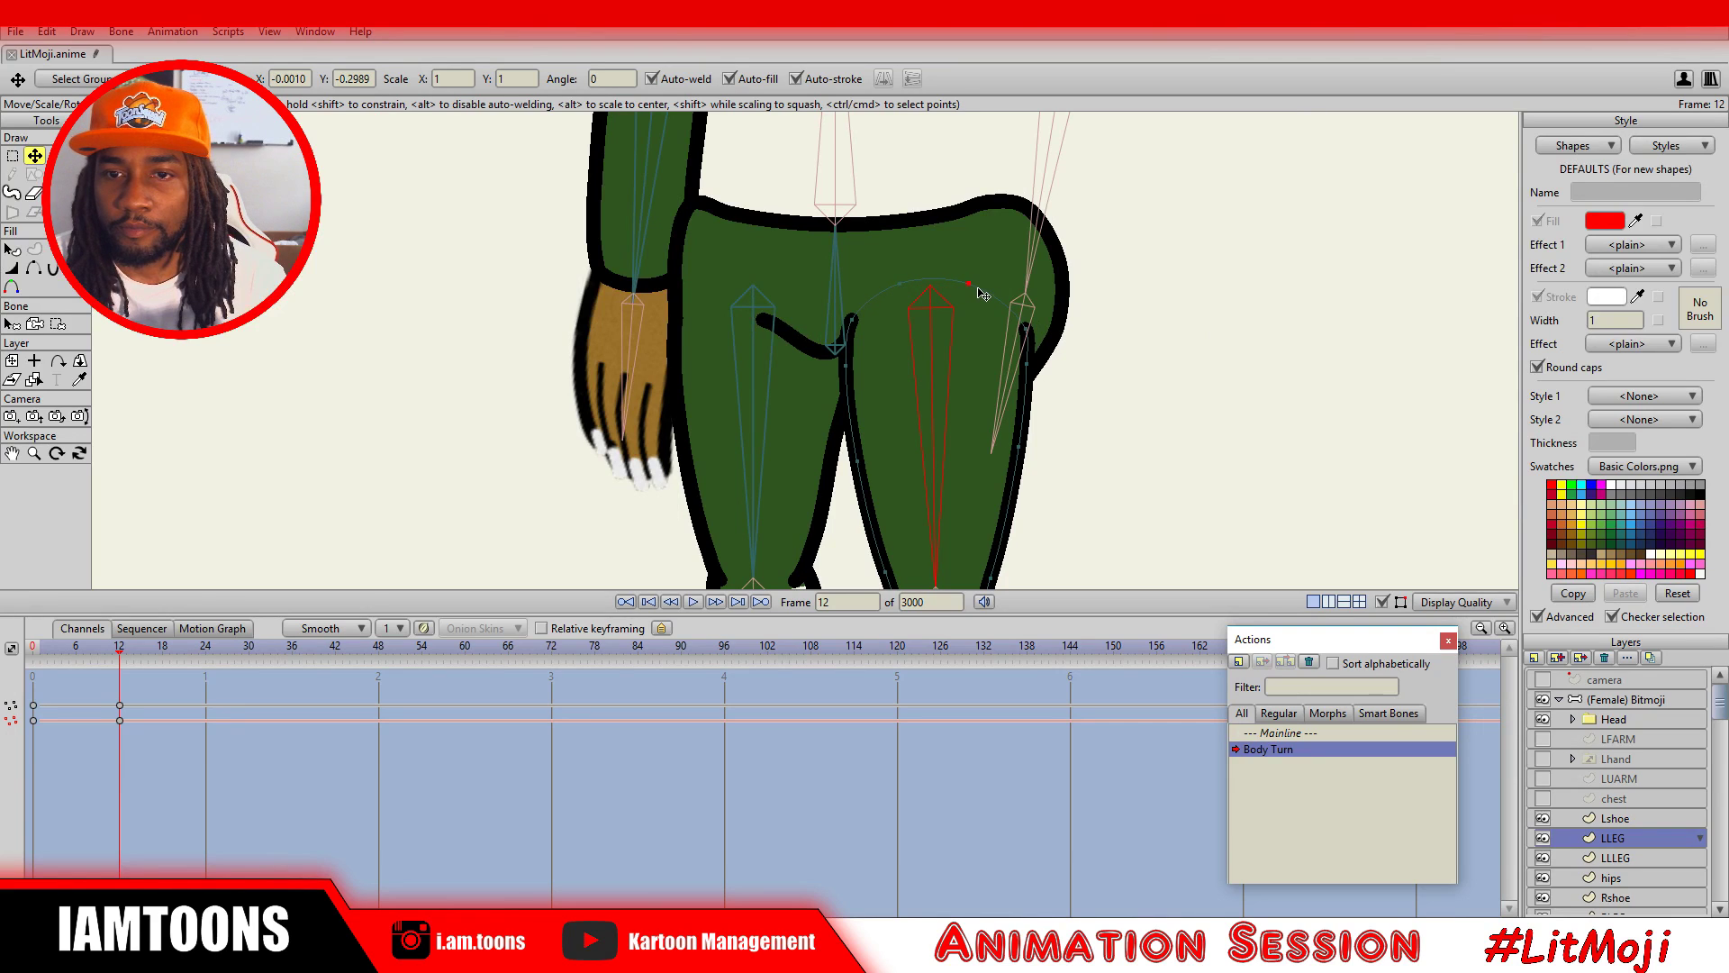
scroll(1046, 354, down, 5)
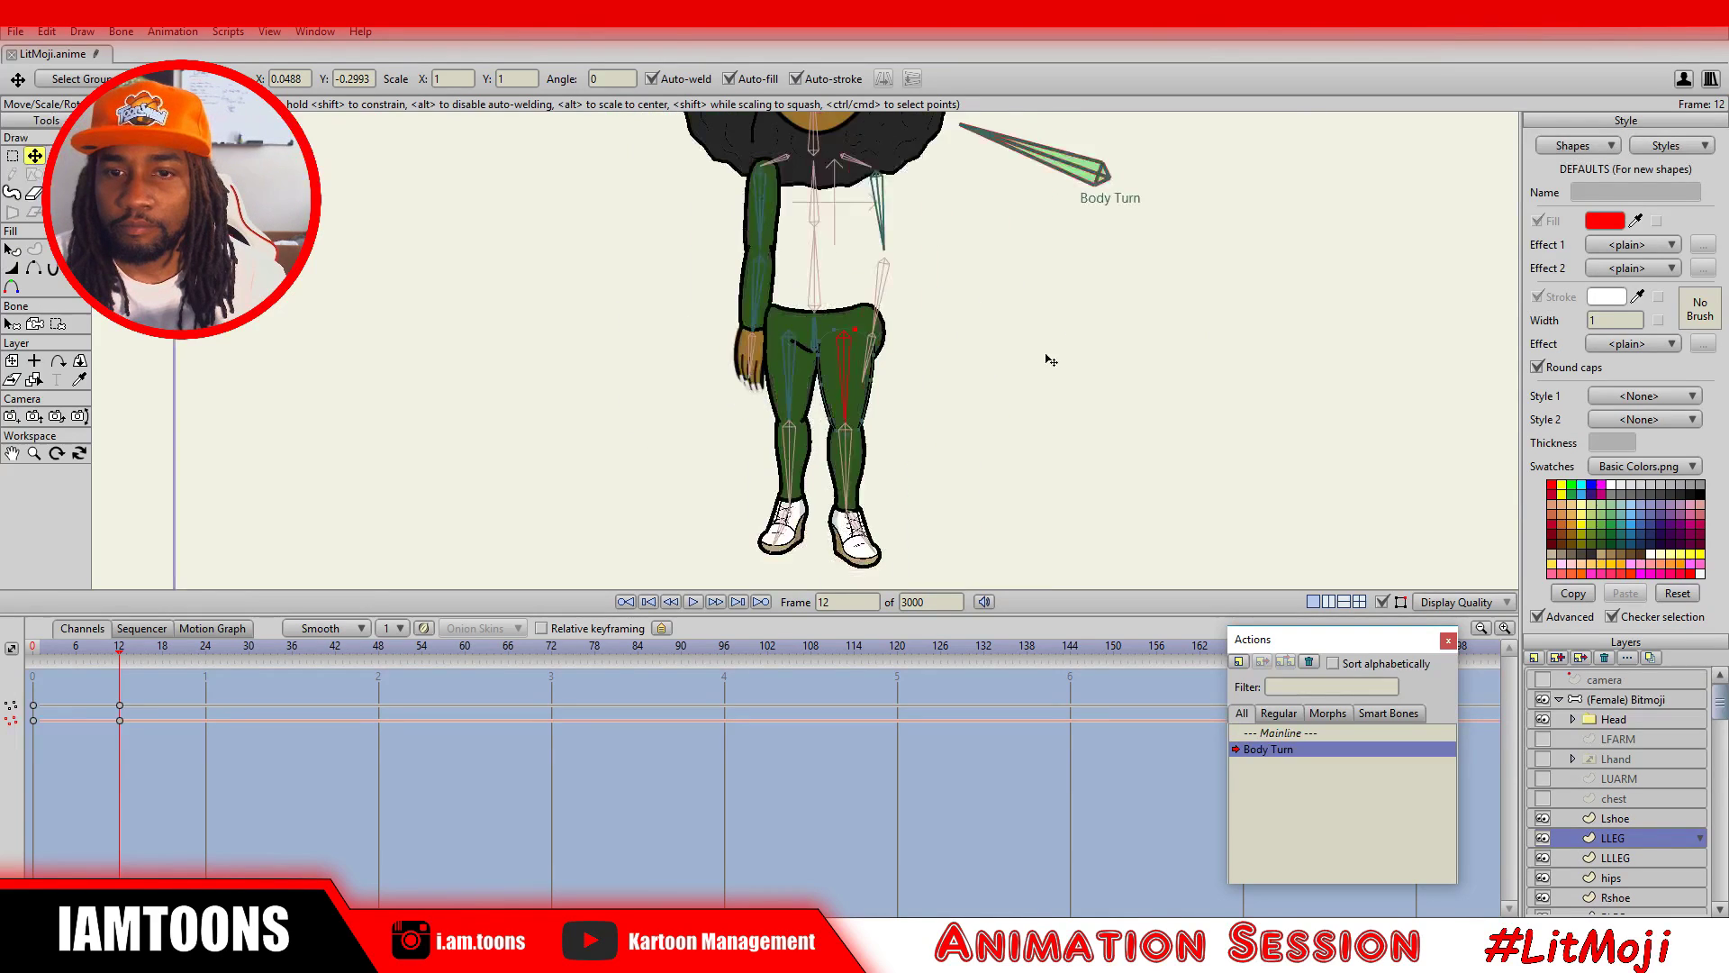
Select the (Female) Bitmoji bone layer and make the LFARM, Lhand, LUARM and chest layers visible again.
click(1622, 700)
scroll(895, 402, up, 2)
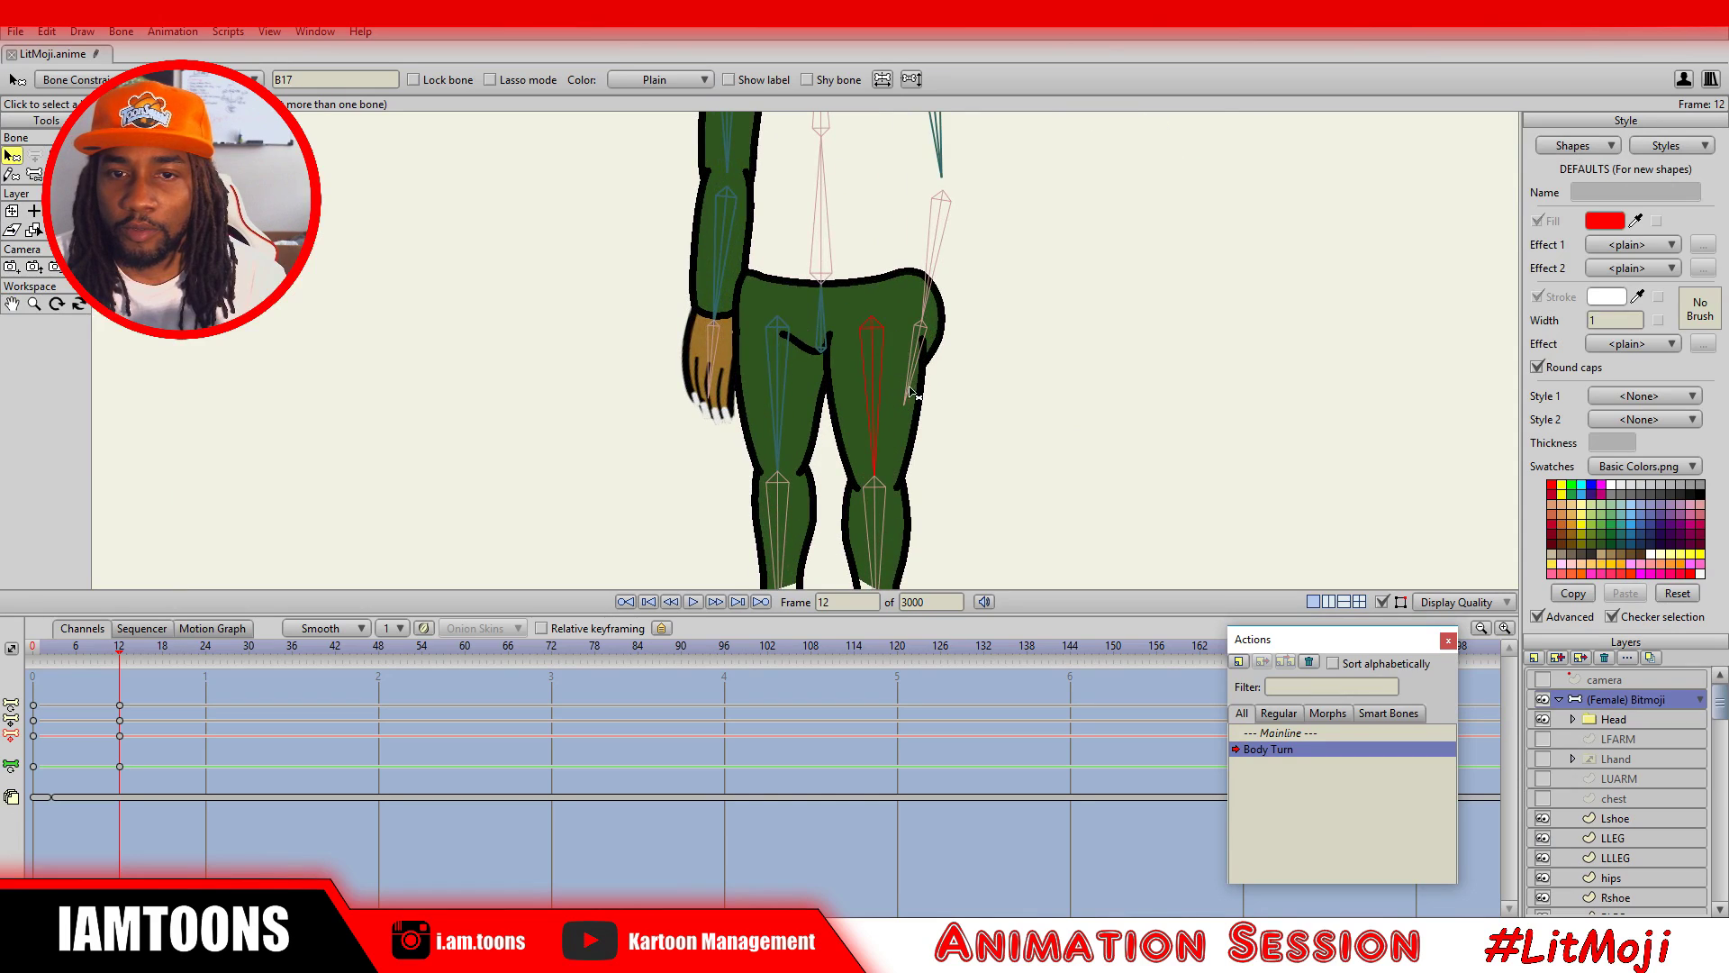
scroll(916, 391, down, 2)
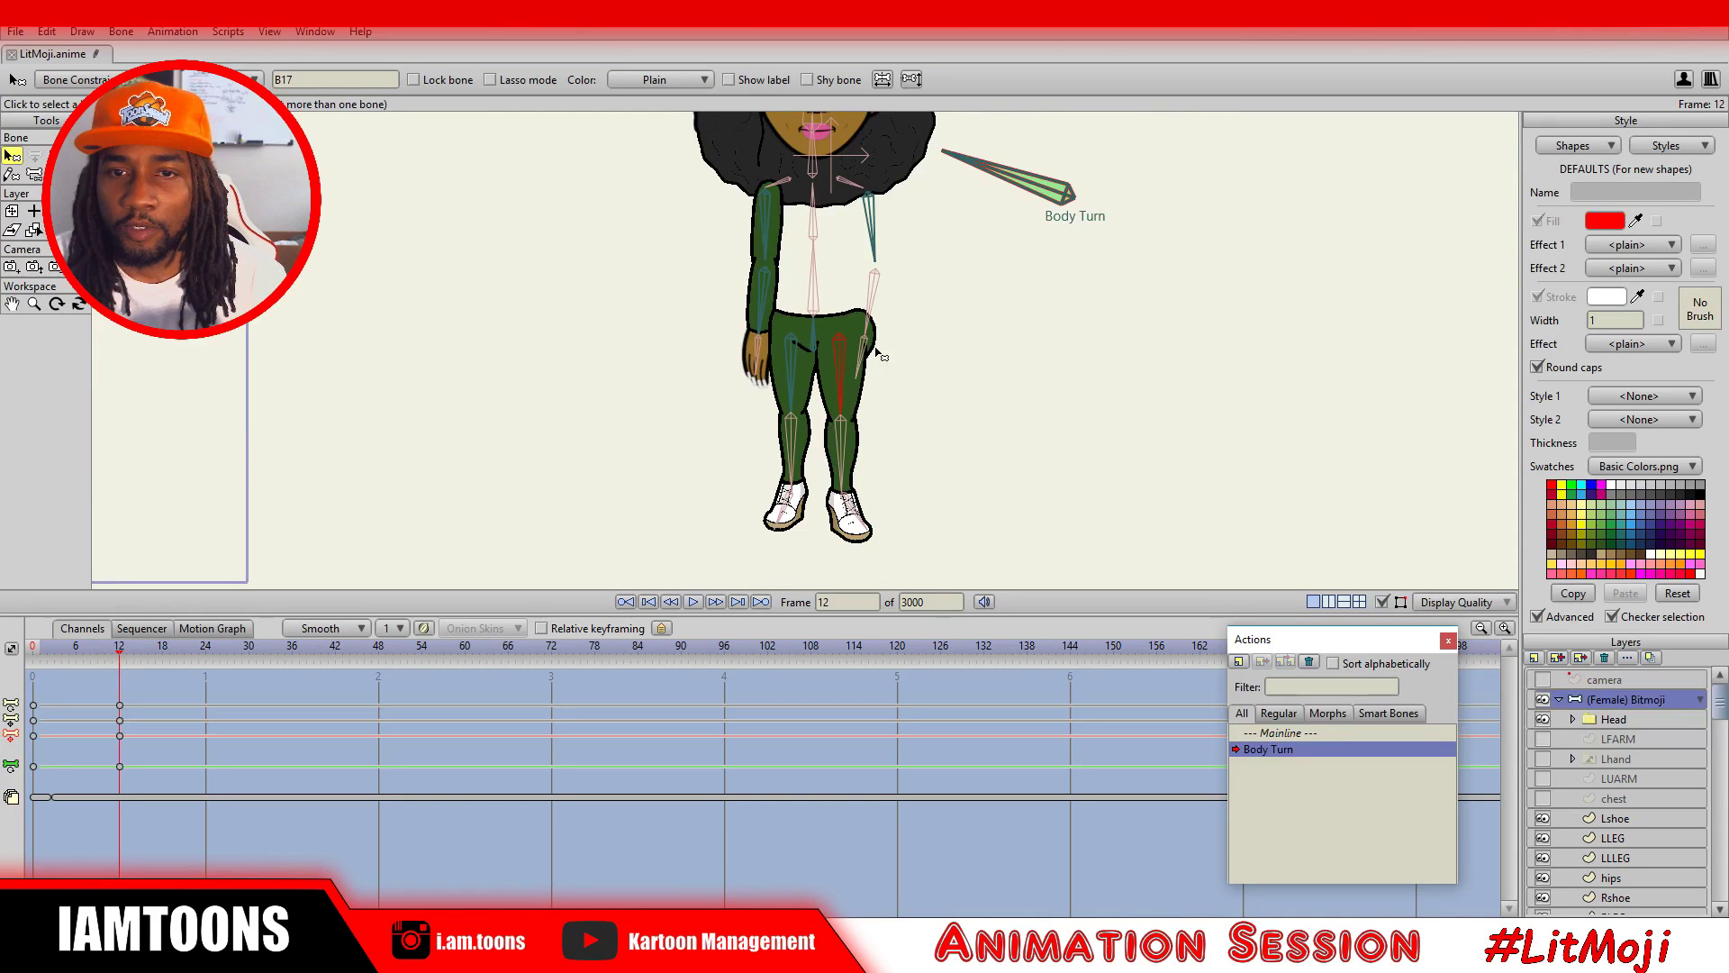
click(1544, 739)
click(1544, 758)
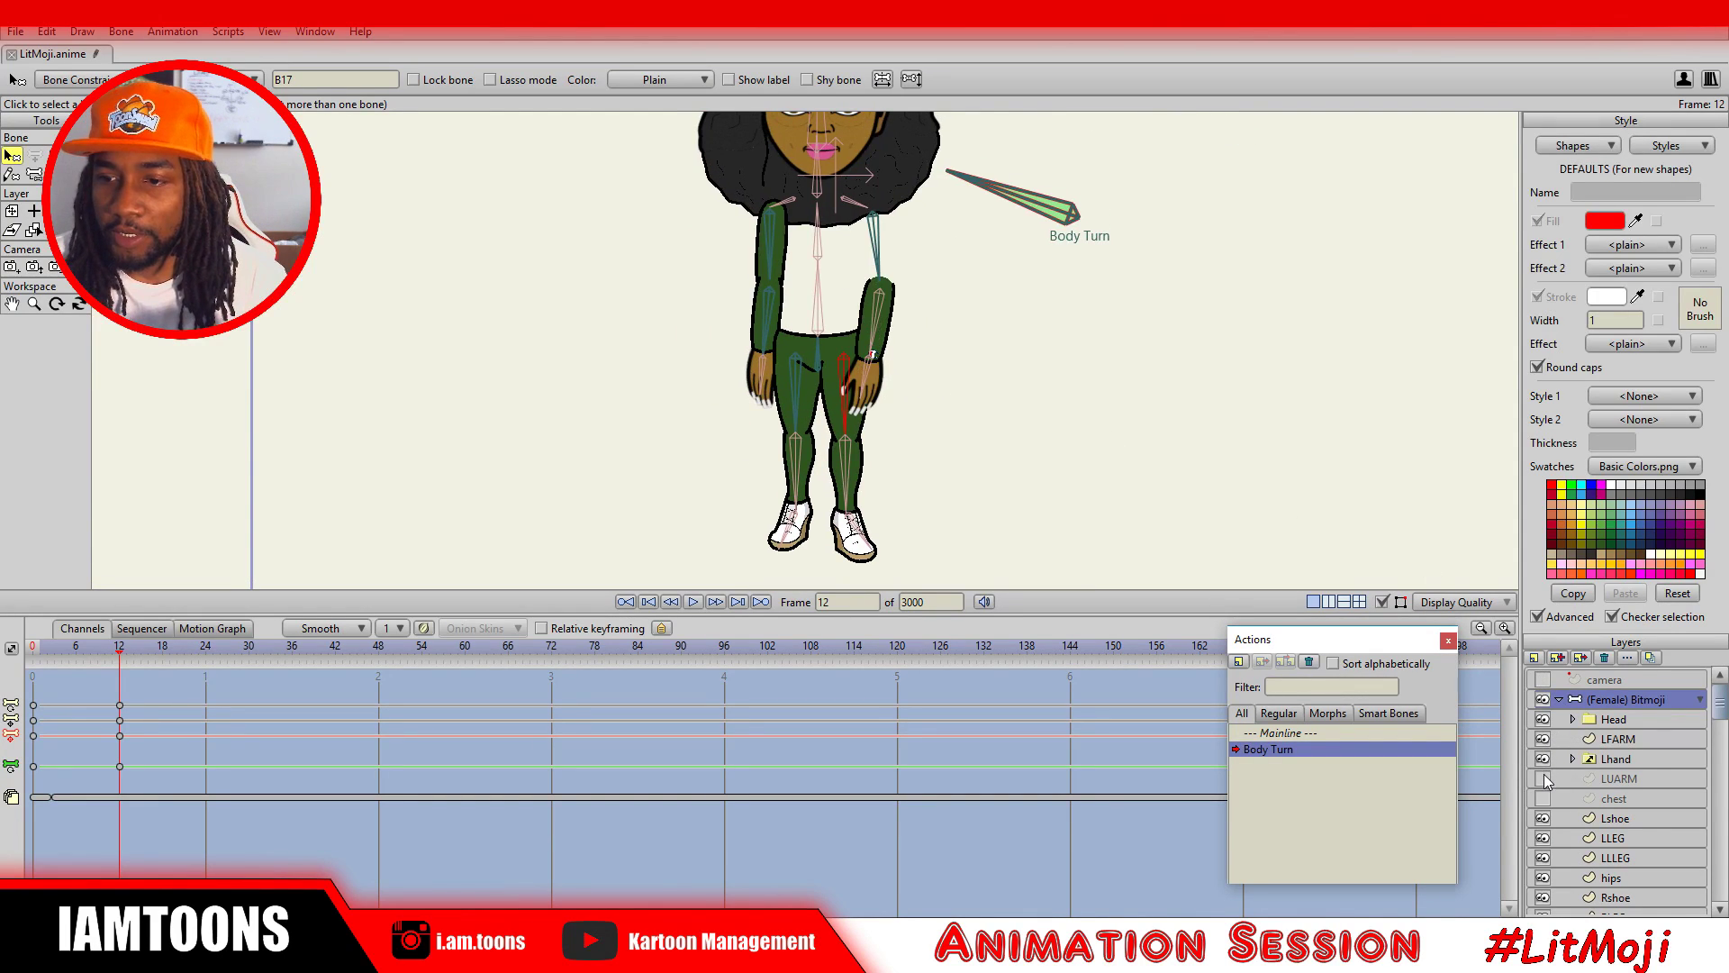
click(1543, 778)
scroll(991, 440, up, 2)
scroll(909, 384, down, 2)
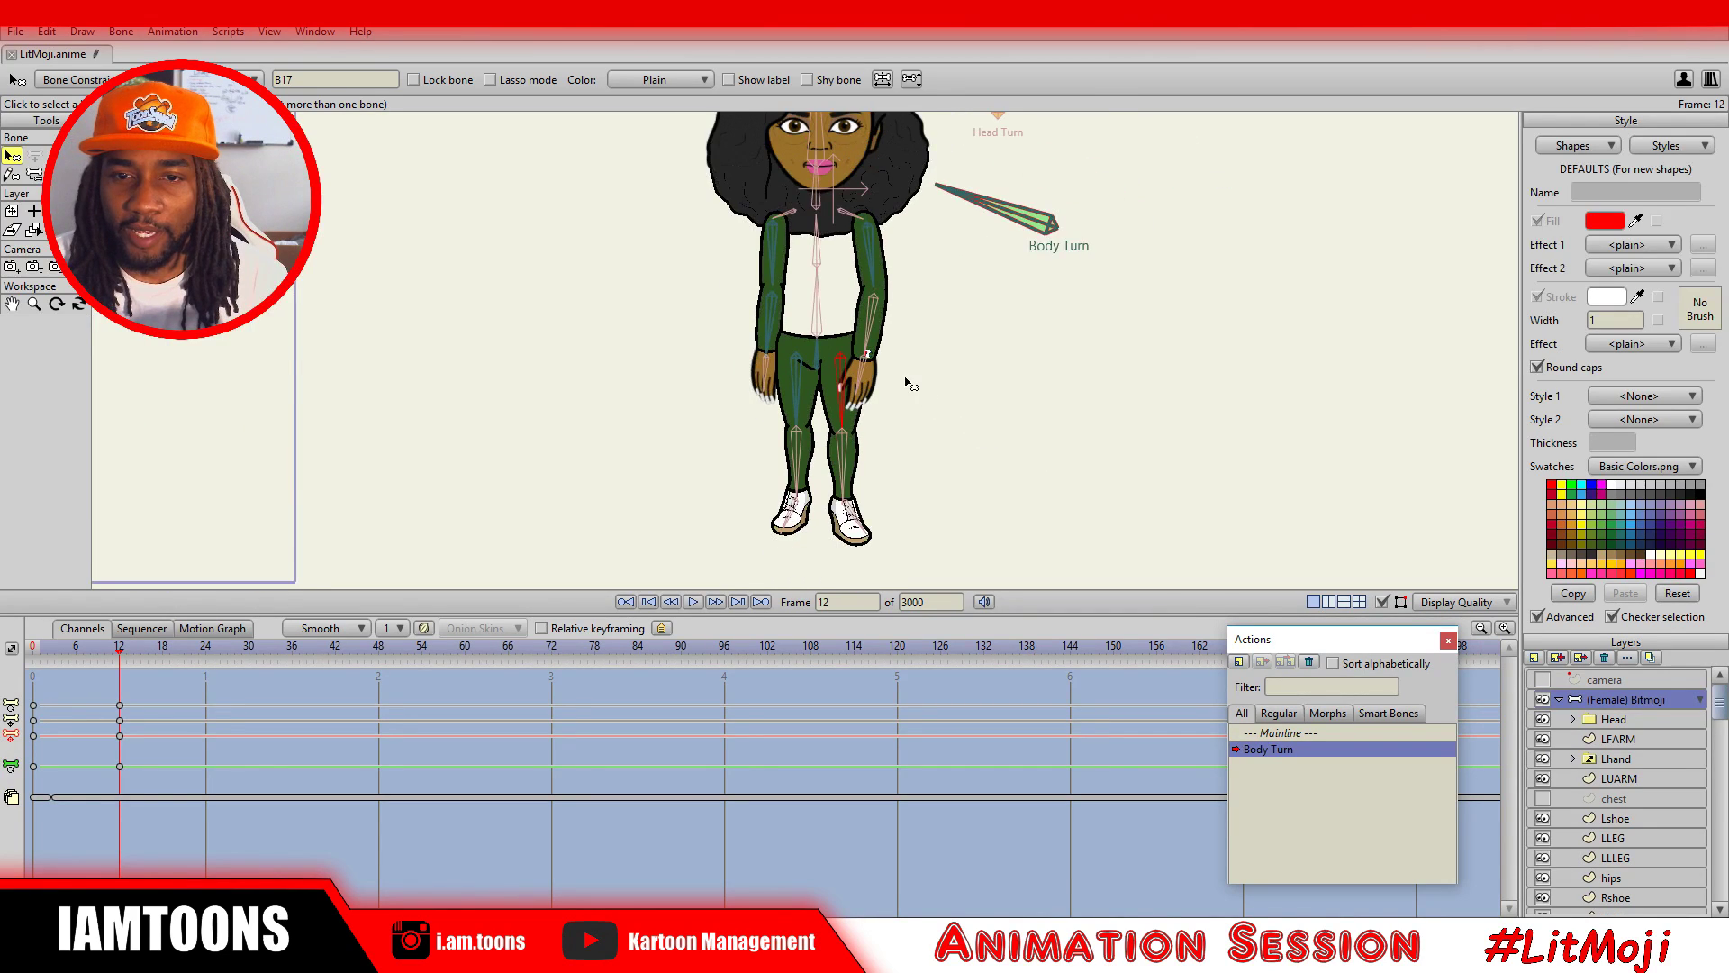
scroll(932, 432, up, 1)
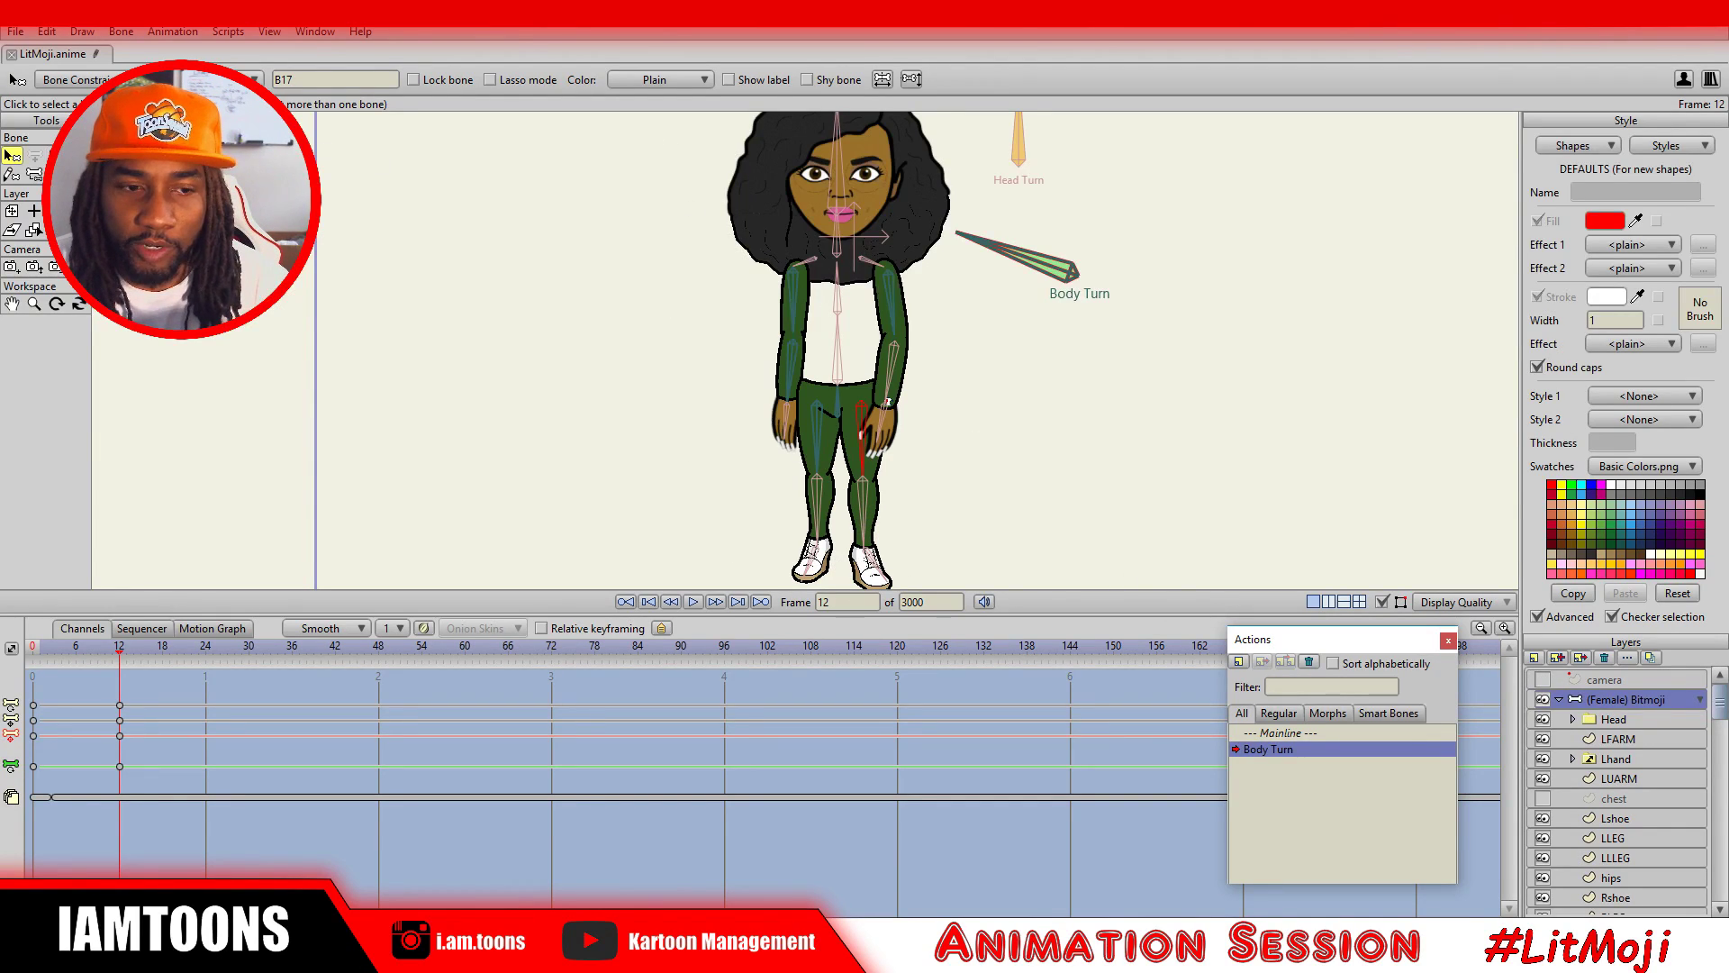
click(1546, 799)
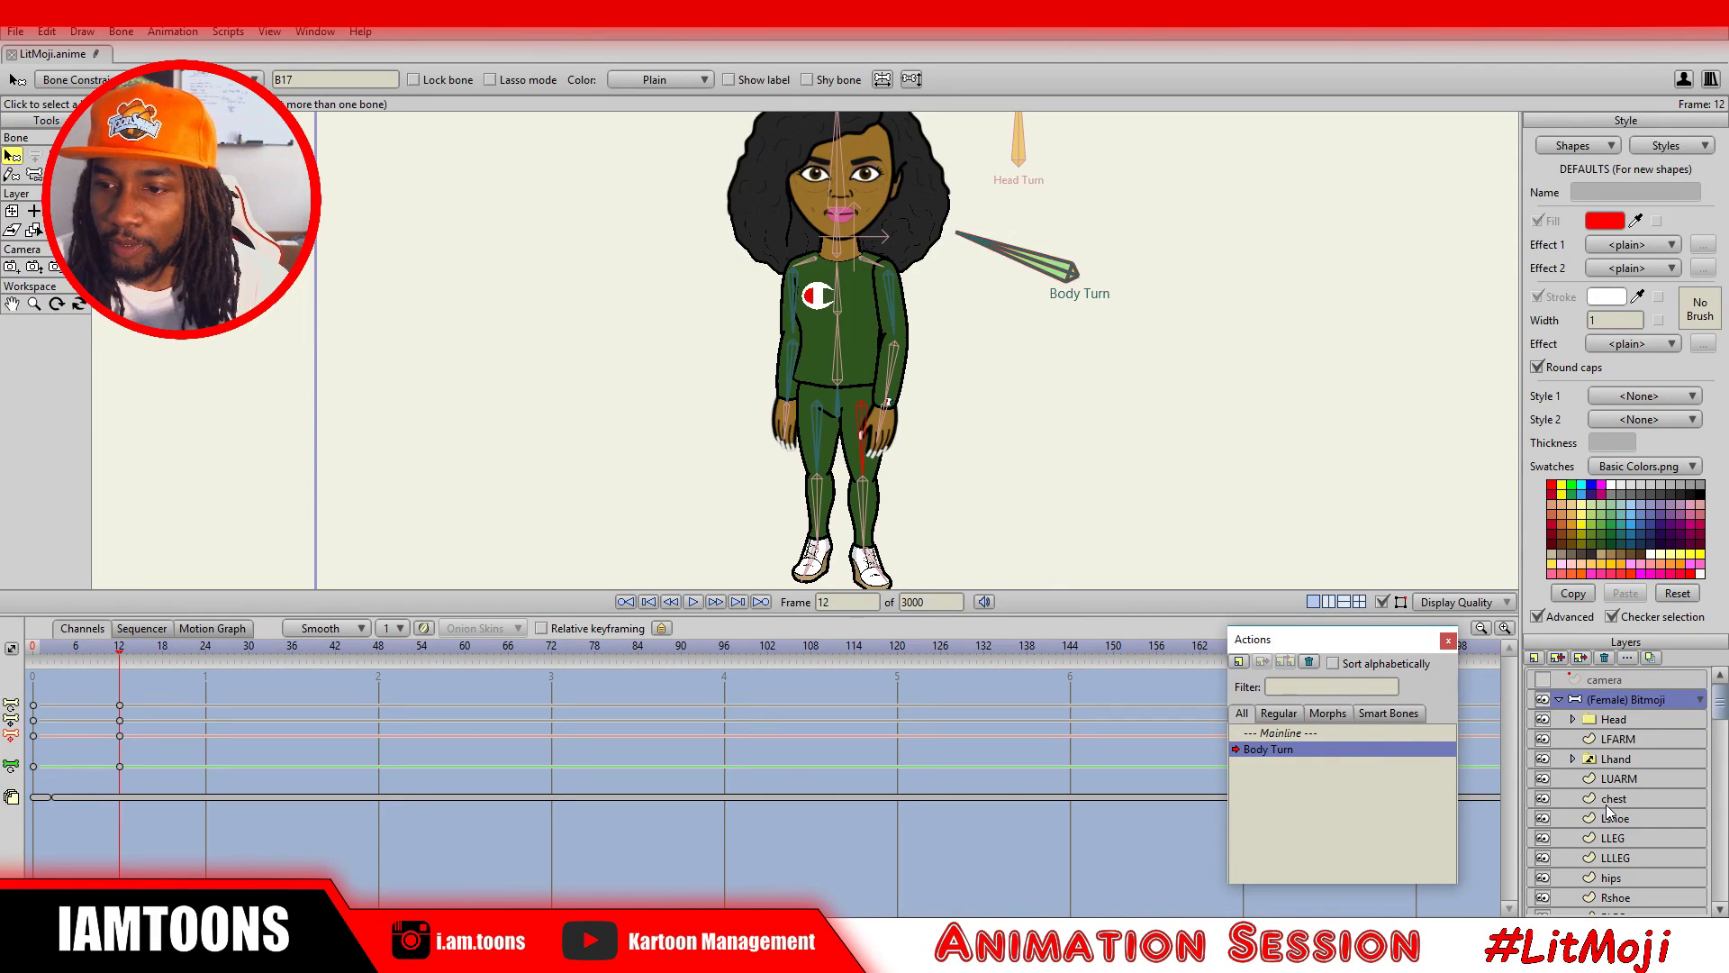
Reshape the chest outline beside the character's right arm at frame 12, bending its side line outward at the waist with Transform Points.
click(1606, 802)
scroll(803, 299, up, 5)
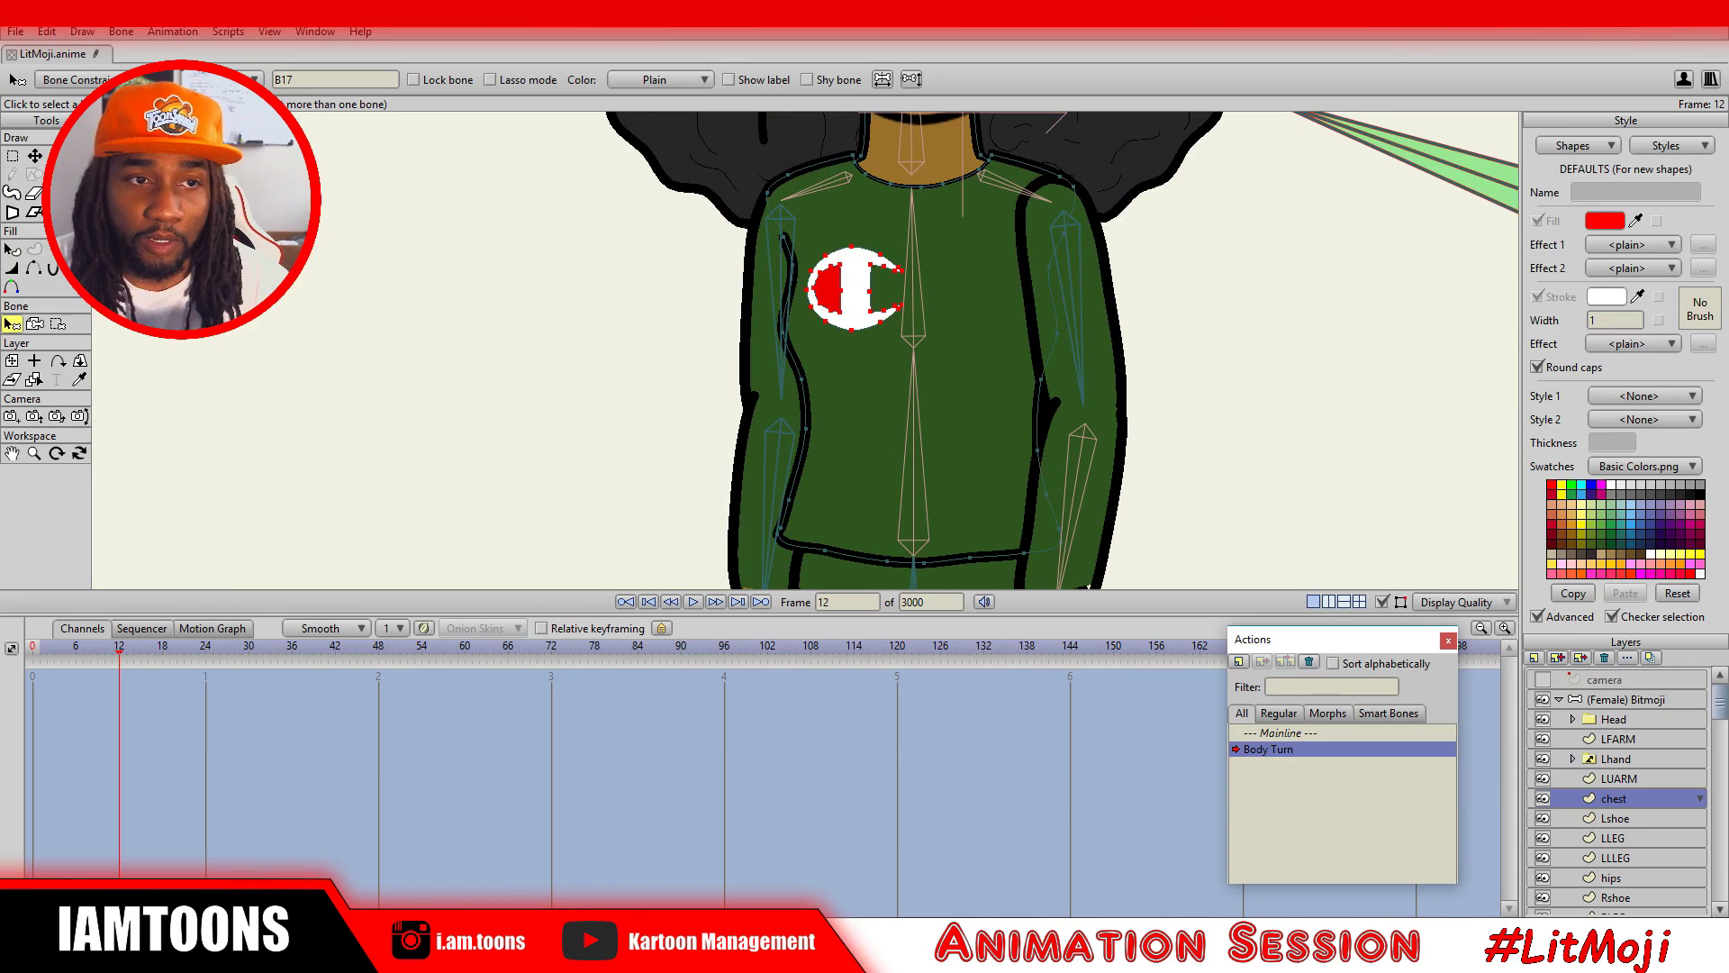
click(35, 155)
scroll(805, 324, up, 3)
drag(957, 417, 974, 225)
drag(1132, 441, 1201, 364)
drag(848, 410, 896, 347)
drag(914, 208, 886, 377)
drag(891, 268, 879, 433)
drag(886, 339, 868, 338)
drag(905, 413, 866, 359)
drag(881, 294, 883, 359)
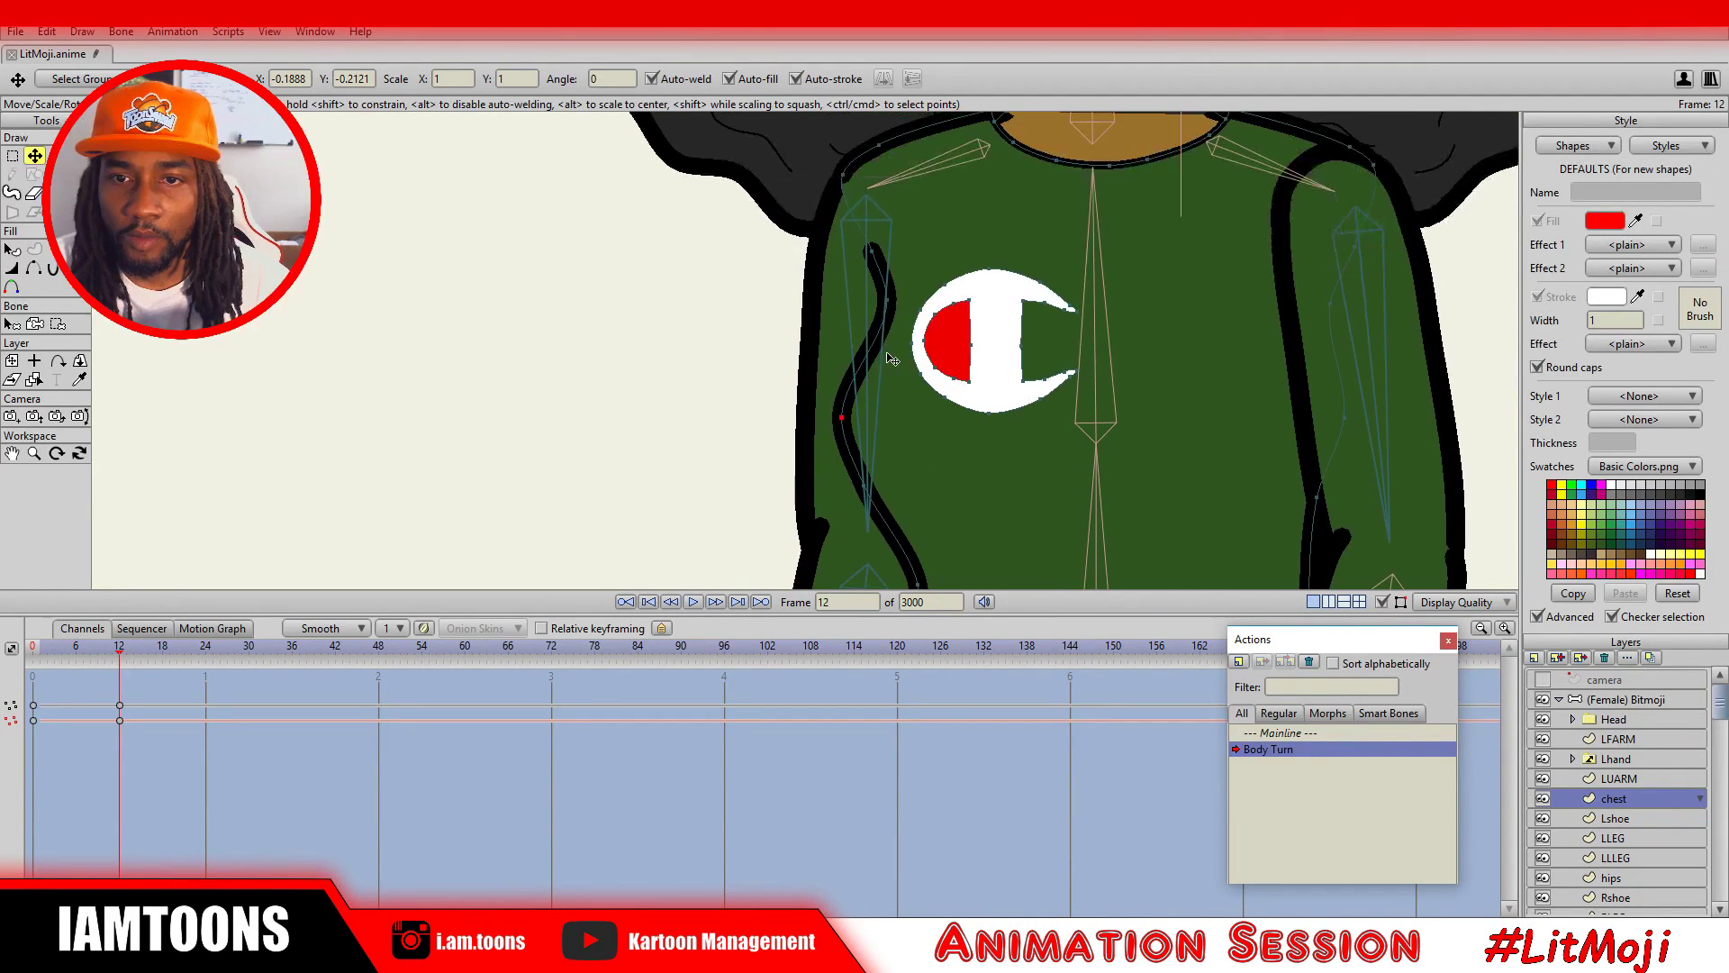
Straighten the upper end of the chest's side line beside the right arm at frame 12 and check it across the frames.
key(Left)
key(Left)
key(Left)
key(Left)
key(Left)
key(Left)
key(Left)
key(Left)
key(Left)
key(Left)
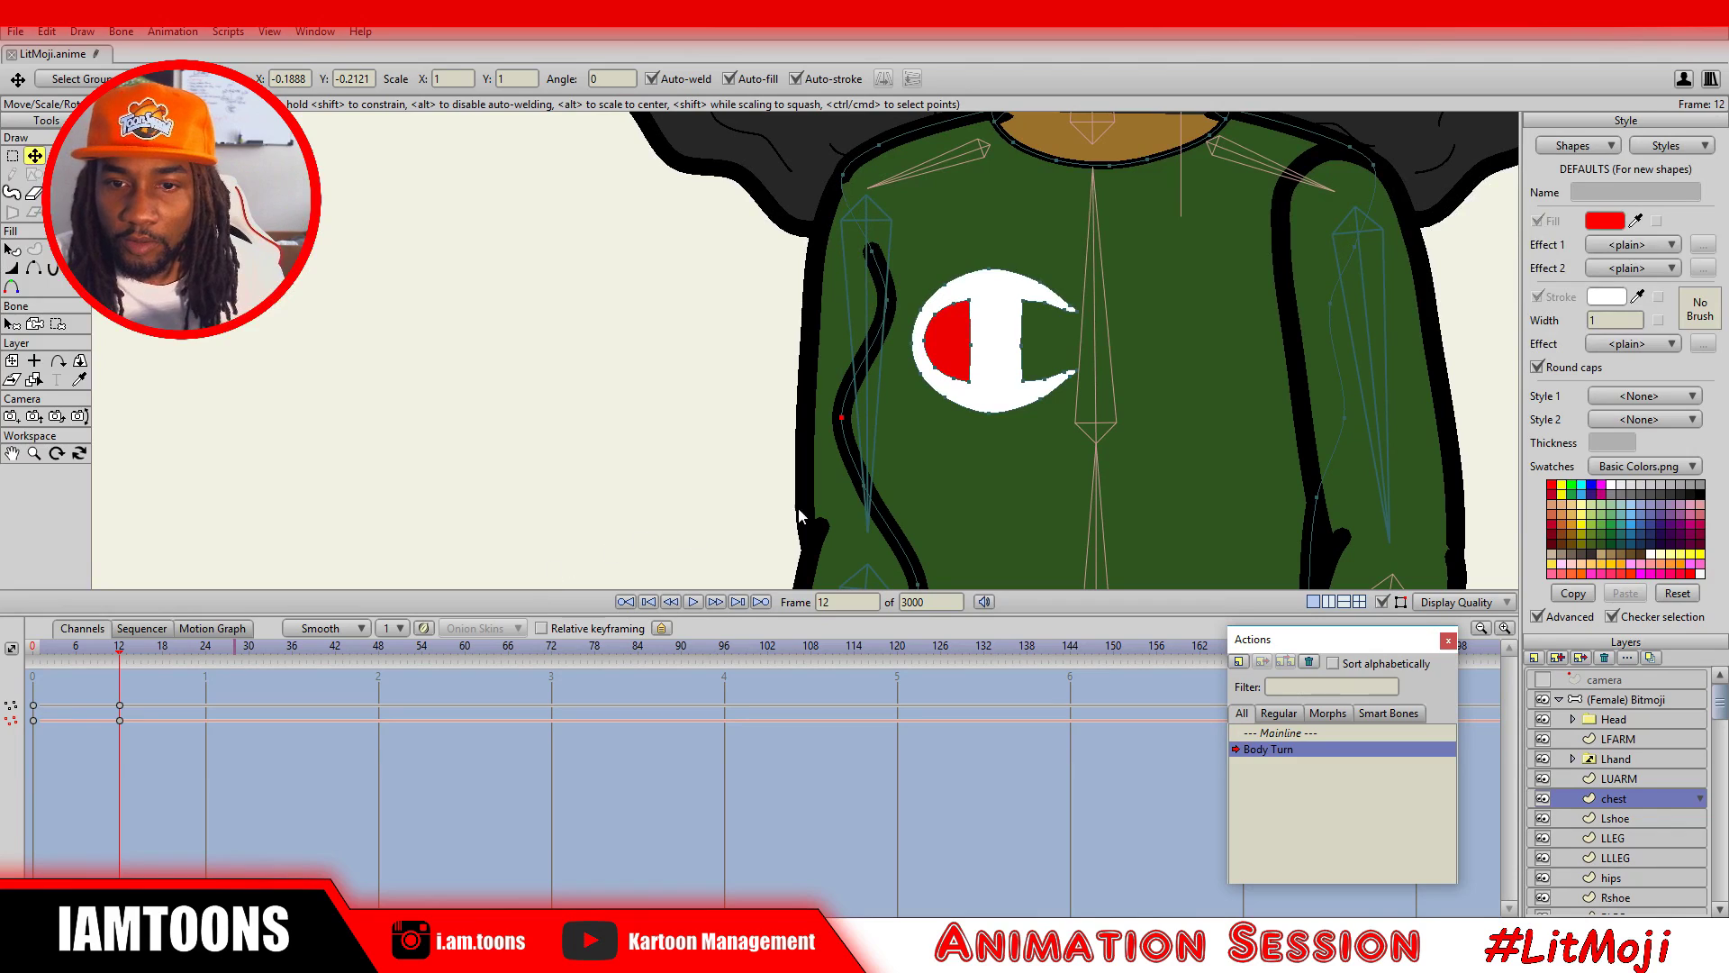
click(870, 487)
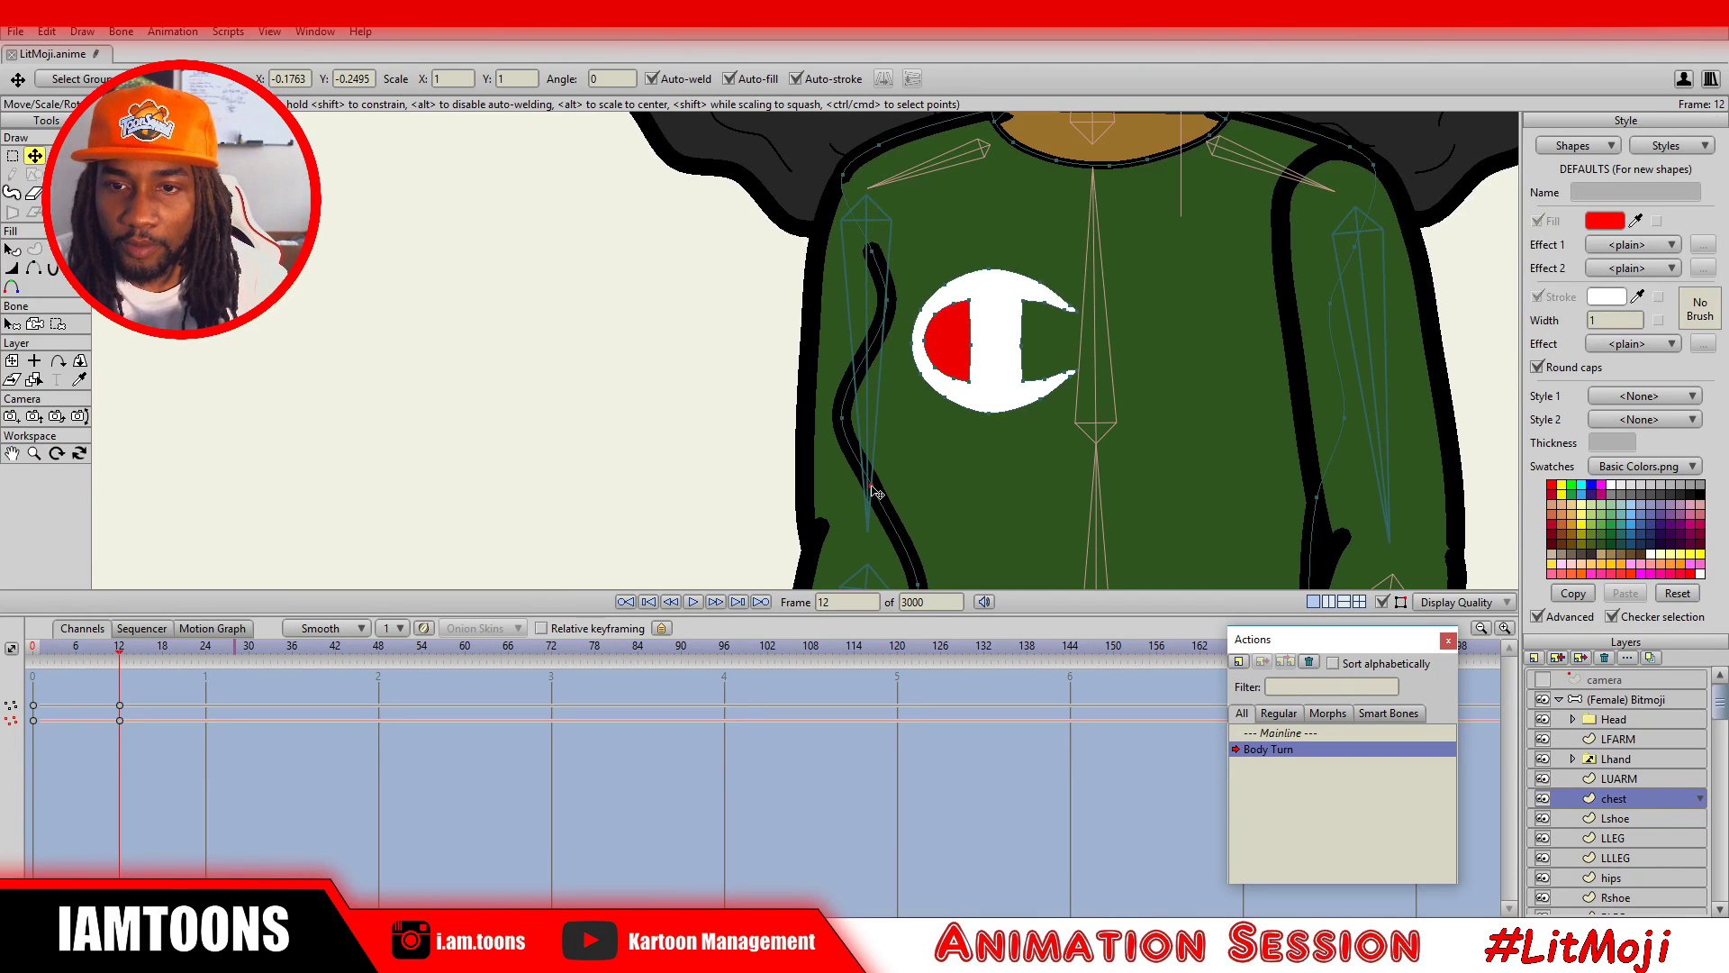
drag(871, 328, 857, 330)
drag(851, 181, 929, 142)
drag(887, 252, 910, 257)
drag(882, 293, 887, 243)
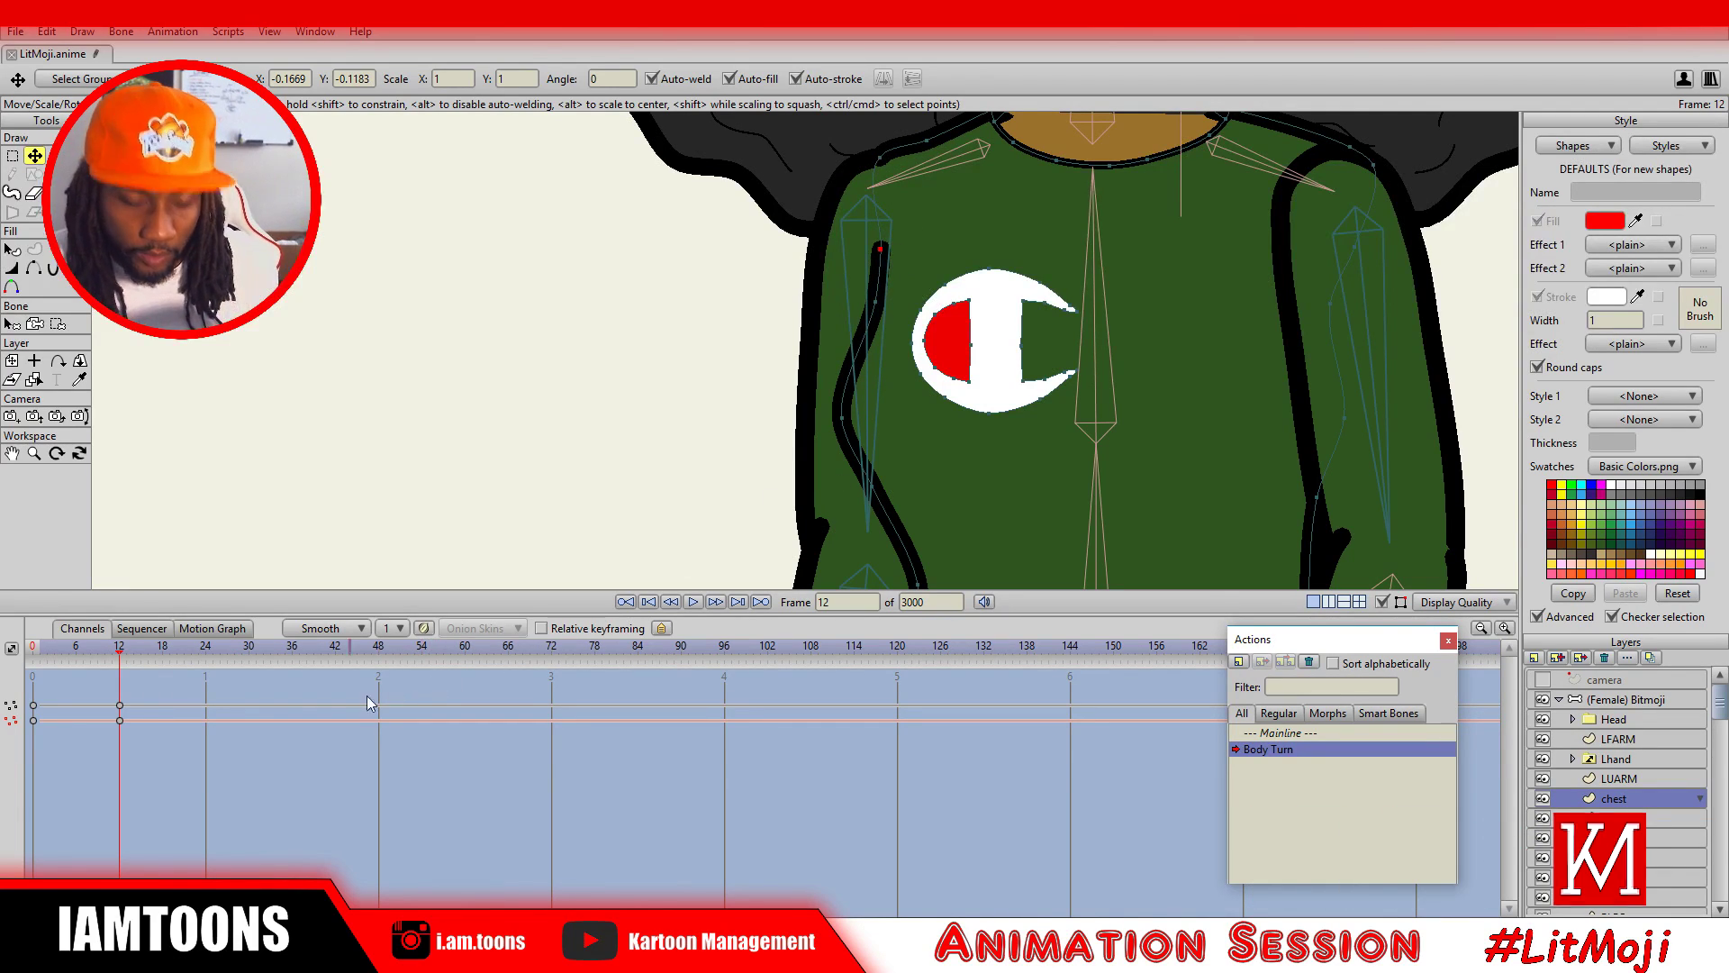
scroll(245, 748, up, 12)
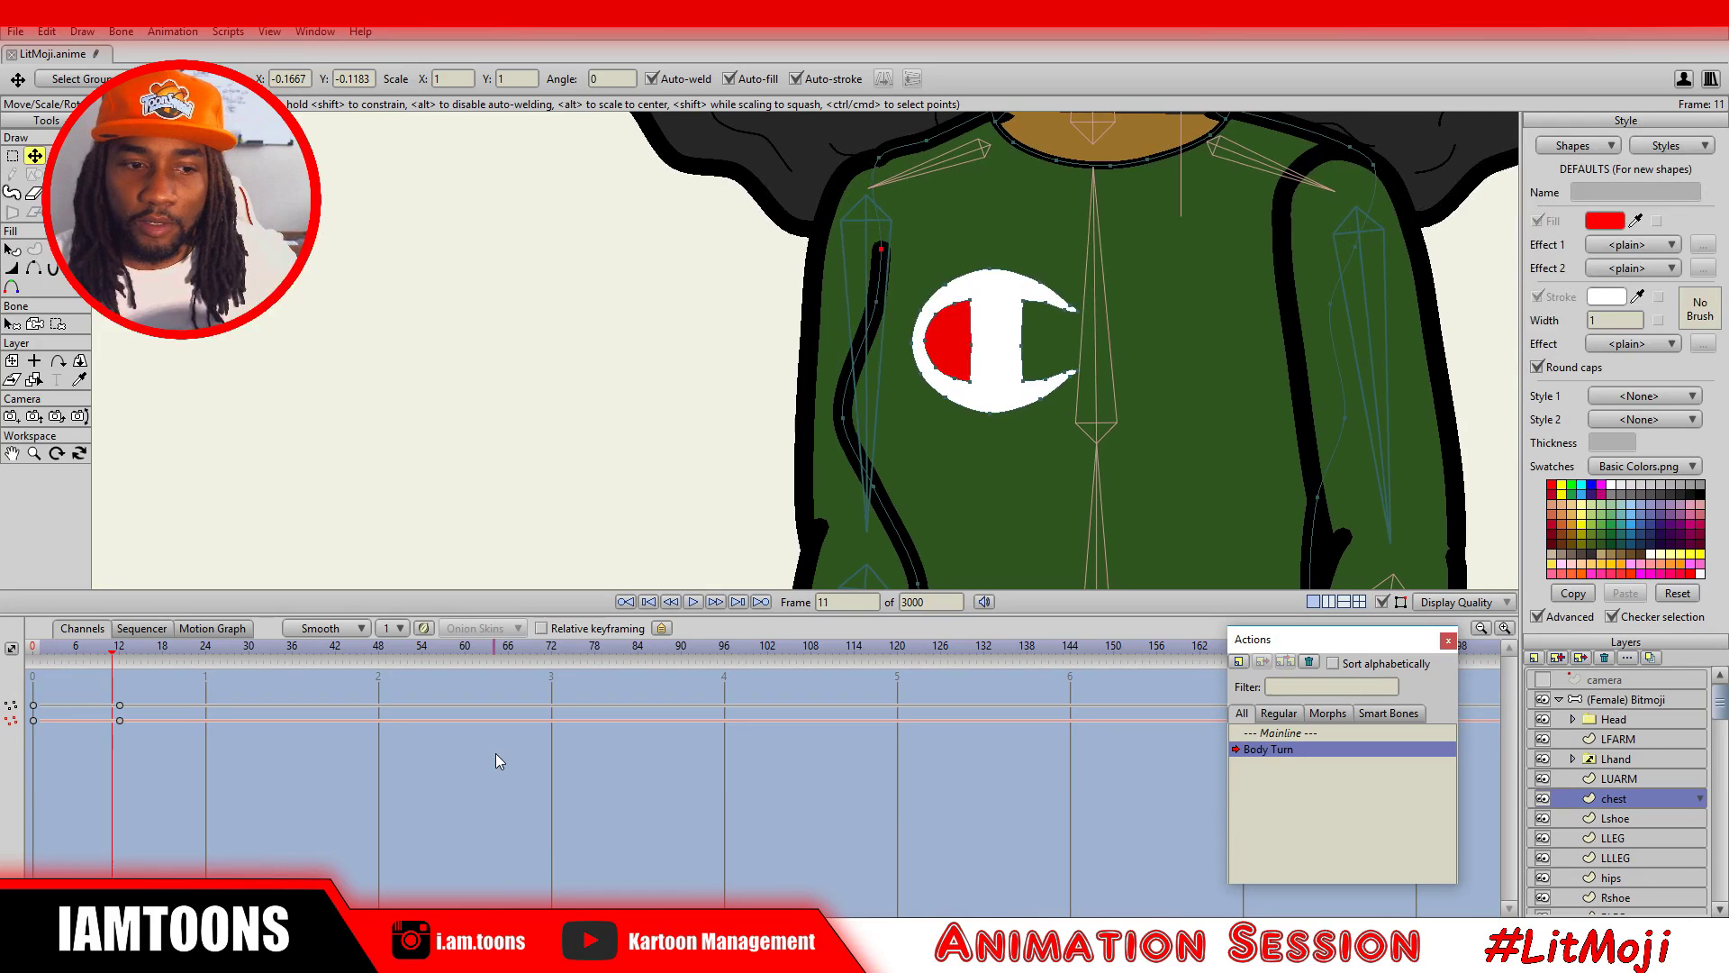
Select all points of the chest logo and move it toward the character's right arm at frame 12.
click(15, 155)
click(948, 353)
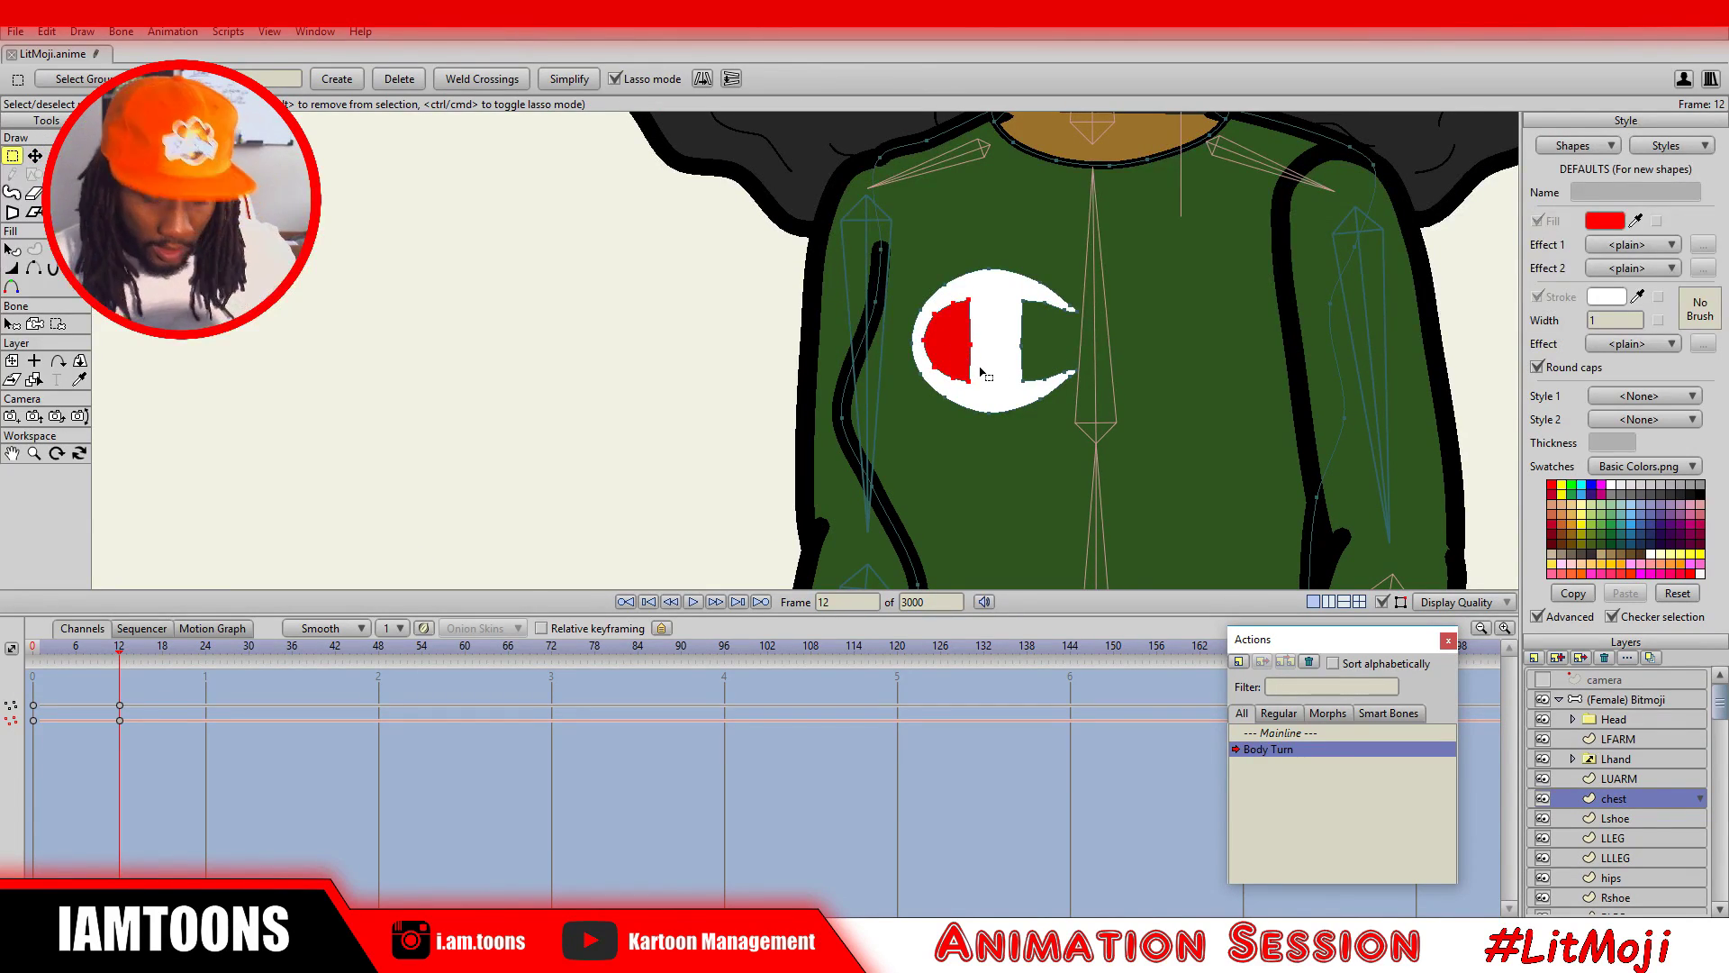
click(35, 156)
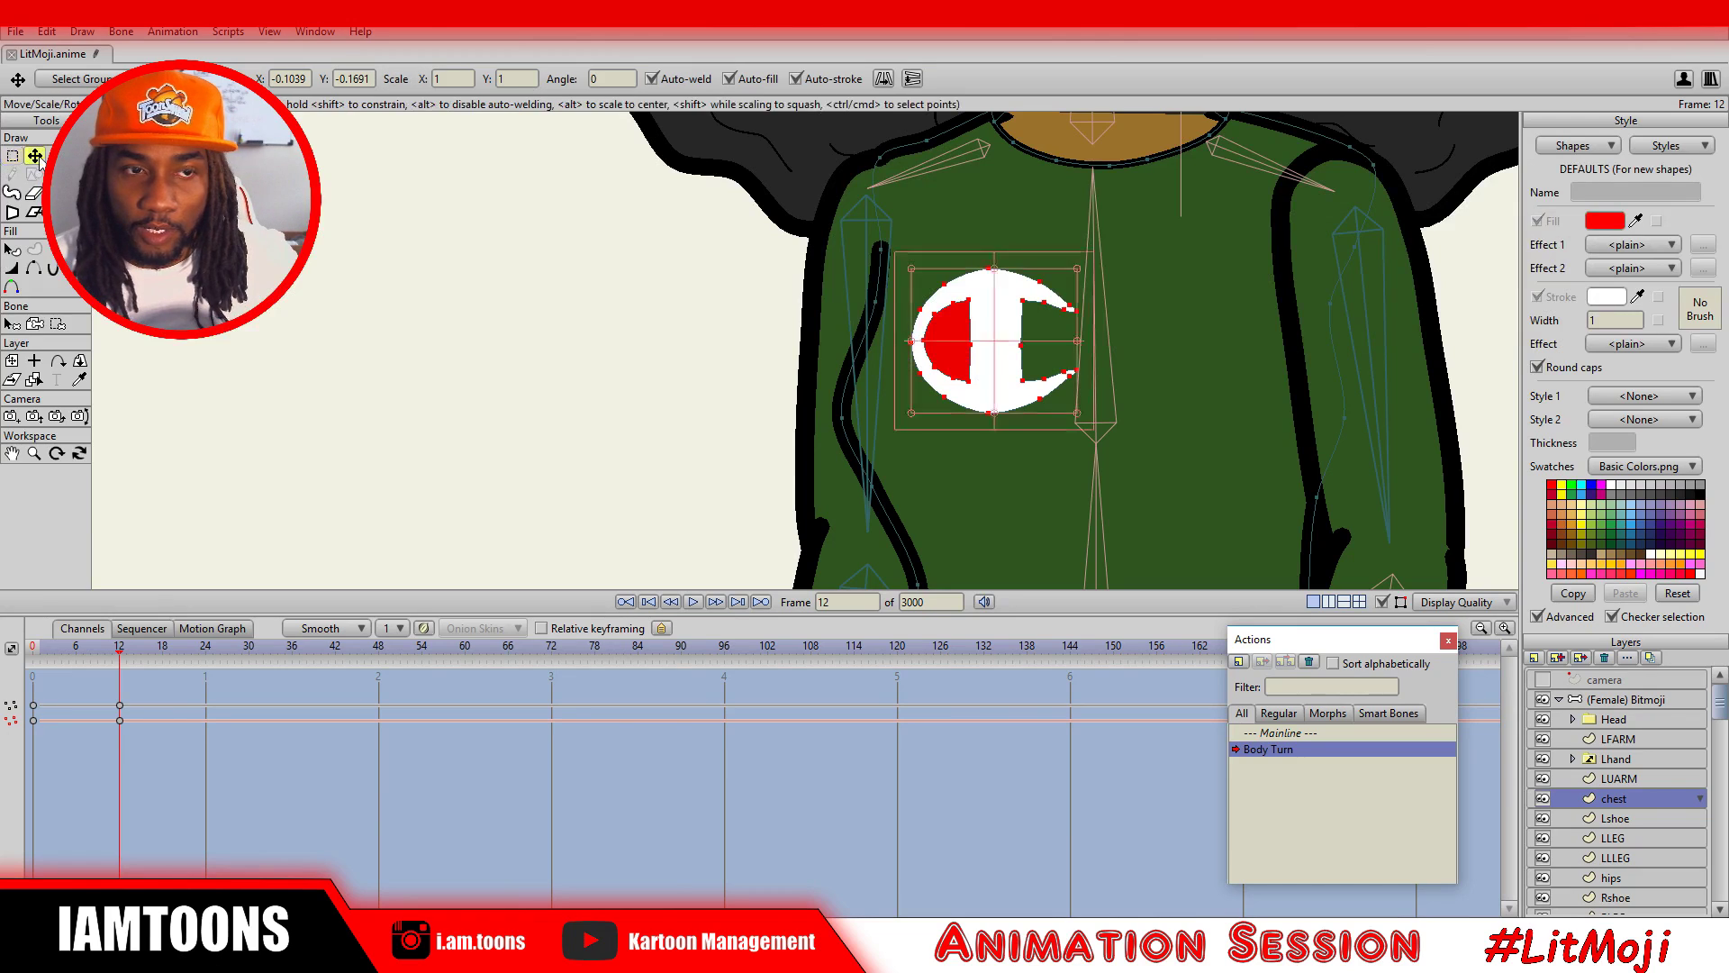
drag(1006, 369, 900, 321)
Distort the chest logo with horizontal perspective and shear to match the turned torso.
click(12, 212)
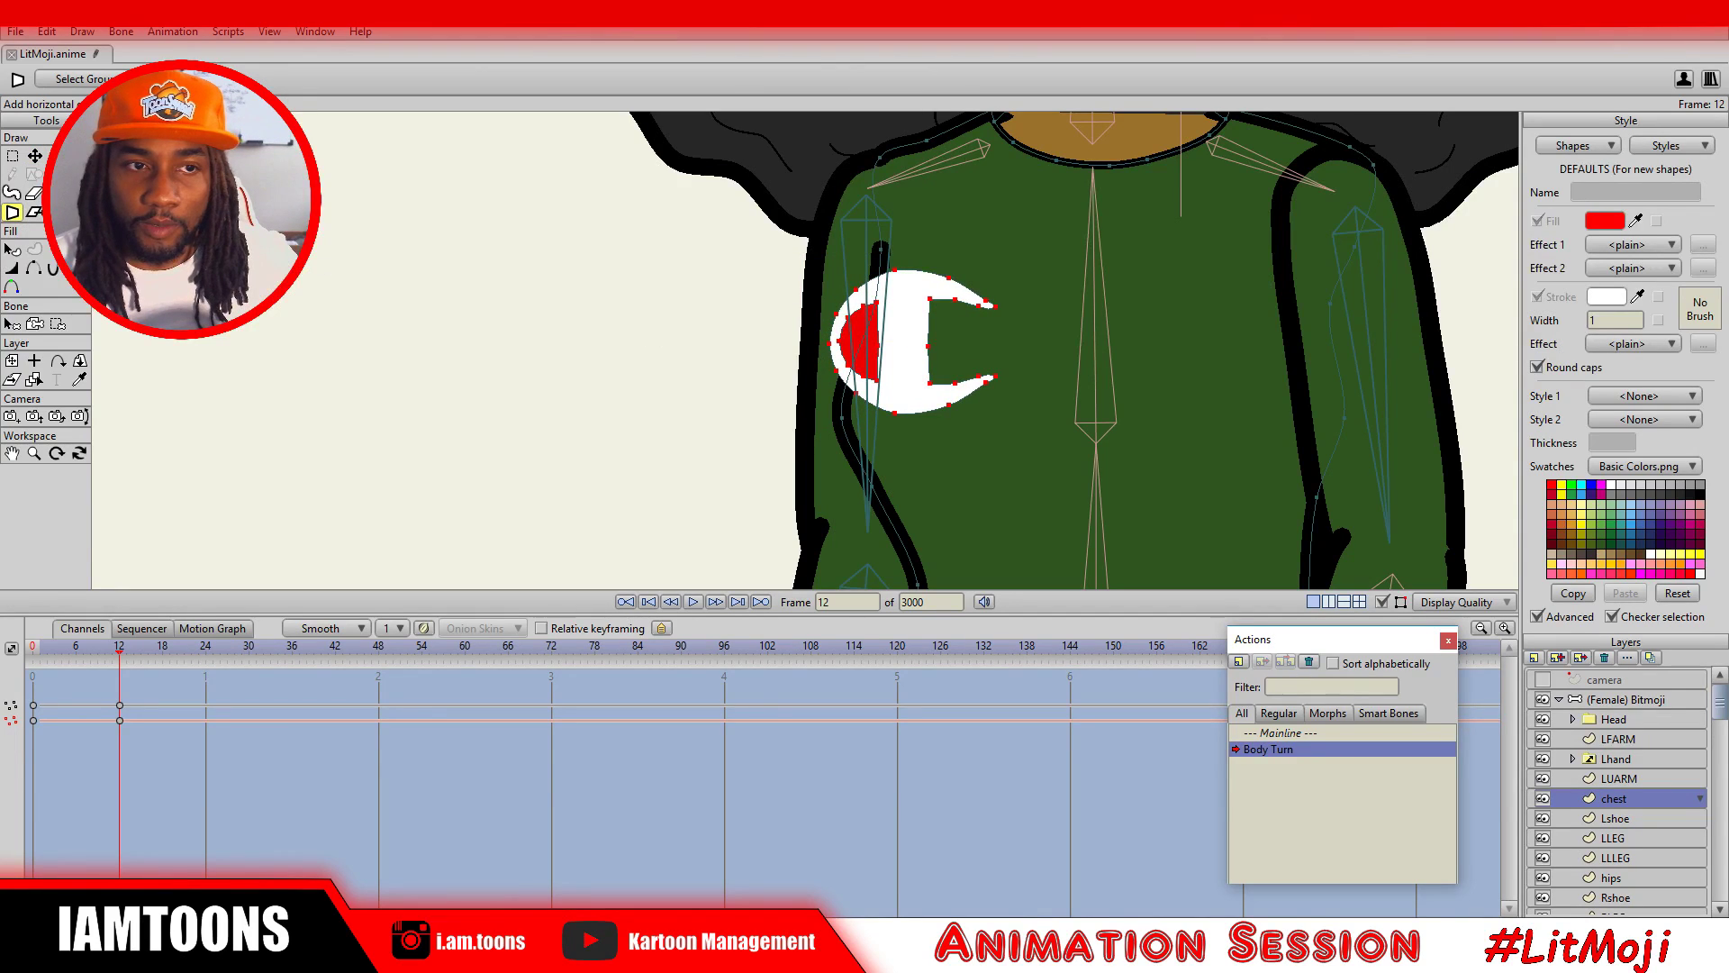
drag(864, 219, 897, 265)
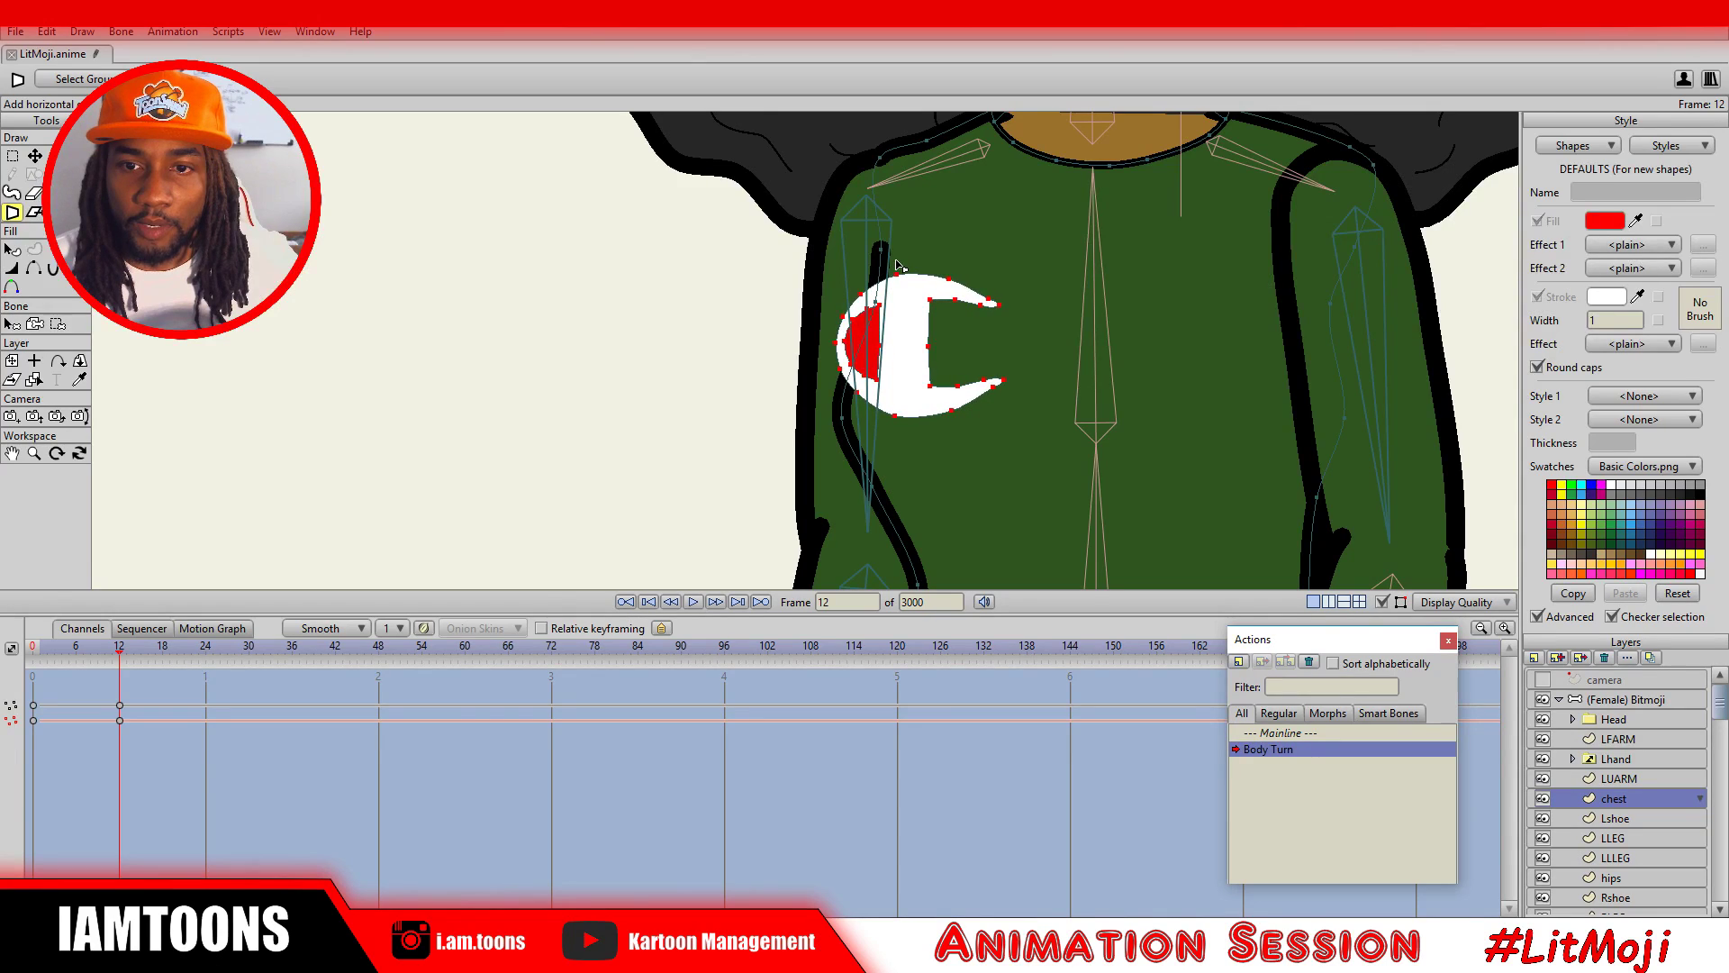
click(34, 213)
drag(1038, 308, 1063, 318)
Step back and forth through the frames up to frame 12 to examine how the chest logo moves during the turn.
key(t)
key(Left)
key(Left)
key(Left)
key(Left)
key(Left)
key(Left)
key(Left)
key(Left)
key(Left)
key(Left)
key(Left)
key(Left)
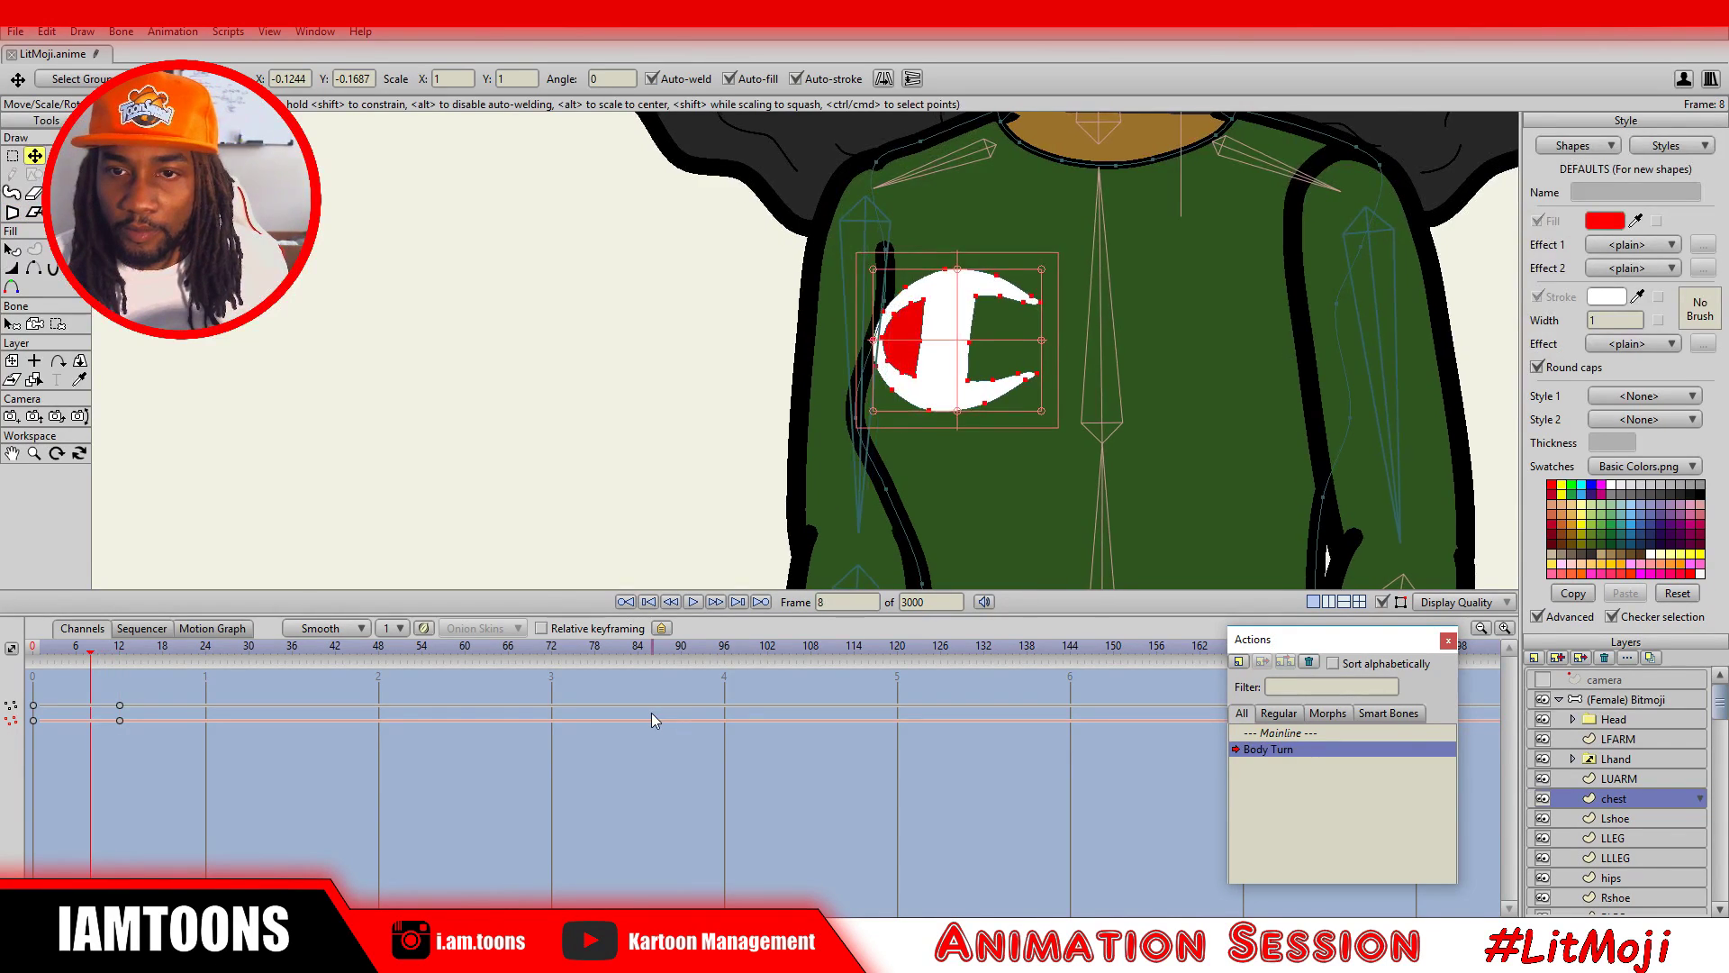
key(ctrl+Right)
key(ctrl+Right)
key(ctrl+Right)
key(ctrl+Right)
key(ctrl+Right)
key(ctrl+Right)
key(ctrl+Right)
key(ctrl+Right)
key(ctrl+Right)
key(ctrl+Right)
key(ctrl+Right)
key(ctrl+Right)
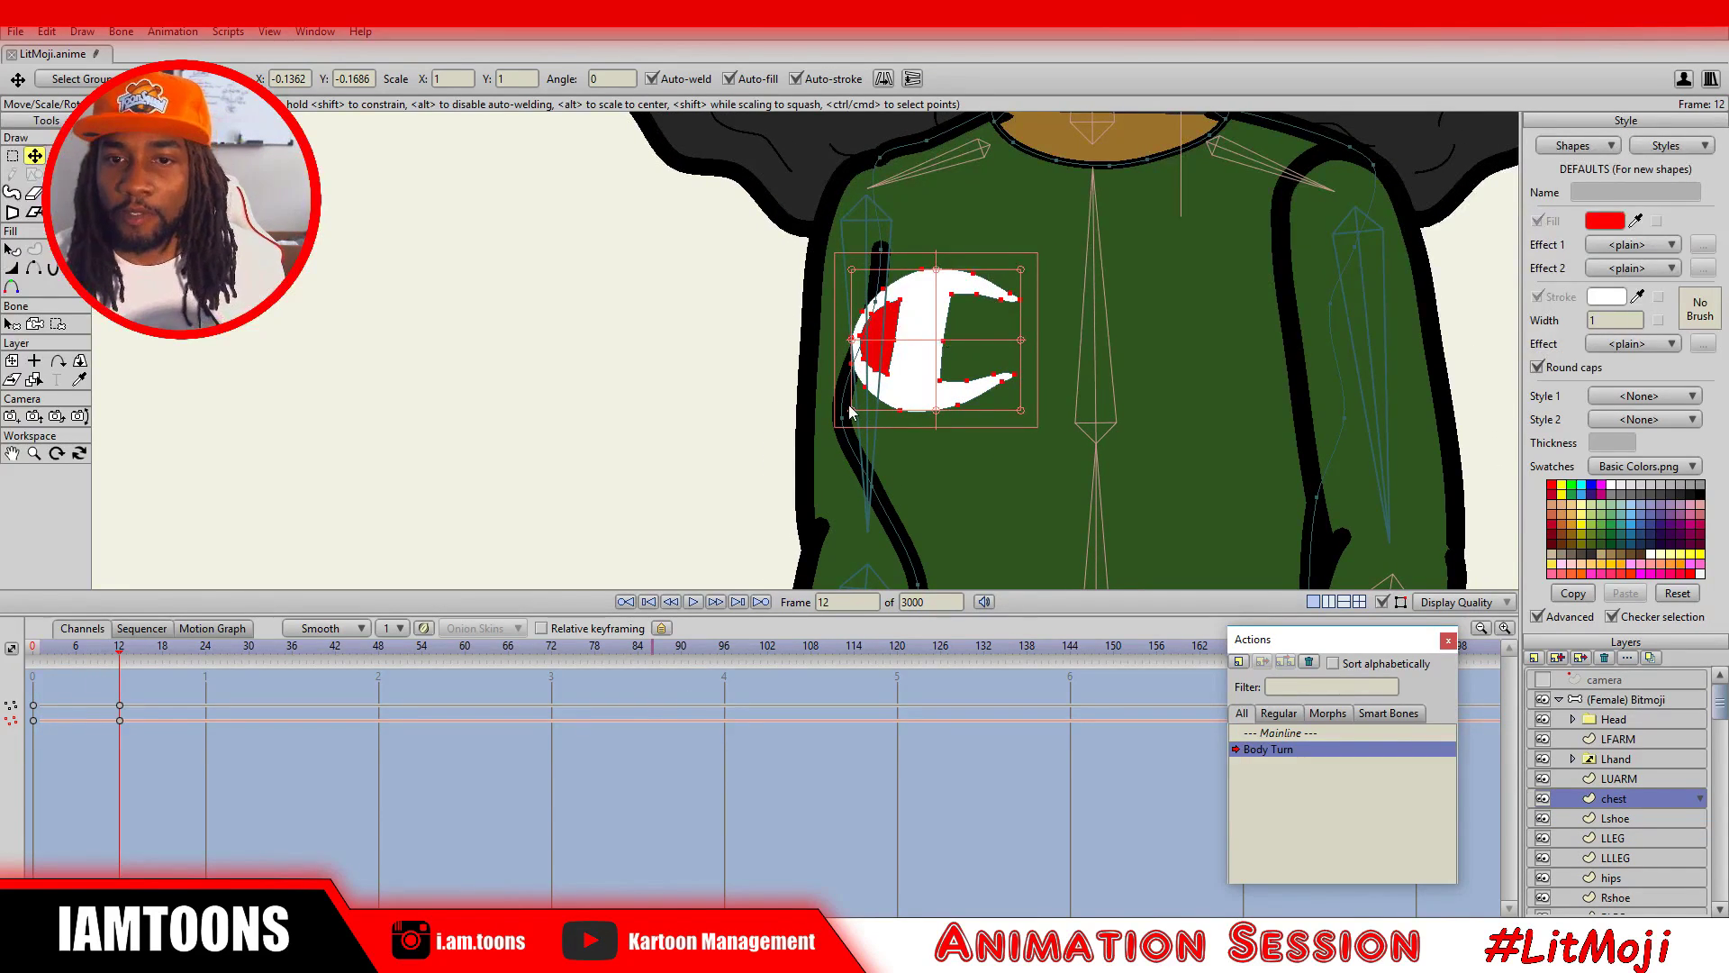
Reshape the lower corner of the chest outline hidden behind the character's left forearm at frame 12.
scroll(851, 411, down, 3)
scroll(917, 550, up, 4)
drag(971, 401, 928, 408)
drag(1064, 391, 1099, 385)
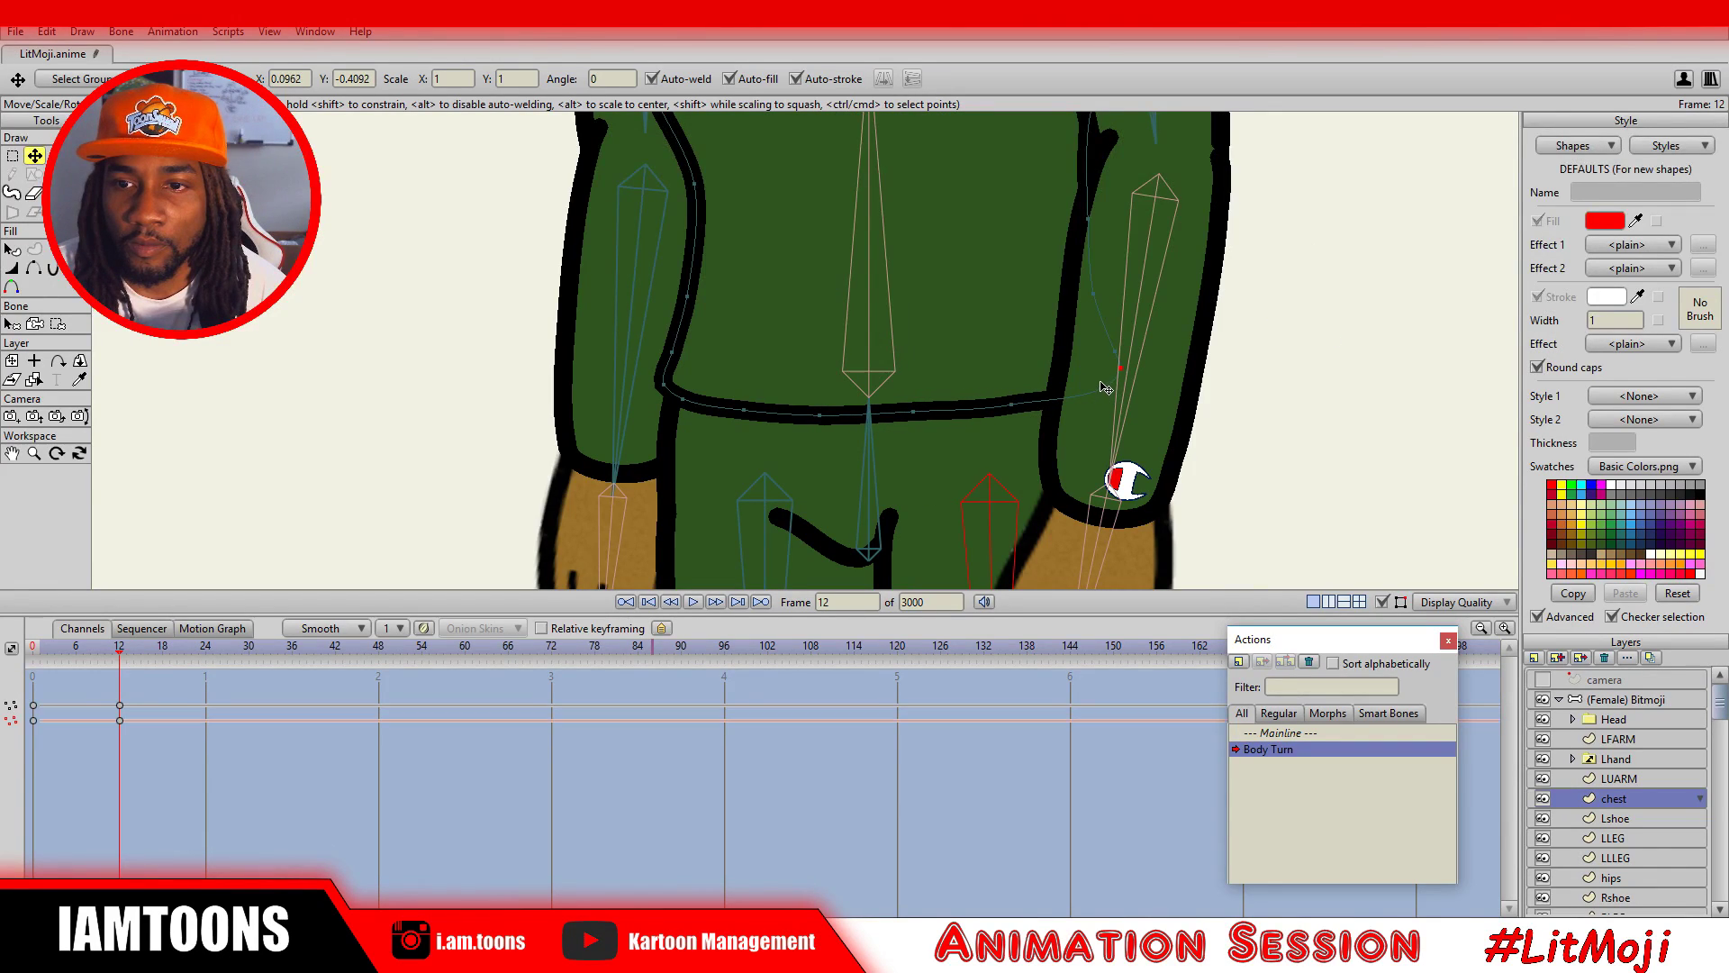
click(1094, 297)
drag(1105, 250, 1098, 253)
Smooth the bottom hem of the chest outline into a downward curve at frame 12 and check it across the frames.
scroll(1098, 262, down, 3)
scroll(751, 239, up, 3)
drag(707, 284, 710, 287)
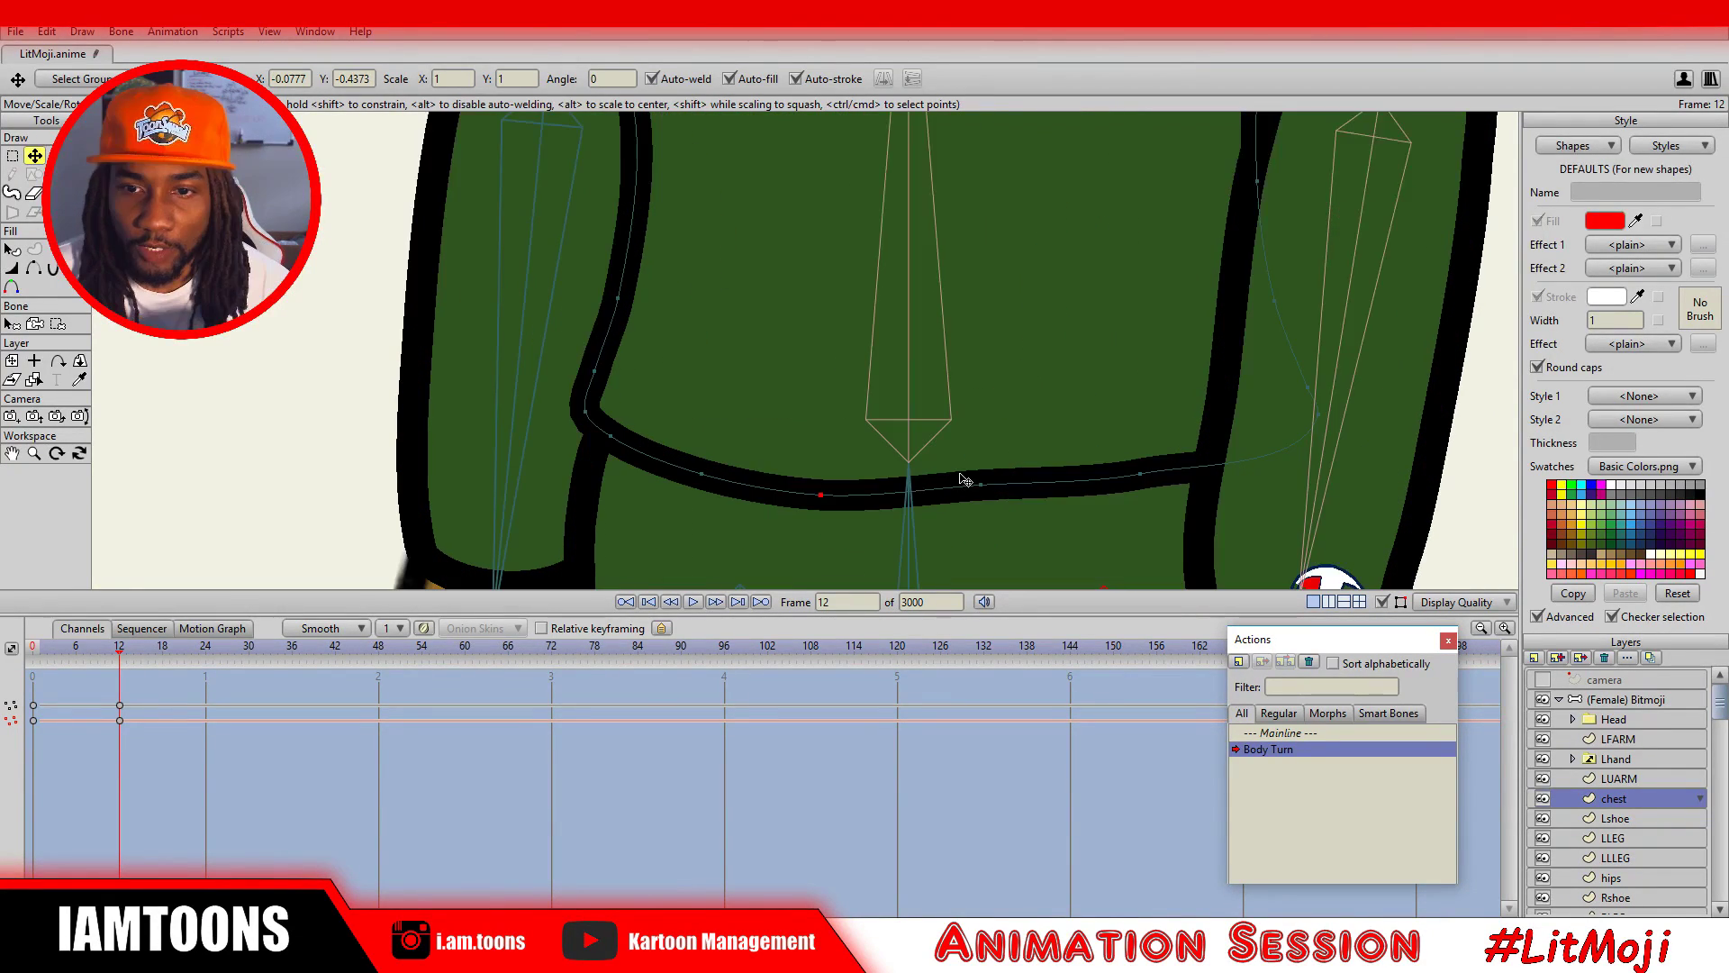
drag(964, 480, 949, 483)
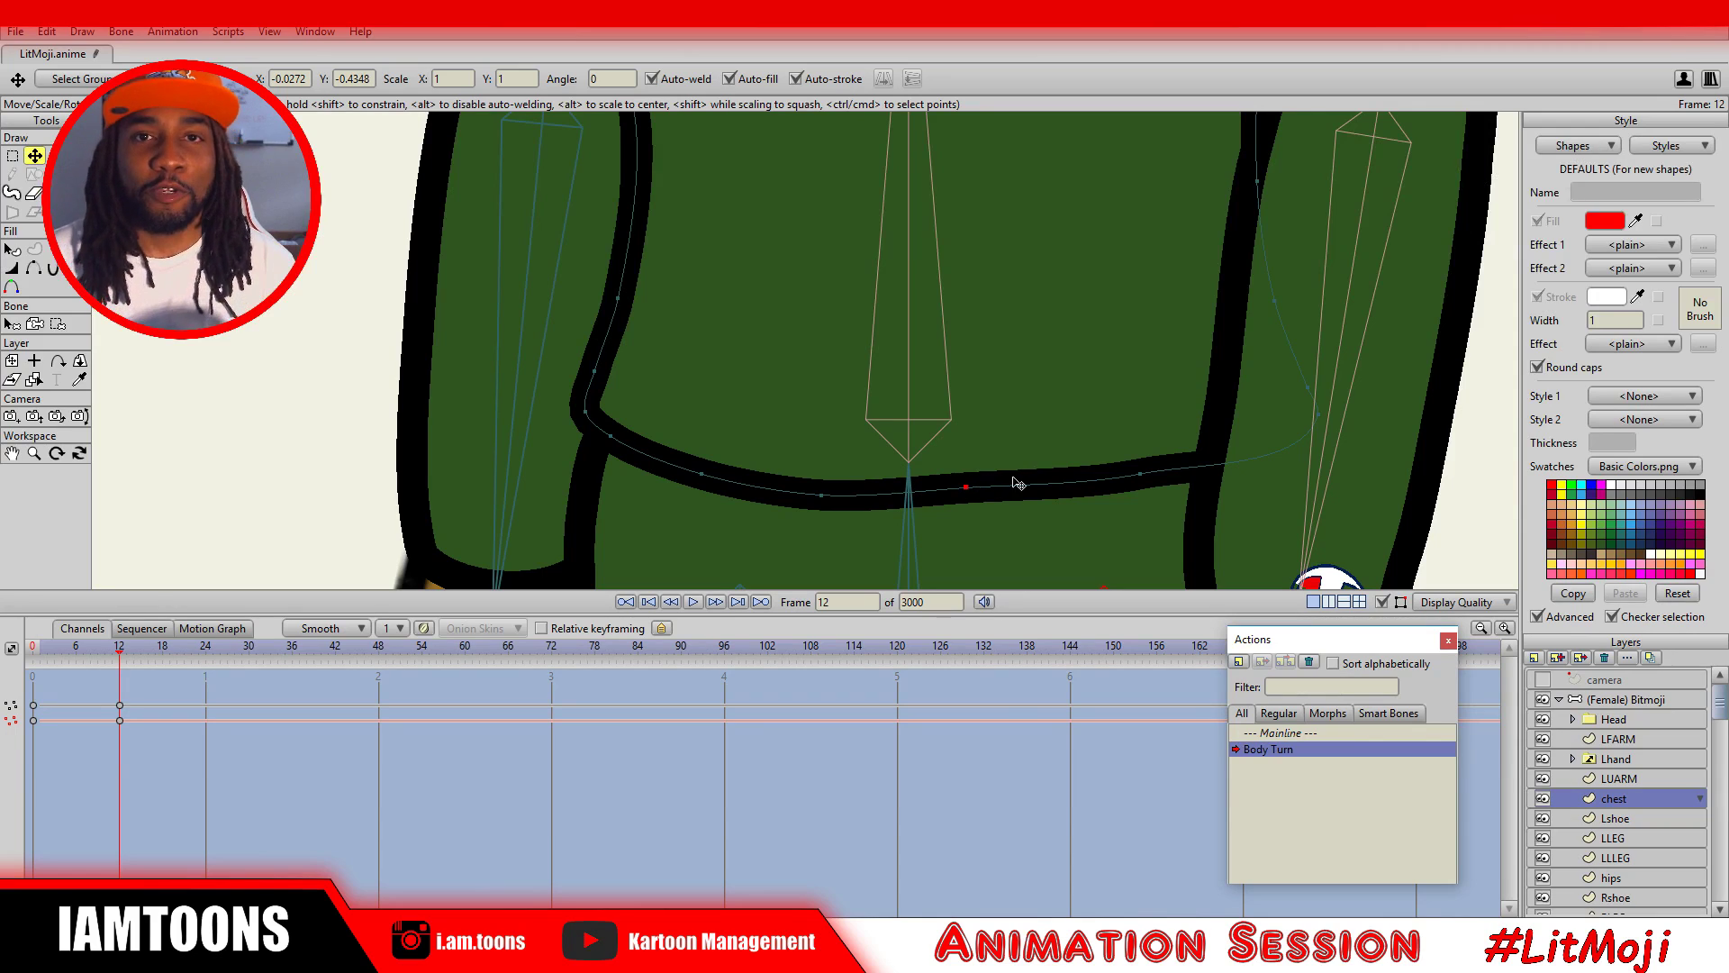
click(1126, 490)
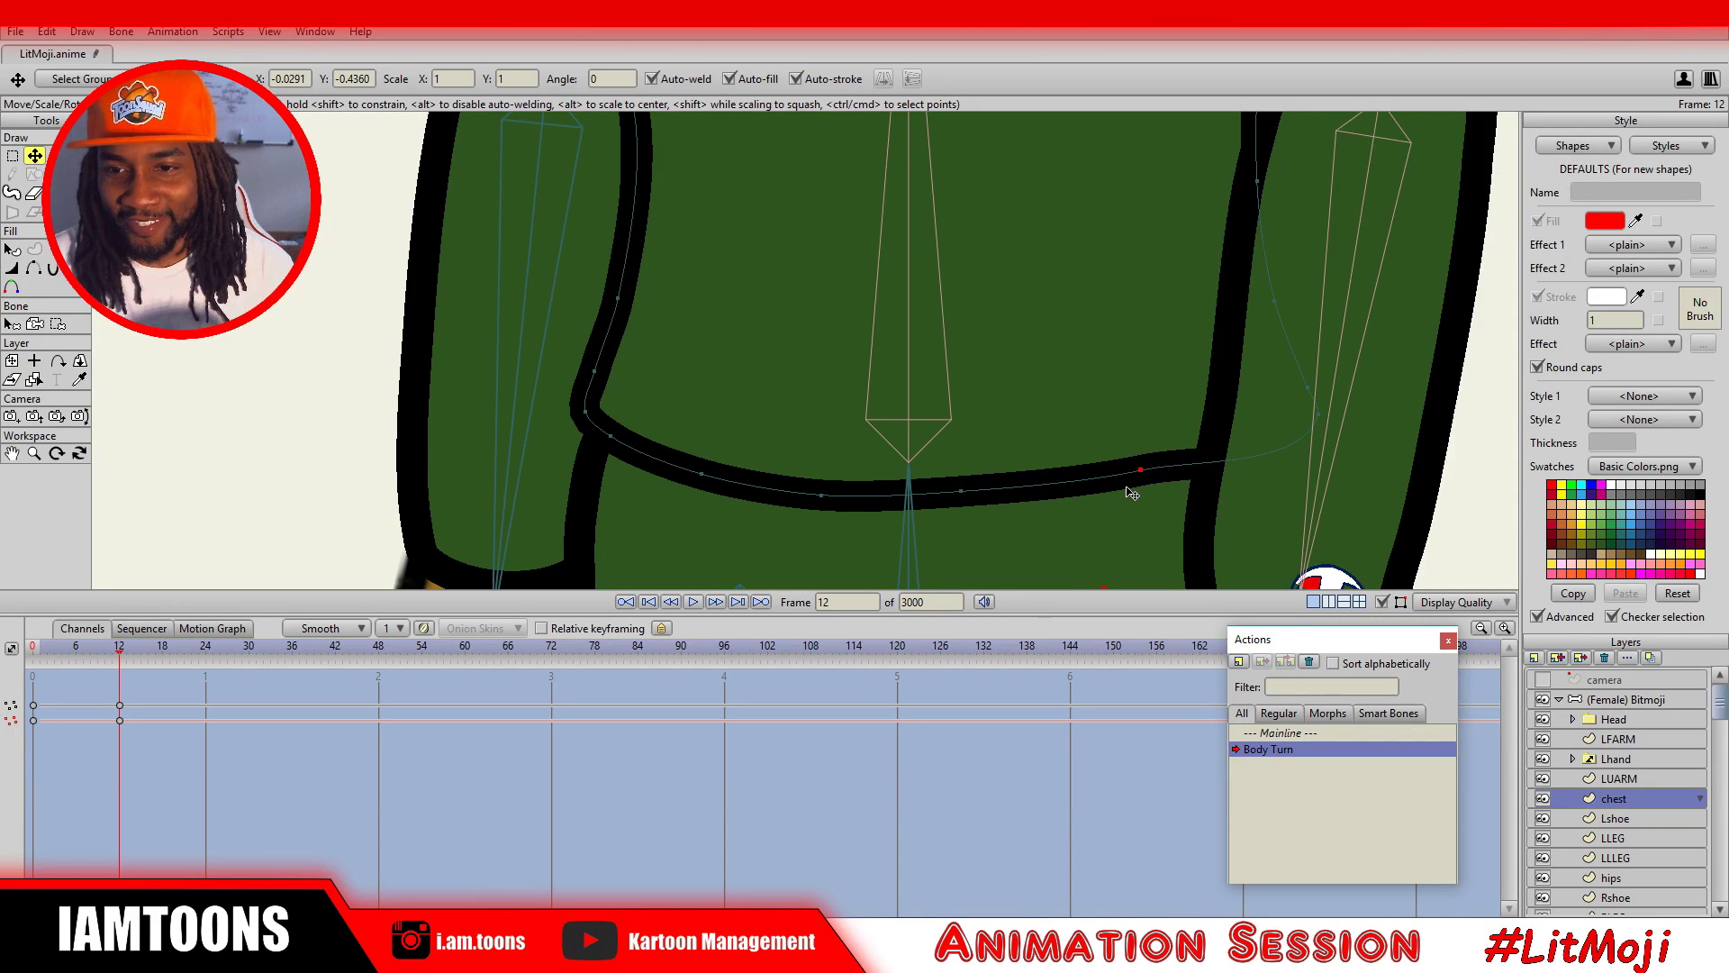
scroll(283, 731, up, 10)
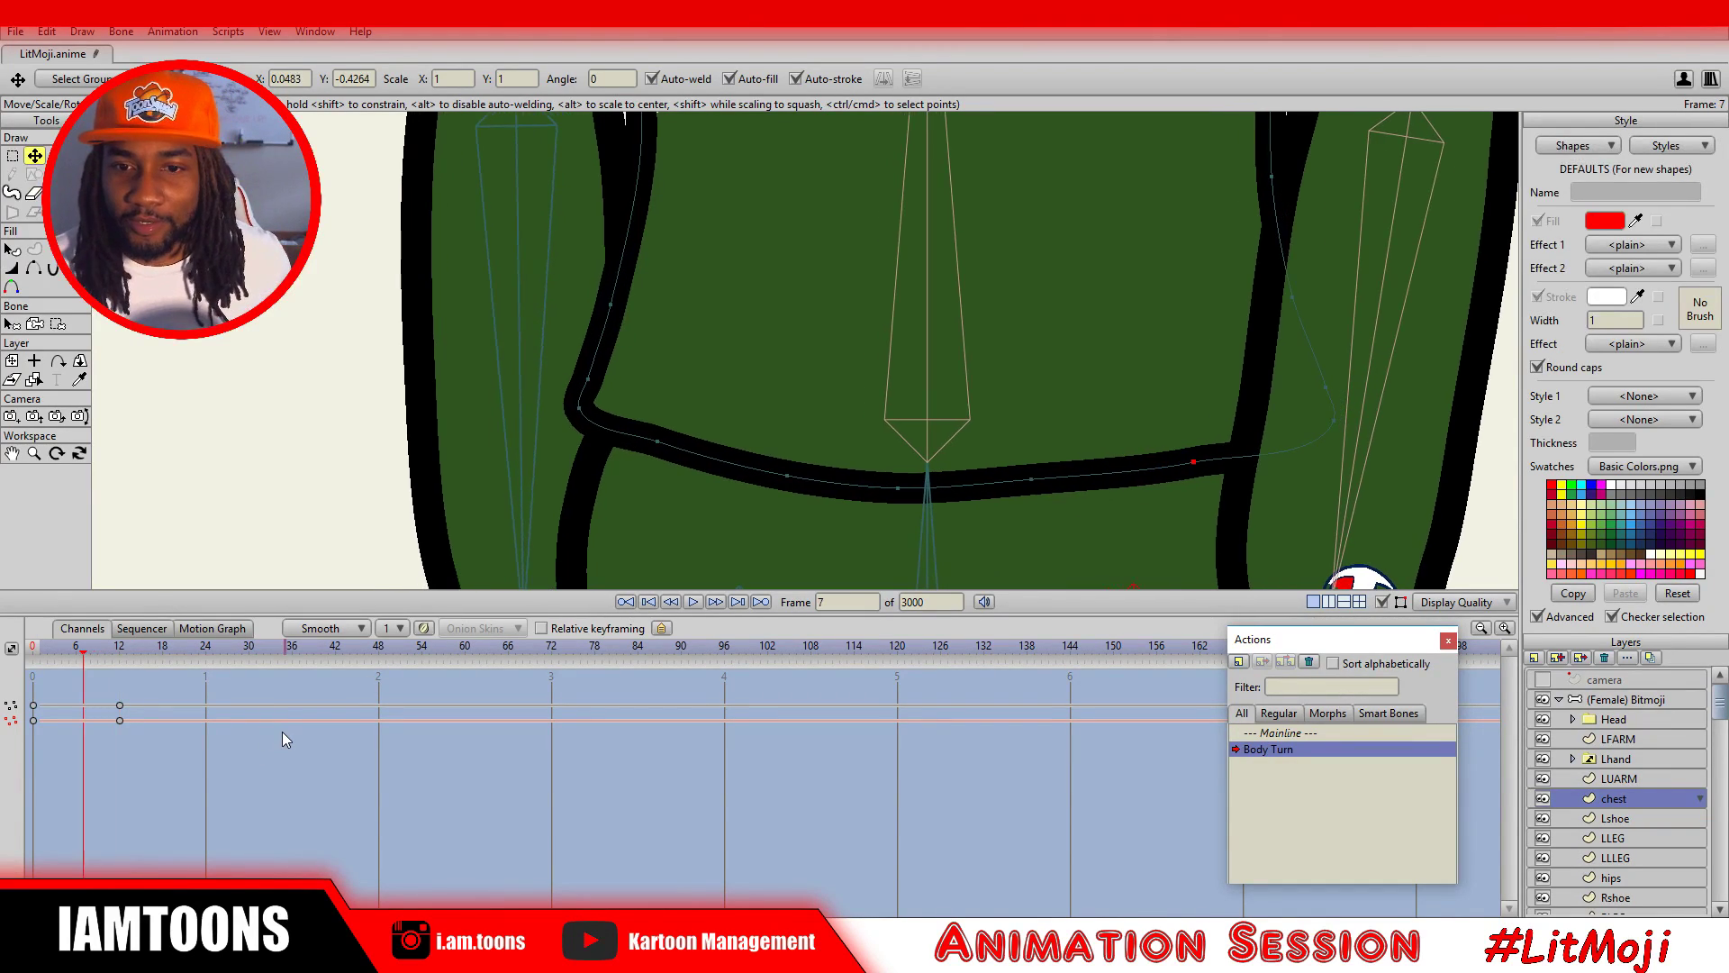
scroll(278, 728, down, 6)
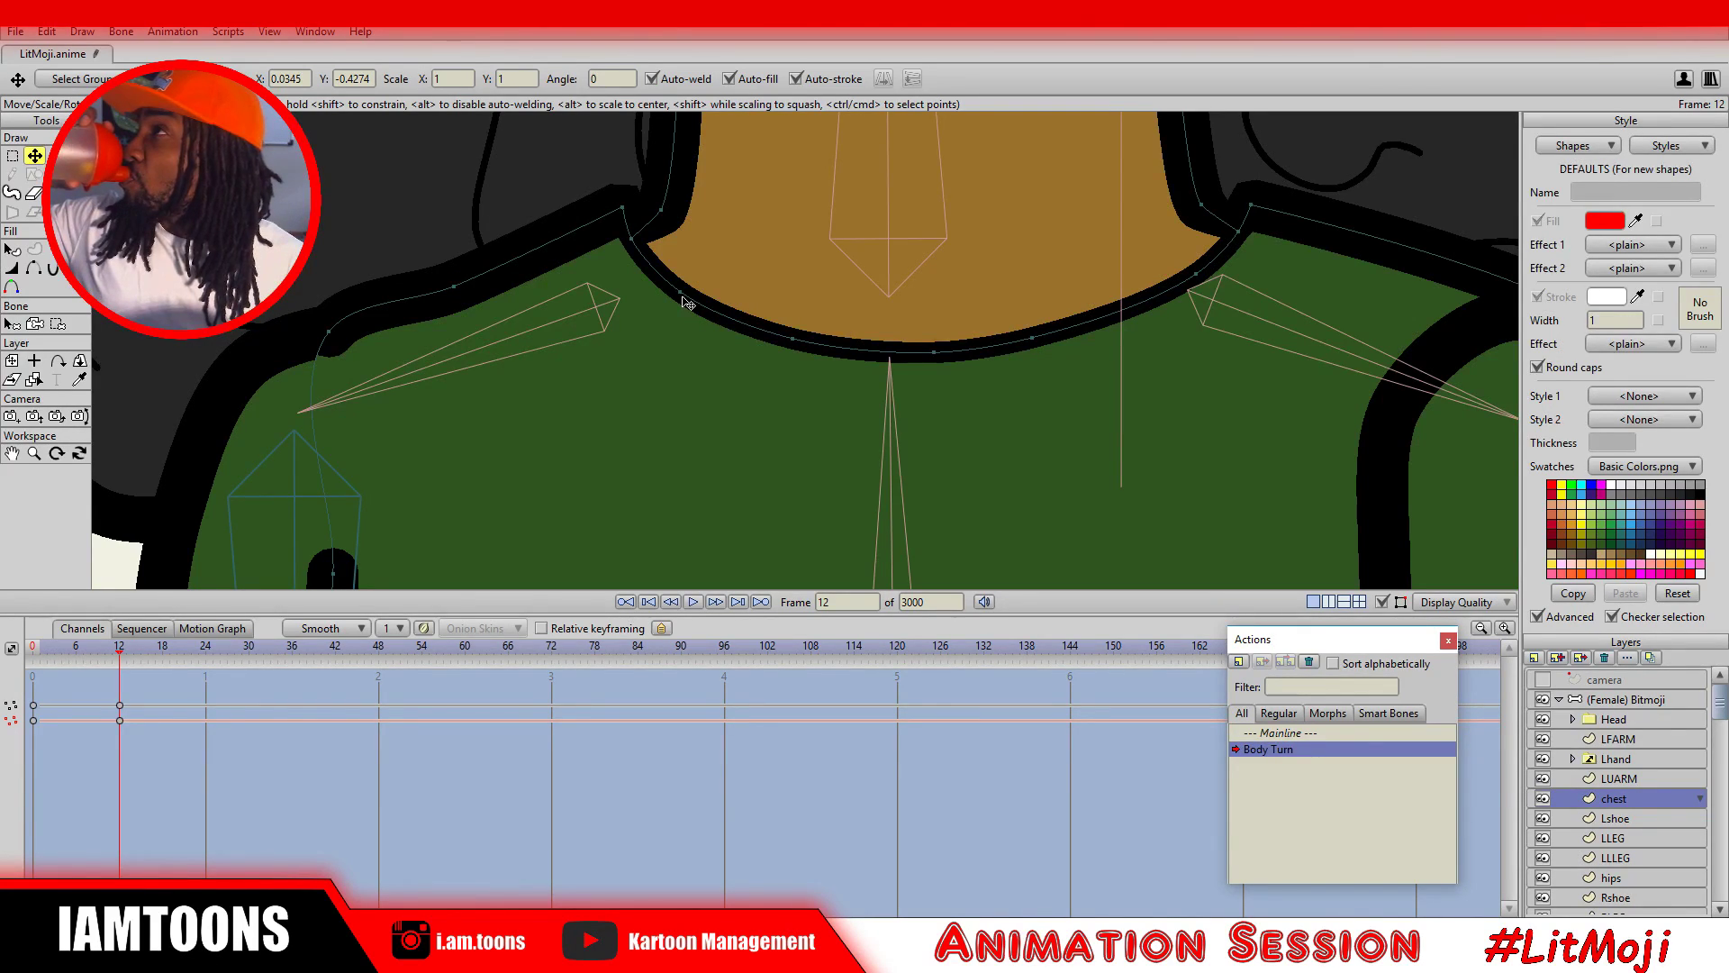
Reshape the chest neckline at frame 12 by pulling its collar points down and toward the character's right shoulder.
drag(625, 208, 628, 220)
drag(688, 301, 651, 319)
drag(805, 310, 818, 360)
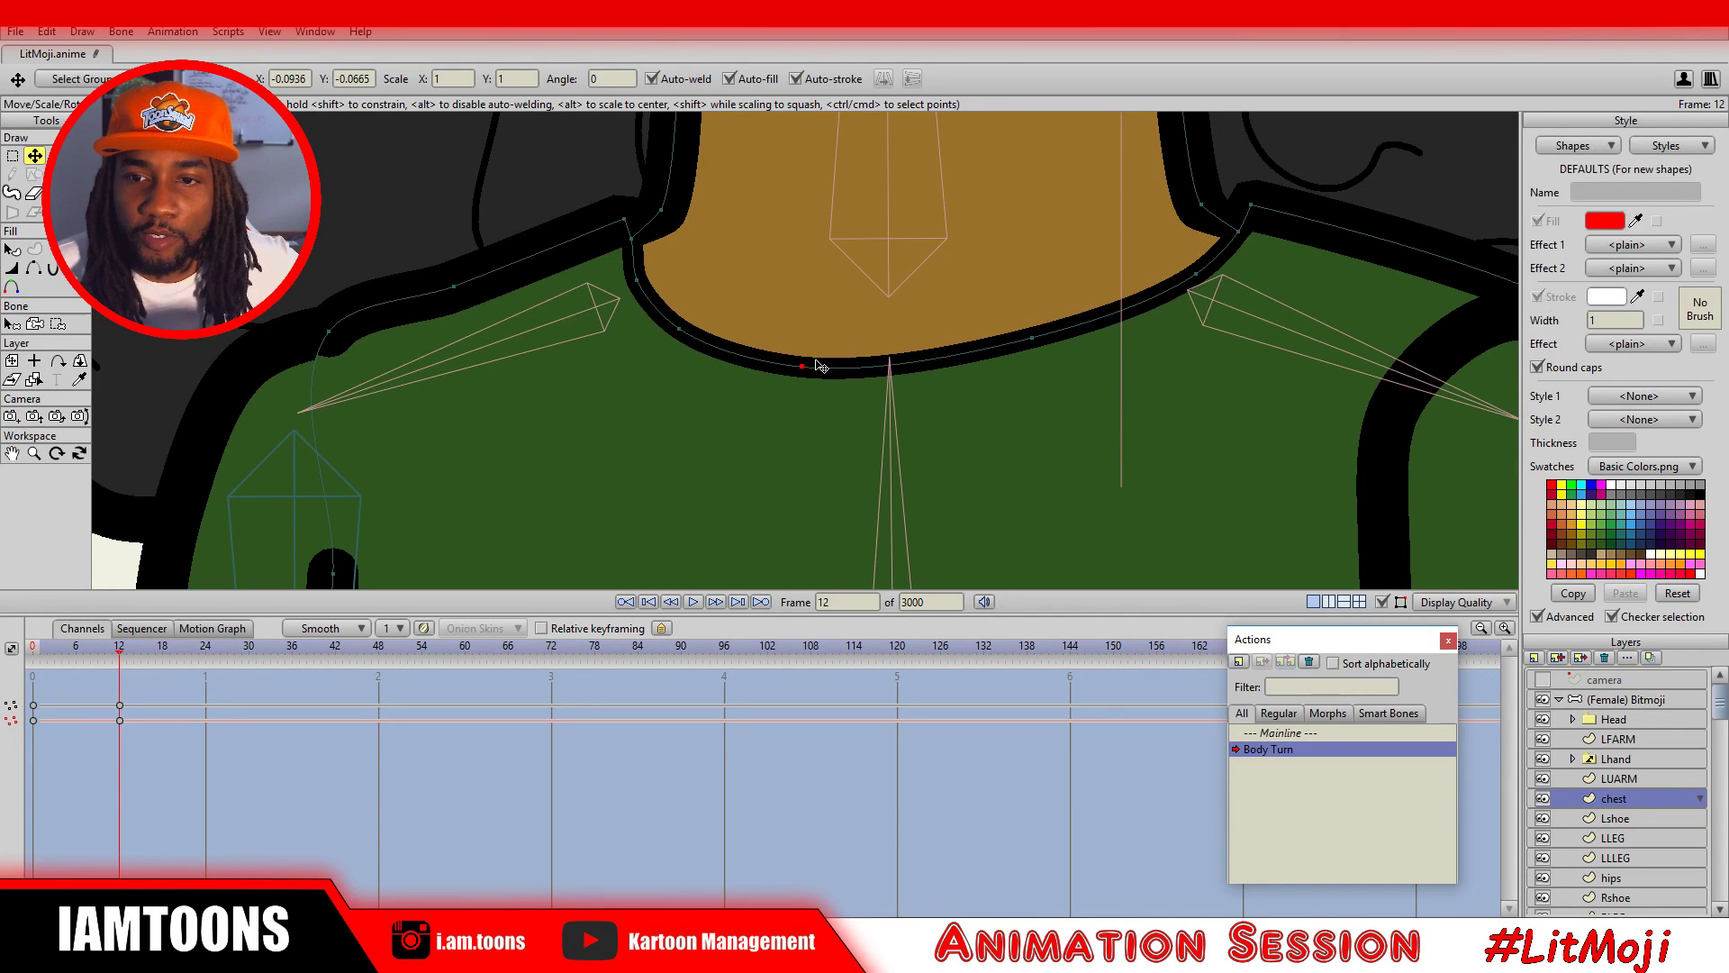
mouse_move(1061, 339)
mouse_down()
mouse_move(1020, 356)
mouse_move(1045, 358)
mouse_up()
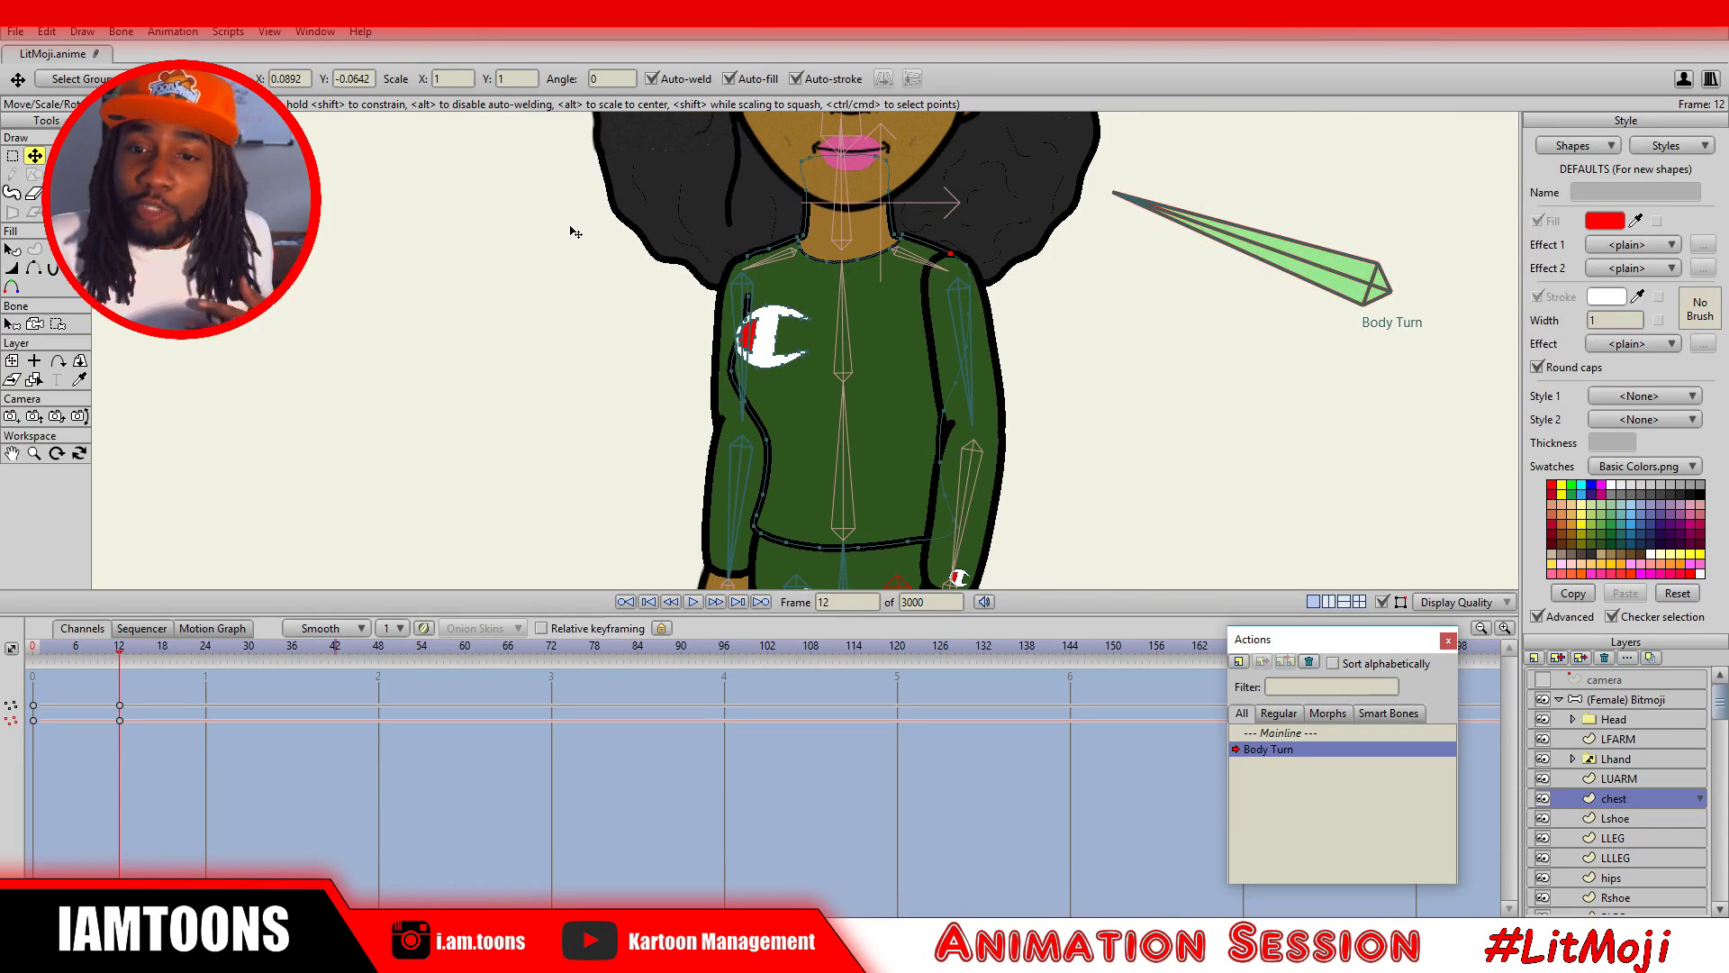
scroll(575, 233, down, 5)
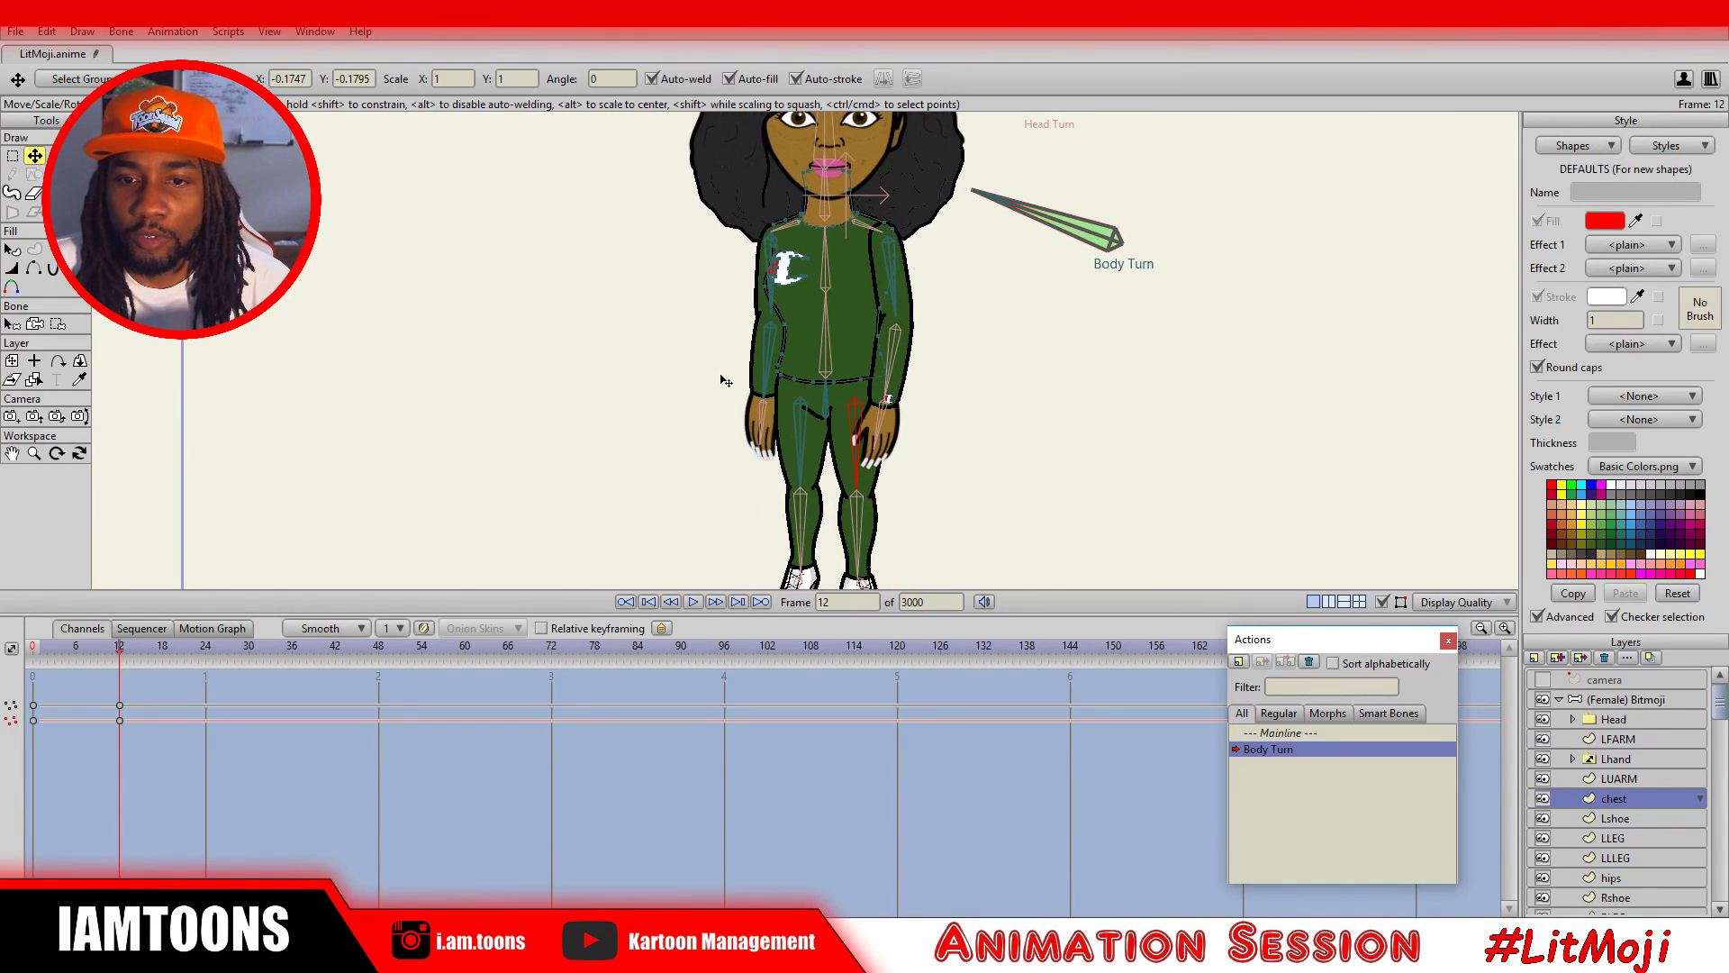
drag(797, 389, 803, 429)
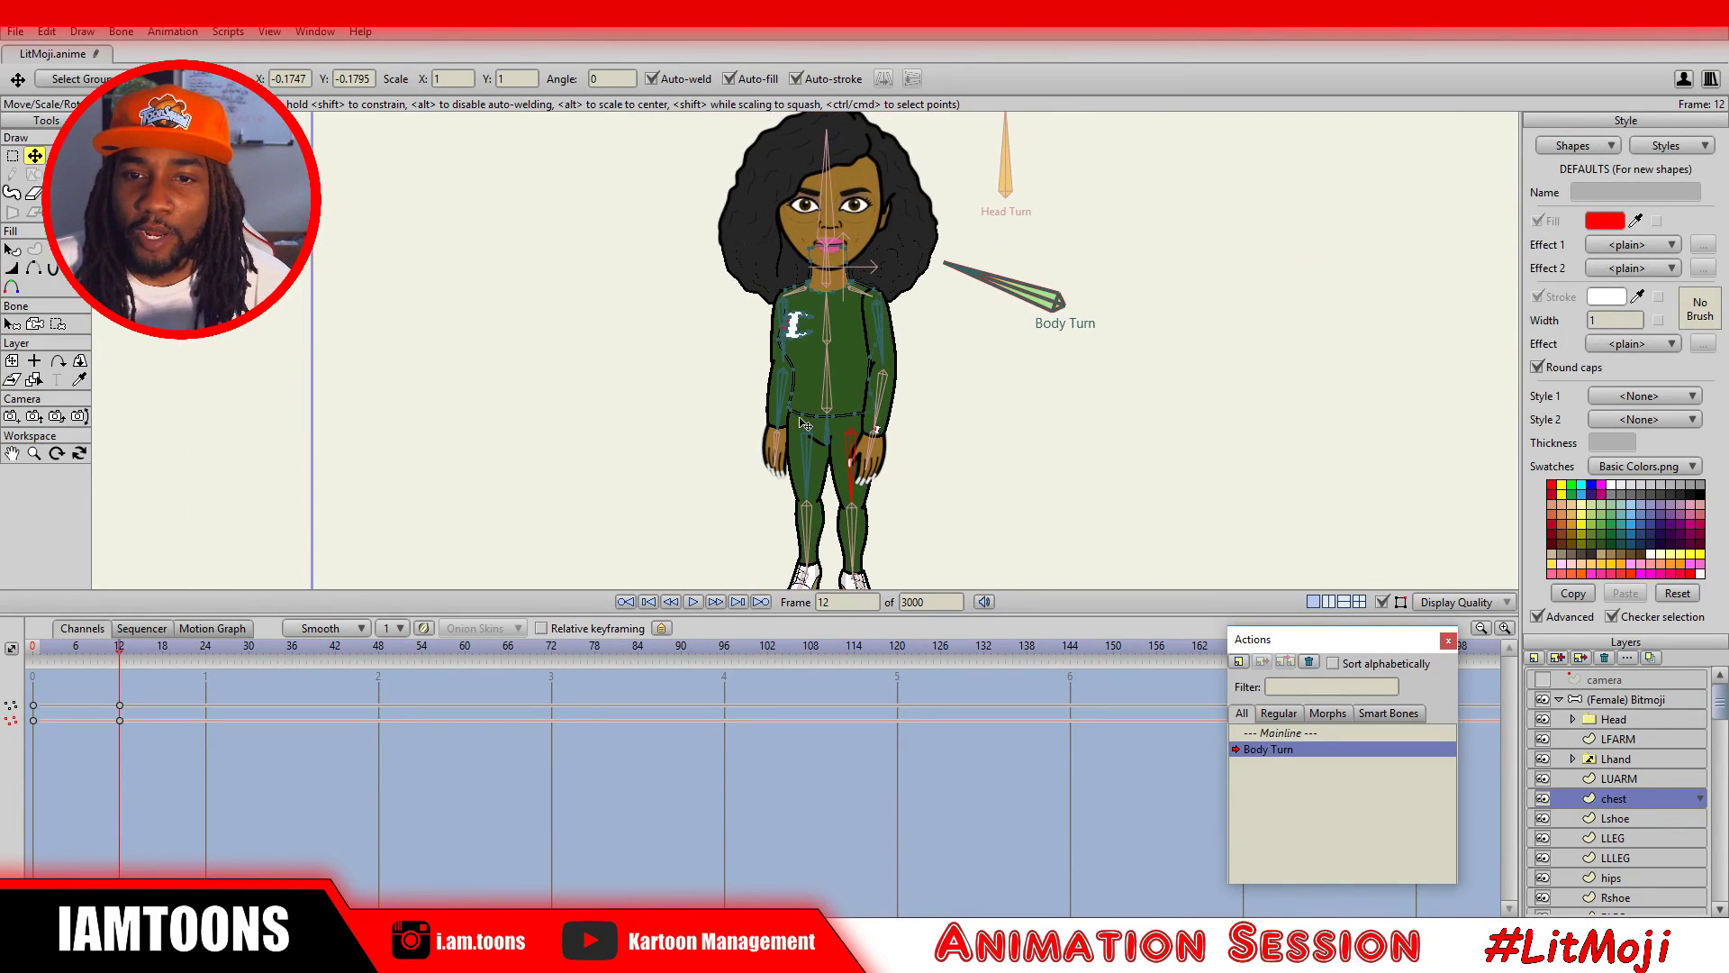
Return to the Mainline, select the (Female) Bitmoji layer and test the Body Turn and right arm bones with Manipulate Bones.
double_click(1304, 736)
click(1587, 702)
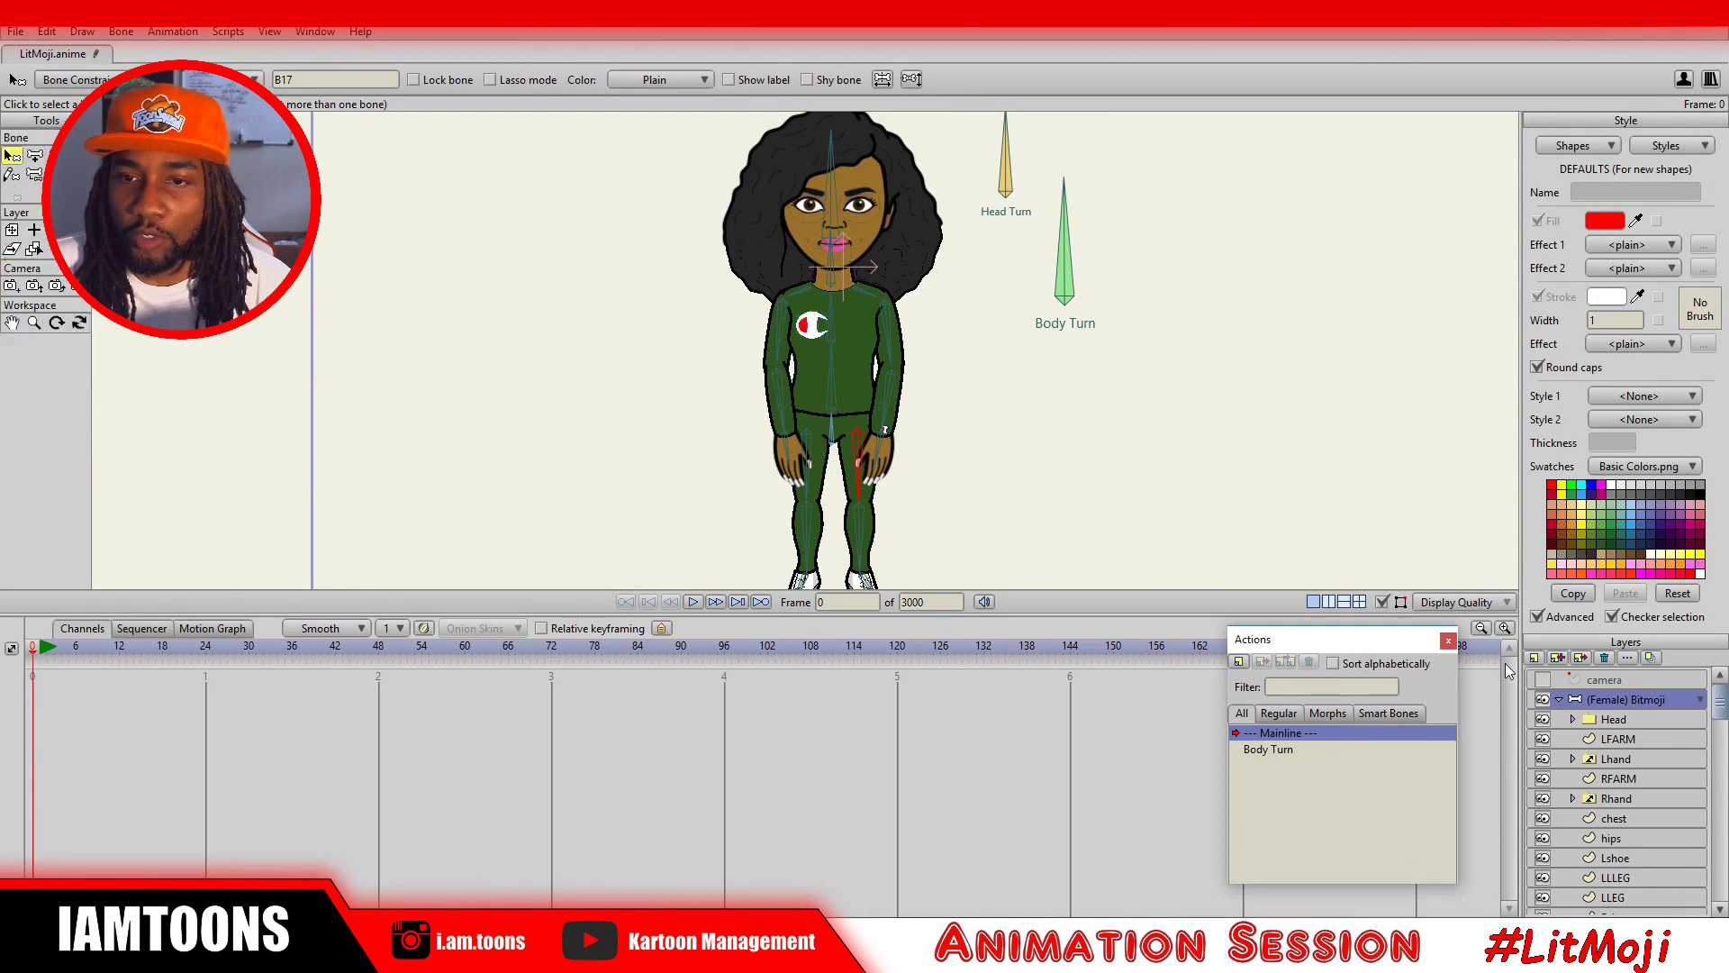
key(z)
drag(1127, 232, 991, 351)
drag(788, 388, 745, 386)
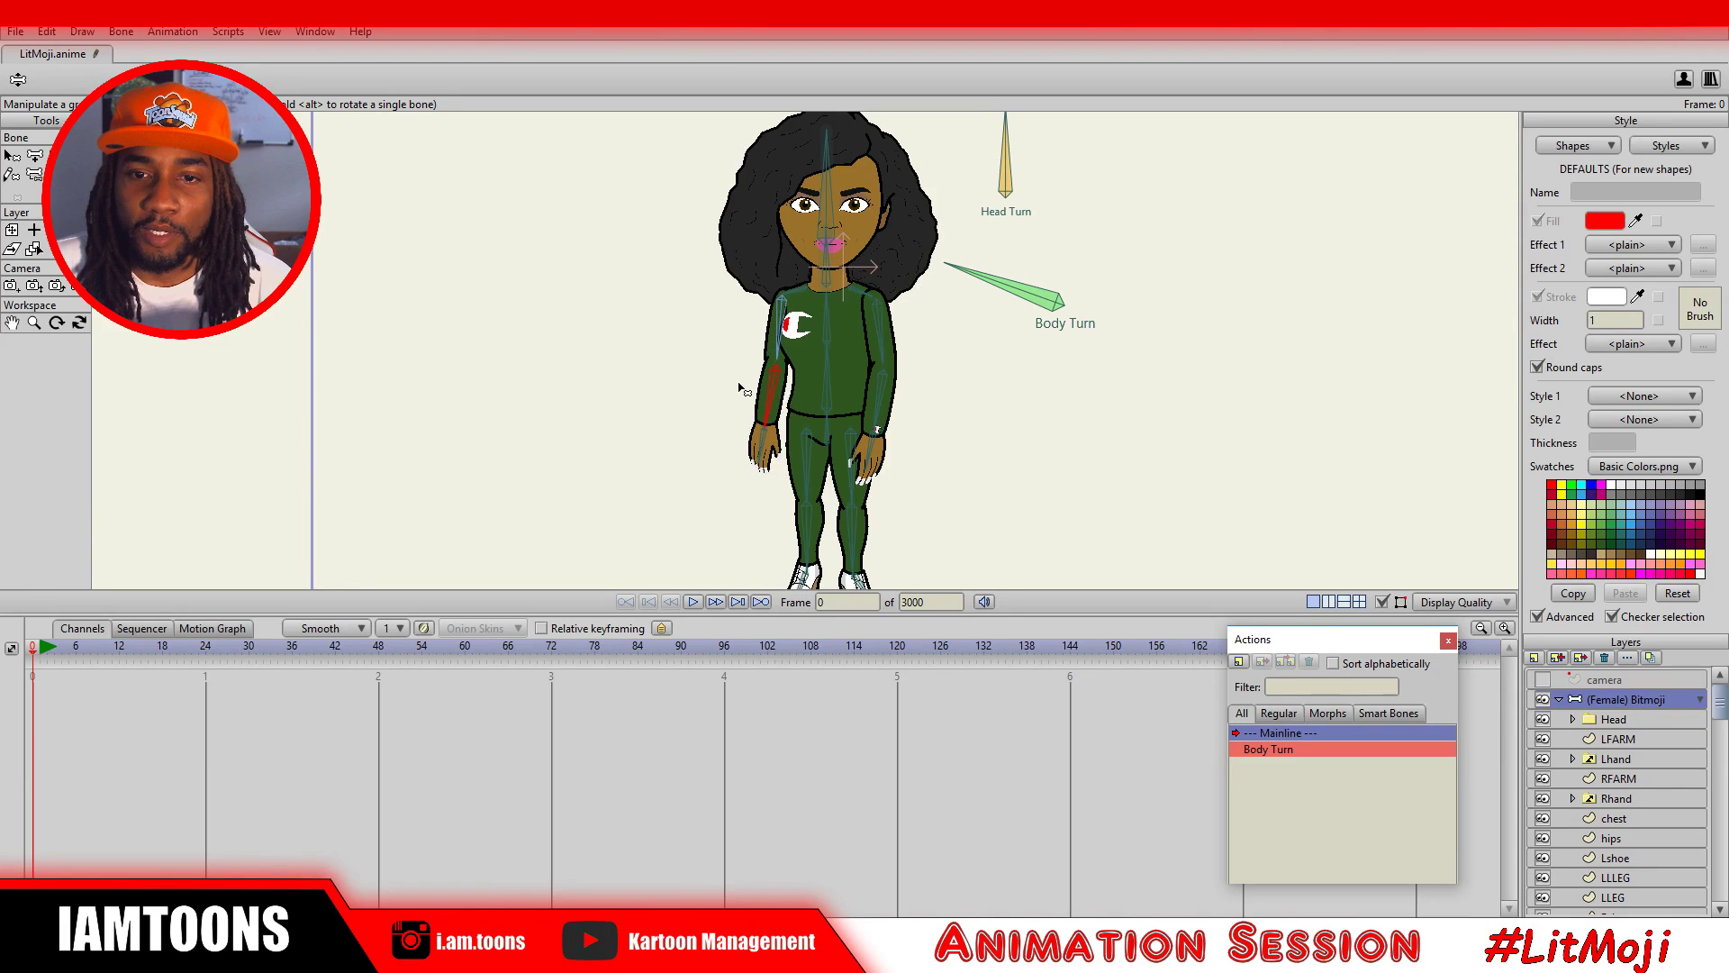
Rotate the Body Turn bone at frame 1, swing the right arm outward and bend the left forearm across the chest.
click(41, 652)
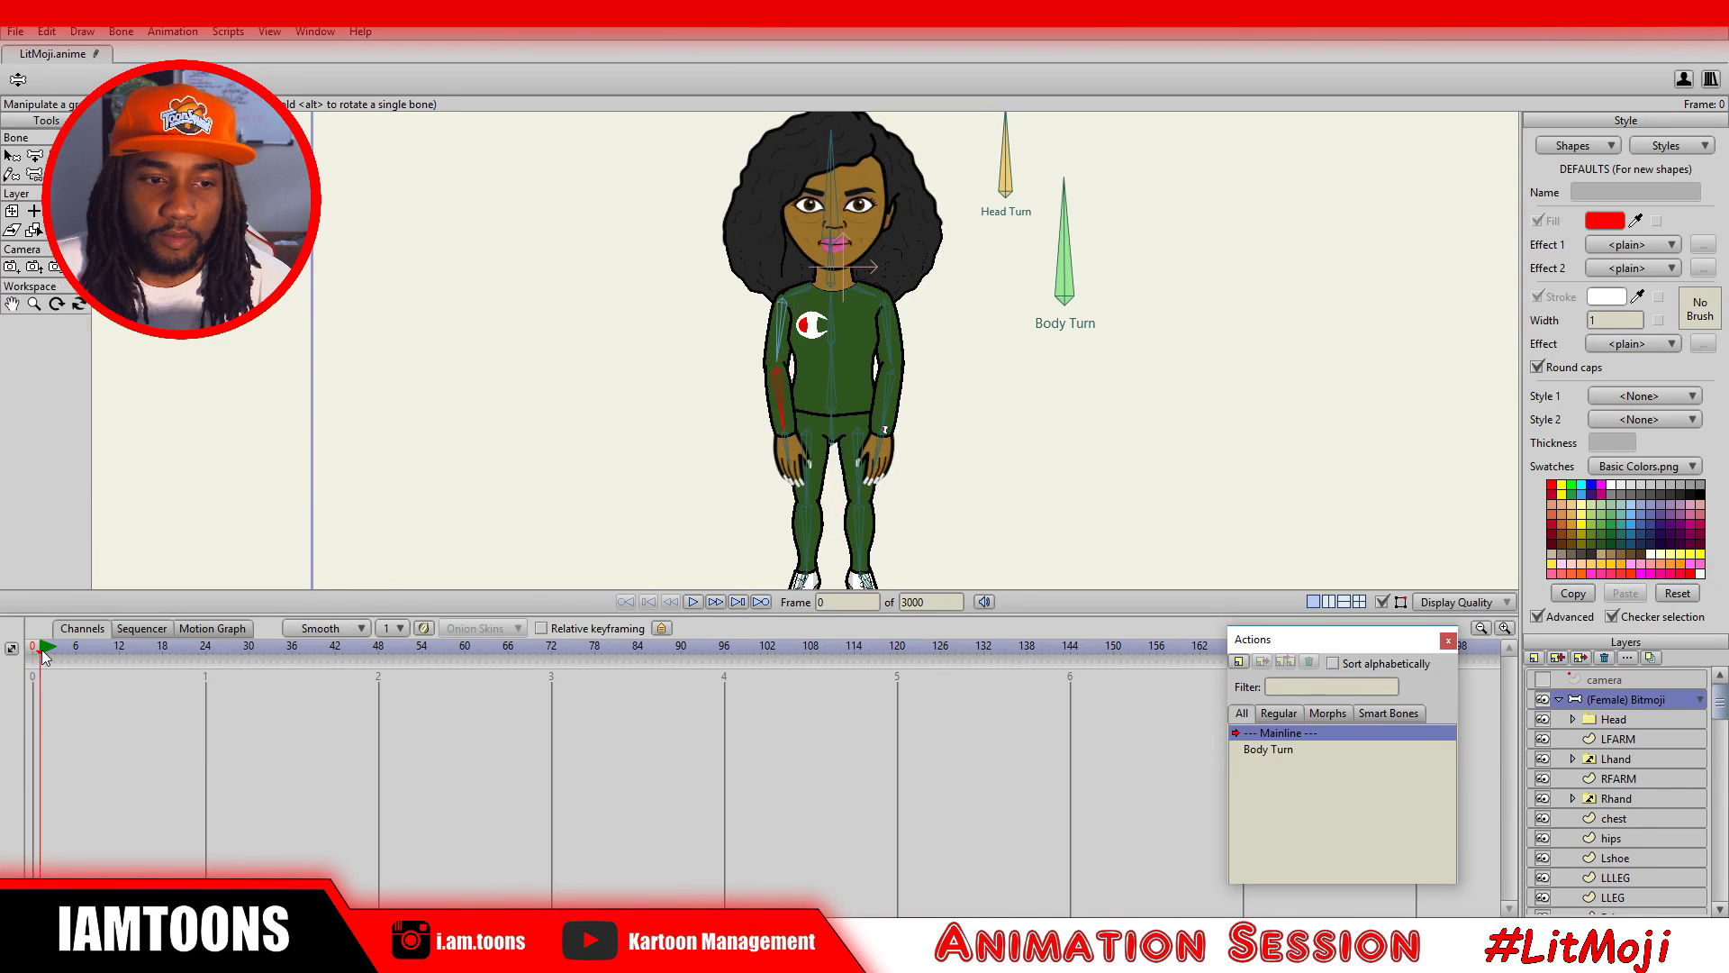
drag(1117, 236, 916, 371)
scroll(811, 378, up, 3)
drag(785, 440, 610, 494)
drag(909, 502, 984, 590)
drag(967, 450, 842, 363)
drag(953, 513, 956, 304)
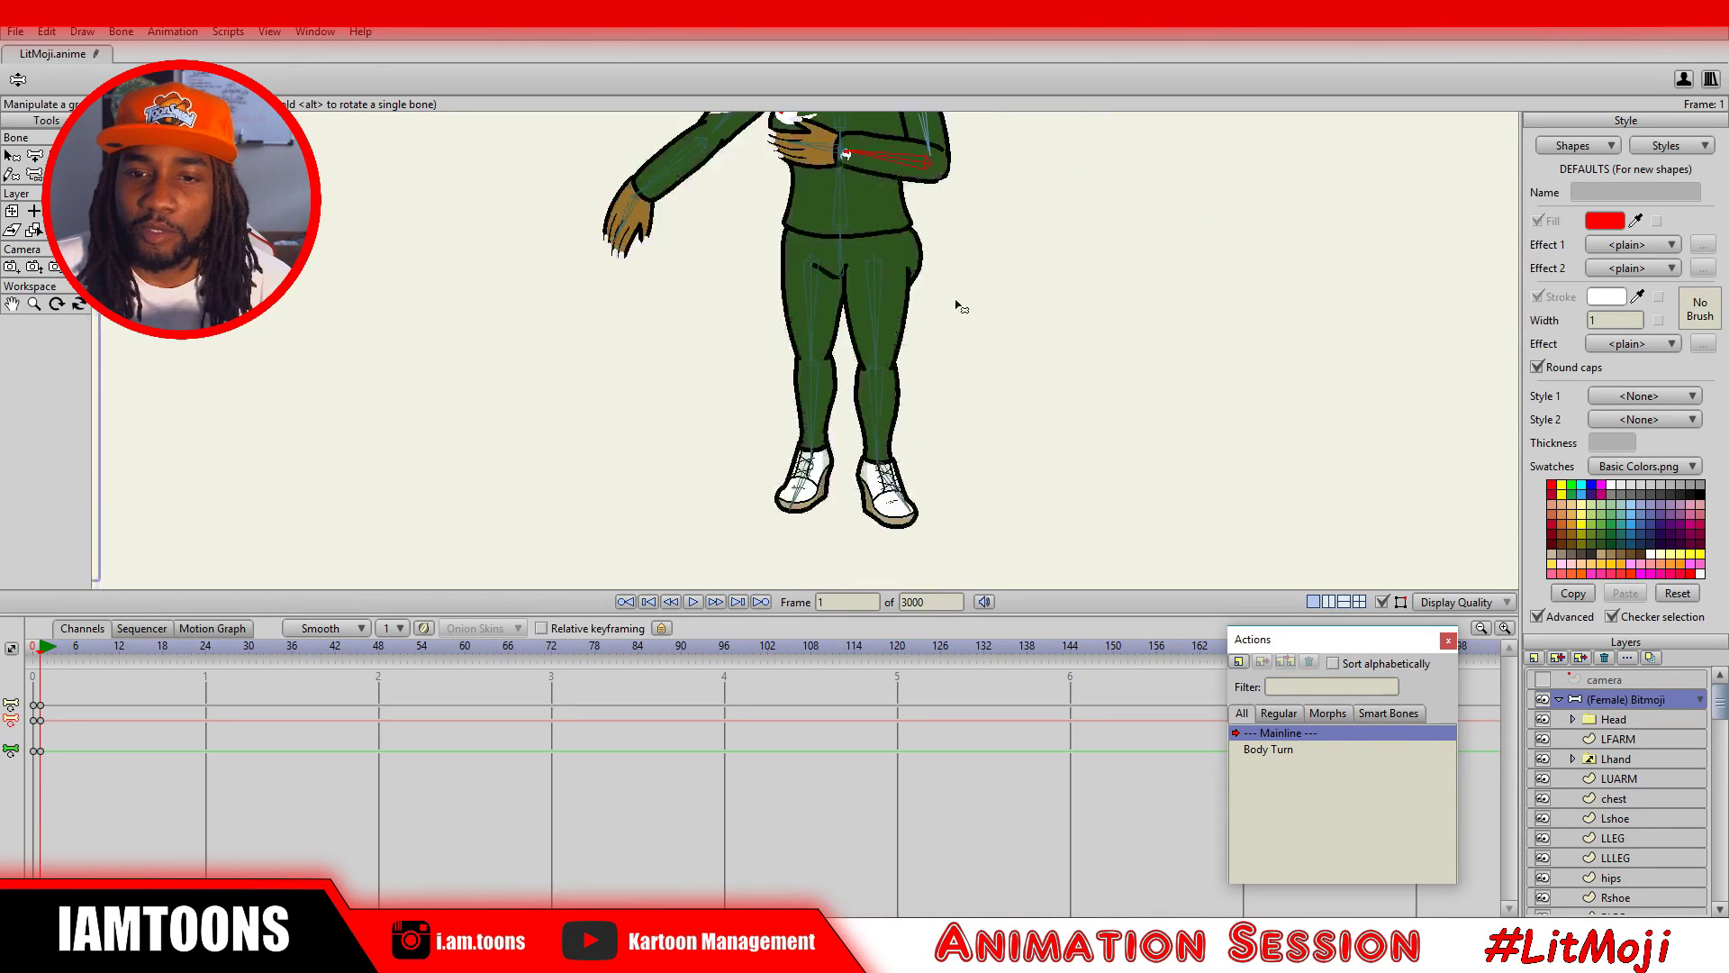
Bend the character's left knee at frame 1 by lifting the lower leg out to the side.
scroll(962, 307, down, 2)
scroll(919, 191, up, 3)
click(894, 455)
drag(894, 455, 977, 347)
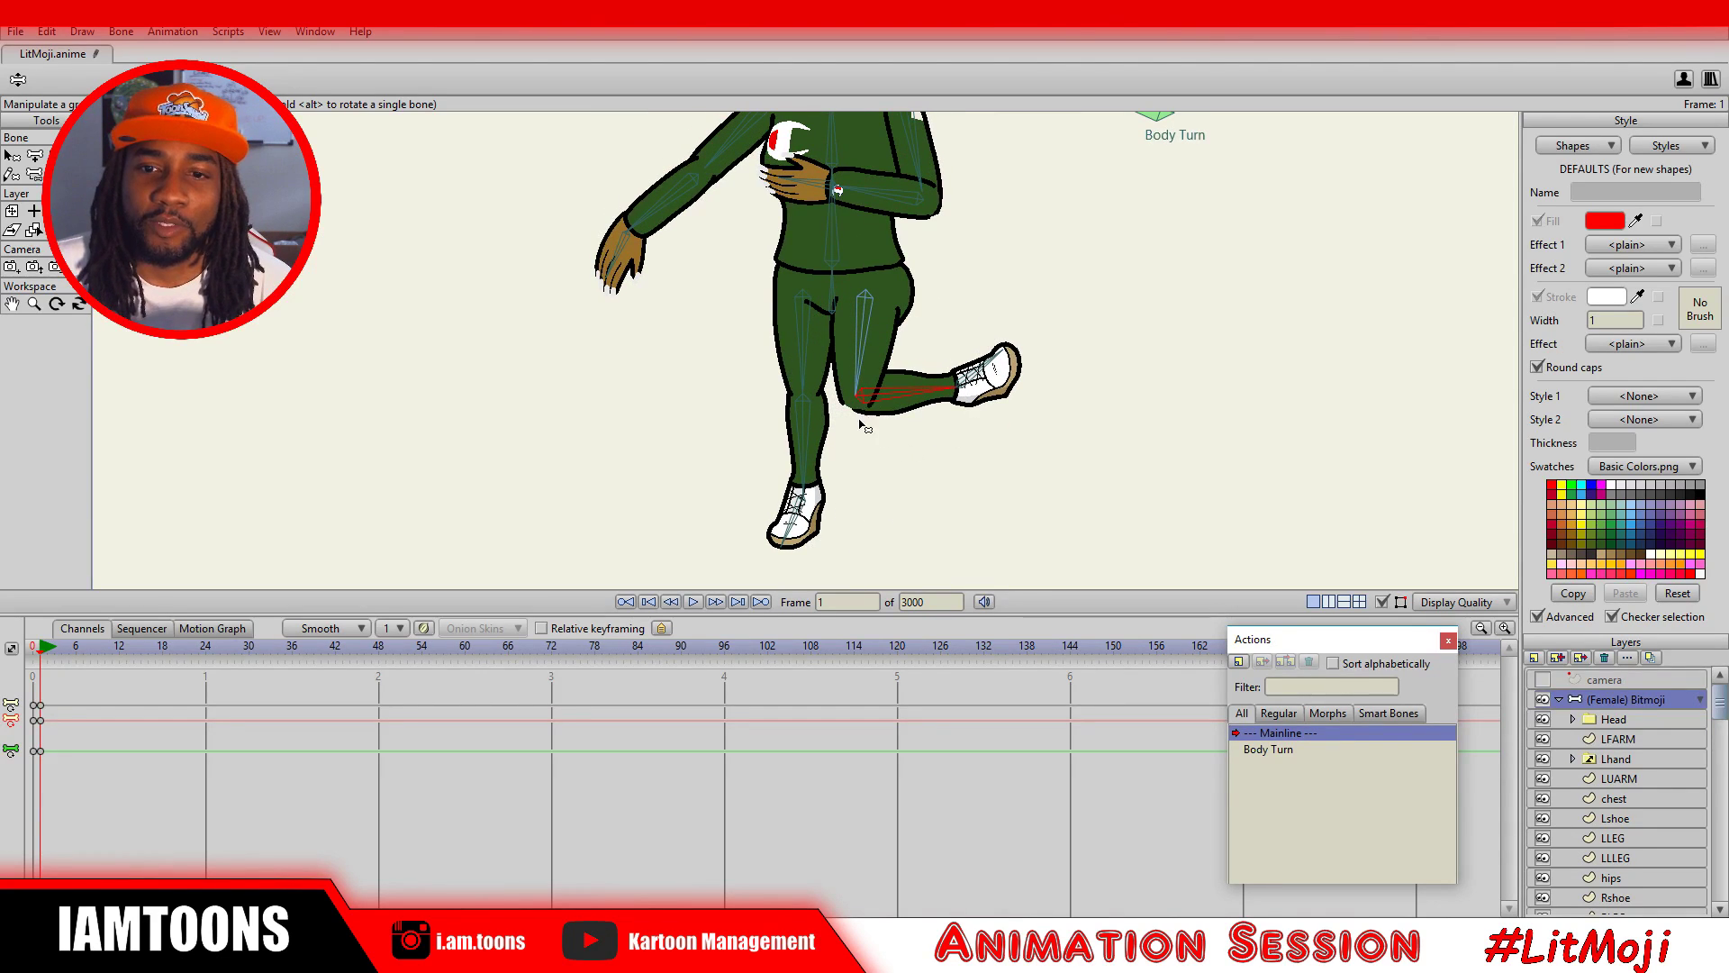
Lower the bent left leg back to the ground at frame 1 and adjust the right lower leg beneath its thigh.
scroll(864, 421, up, 3)
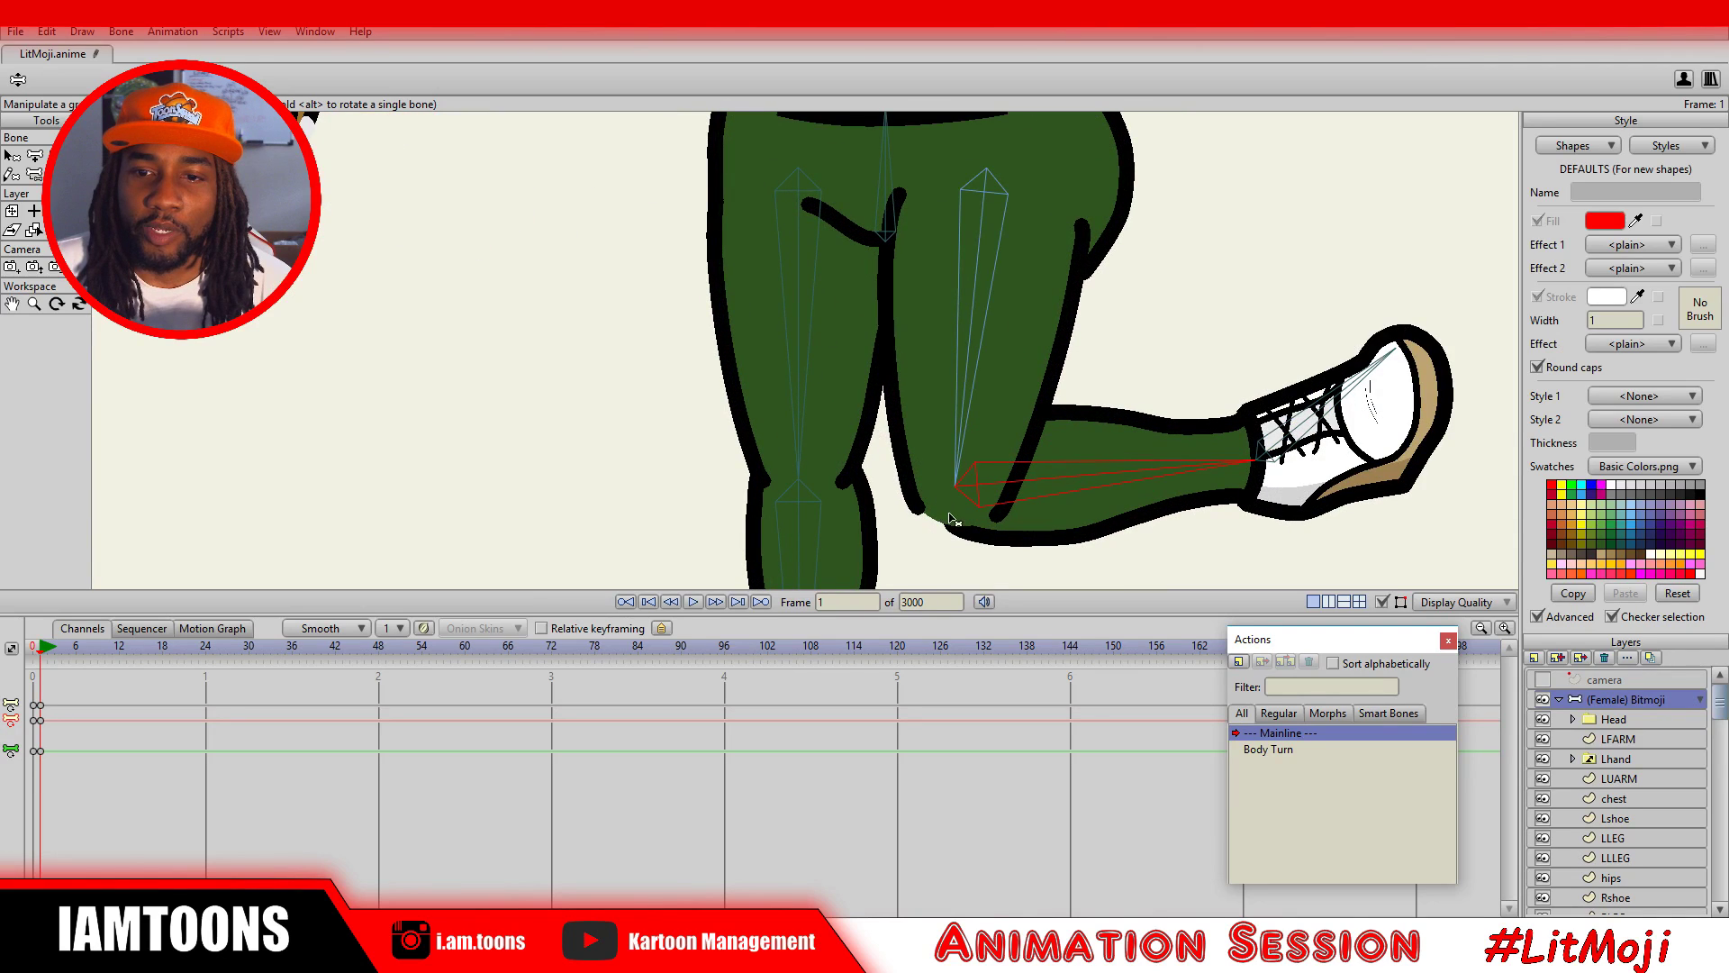
drag(1069, 472, 948, 569)
scroll(945, 469, down, 3)
drag(812, 530, 773, 618)
scroll(813, 461, down, 3)
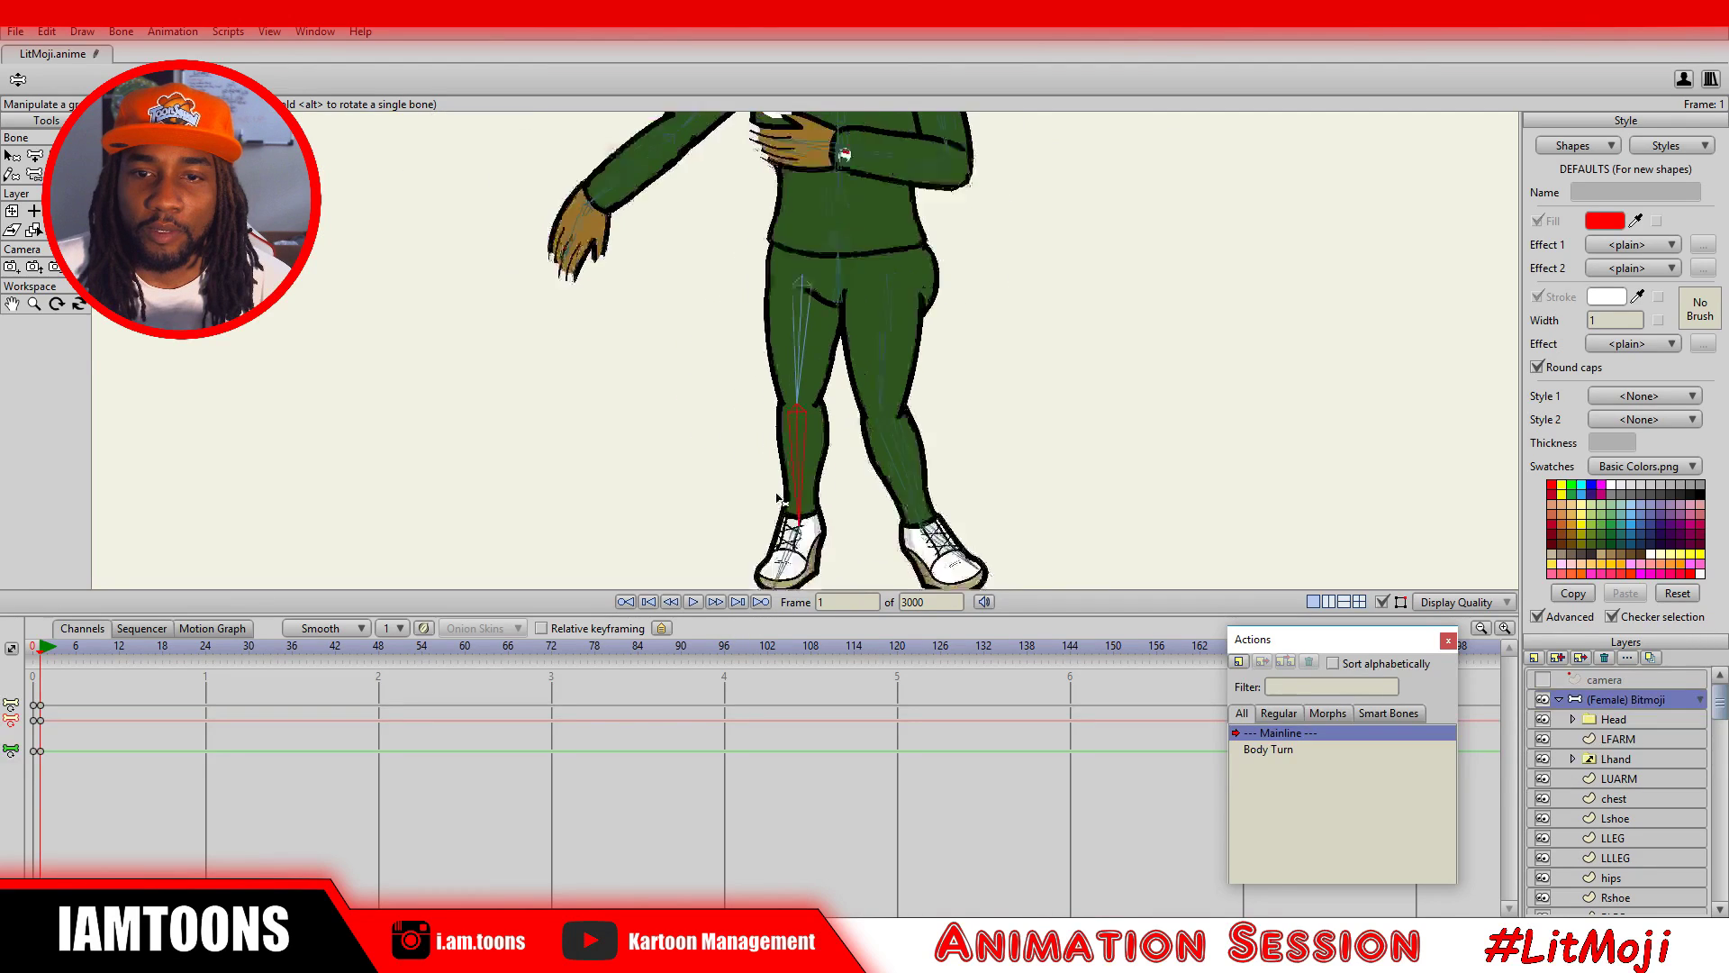
drag(815, 461, 781, 531)
Swing the right leg across toward the character's left and adjust its knee bend to test the leg joints.
drag(777, 401, 950, 484)
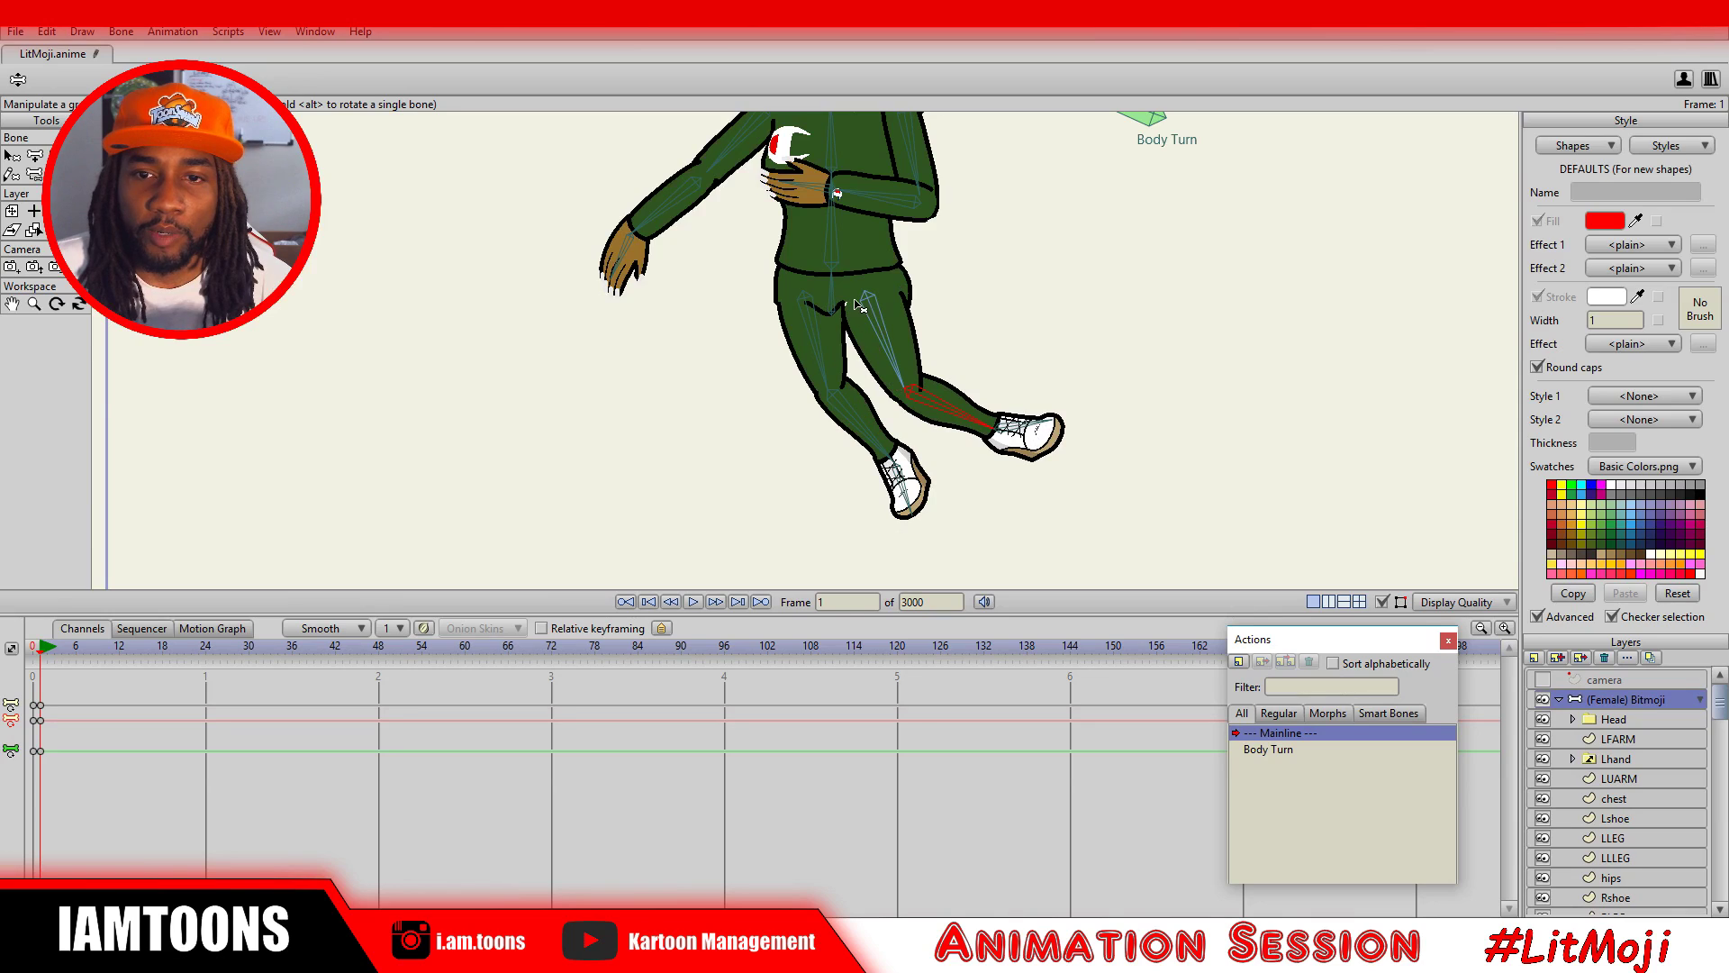
drag(878, 408, 830, 362)
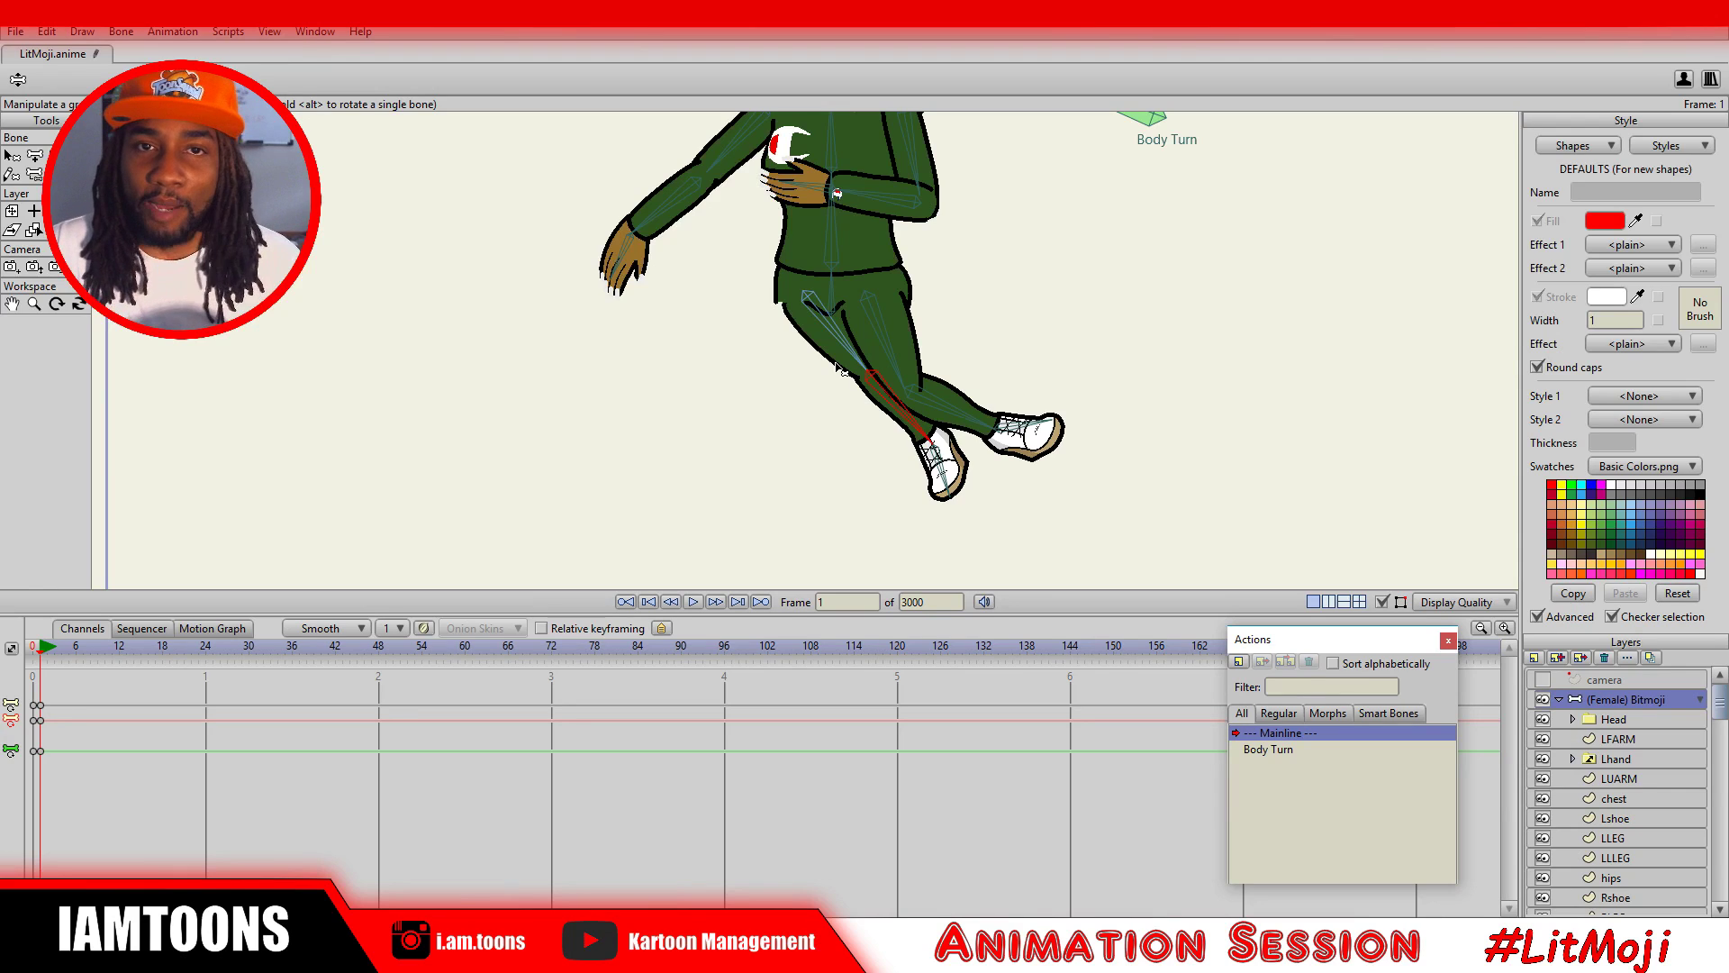
drag(880, 409, 821, 467)
scroll(816, 413, up, 3)
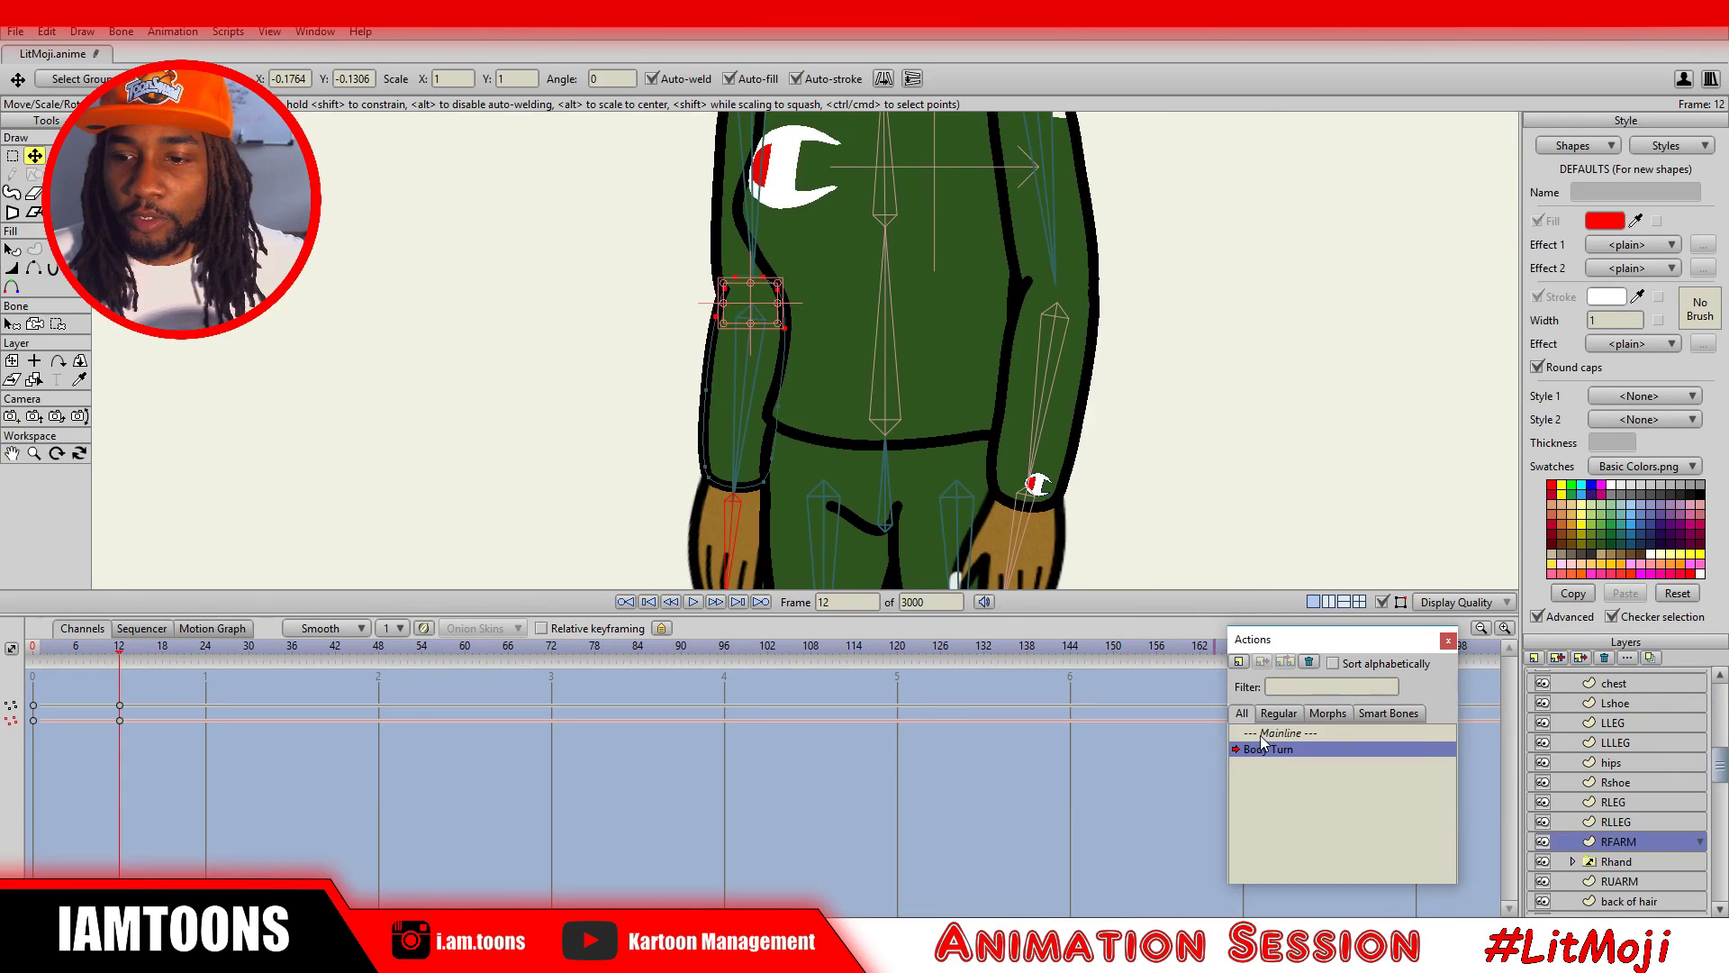
Return to the Mainline, select the (Female) Bitmoji layer and test the right forearm bend at frame 1 with Manipulate Bones.
click(1277, 735)
scroll(1630, 703, up, 2)
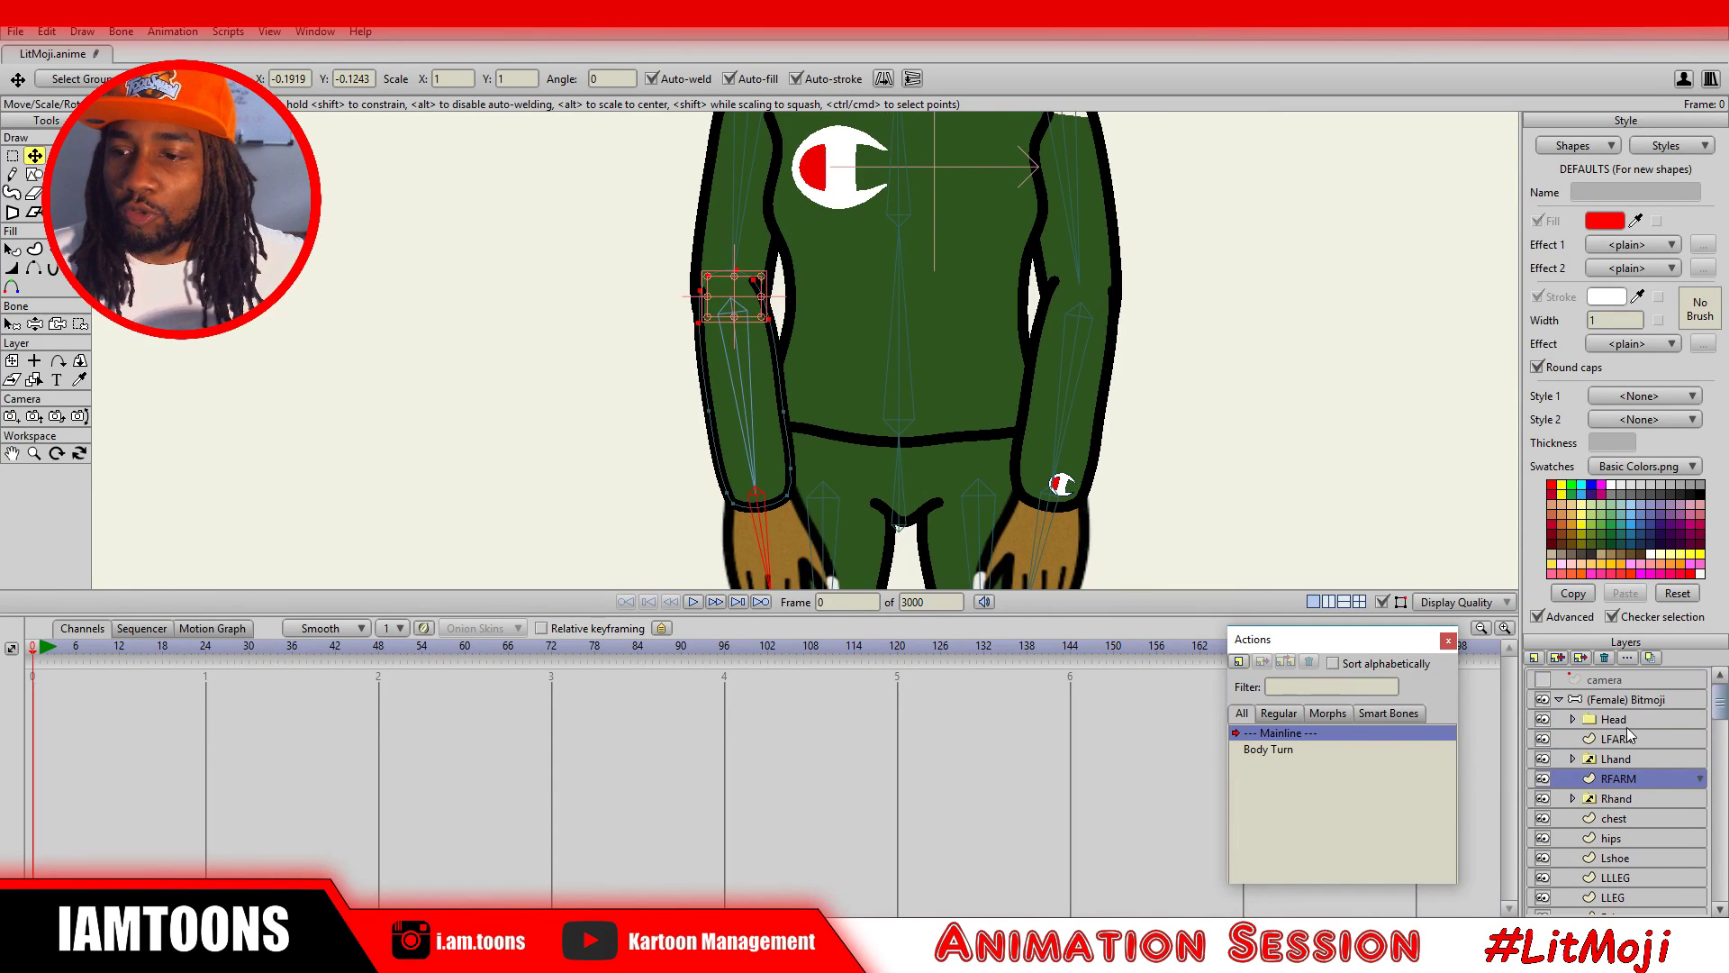
click(1625, 700)
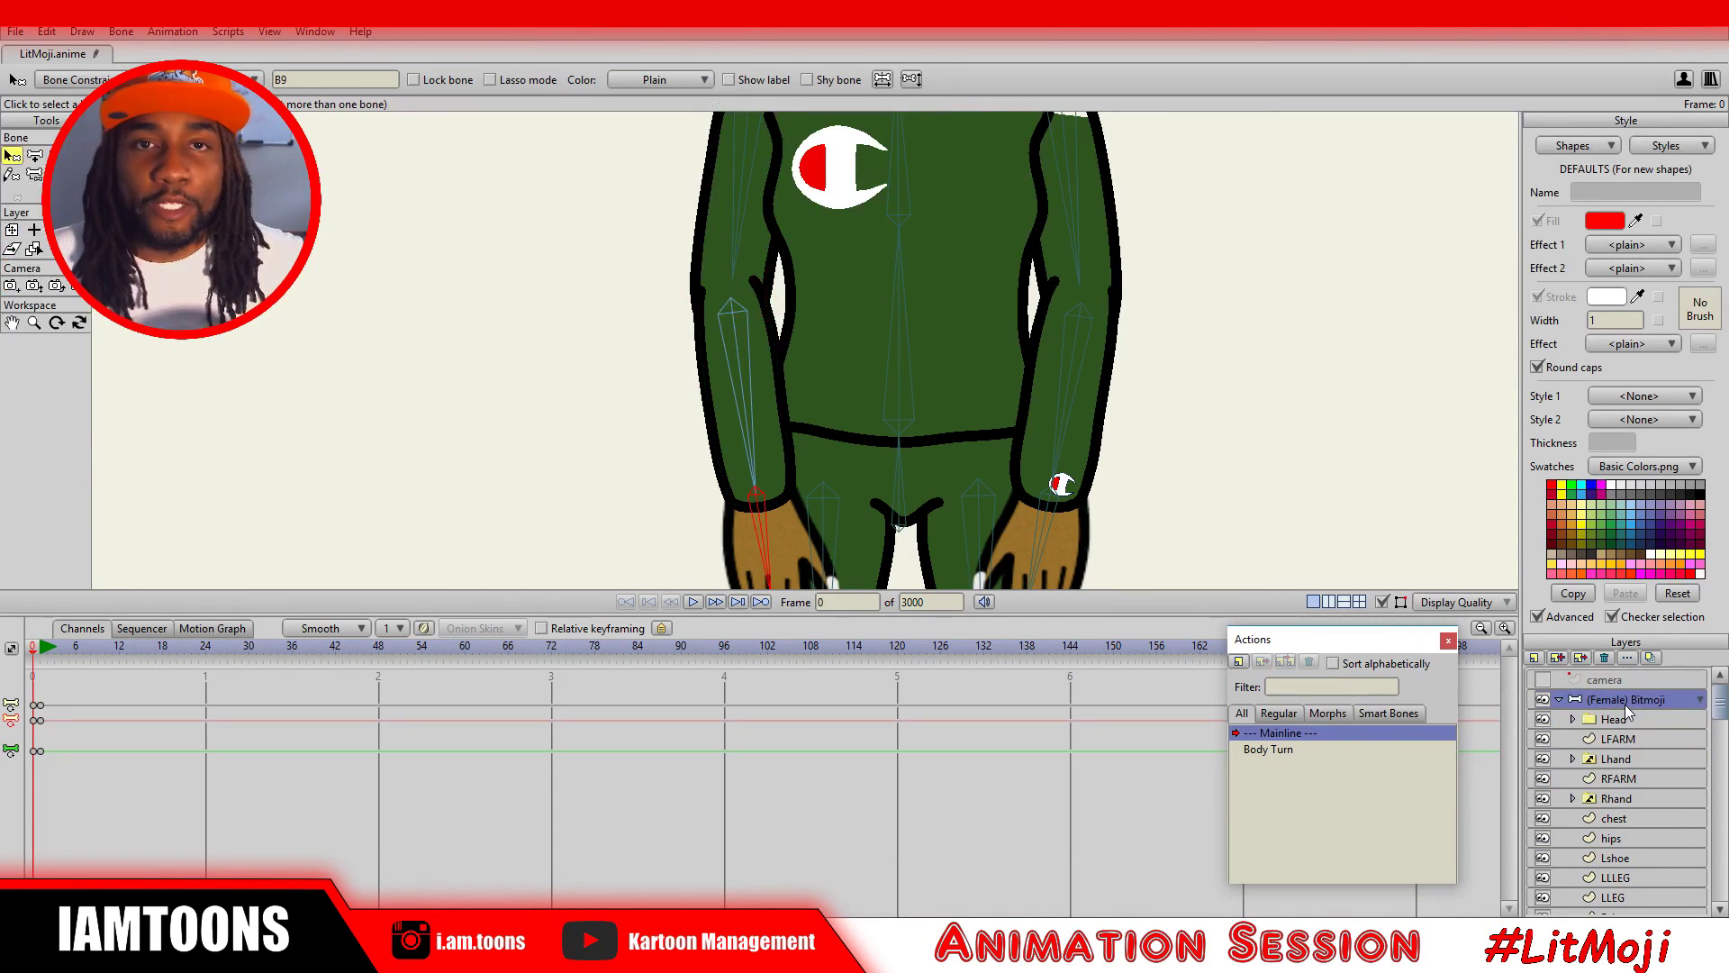
click(44, 656)
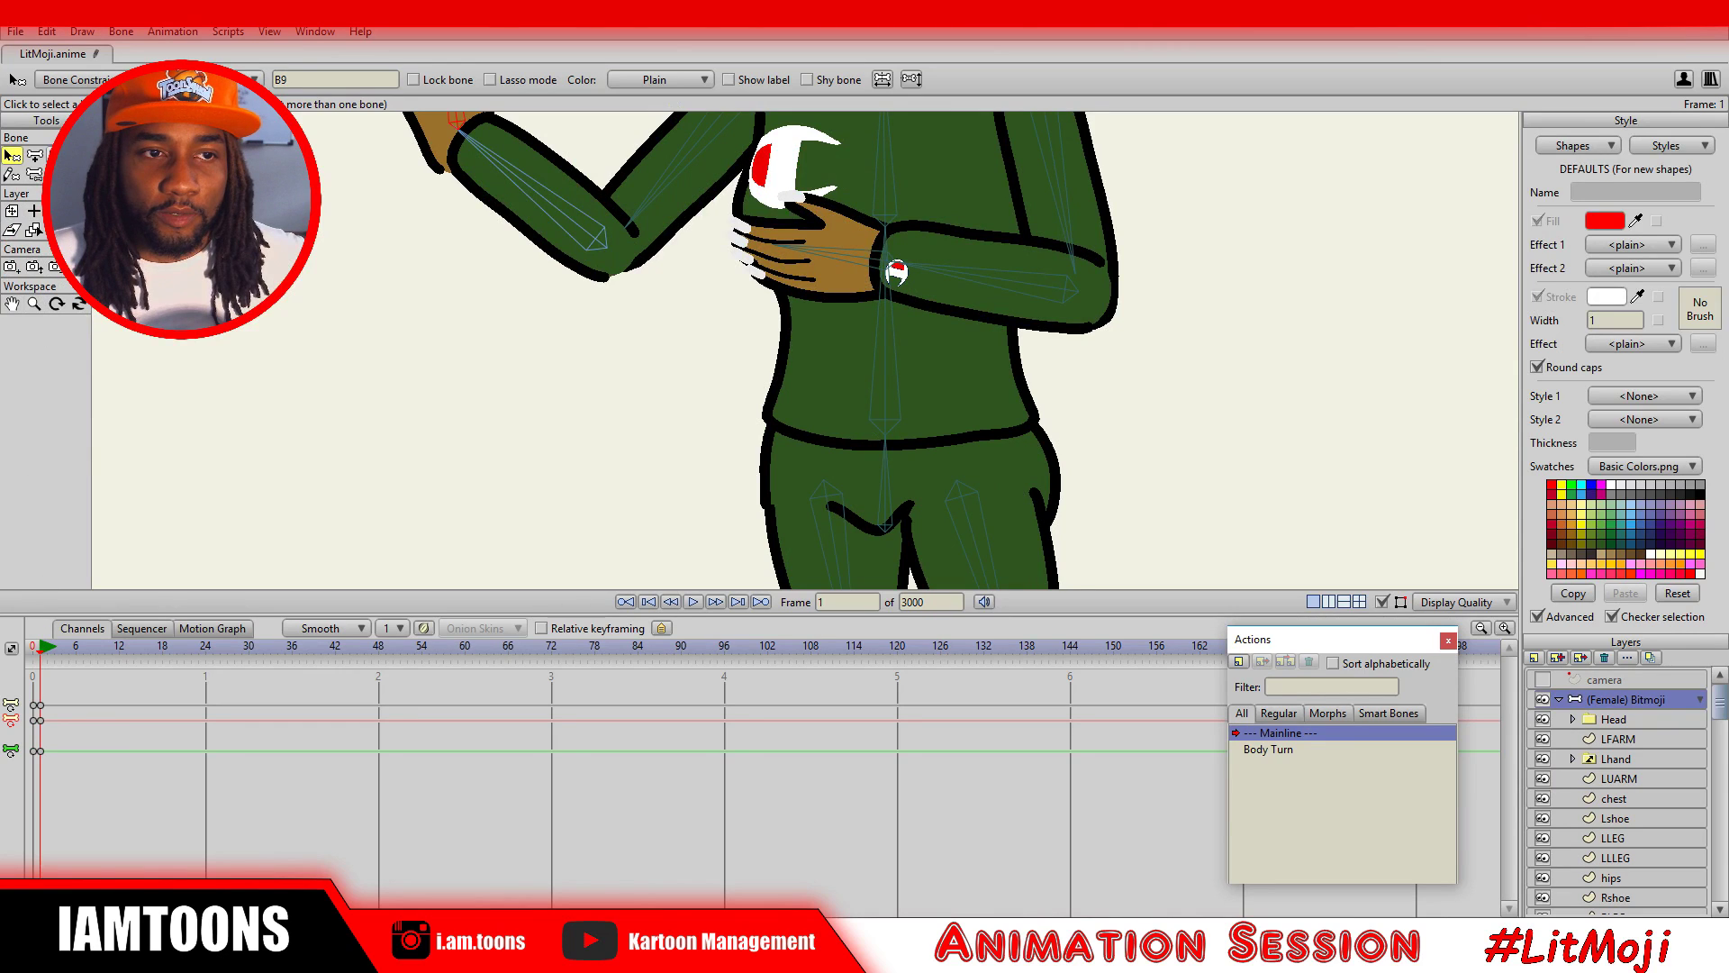
key(z)
drag(553, 211, 537, 302)
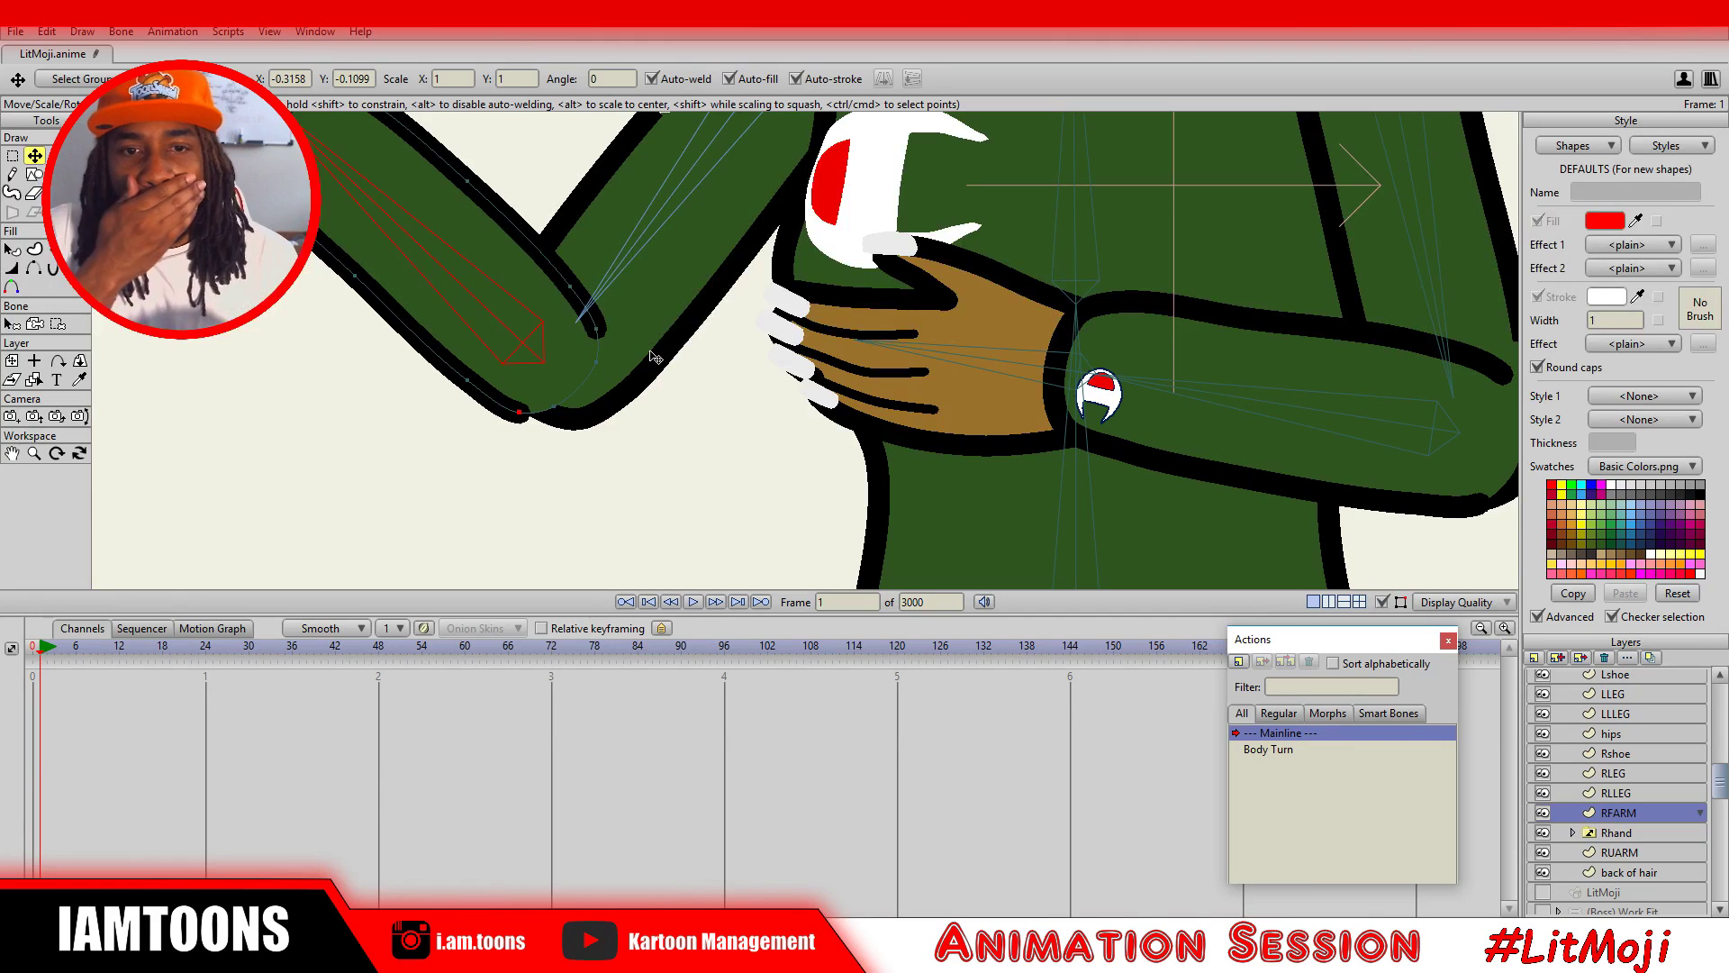
Open the Body Turn action at frame 12 and pick the RUARM layer's inner elbow point with Transform Points.
double_click(1256, 749)
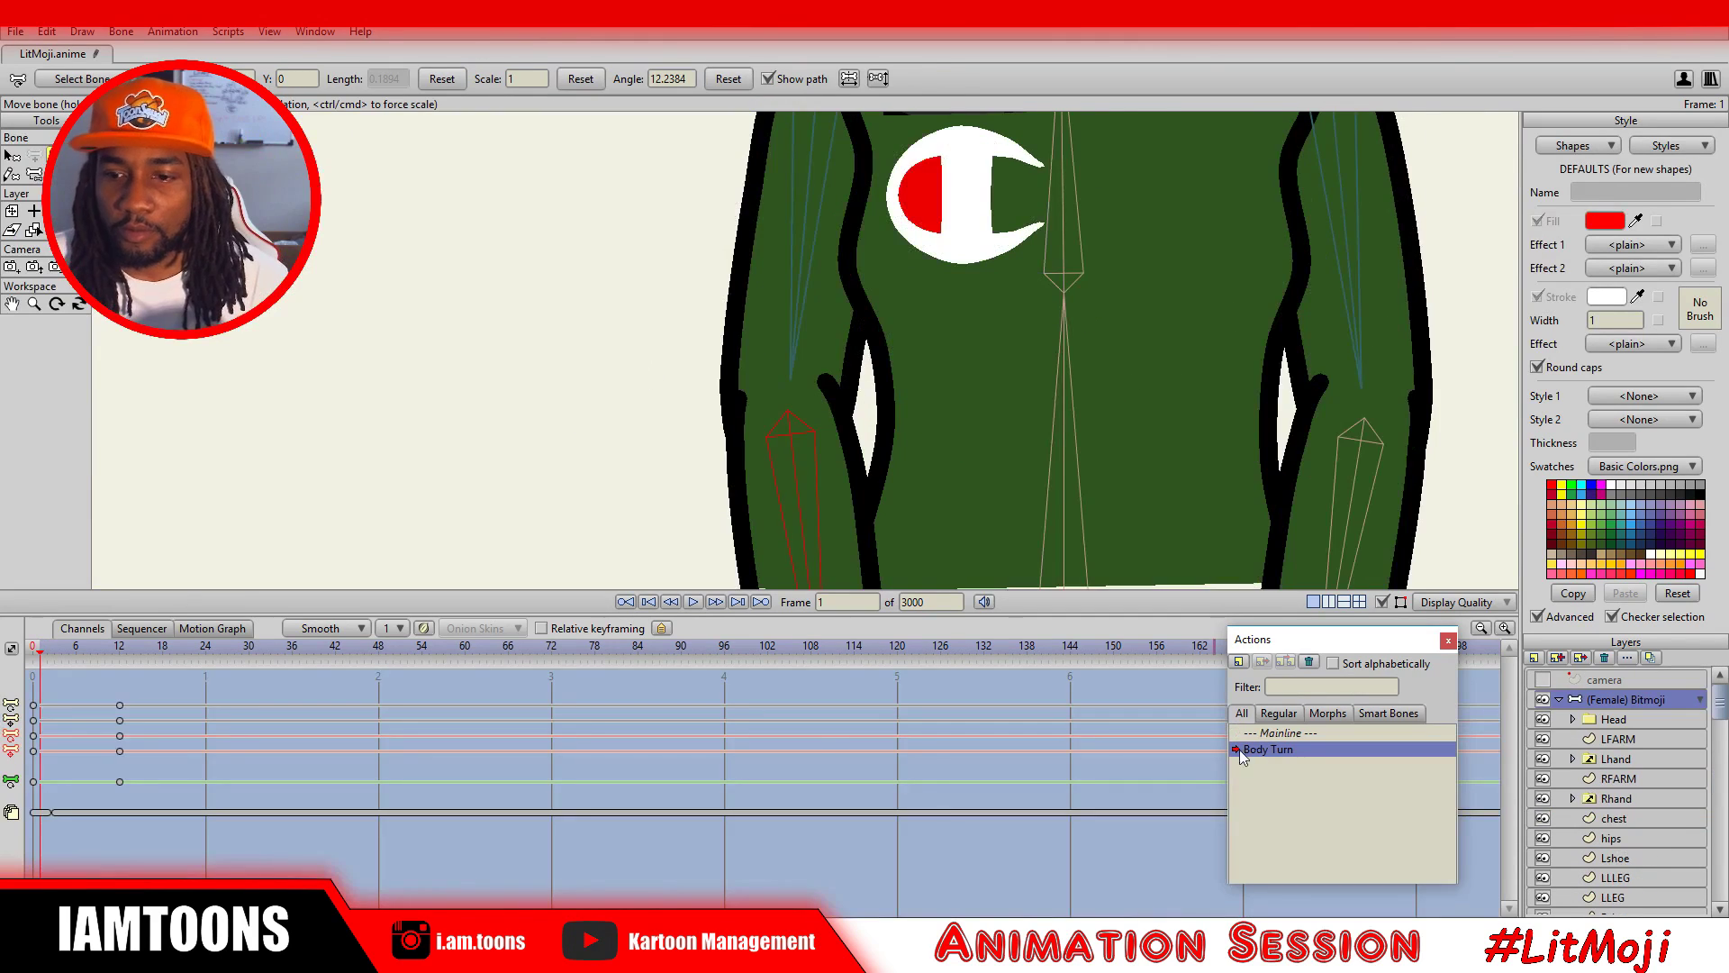
click(119, 650)
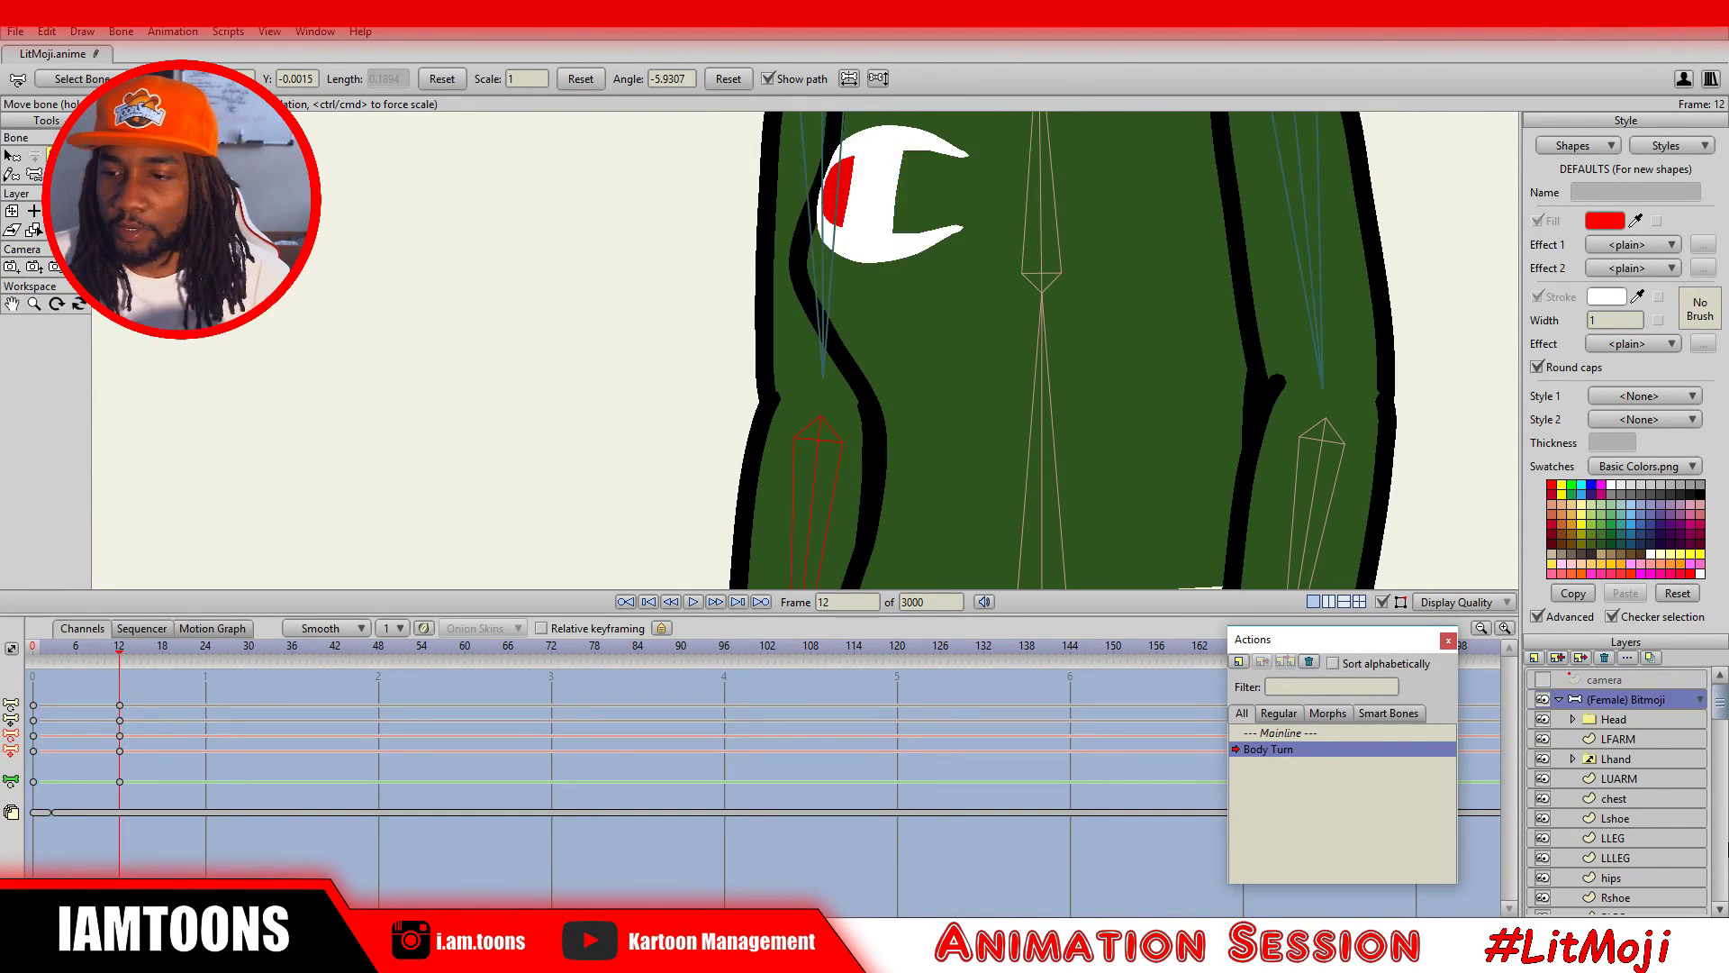
scroll(1630, 863, down, 2)
scroll(1639, 892, down, 2)
click(1634, 852)
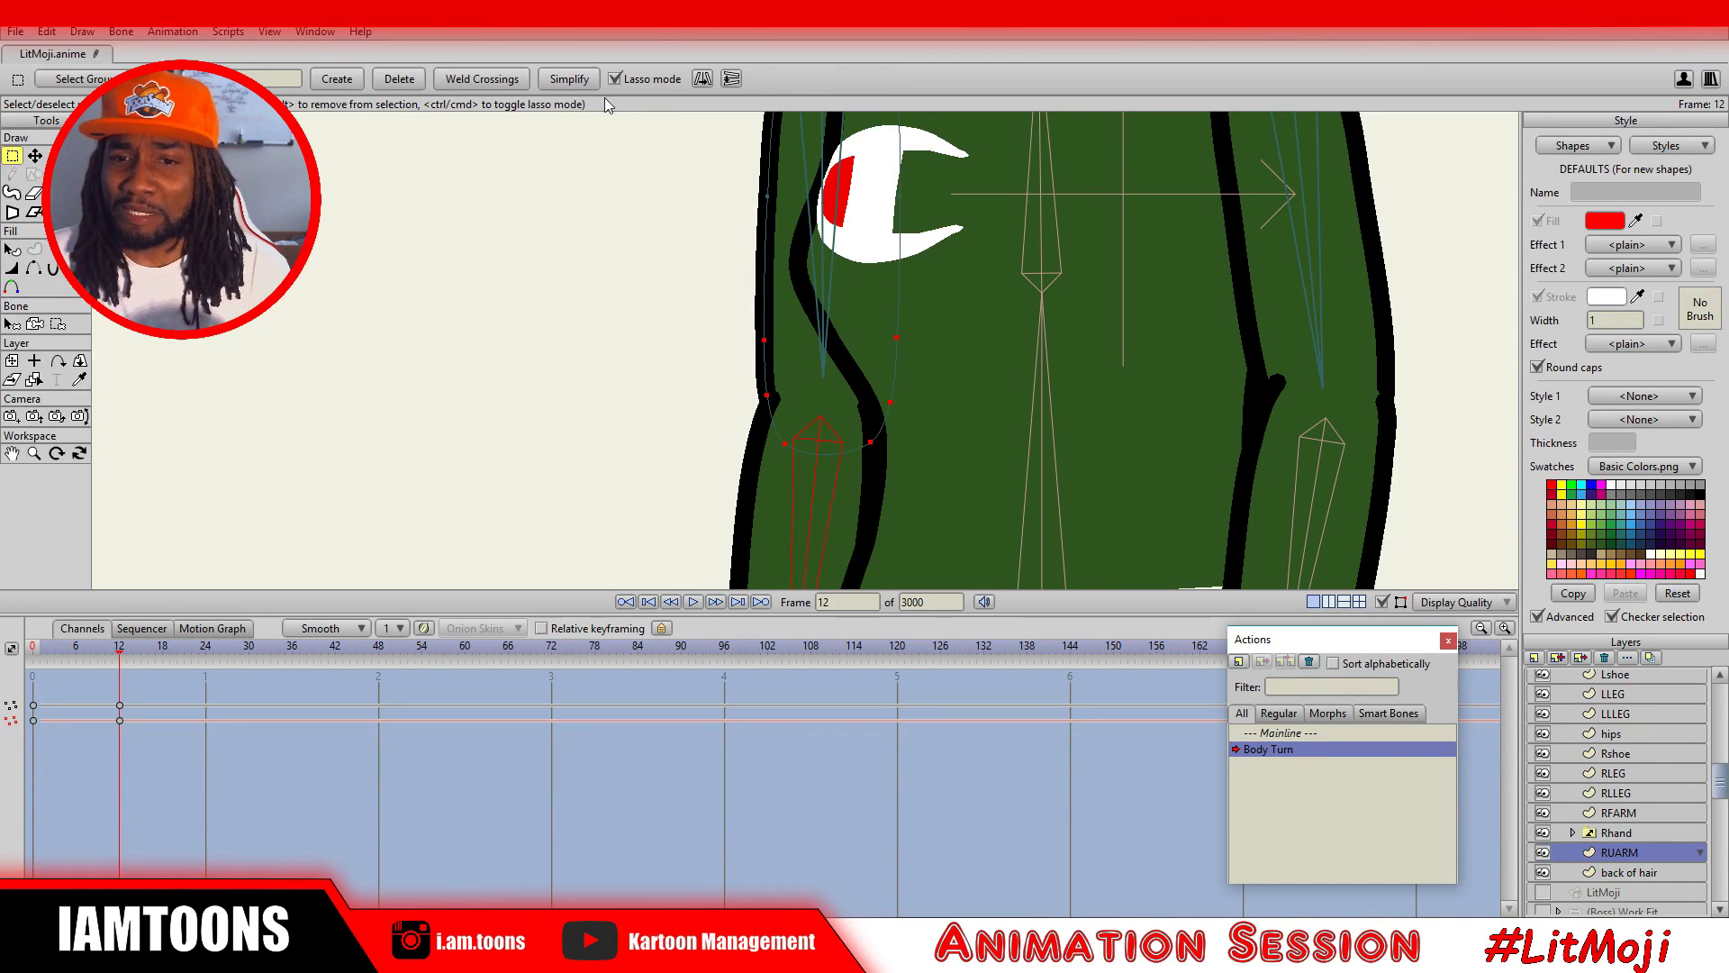
click(34, 156)
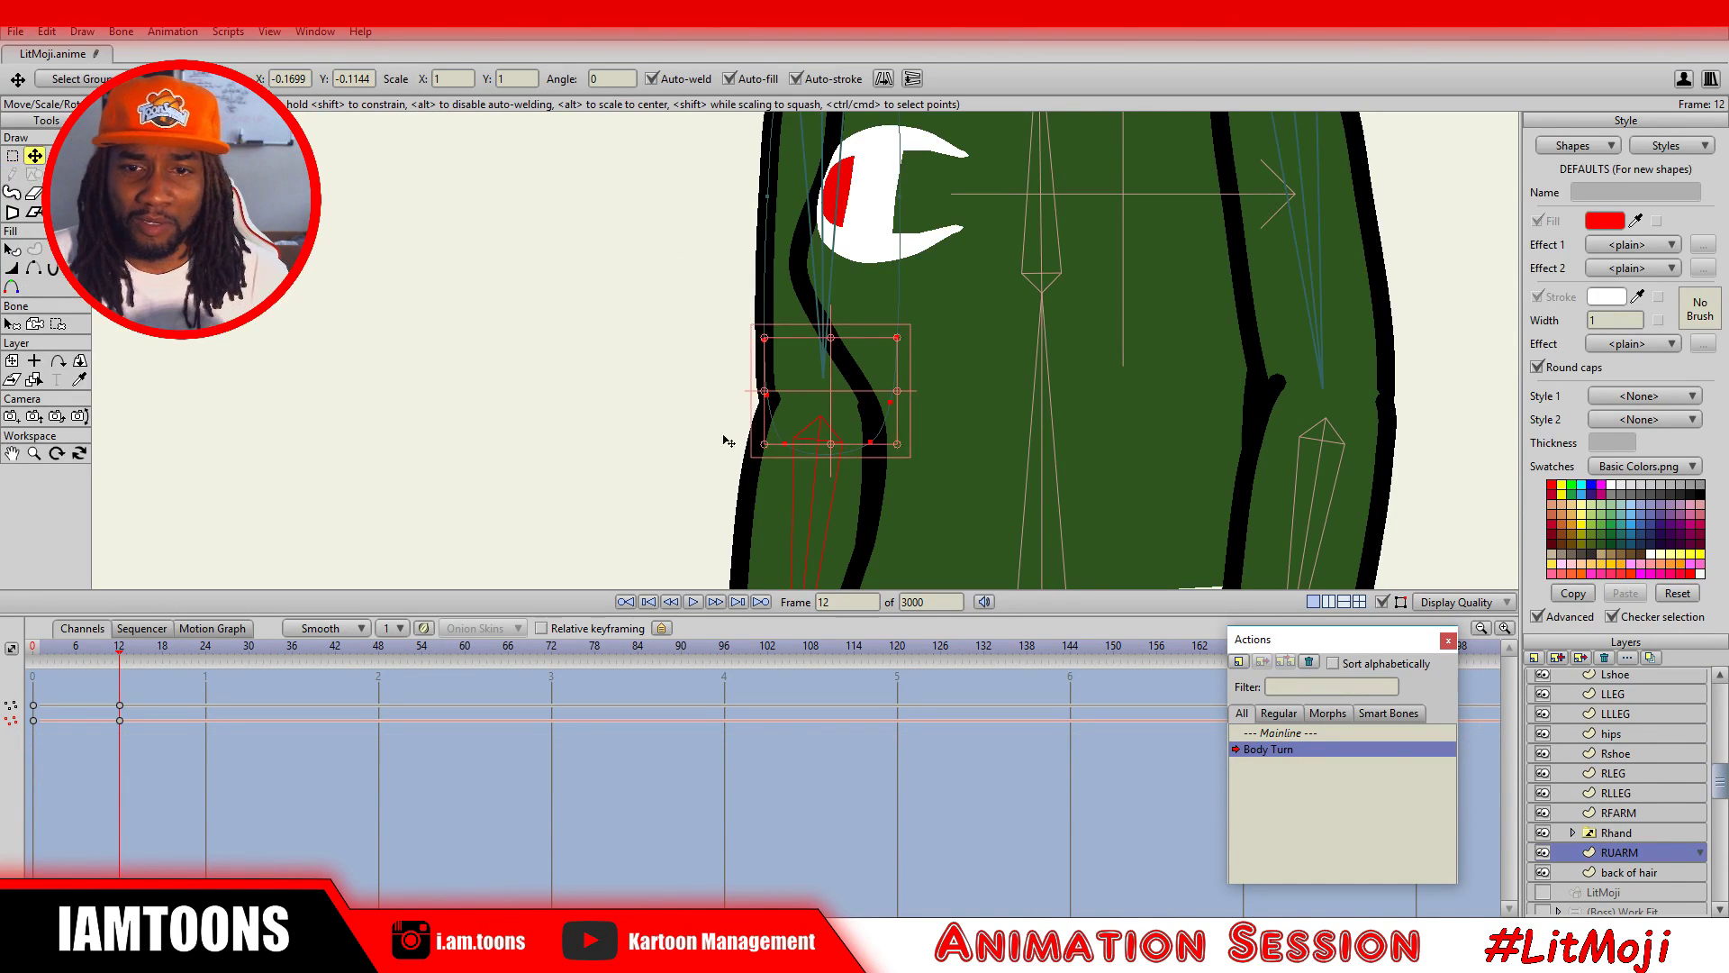
click(872, 446)
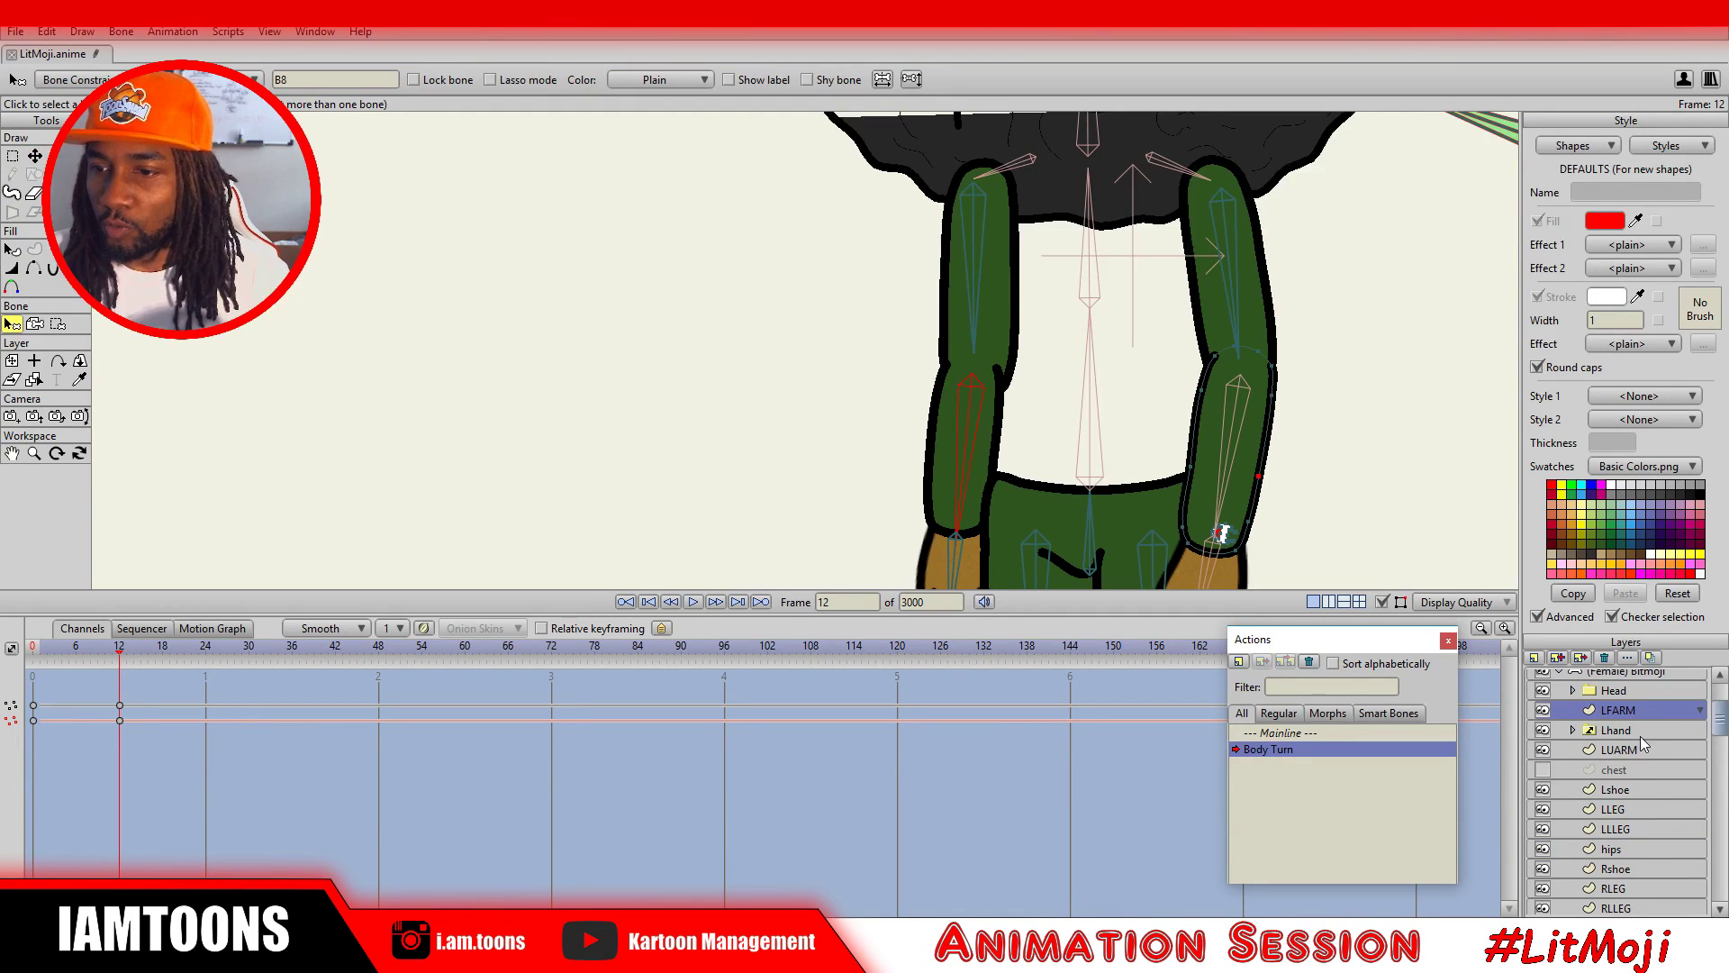
Select all points of the RFARM layer at frame 12 of Body Turn and shift them slightly toward the body.
scroll(1642, 763, down, 1)
click(1619, 870)
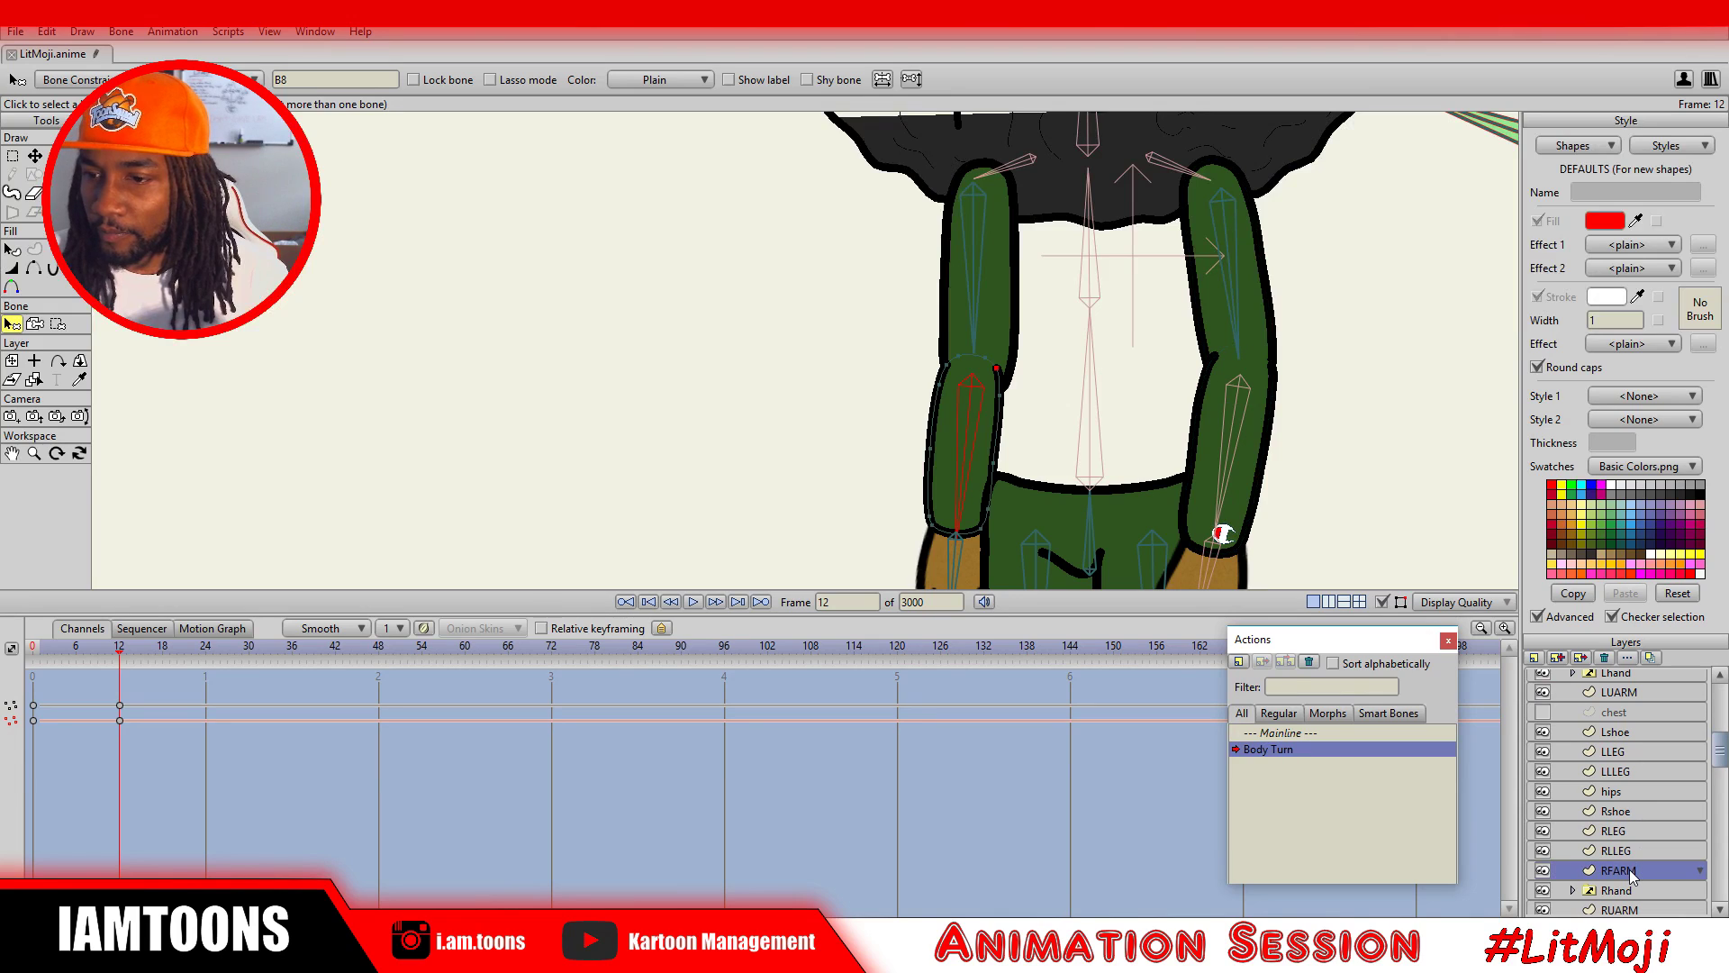
scroll(926, 309, up, 3)
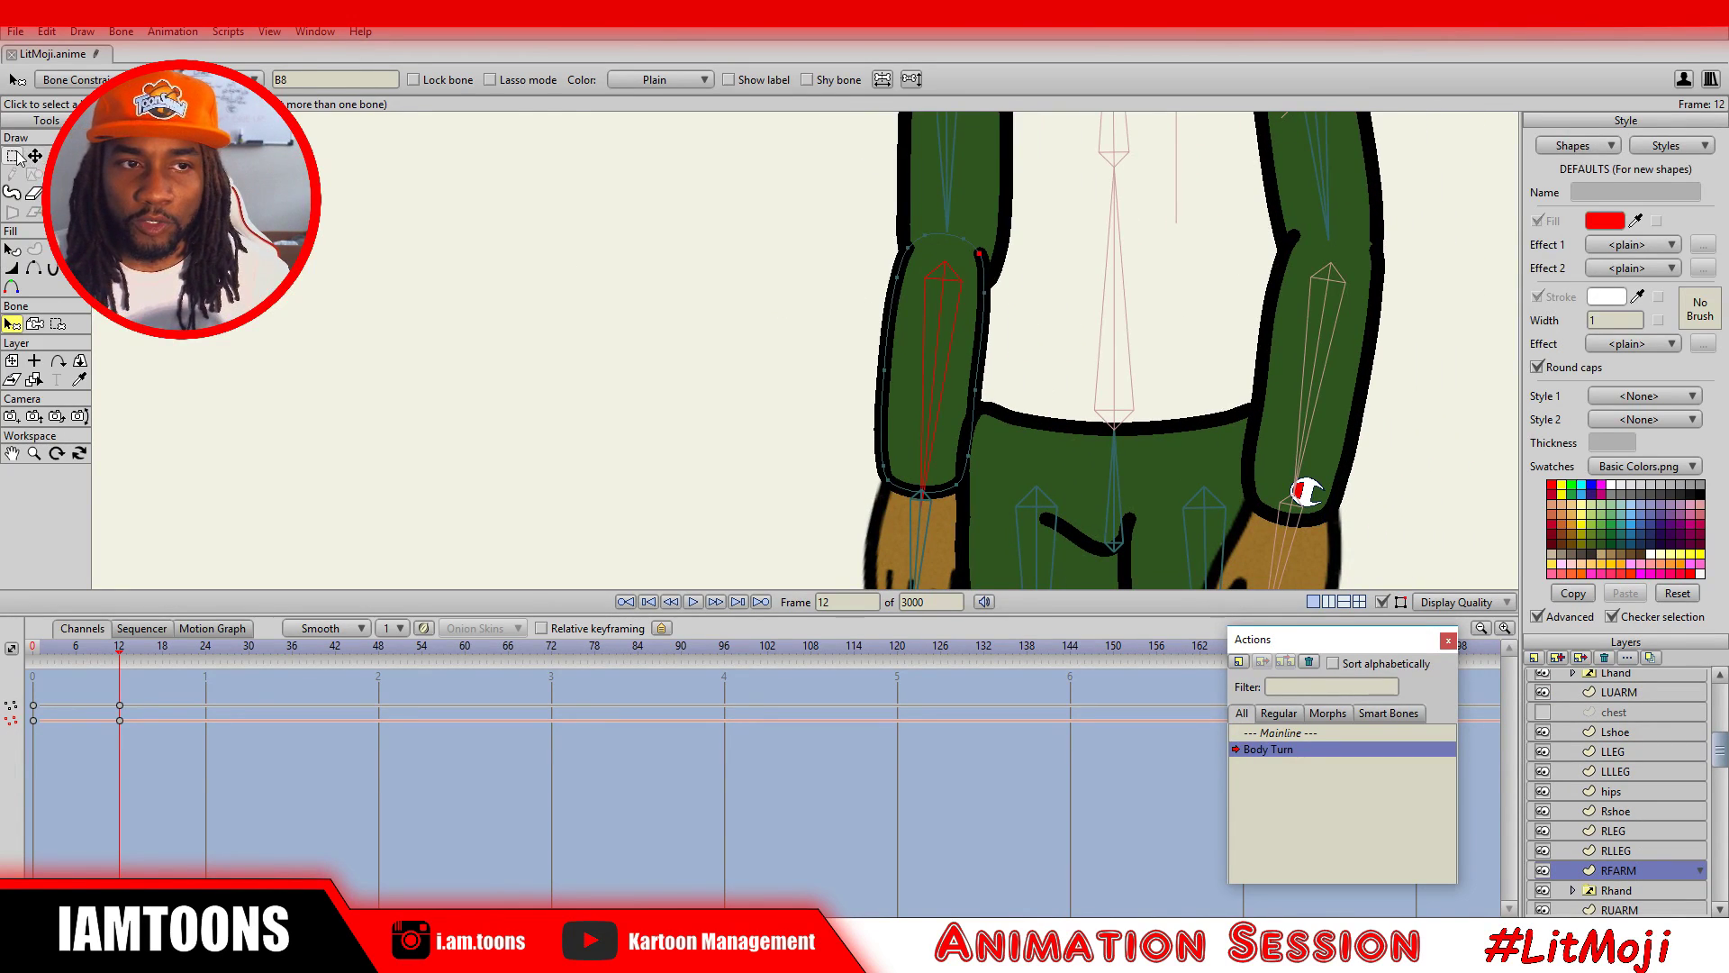
click(16, 158)
key(ctrl+a)
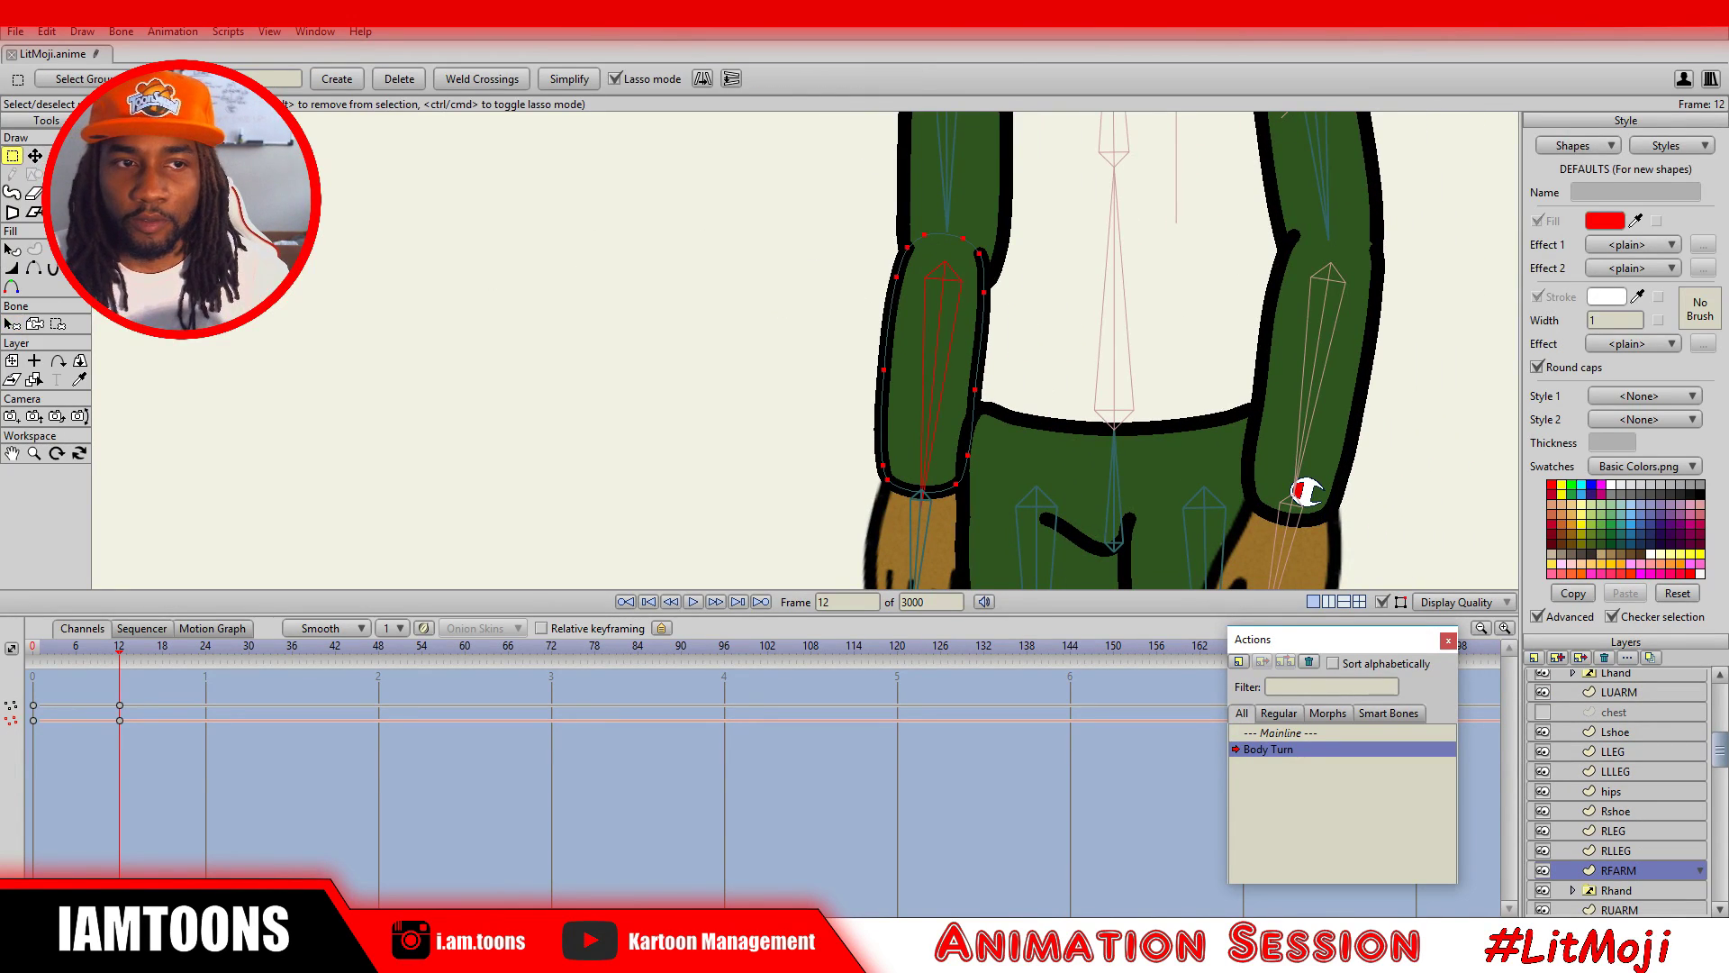
click(35, 157)
drag(986, 364, 996, 366)
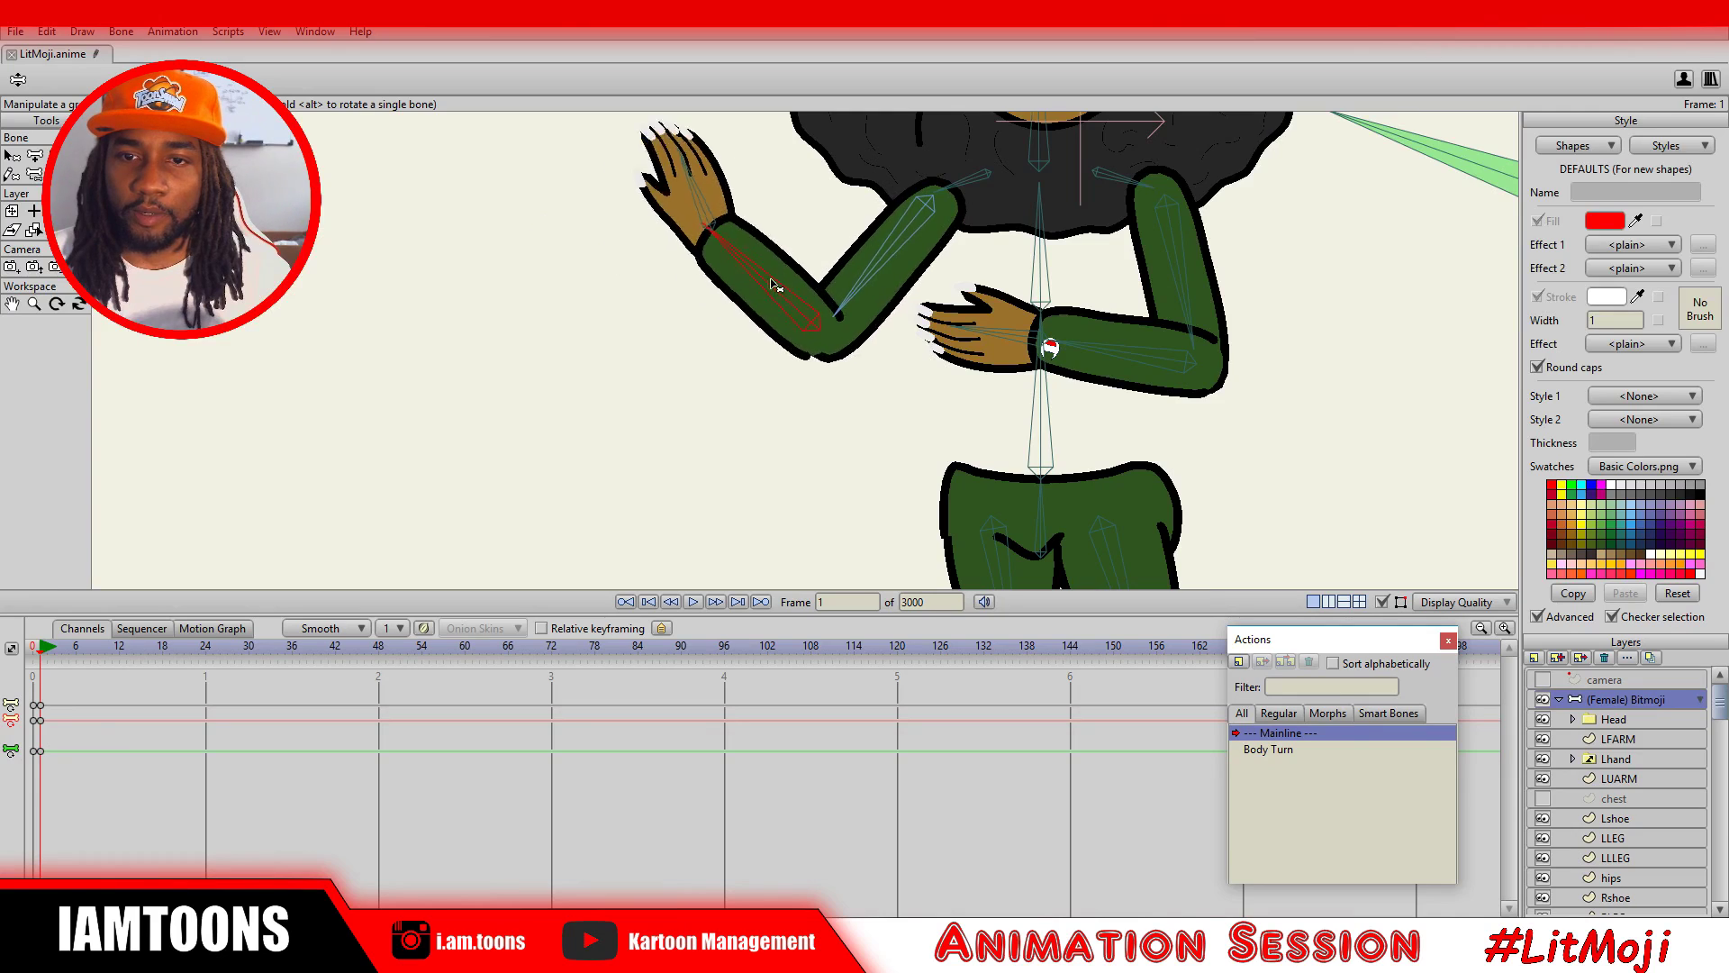
Test the right arm on the Mainline at frame 1 by lowering its forearm and bringing it across the body.
drag(772, 285, 814, 490)
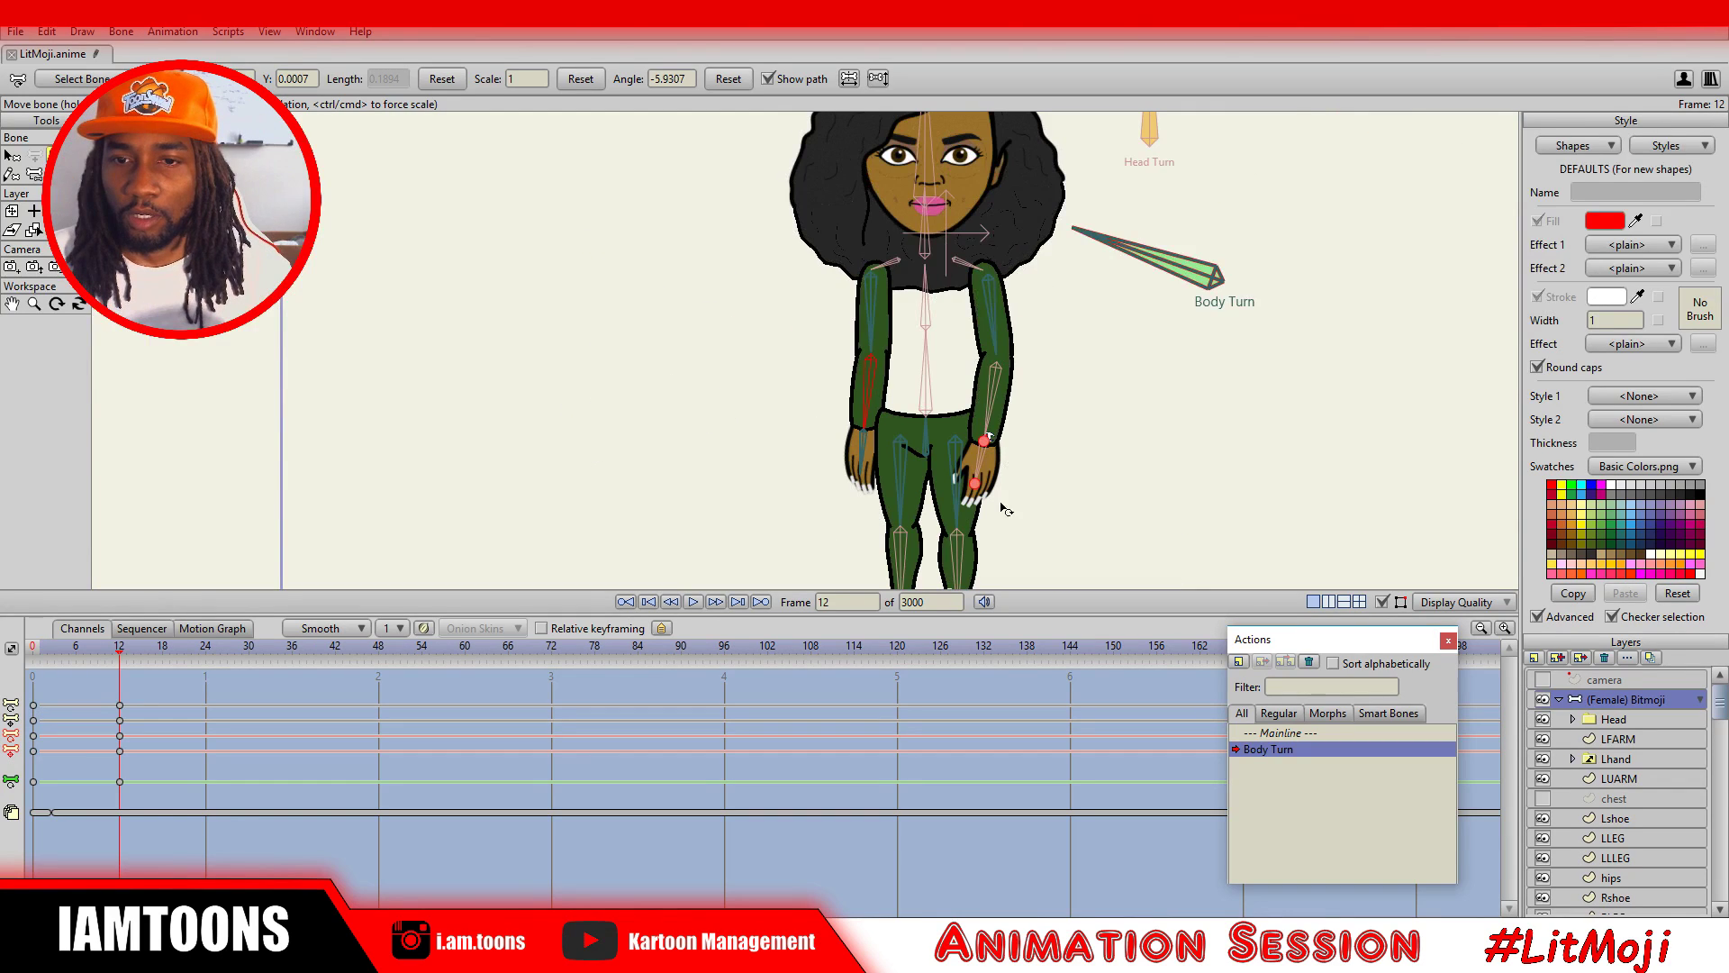
double_click(1280, 732)
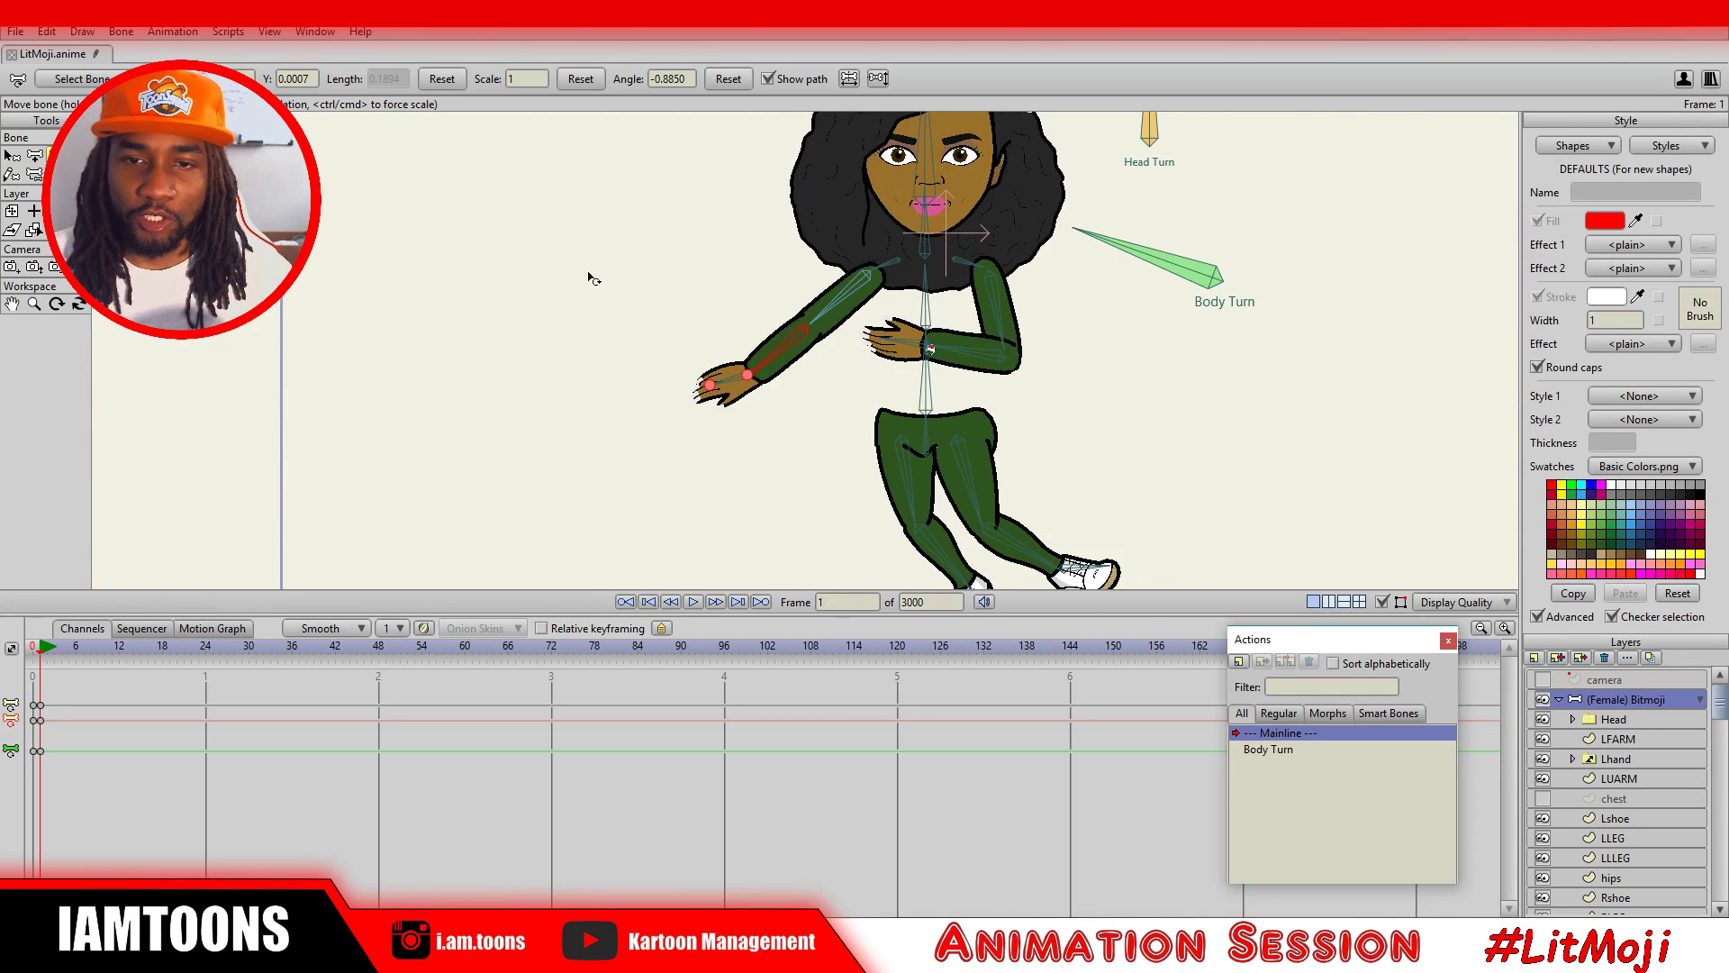
key(z)
scroll(826, 345, up, 5)
drag(767, 351, 724, 328)
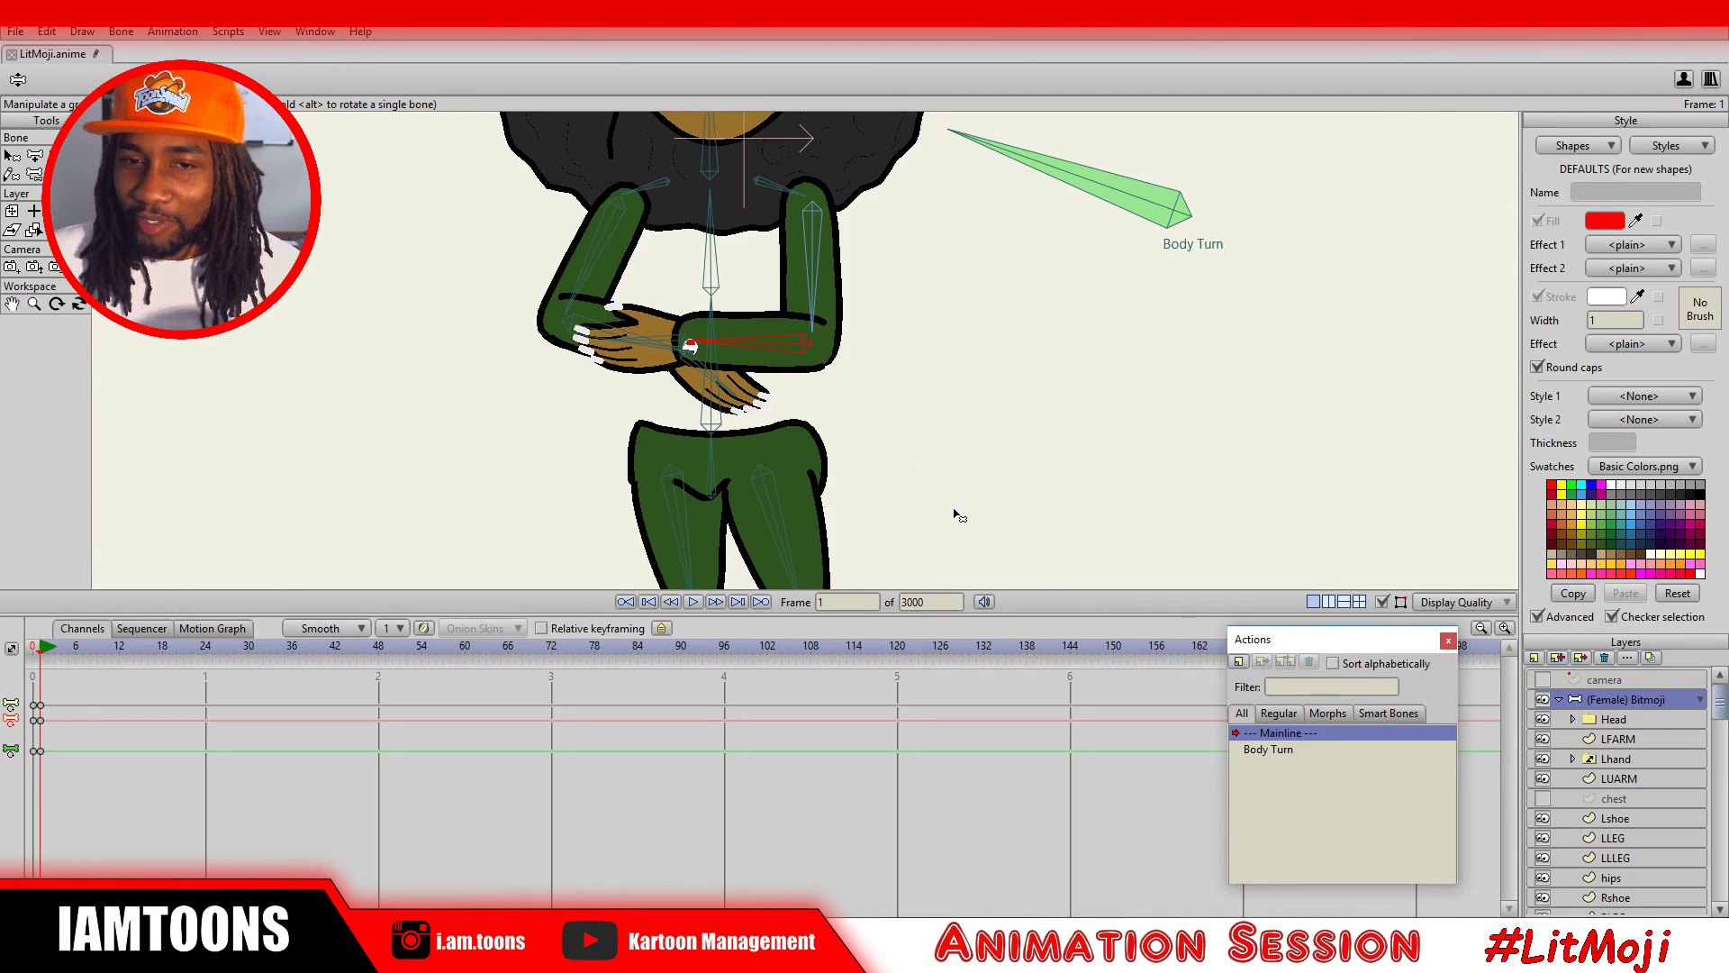
Swing the left forearm outward at frame 1 to check the elbow, and fold it back across the body.
scroll(768, 329, up, 4)
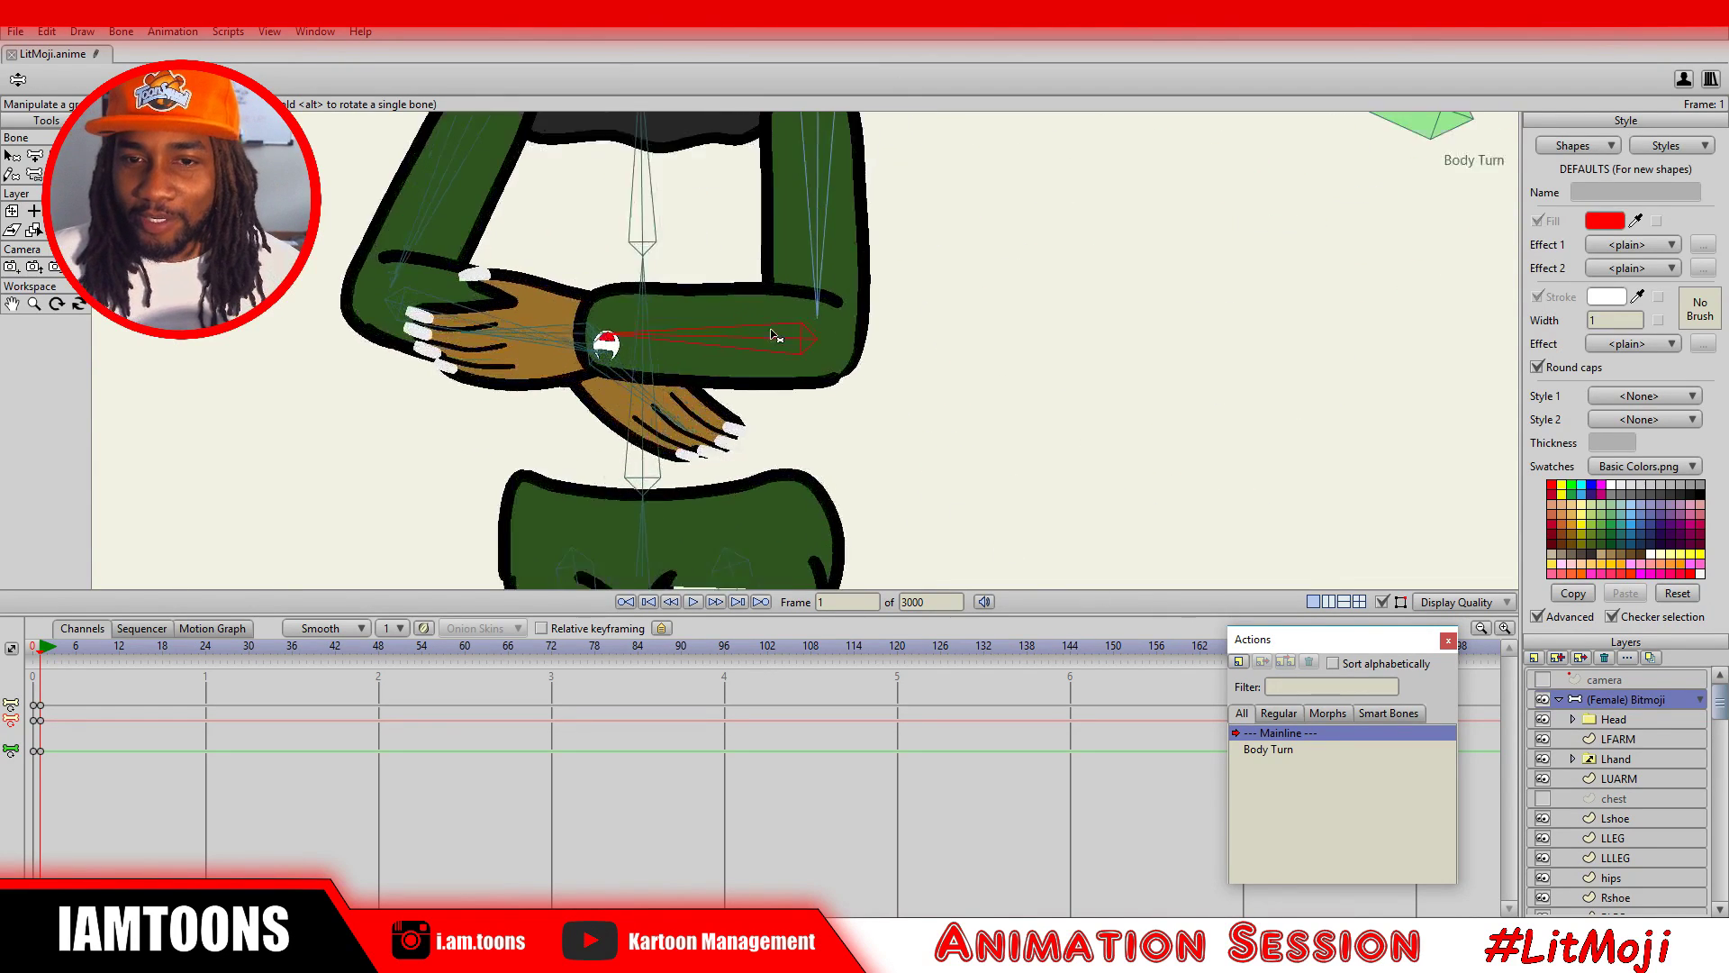
drag(728, 334, 1171, 342)
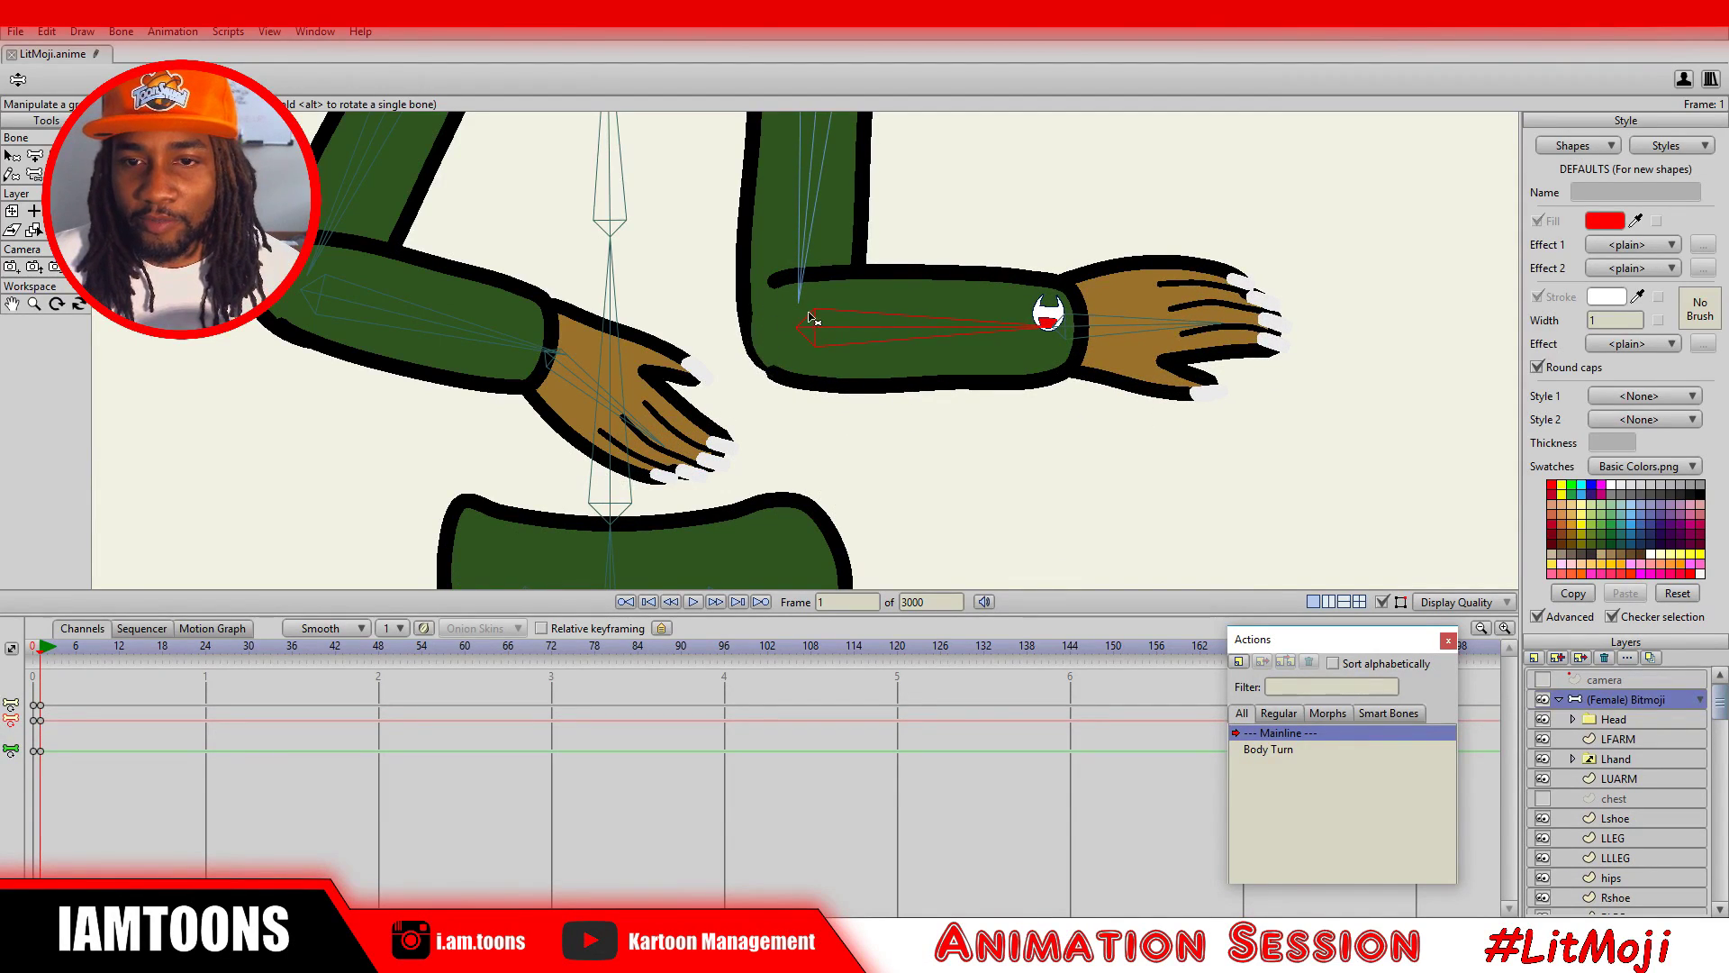
drag(878, 330, 371, 390)
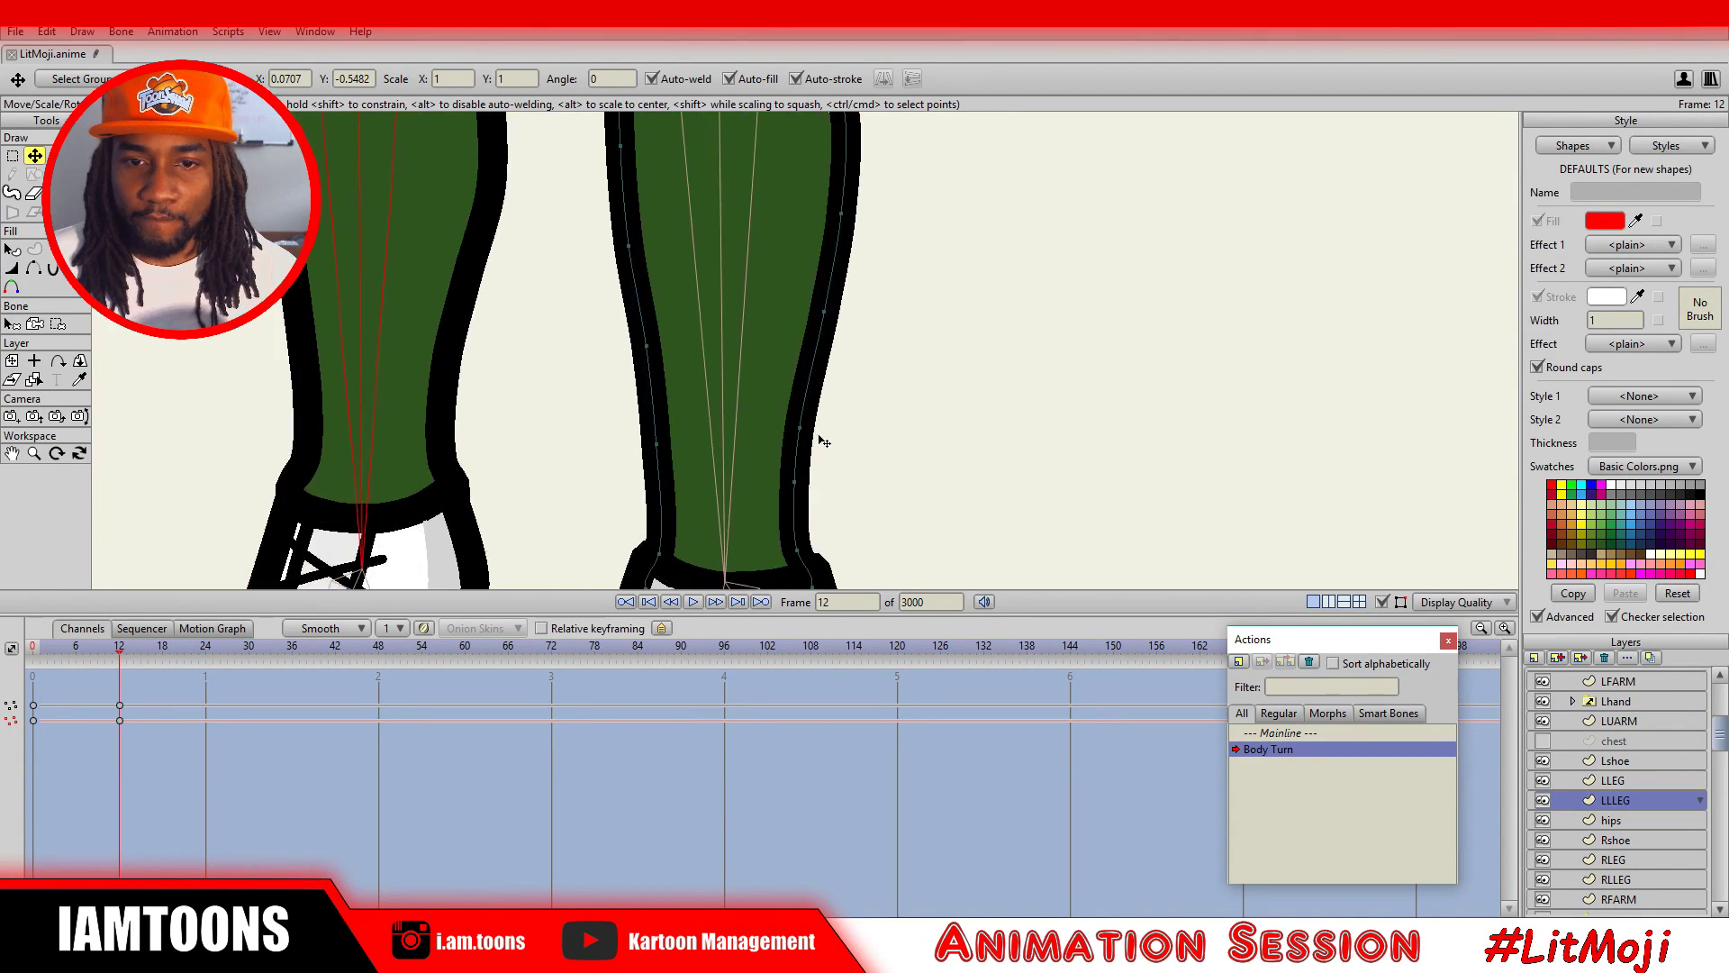
Review the leg pose at frame 1 and make the chest layer visible again.
scroll(667, 376, down, 2)
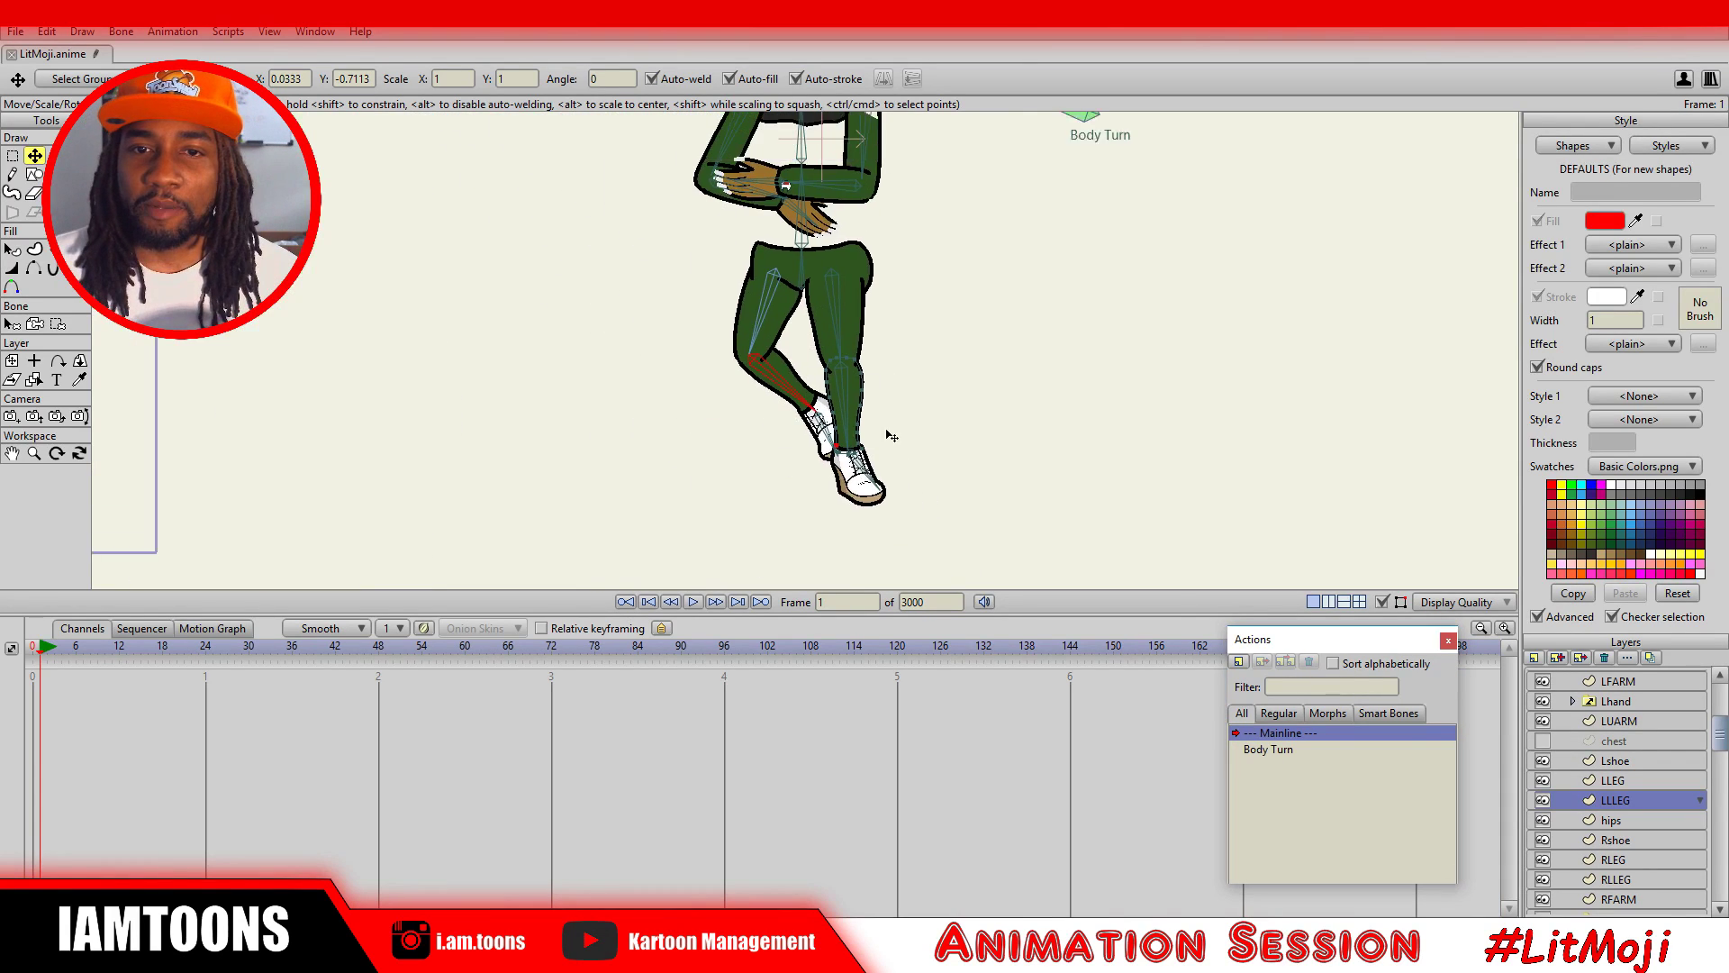
scroll(891, 388, down, 1)
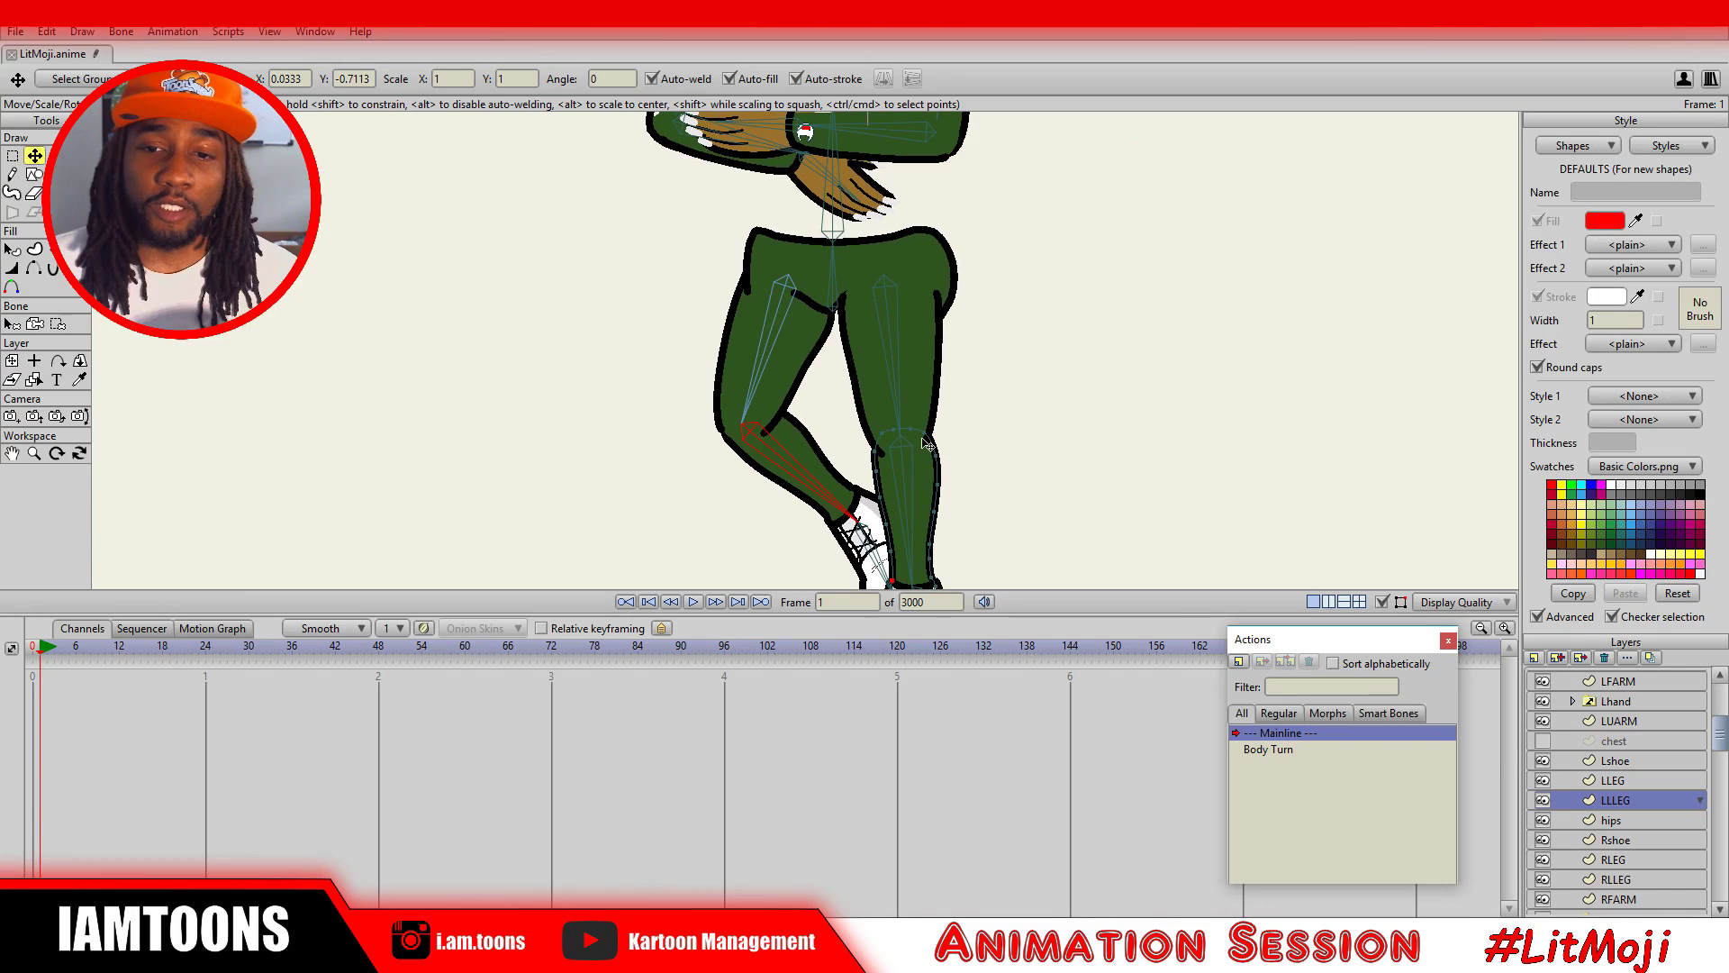
scroll(930, 443, down, 2)
drag(893, 350, 912, 418)
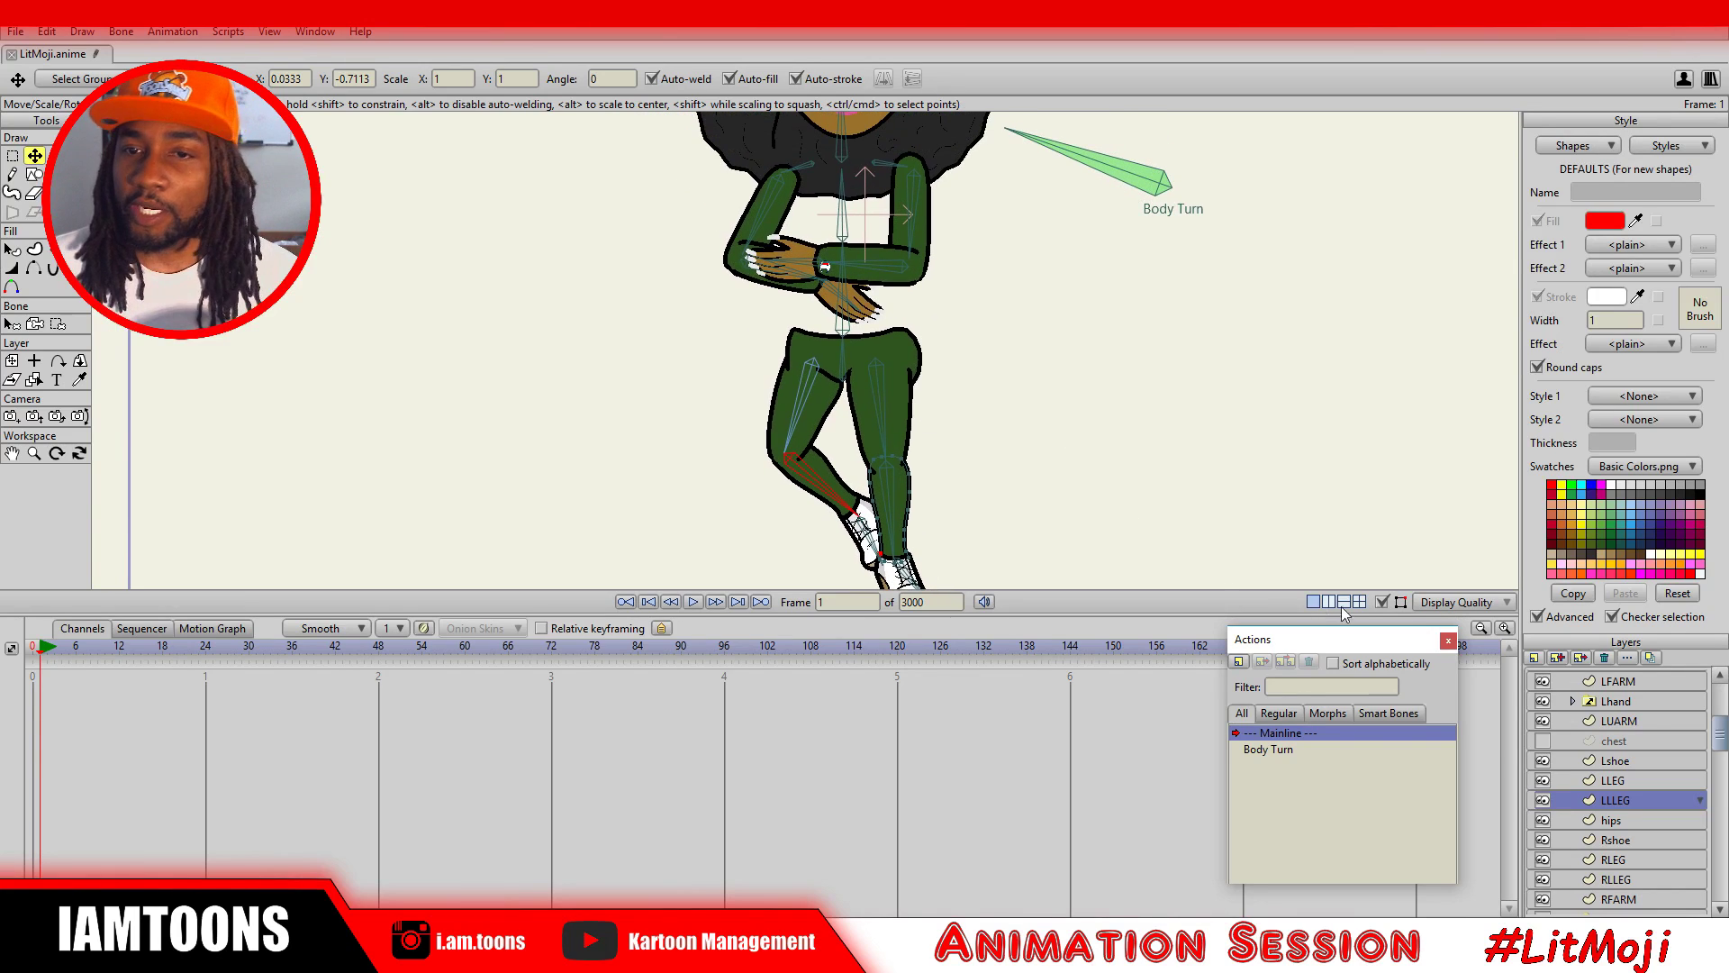
click(1544, 740)
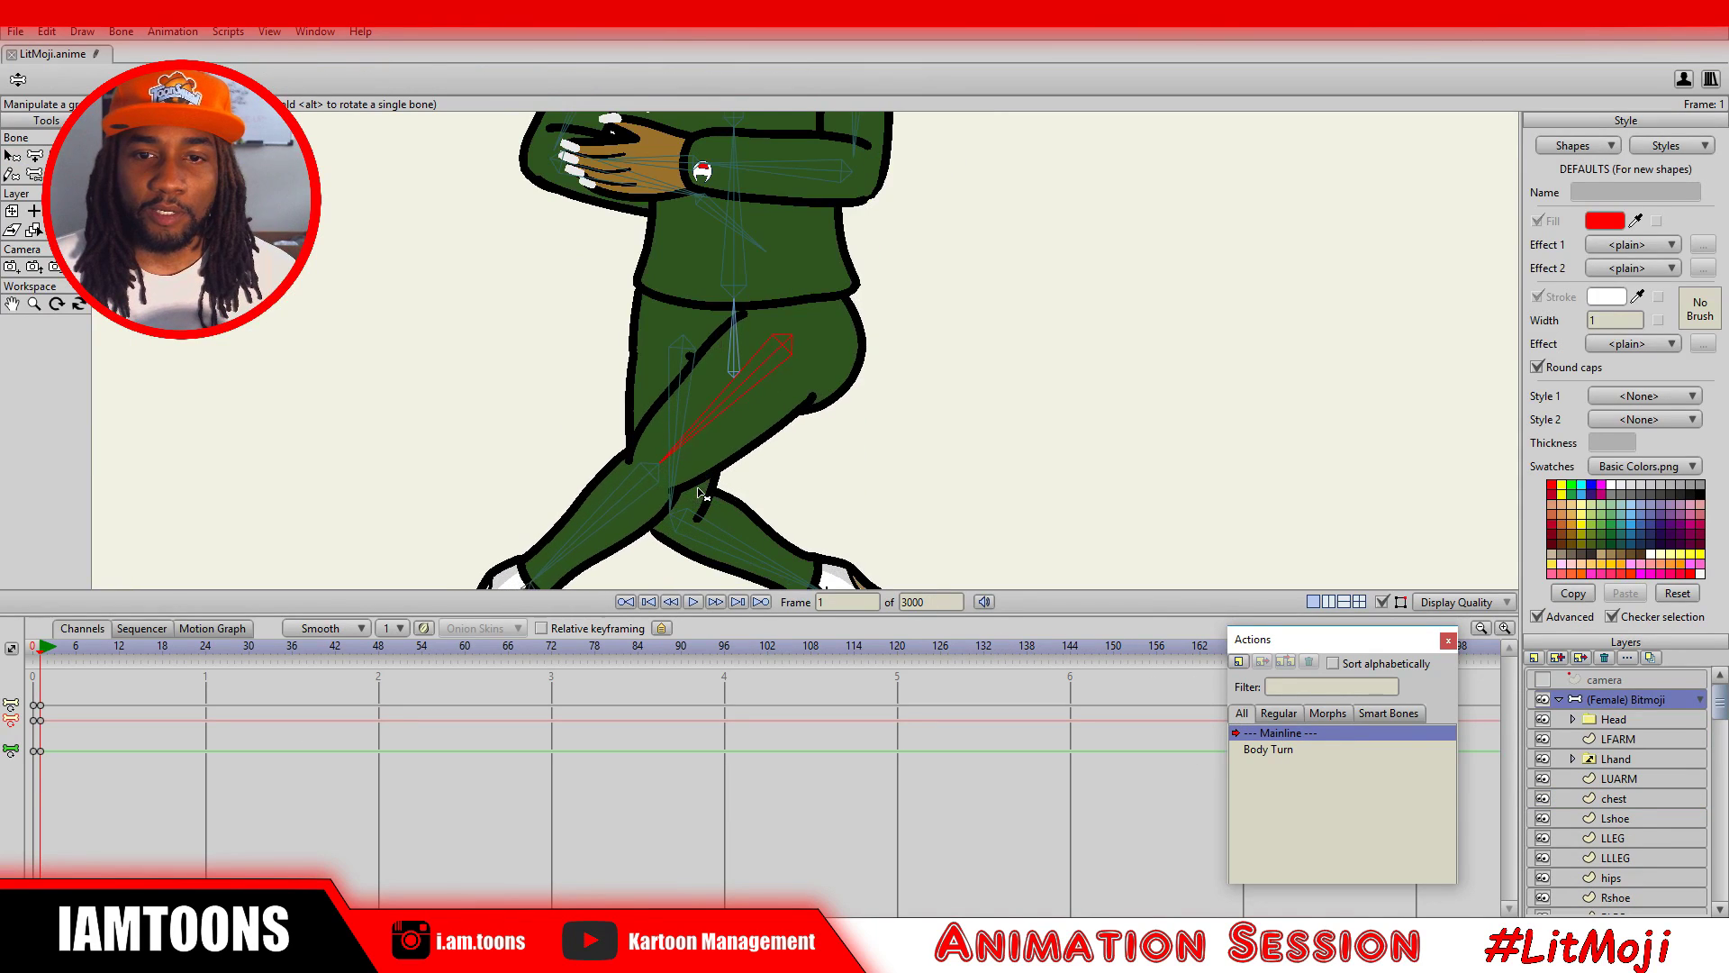
Uncross the left leg at frame 1 by swinging its thigh outward, and bring it partway back in.
drag(631, 540, 933, 450)
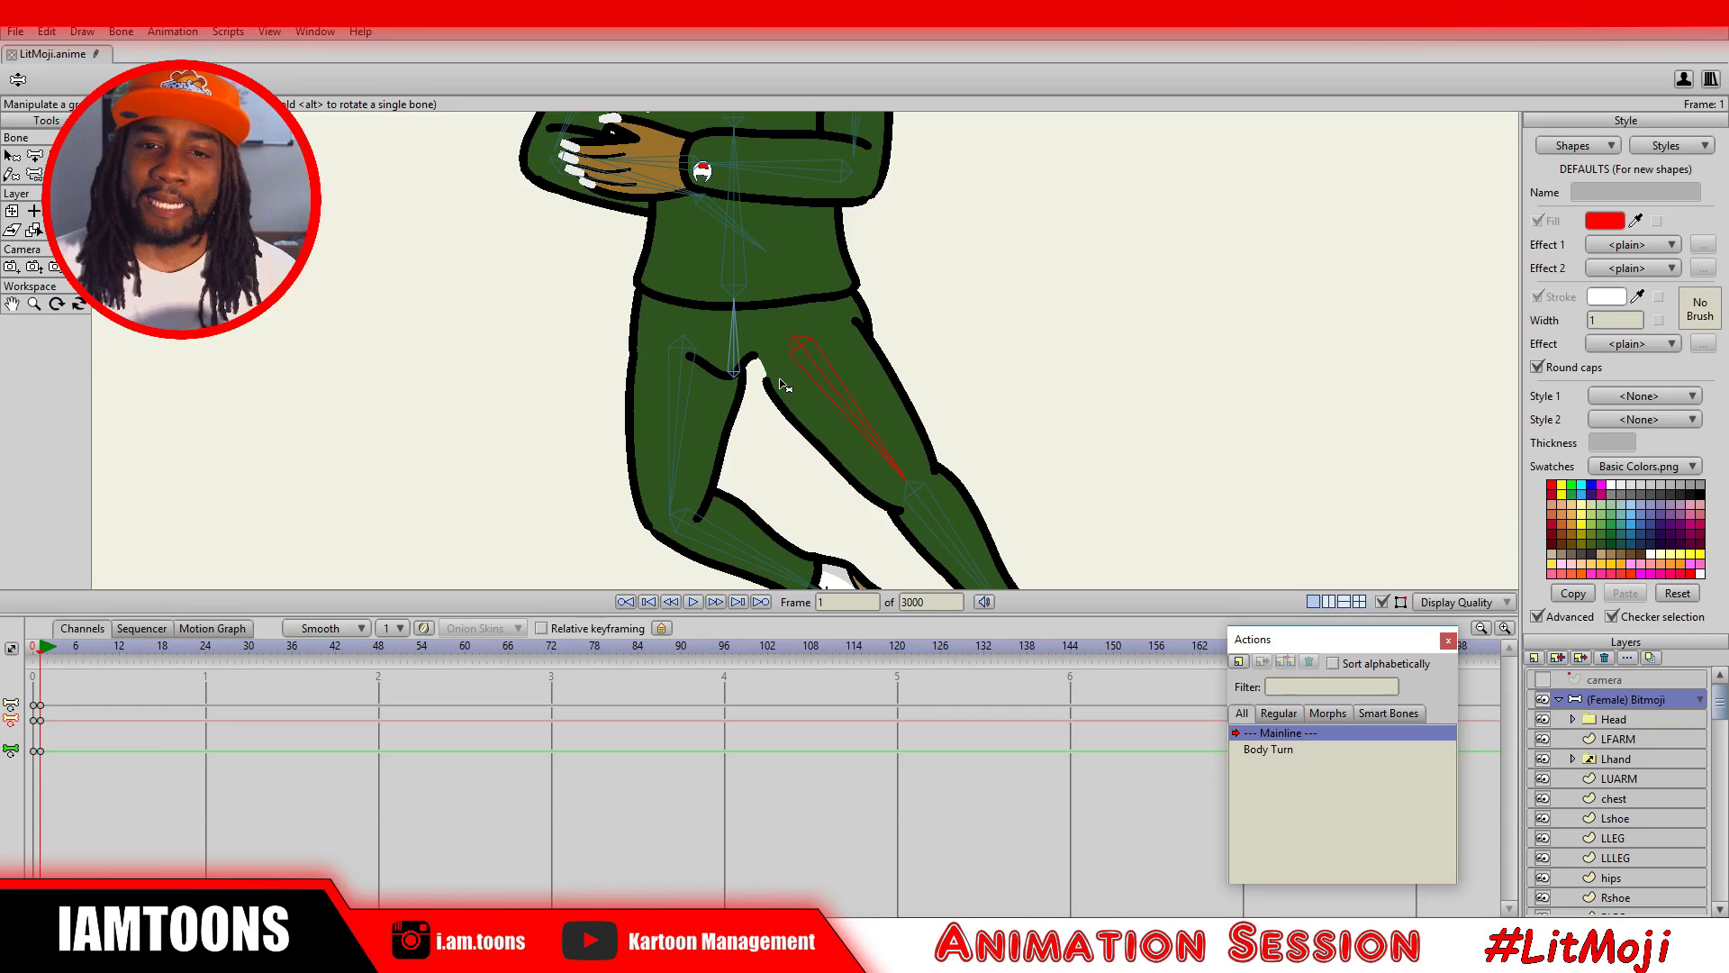
mouse_move(884, 431)
mouse_down()
mouse_move(815, 437)
mouse_move(874, 437)
mouse_up()
drag(871, 430, 823, 439)
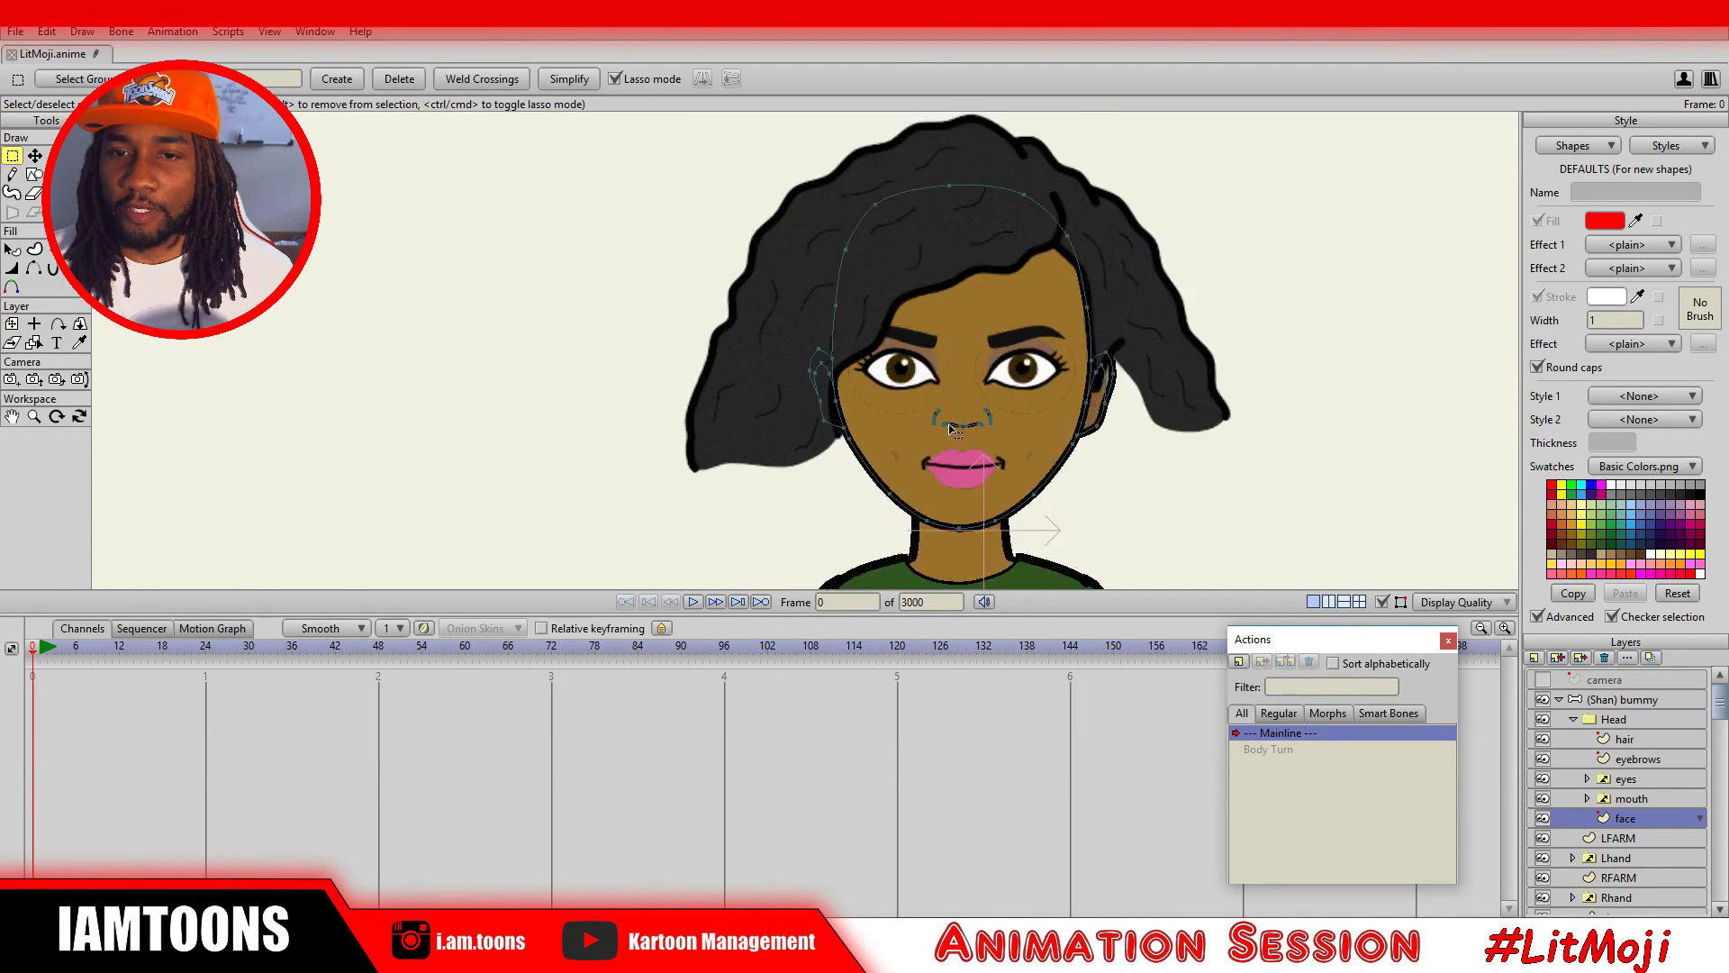
Recolor the (Shan) bummy face with the male character's light skin tone and adjust the fill to a warmer shade.
scroll(936, 428, up, 2)
drag(937, 428, 821, 320)
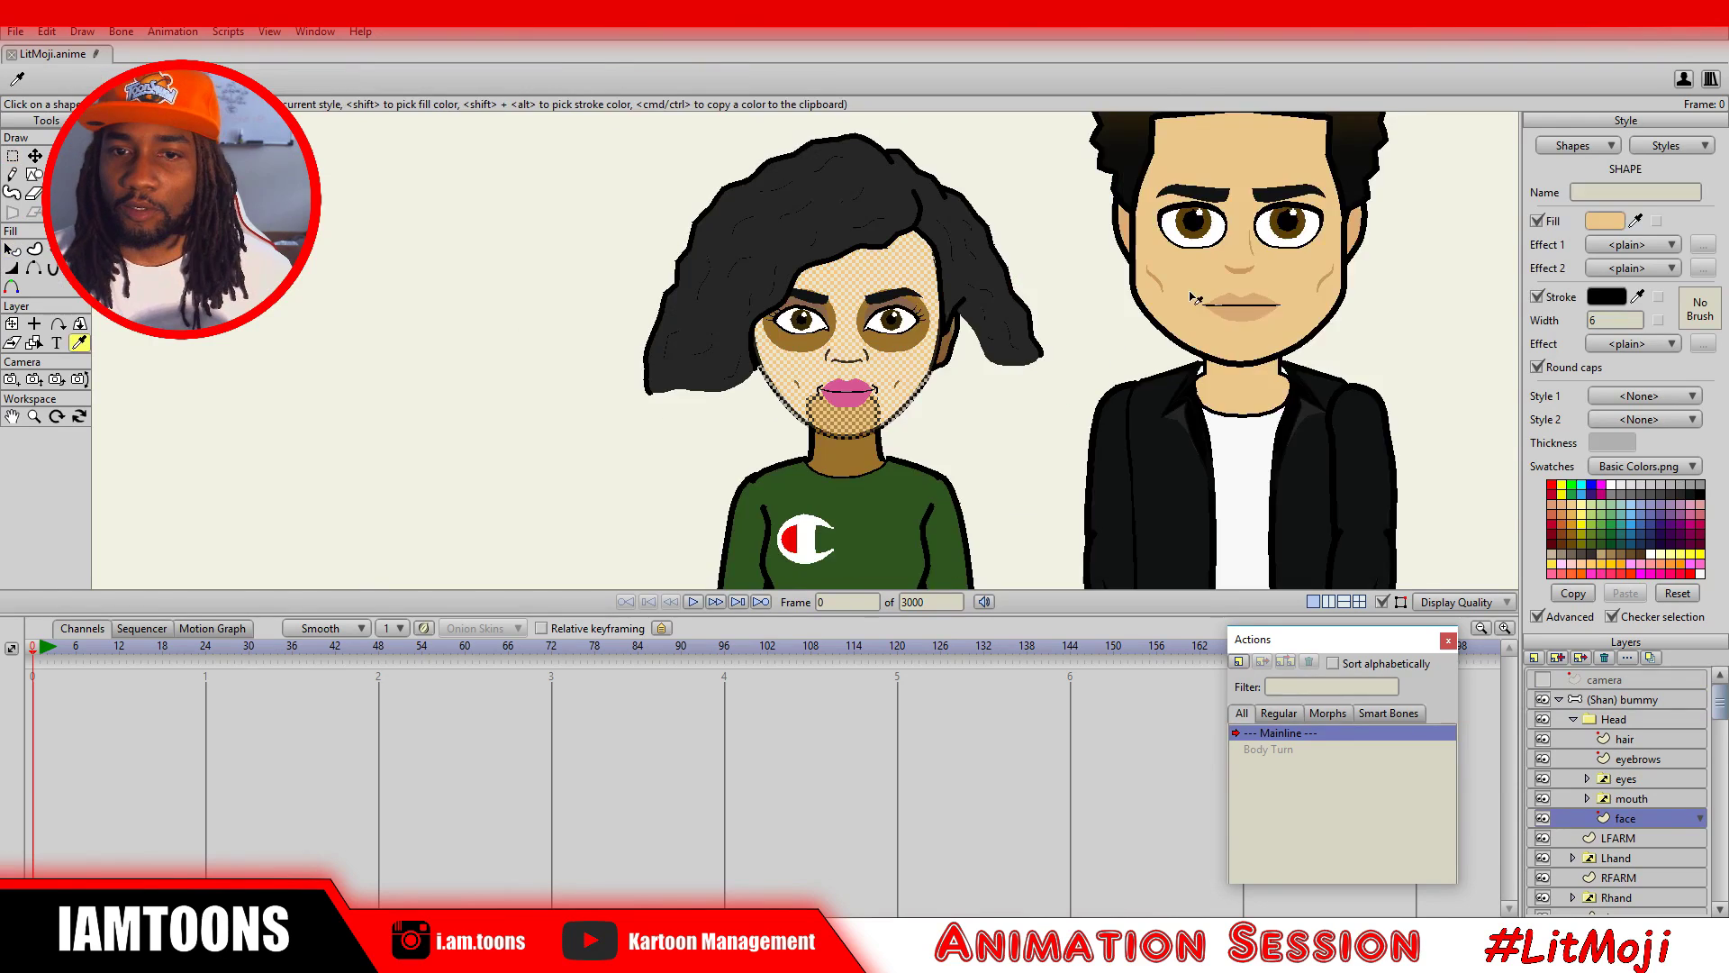
scroll(865, 360, up, 3)
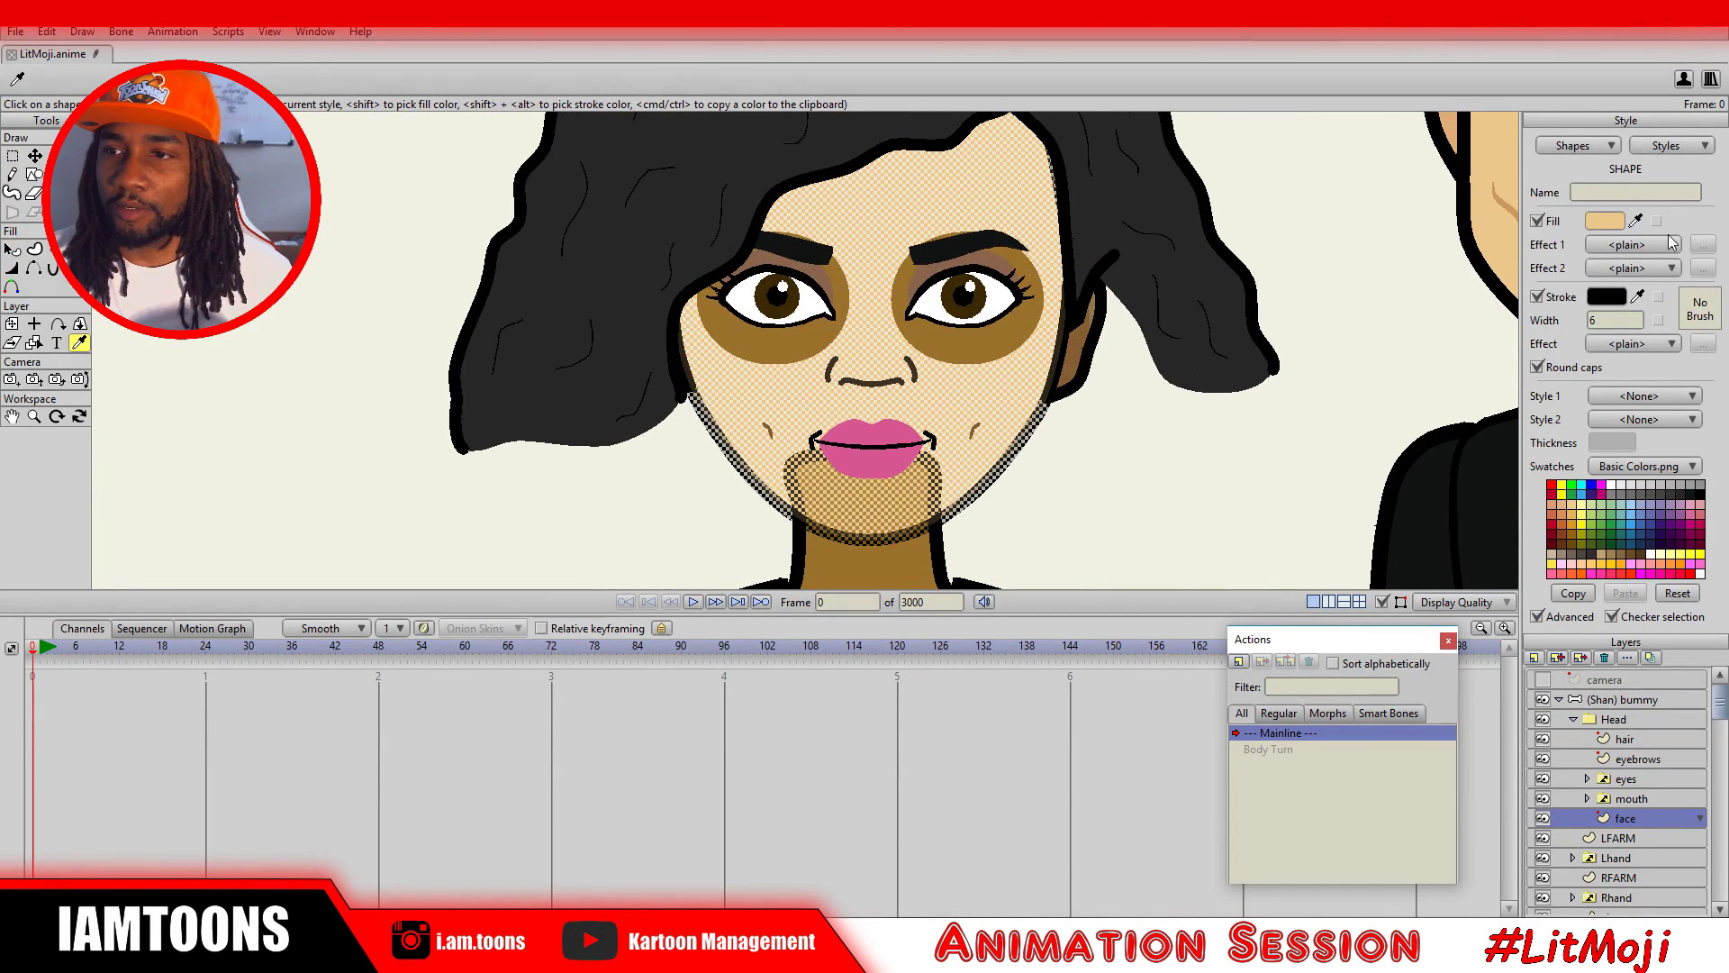
click(1611, 221)
click(1313, 449)
click(1316, 443)
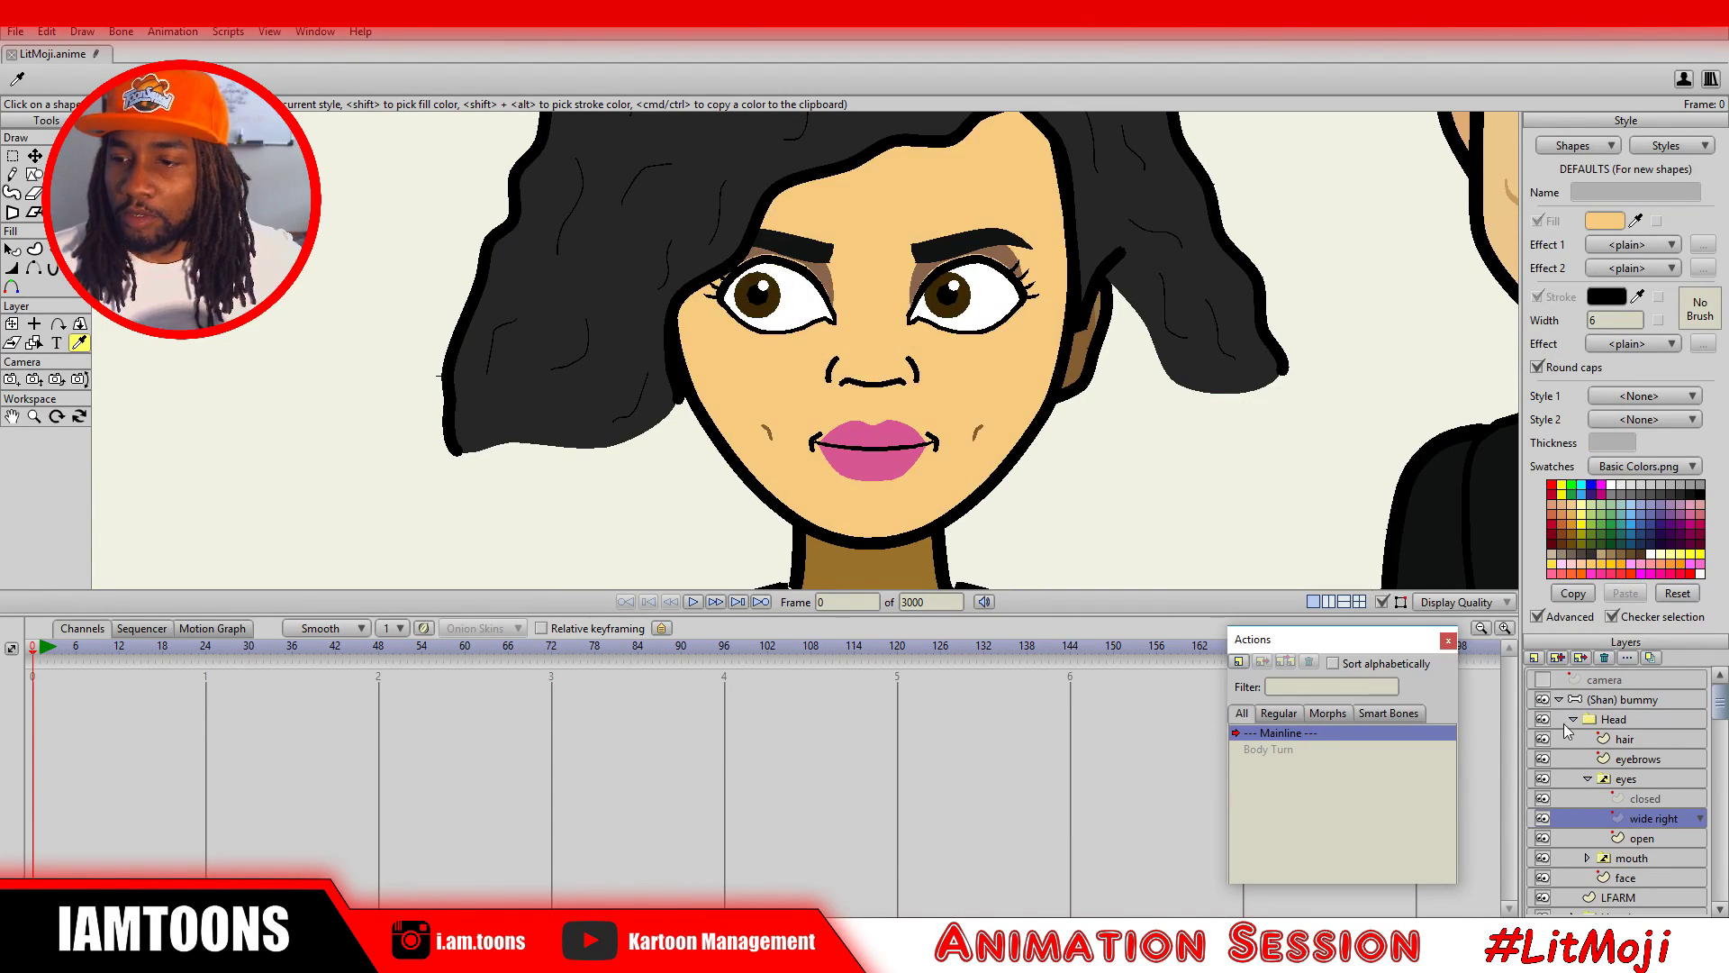
Switch the (Shan) bummy eyes to the closed drawing and back to the open one.
click(1645, 800)
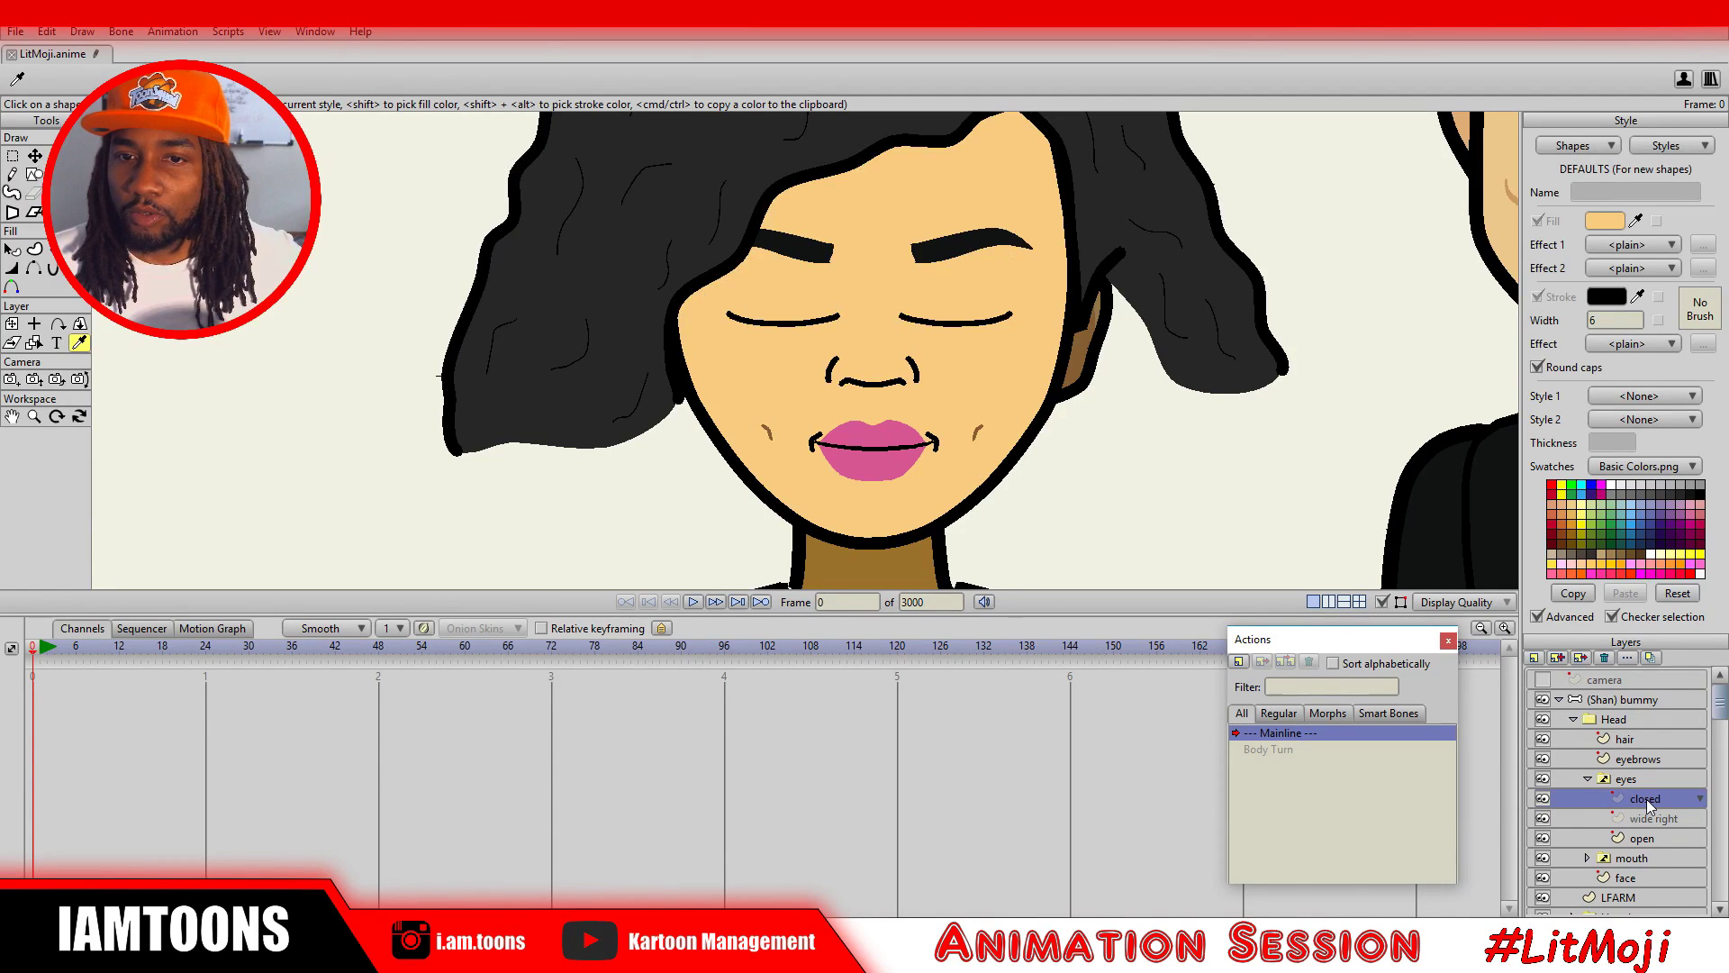
click(1642, 838)
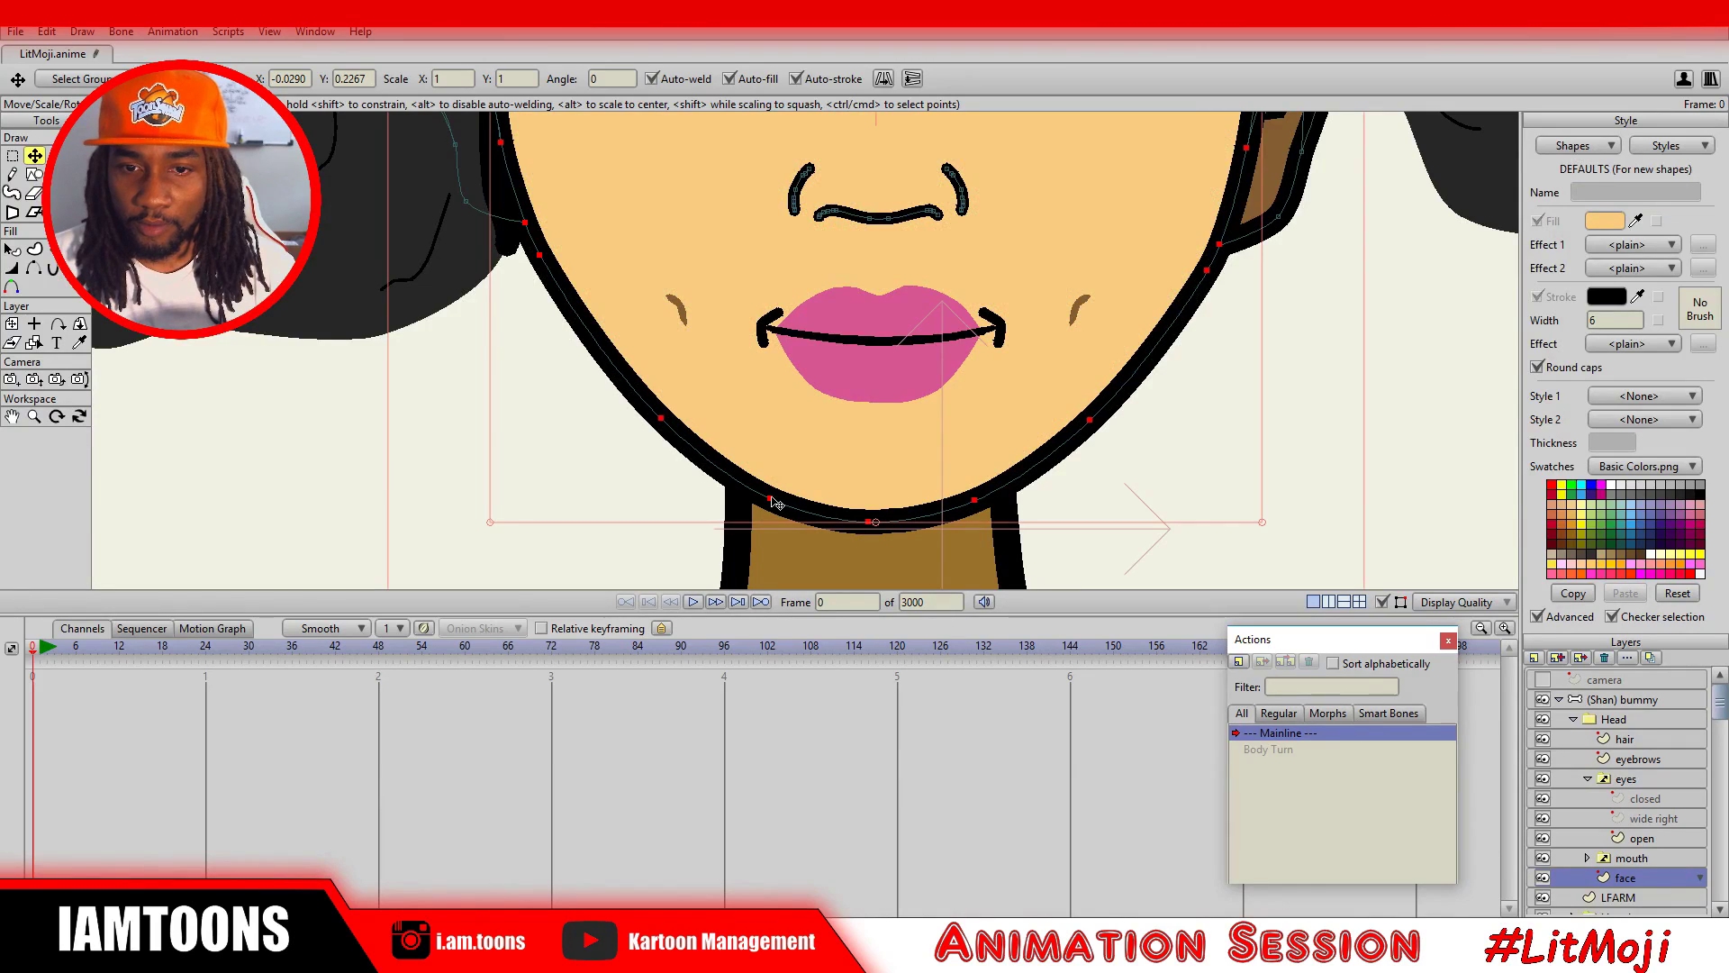
Remove the two cheek lines beside the mouth and clear the old hair from the (Shan) bummy head.
click(773, 500)
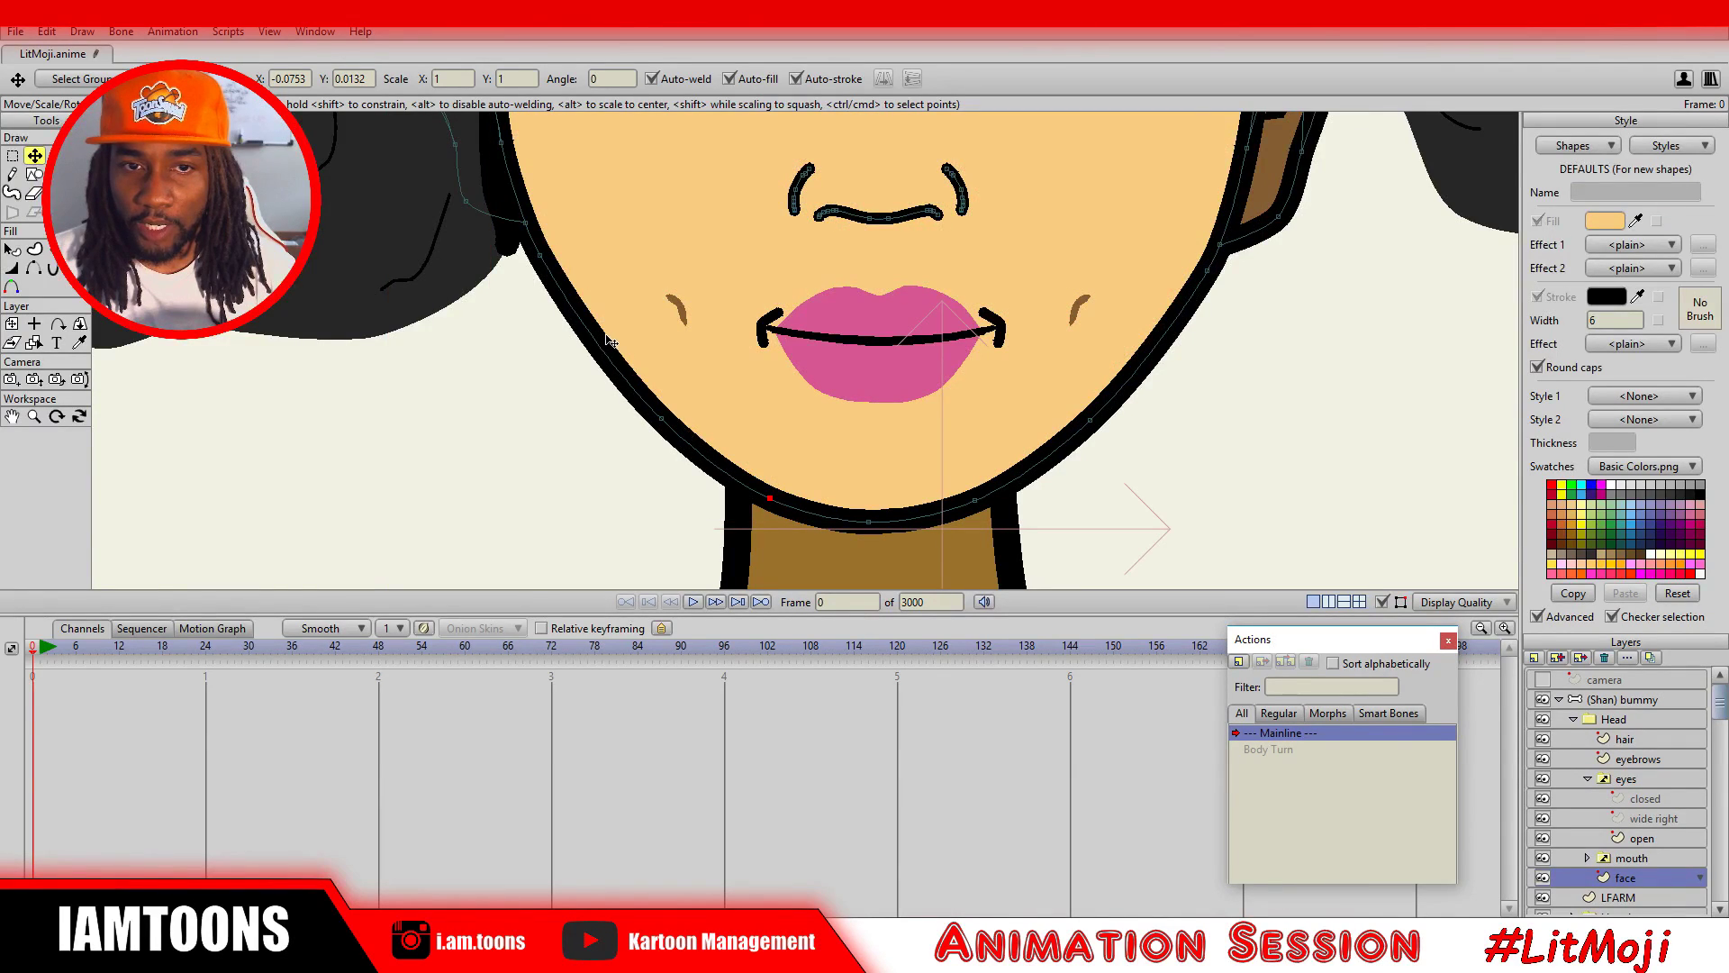
click(12, 155)
mouse_move(687, 366)
mouse_down()
mouse_move(1070, 431)
mouse_move(1015, 373)
mouse_move(602, 366)
mouse_up()
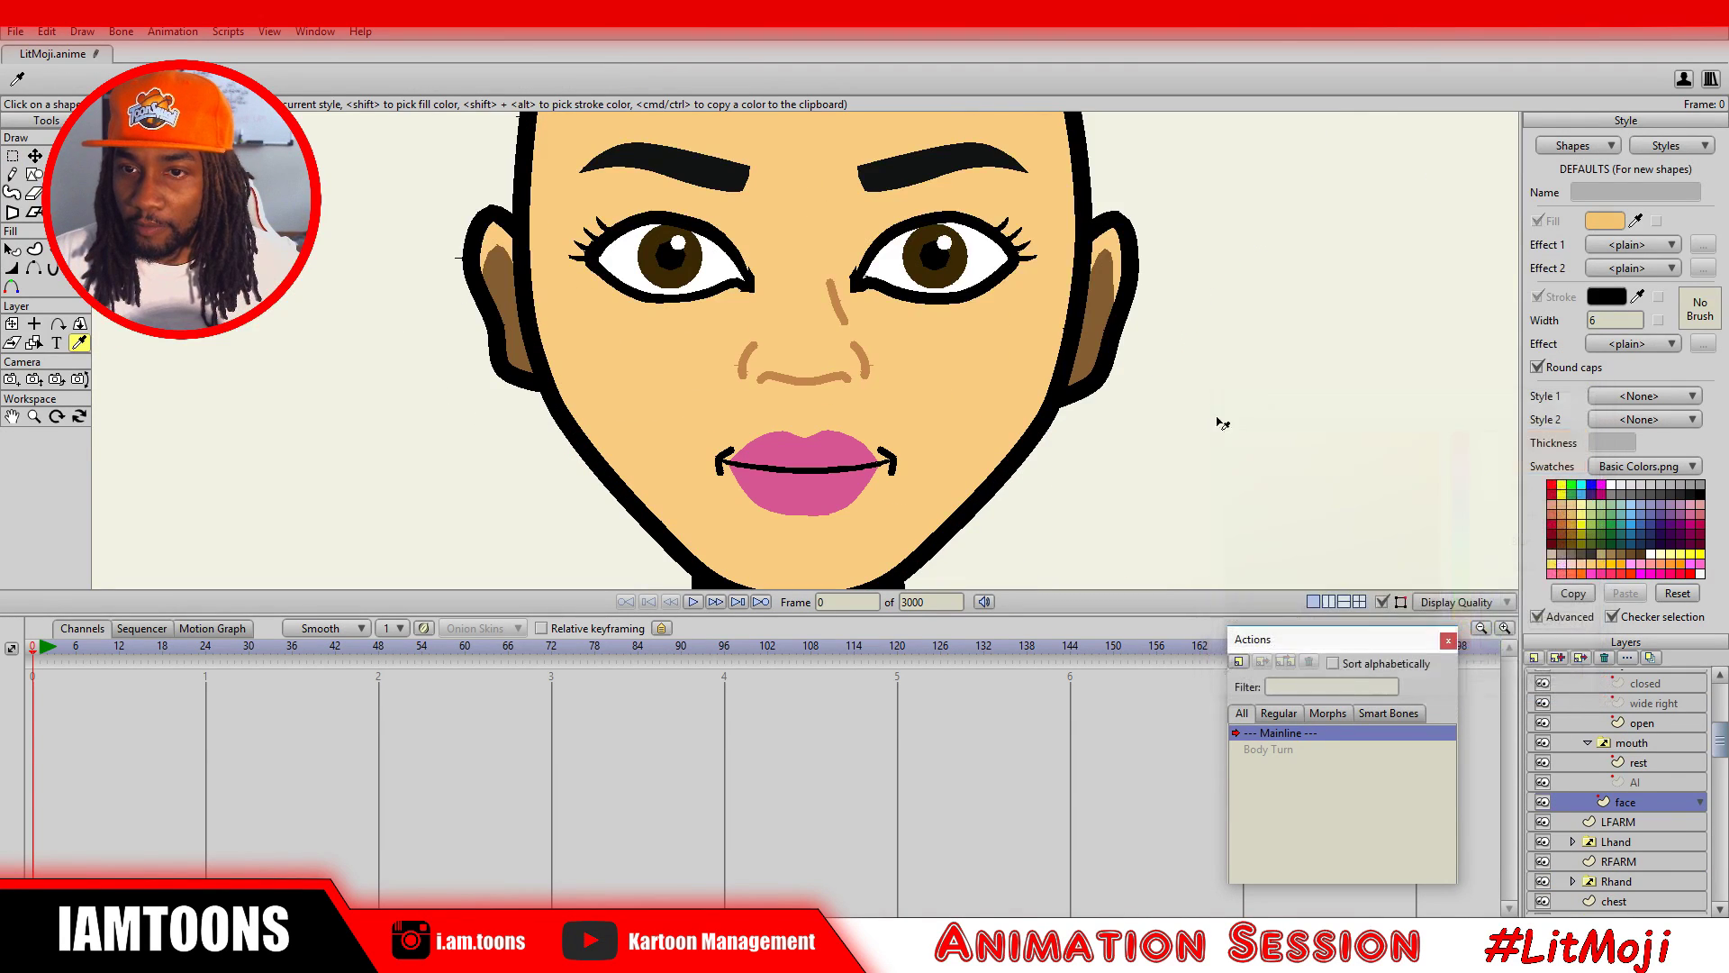
Recolor the inner shading of both ears with a warm light skin tone that suits the face.
key(Escape)
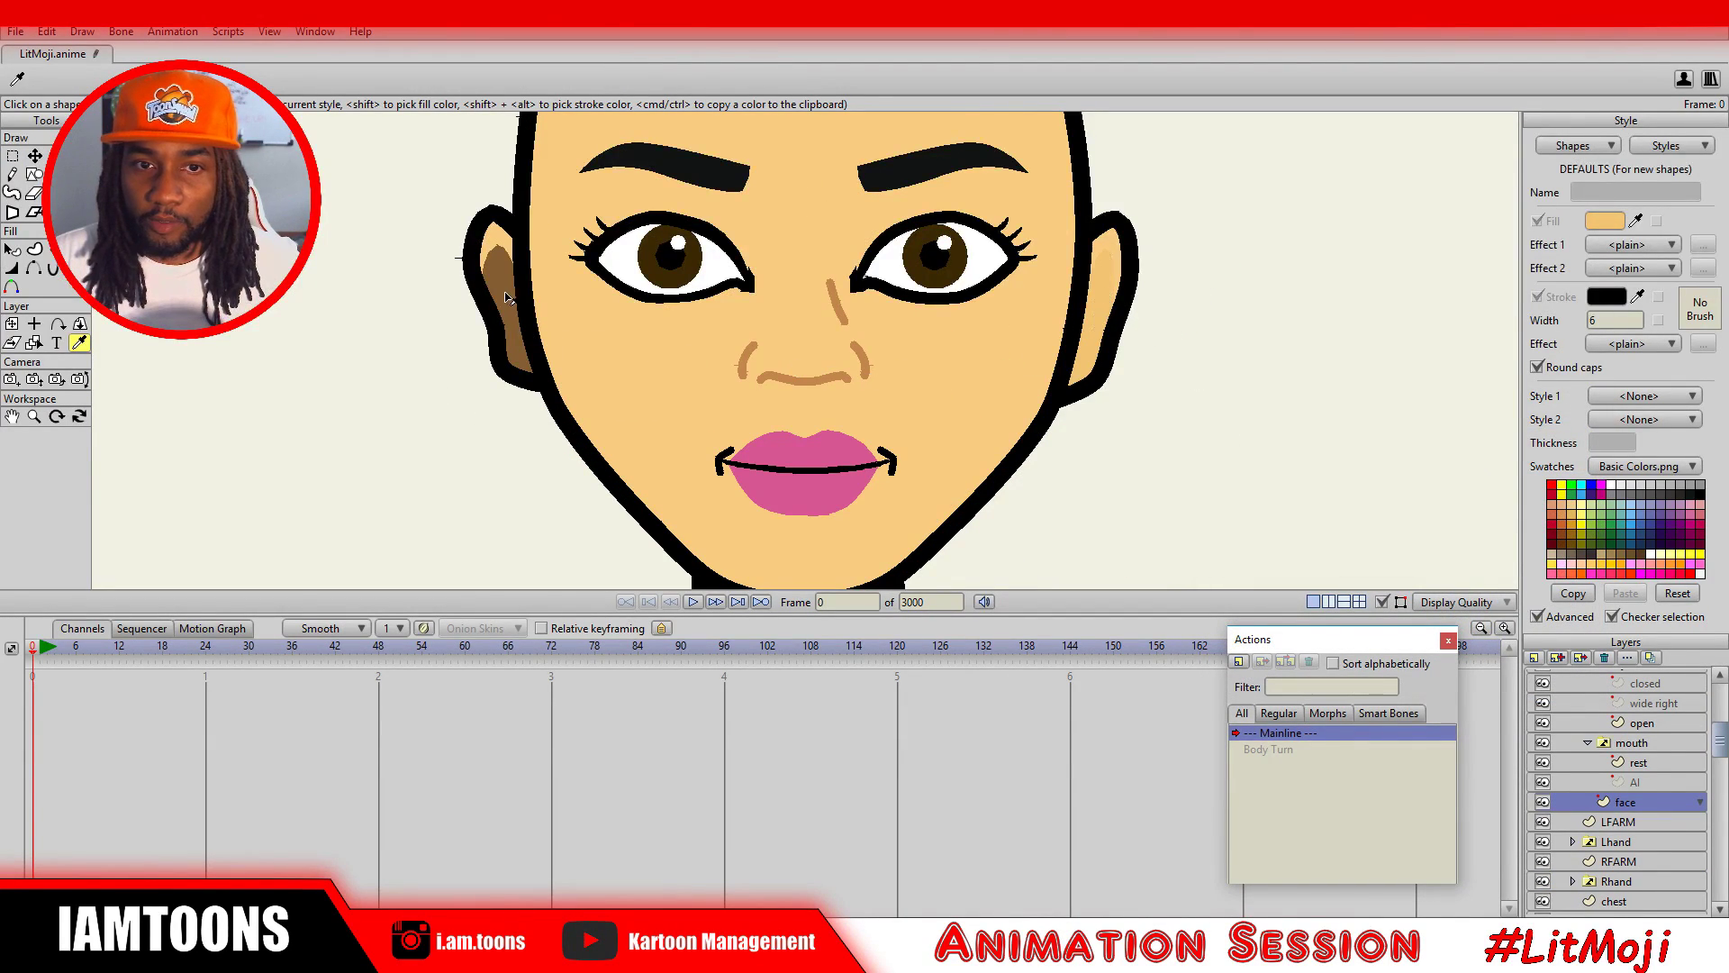
scroll(576, 351, down, 2)
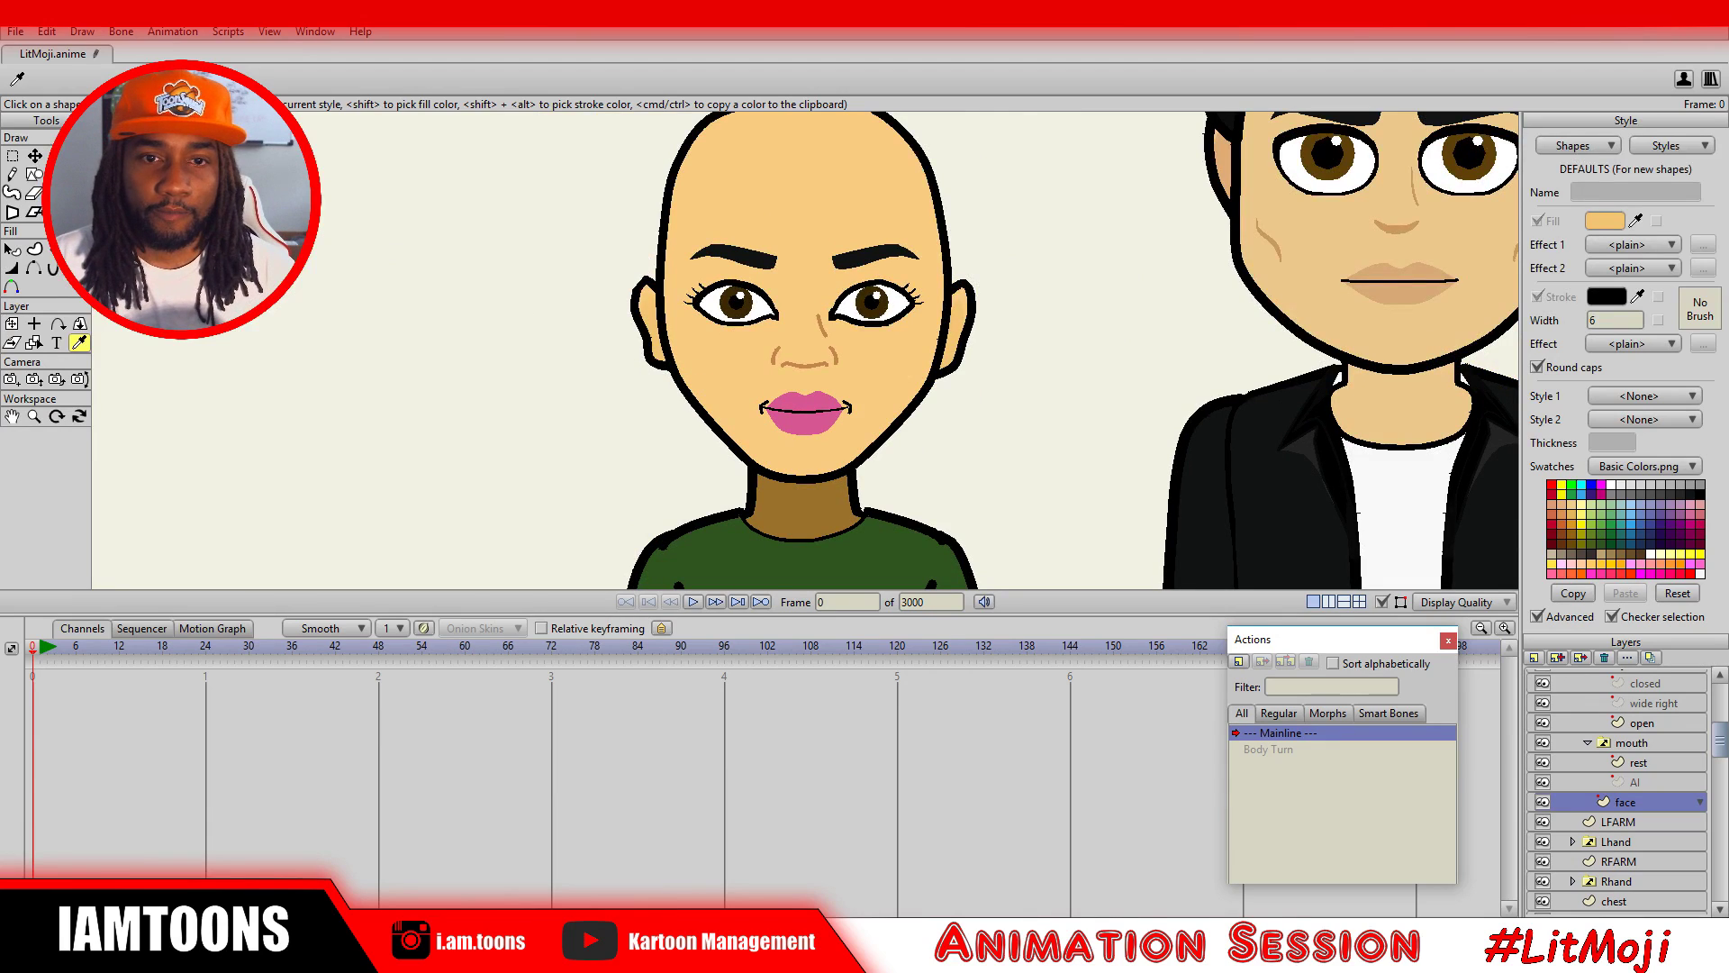
scroll(632, 341, down, 2)
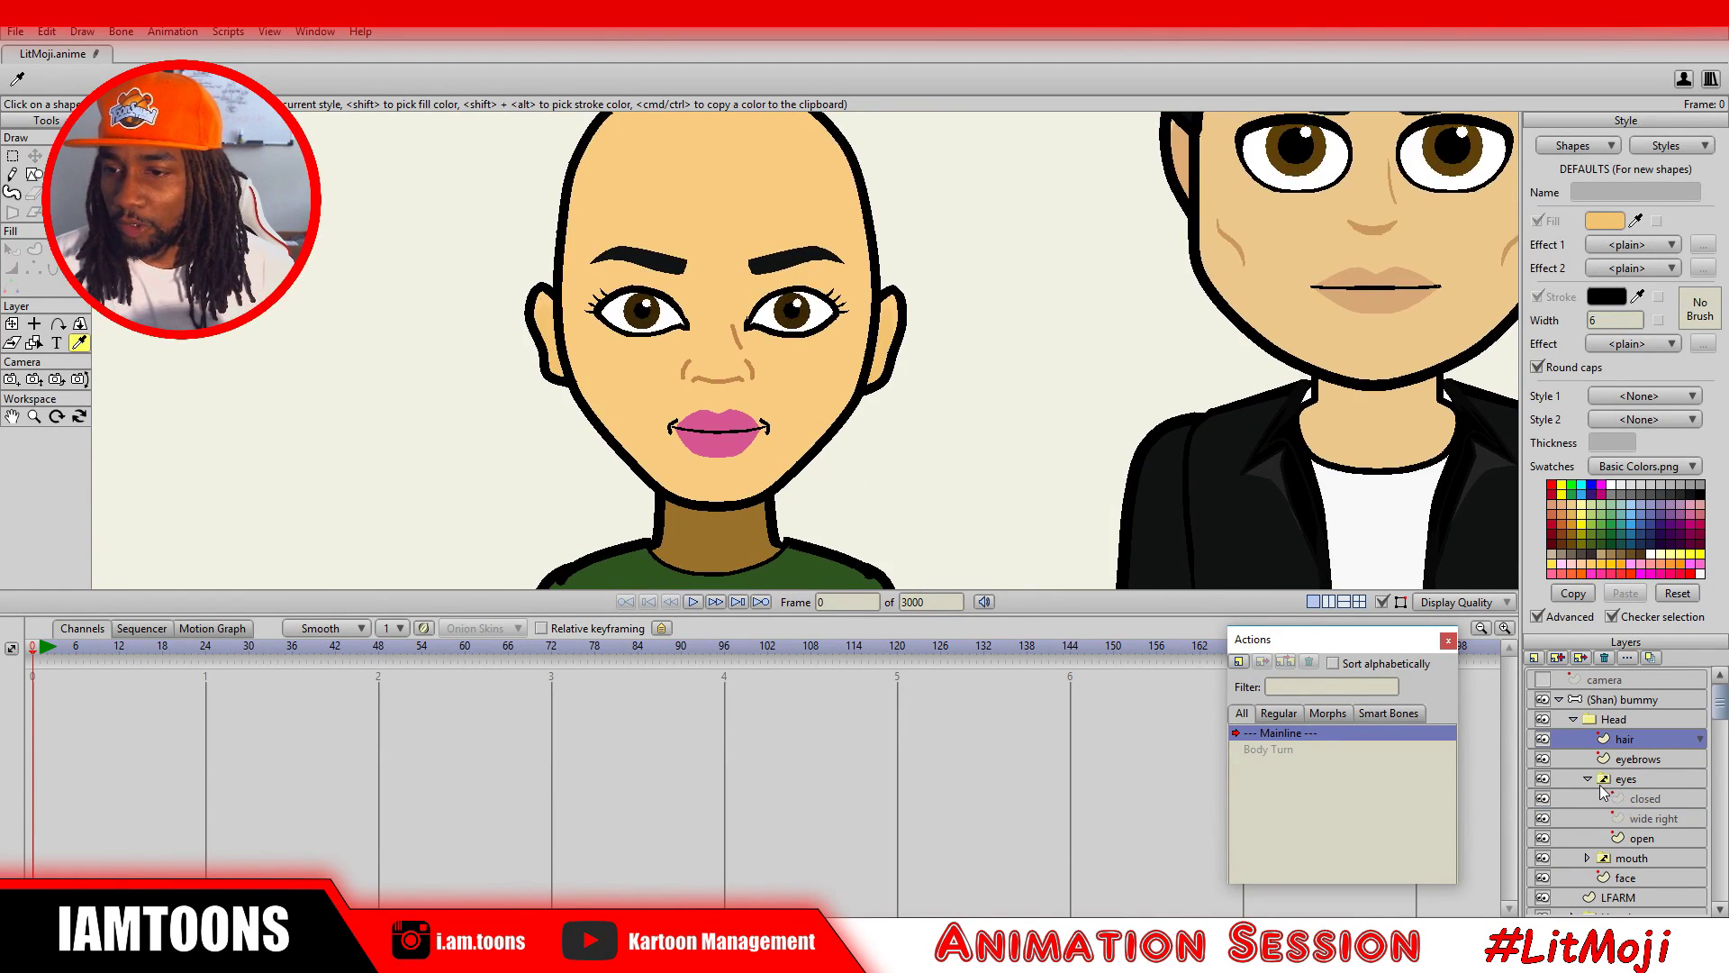
Collapse the eyes and mouth groups and draw a light grey nose ring around the right nostril on the face layer.
click(1588, 779)
click(1626, 817)
scroll(759, 344, up, 4)
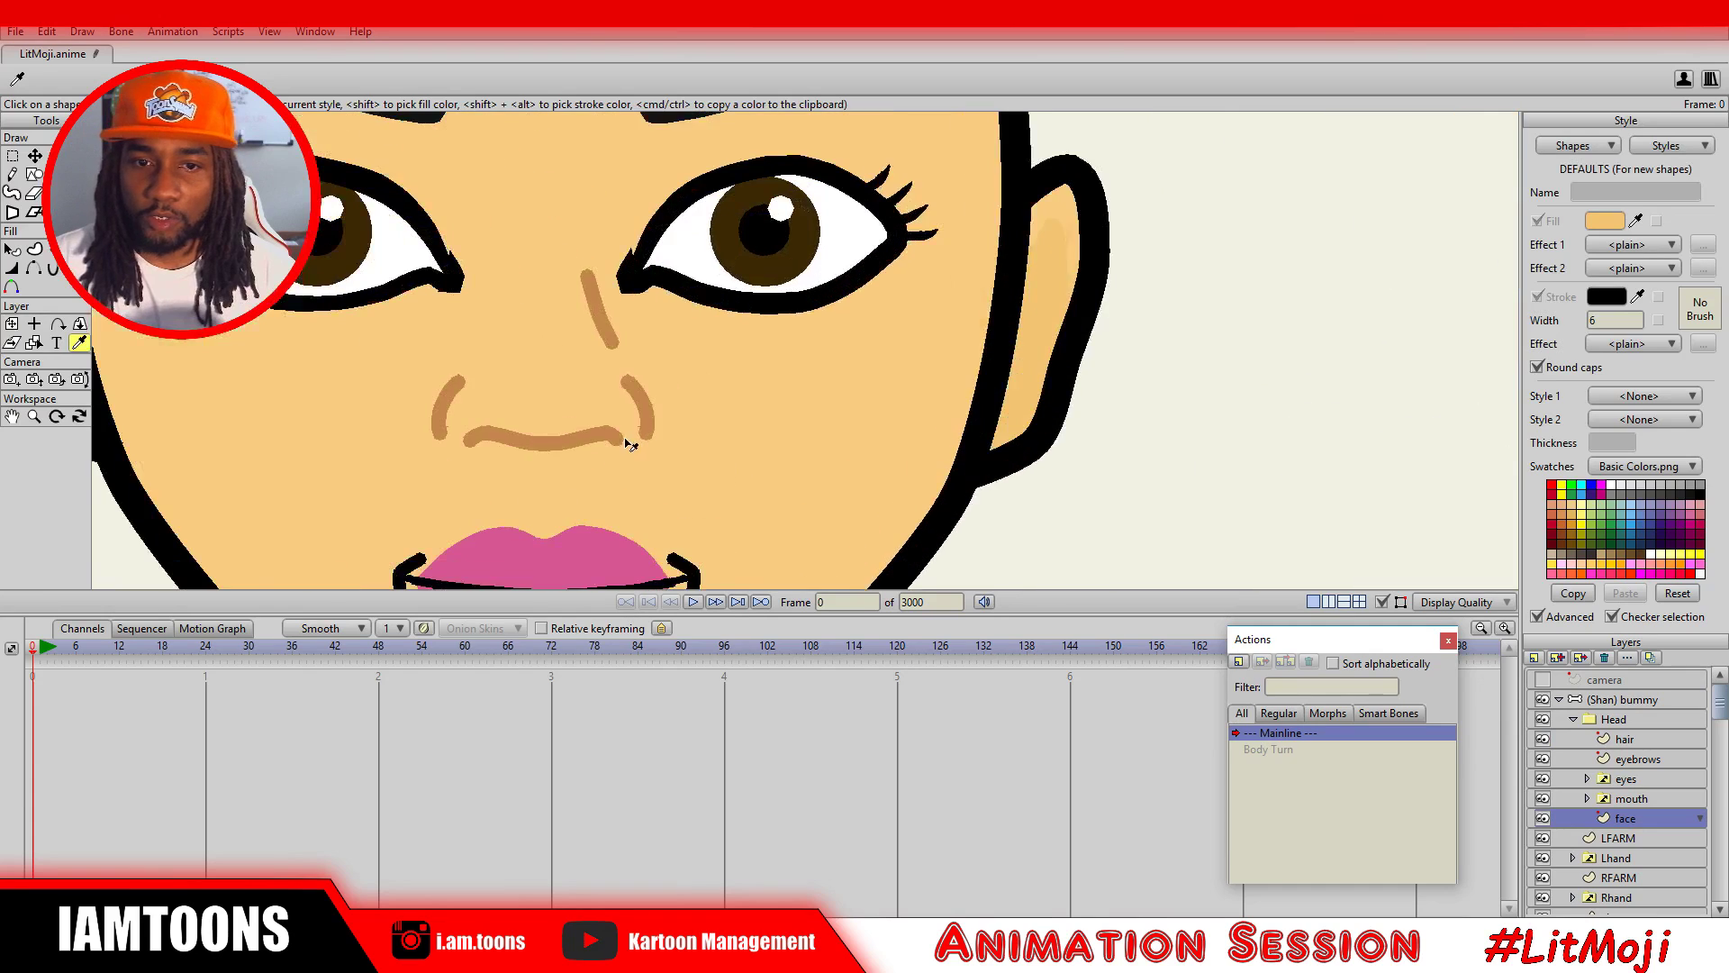
scroll(754, 342, up, 1)
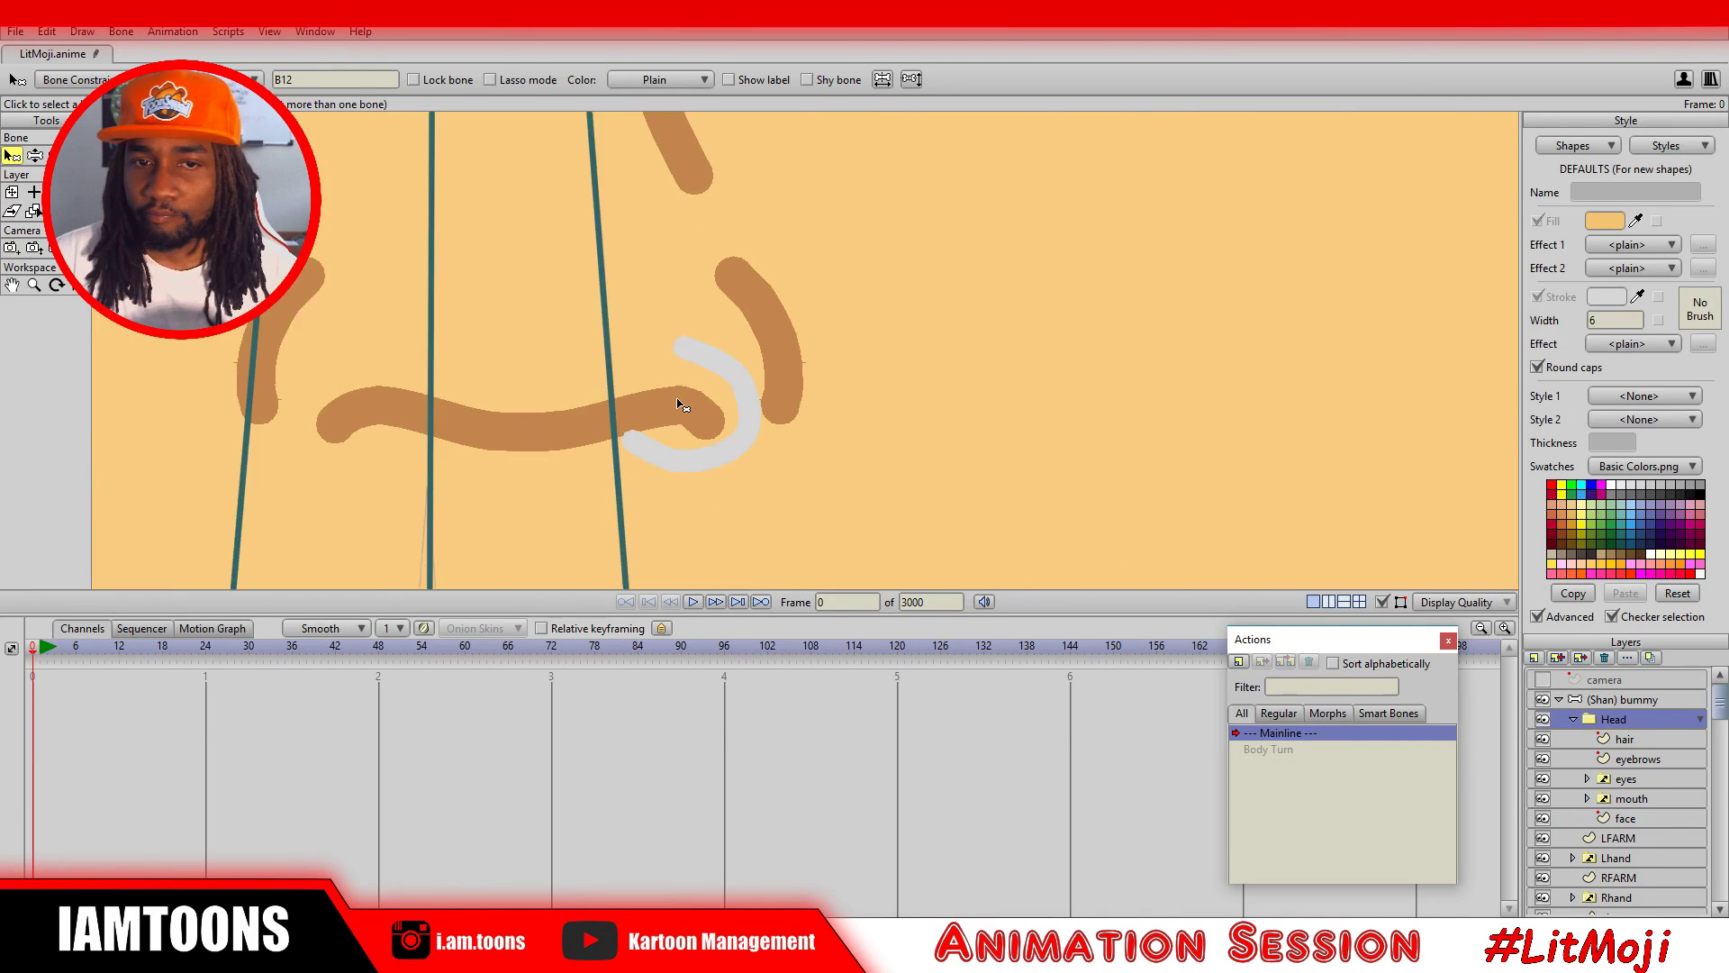
Adjust the nose ring's line width at its points on the face layer.
scroll(679, 402, down, 8)
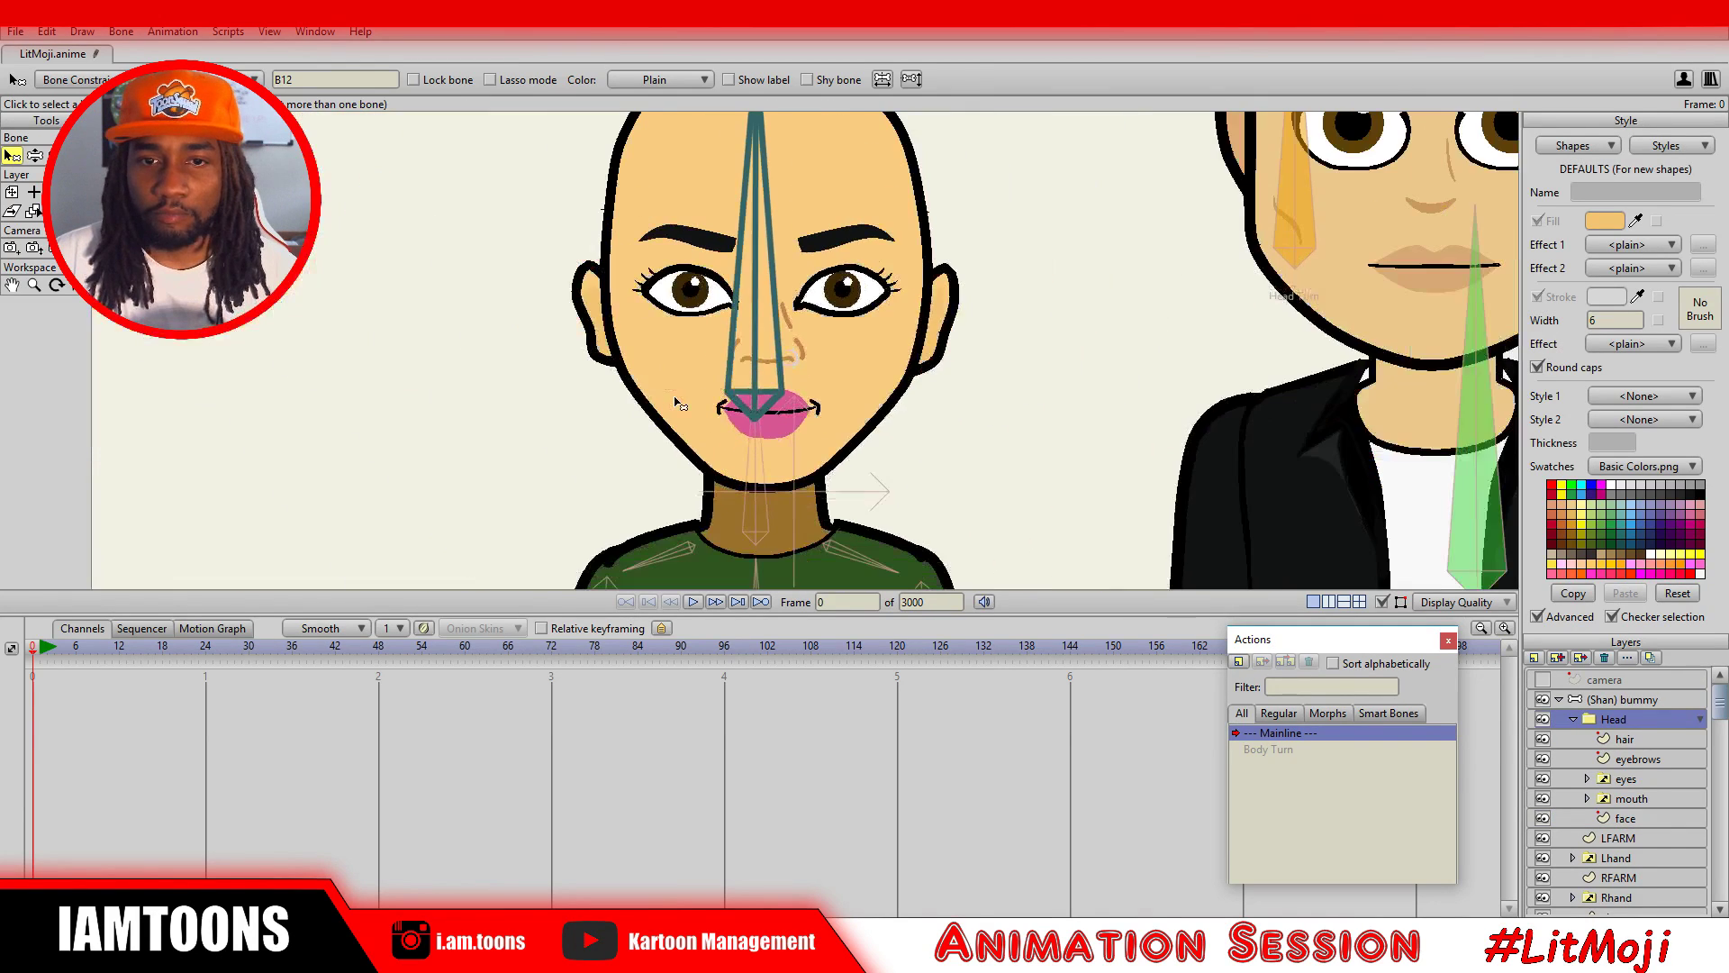
scroll(675, 399, up, 4)
click(1625, 818)
scroll(909, 424, down, 5)
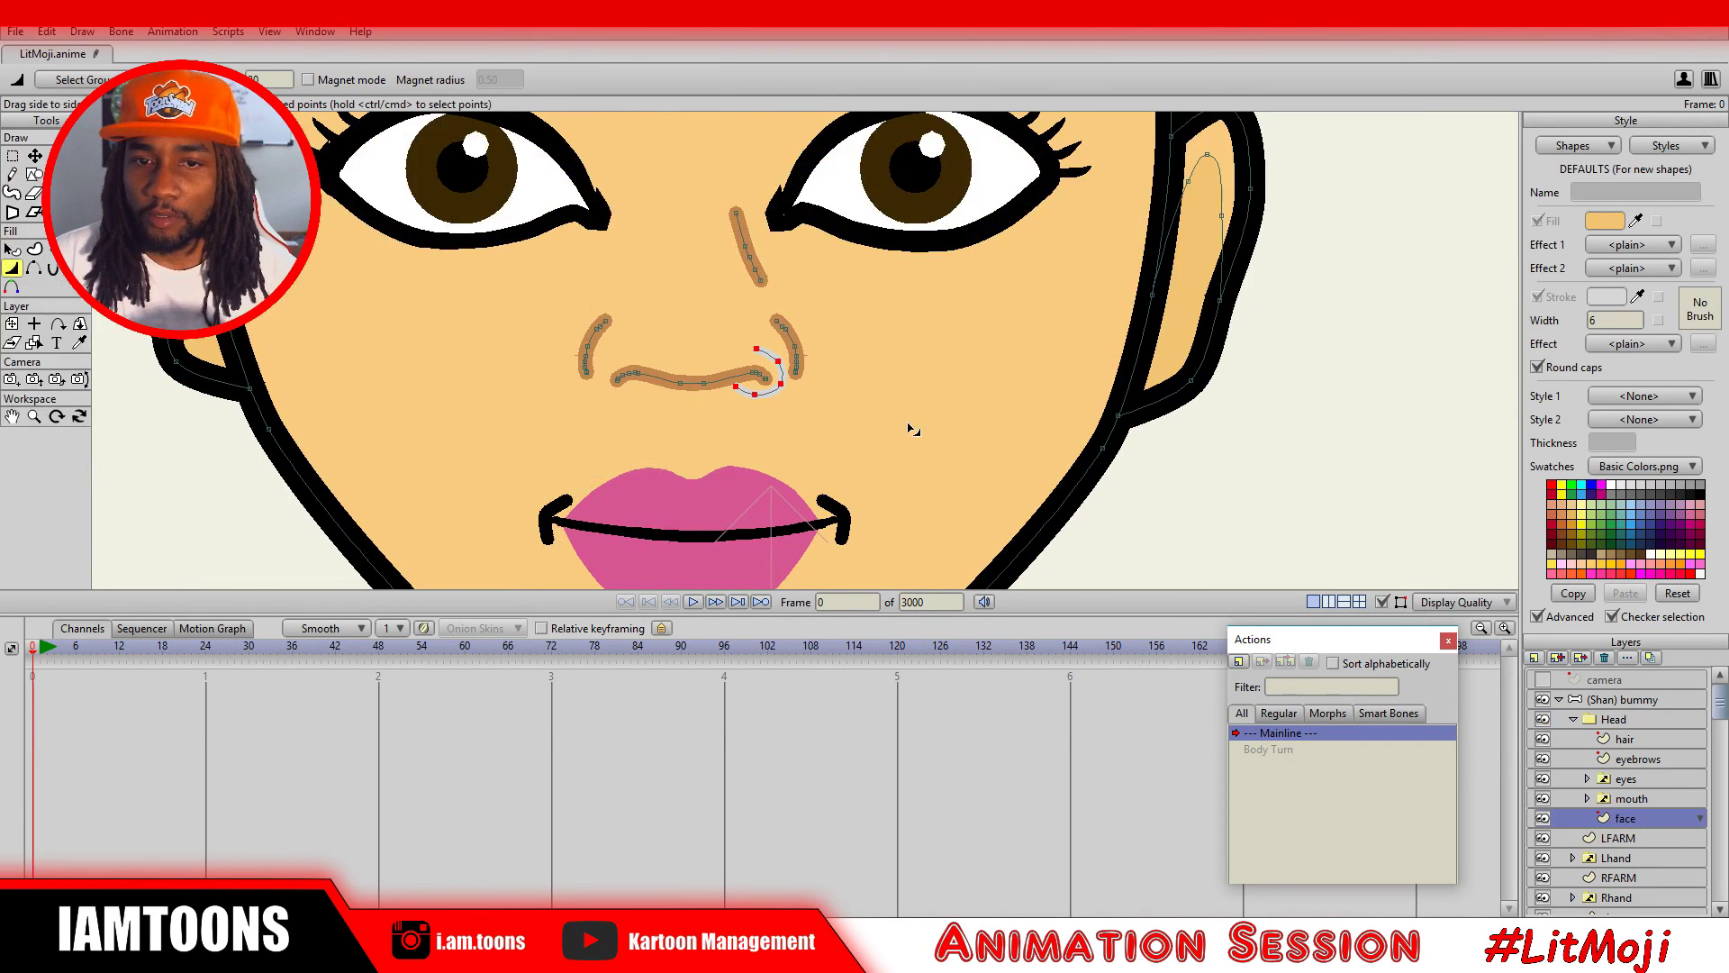
scroll(783, 367, up, 6)
scroll(784, 368, up, 1)
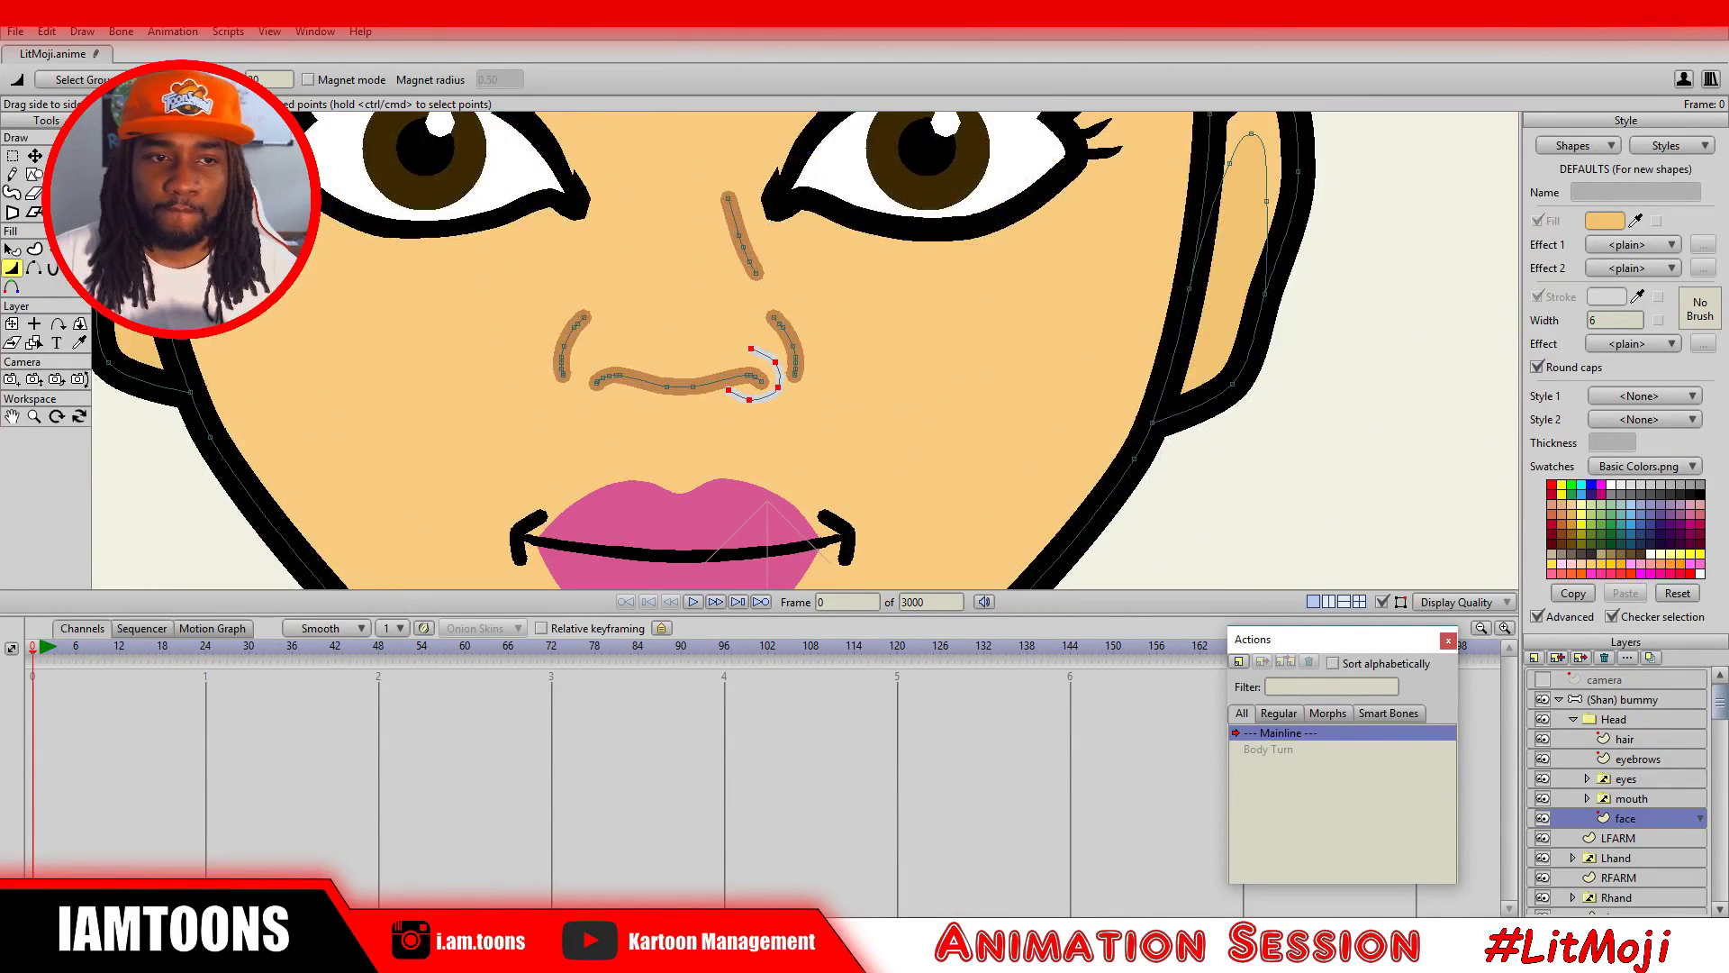
Recolor the nose lines of the (Shan) bummy face black.
click(12, 250)
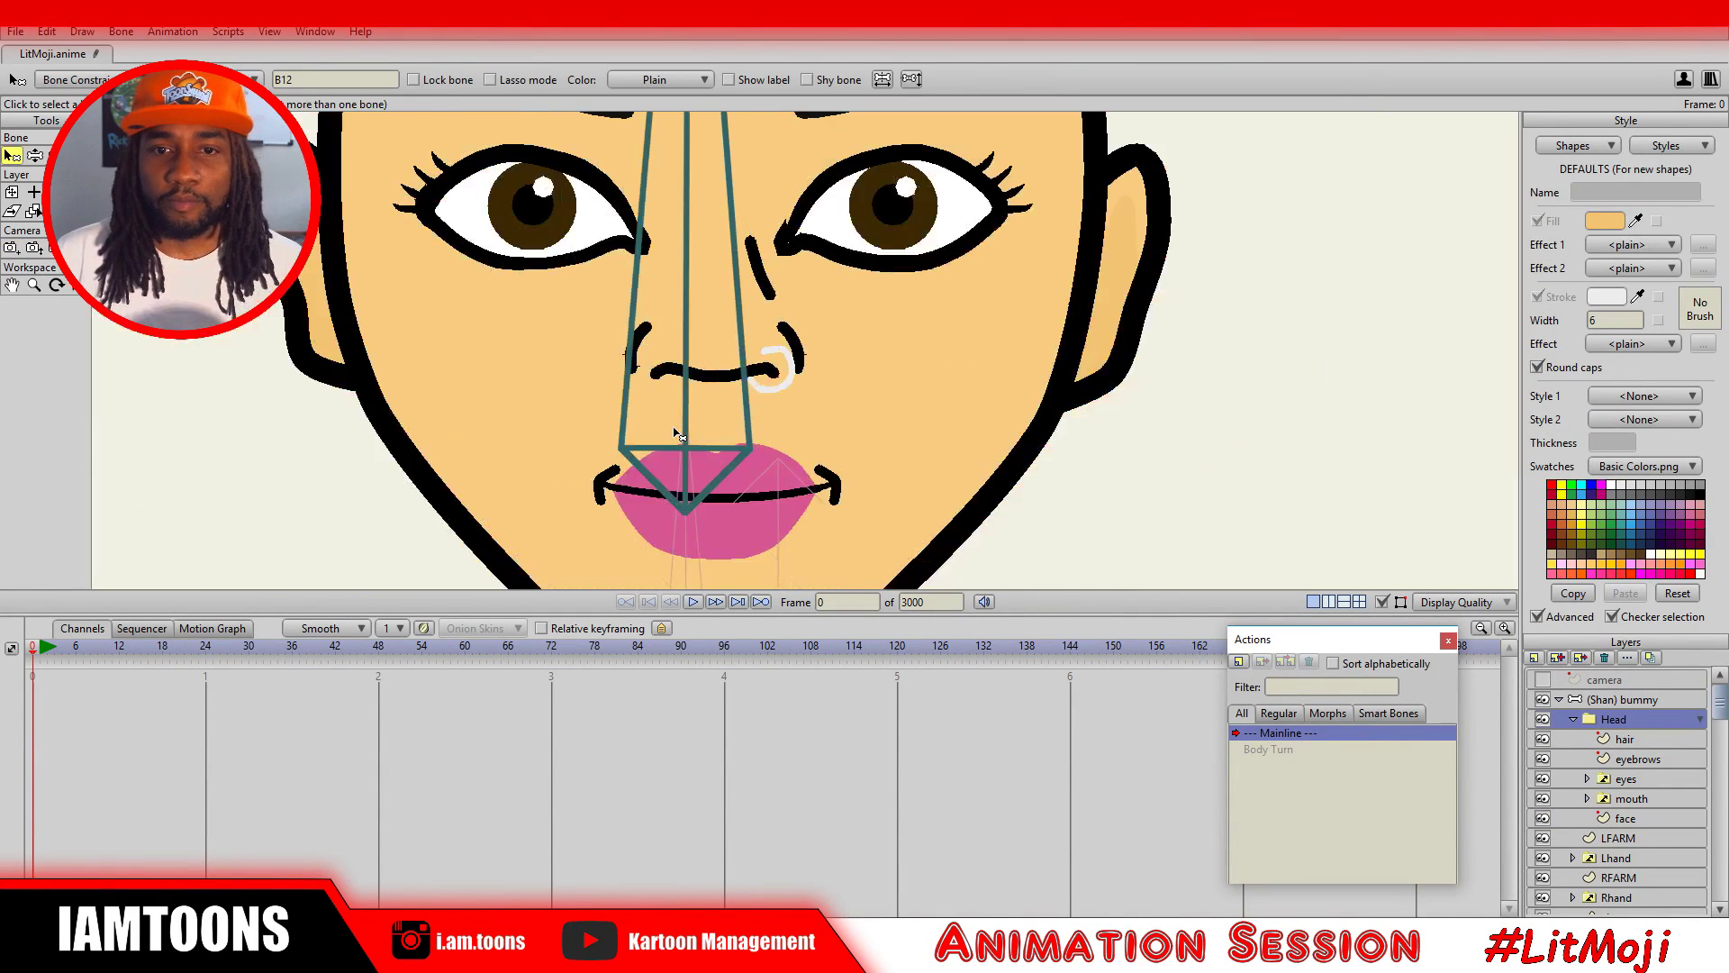
scroll(677, 432, down, 2)
scroll(834, 455, up, 2)
scroll(838, 457, down, 3)
scroll(1651, 814, down, 1)
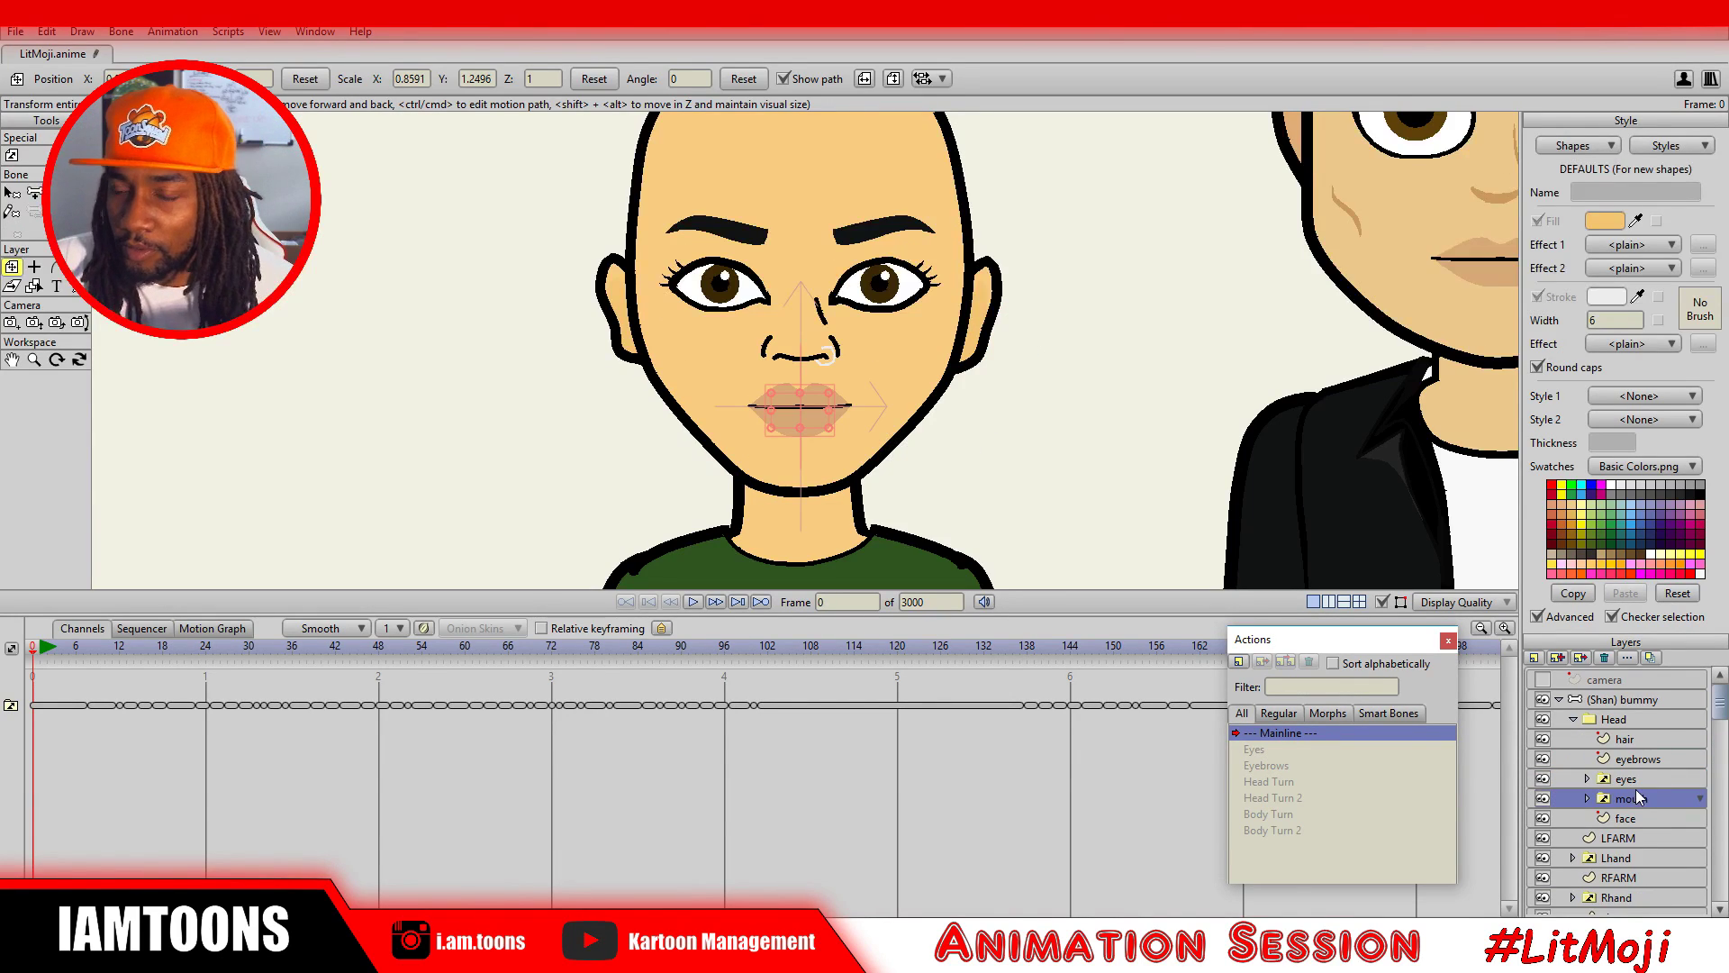
Select the nose ring's points on the face layer.
click(1640, 819)
click(34, 155)
scroll(680, 428, up, 2)
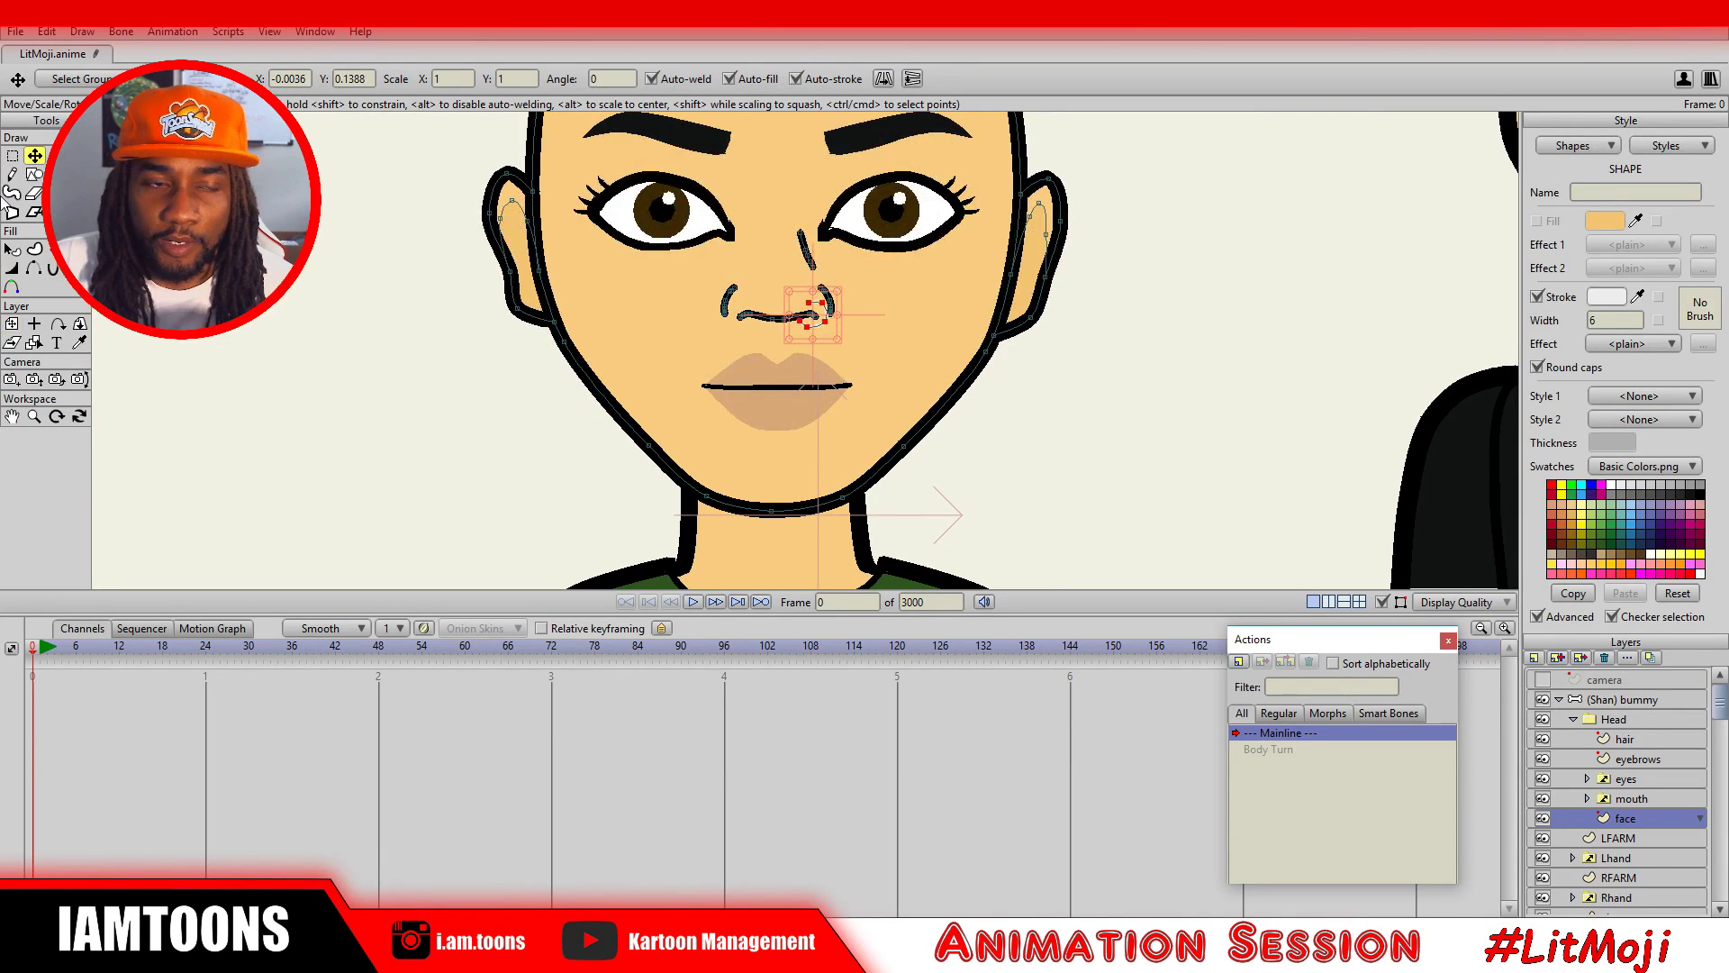
Draw an auto-closed freehand hair shape around the top of the head on the hair layer and fill it dark brown.
click(16, 158)
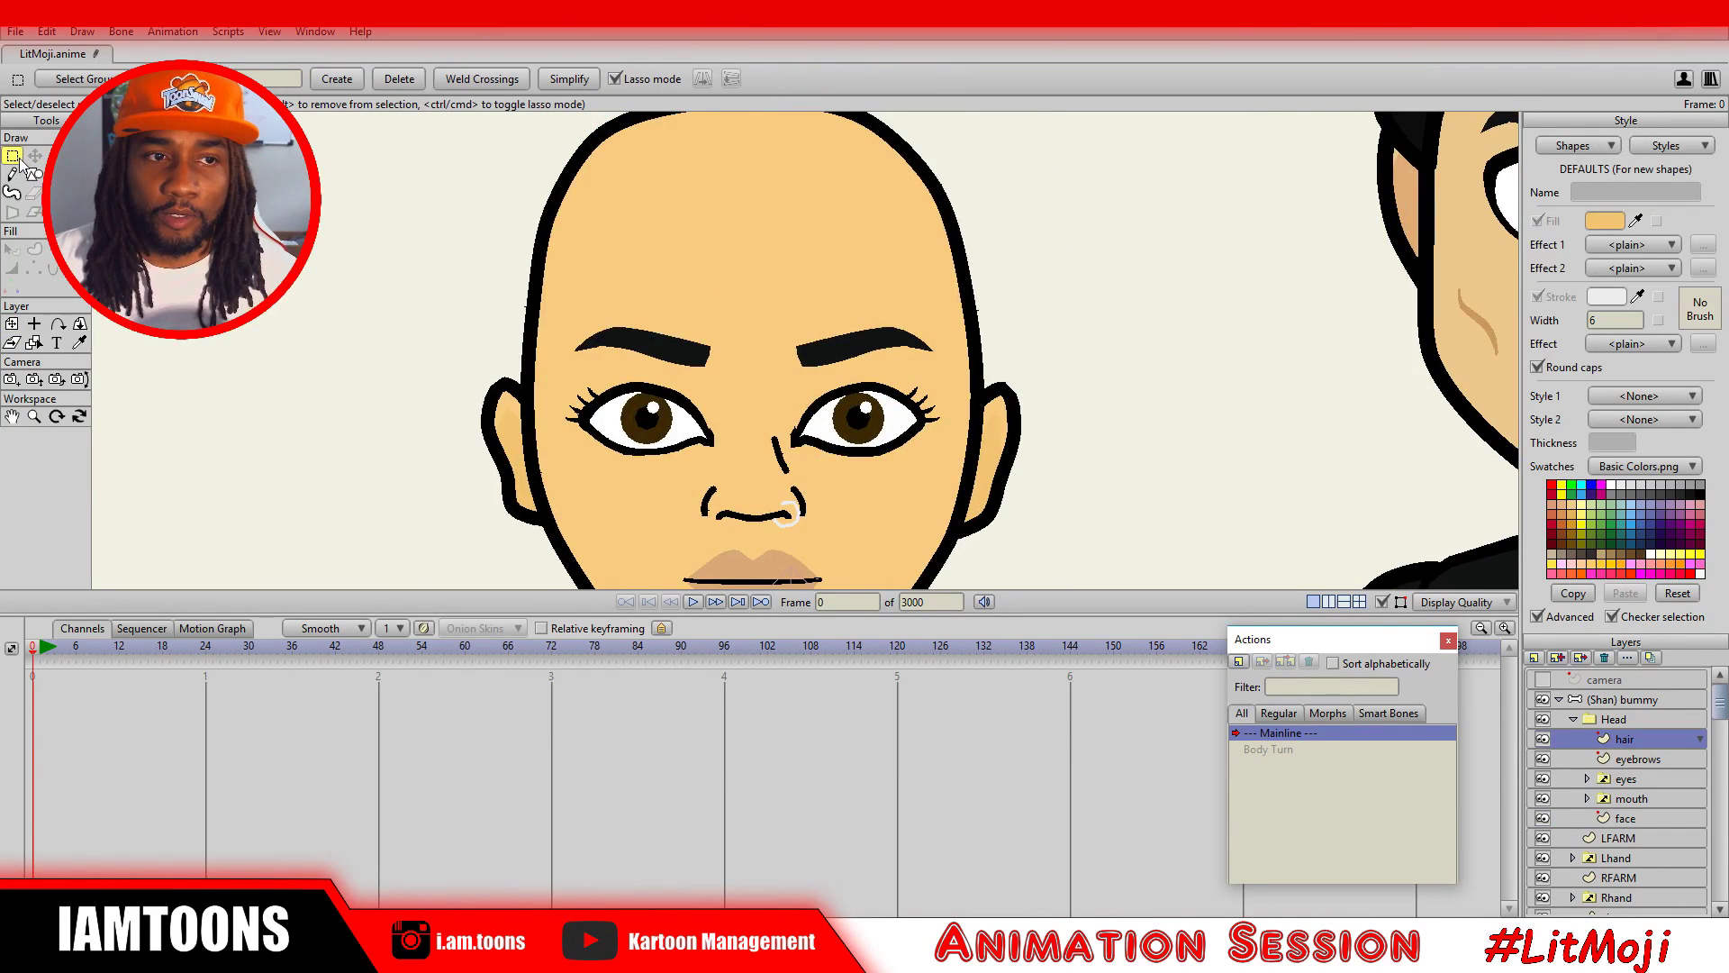
click(13, 173)
scroll(640, 455, down, 2)
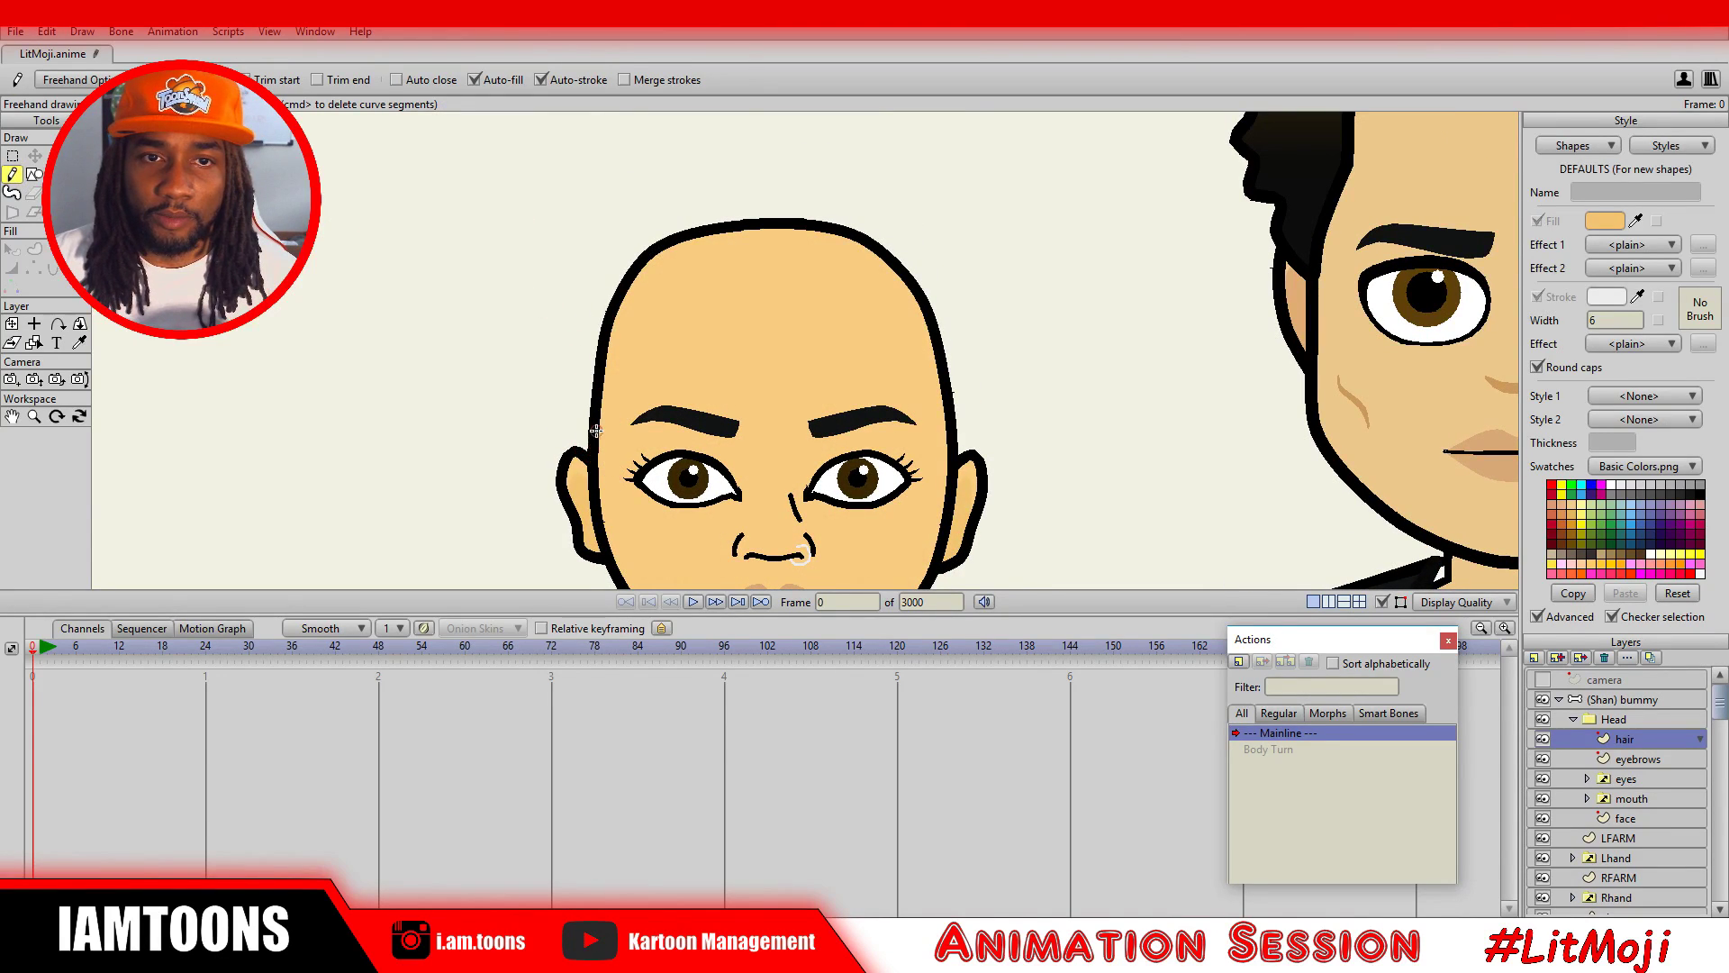
click(403, 81)
mouse_move(595, 464)
mouse_down()
mouse_move(933, 411)
mouse_move(955, 461)
mouse_move(977, 365)
mouse_up()
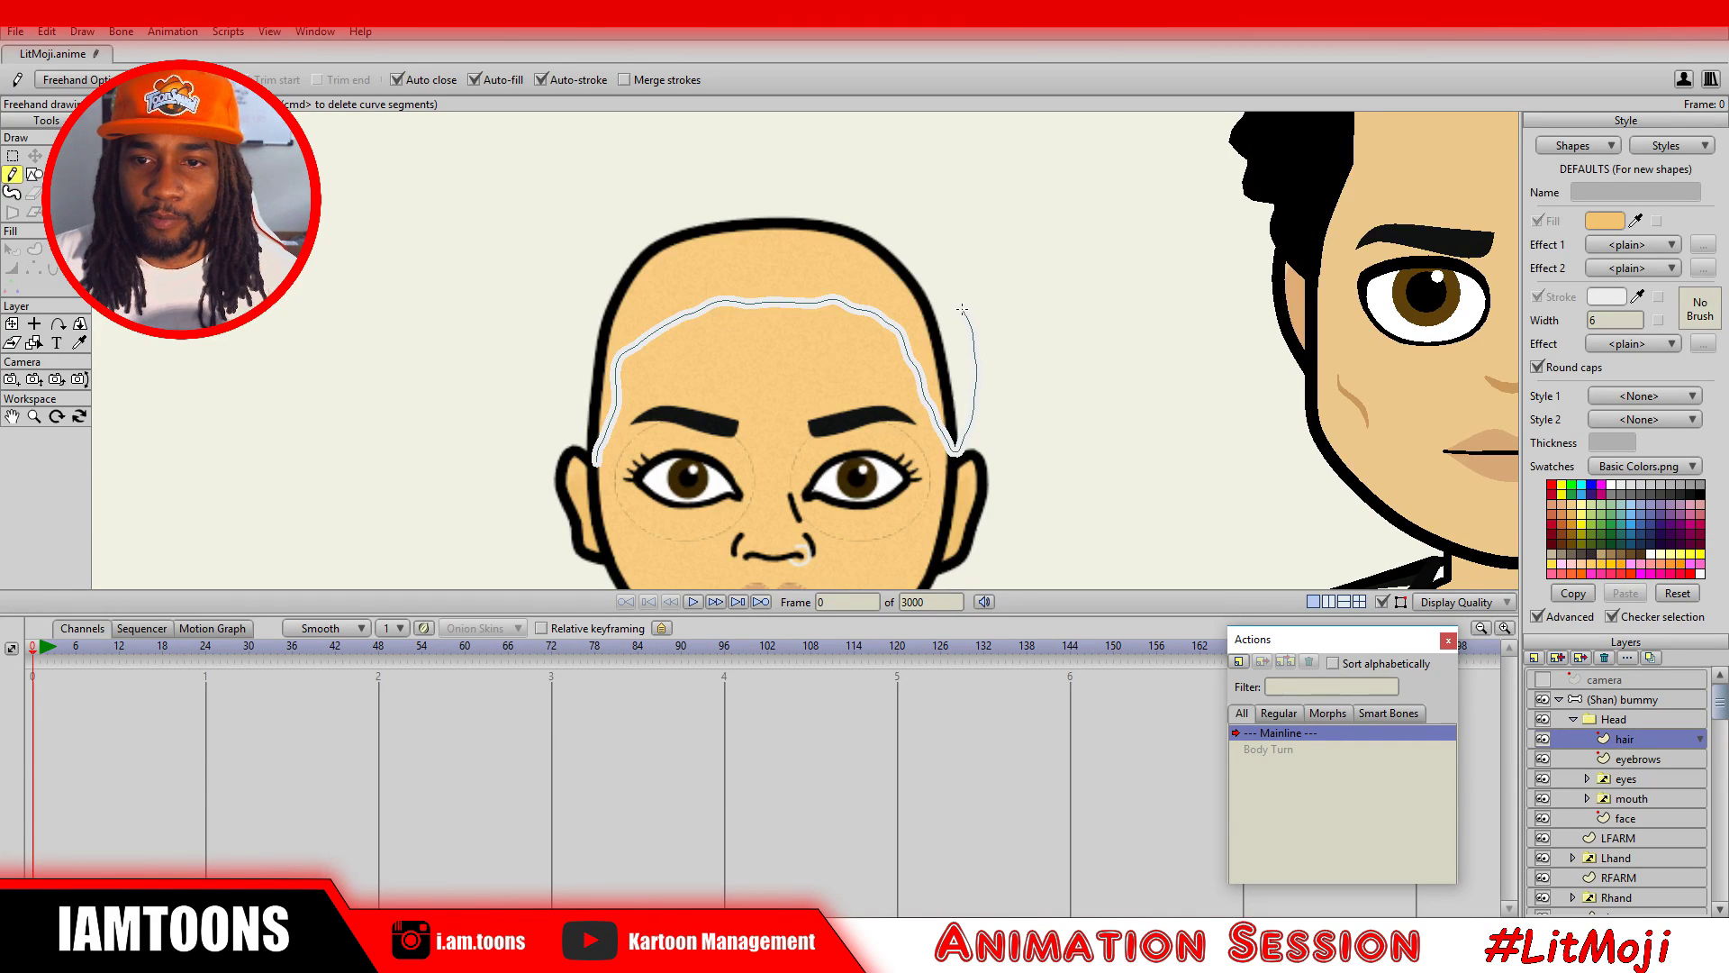
drag(880, 191, 773, 179)
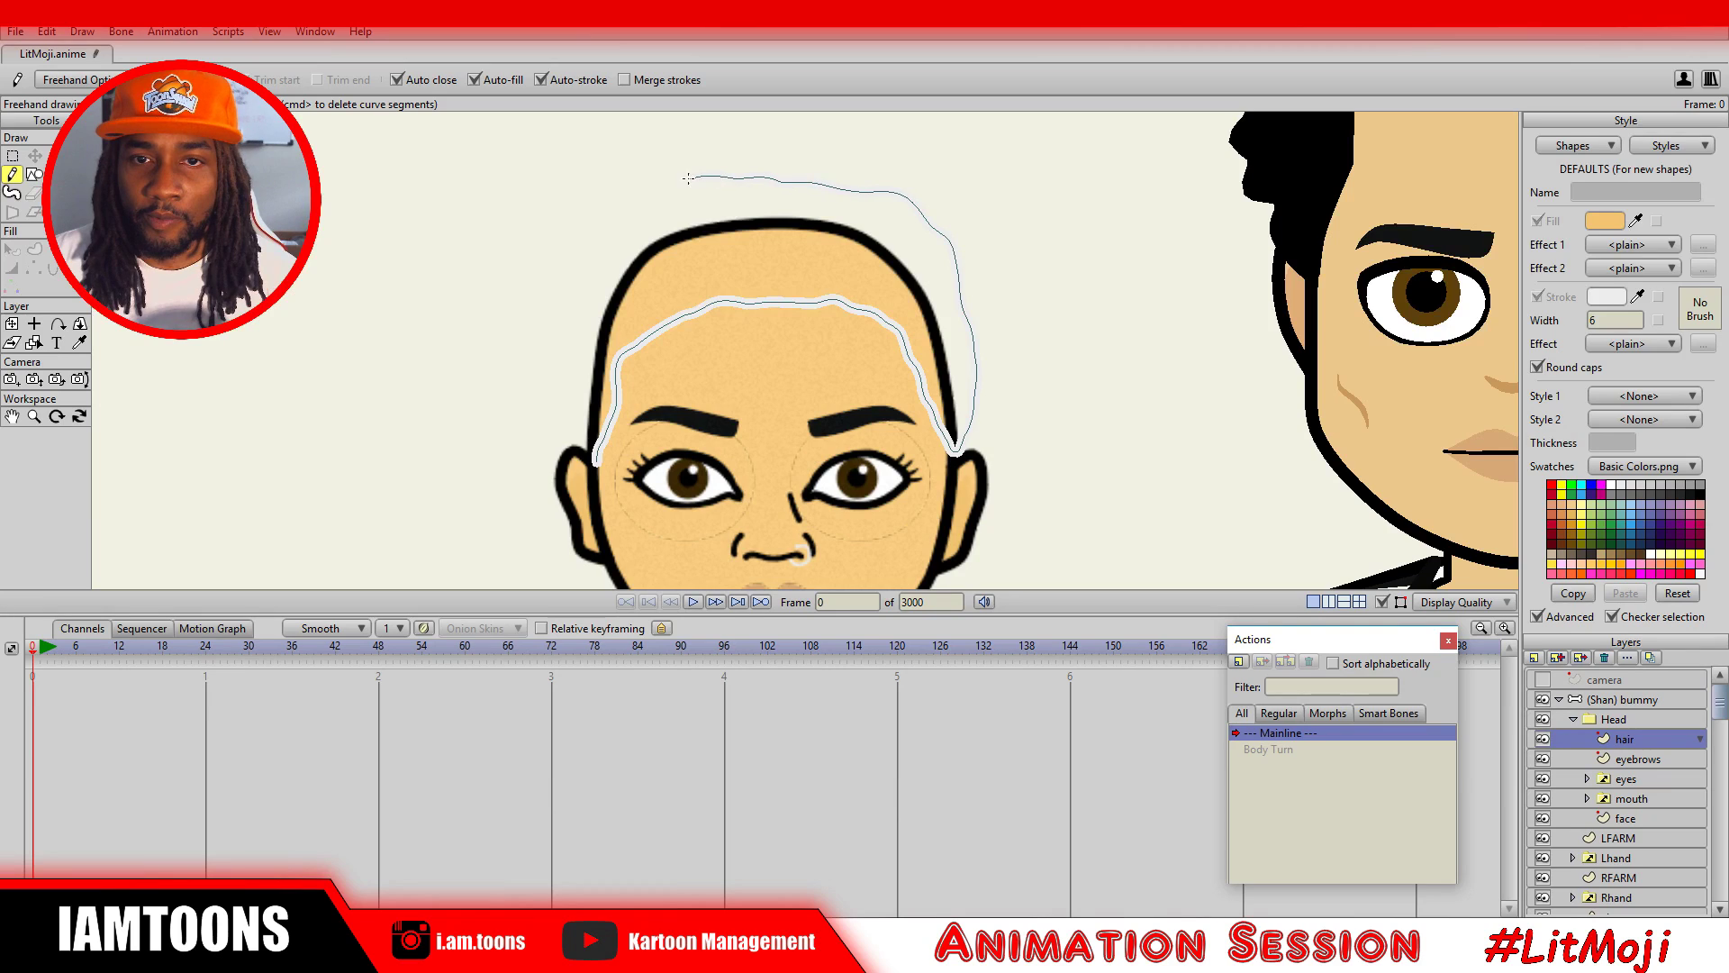
drag(628, 217, 593, 287)
drag(582, 399, 587, 433)
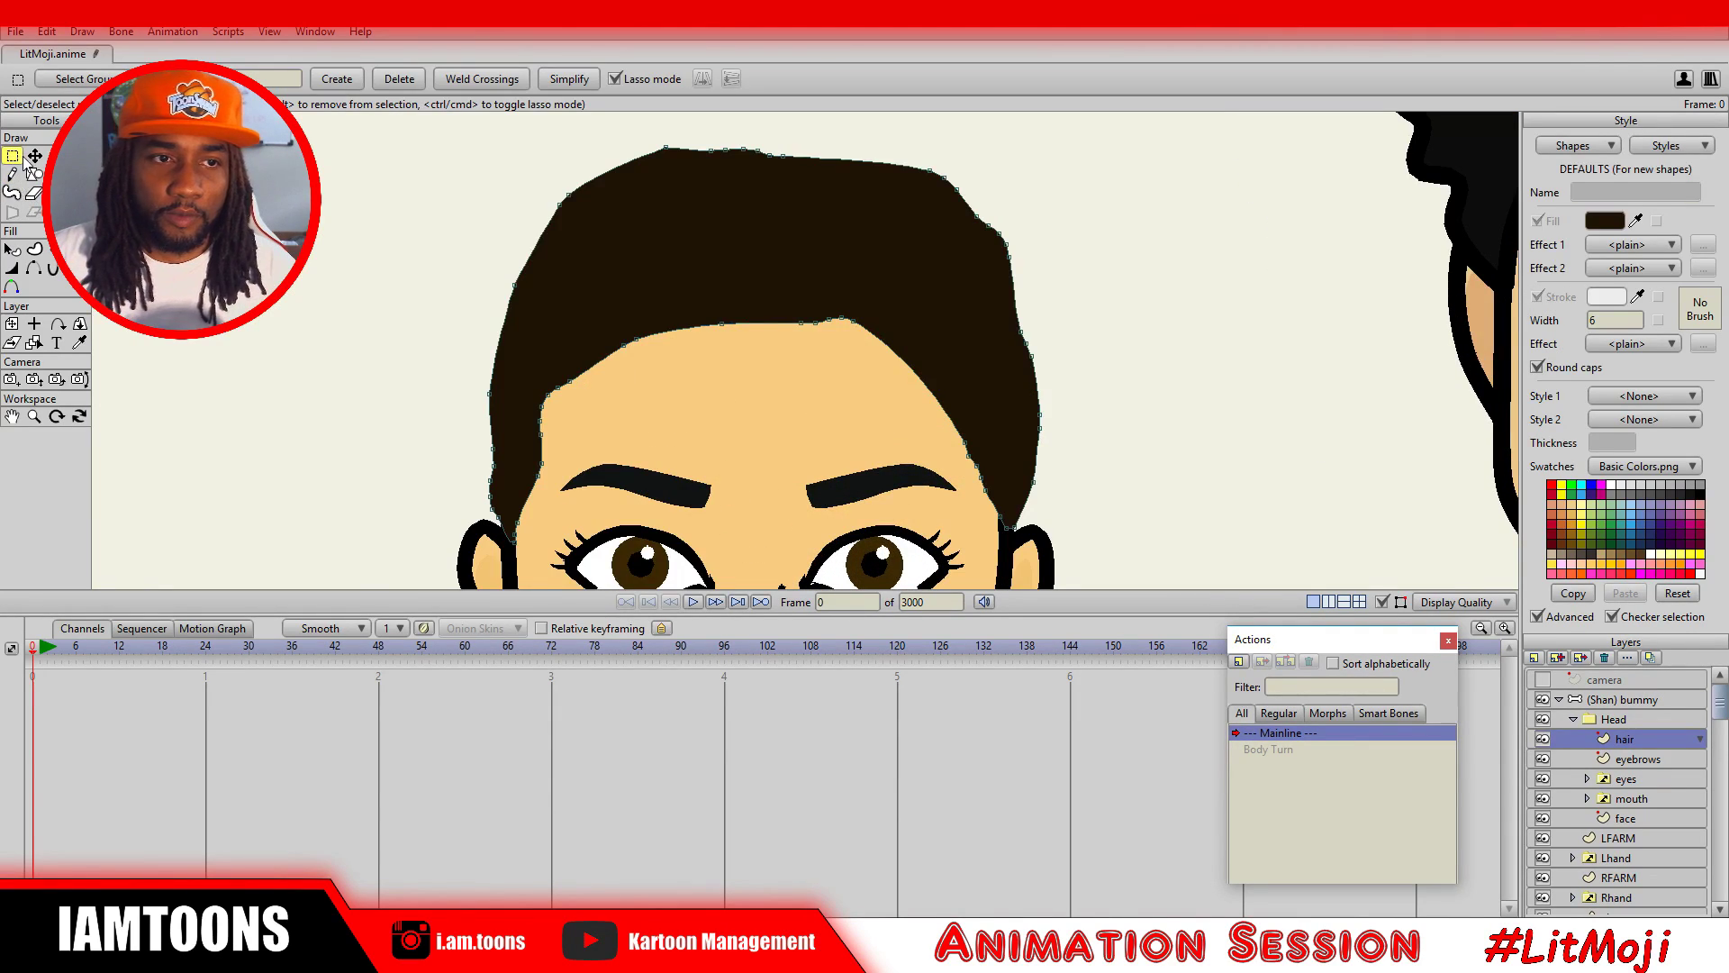
Reshape the hairline by raising its left and right corners so the forehead opening becomes more symmetrical.
click(34, 156)
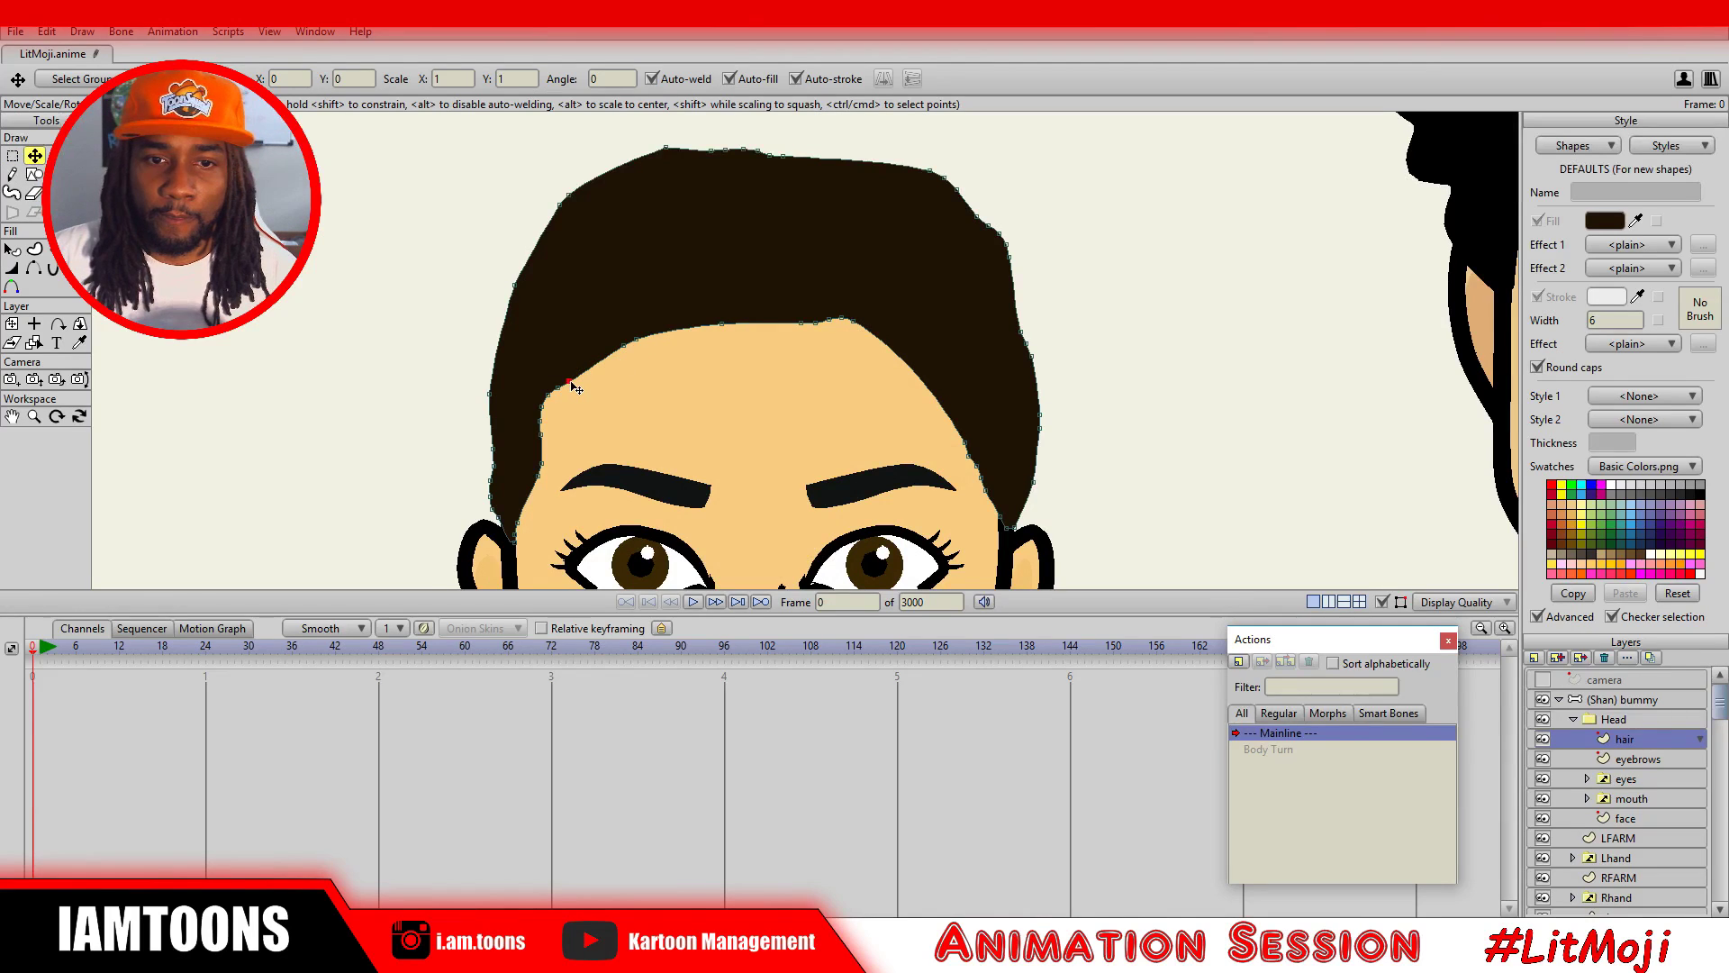
drag(585, 373, 611, 317)
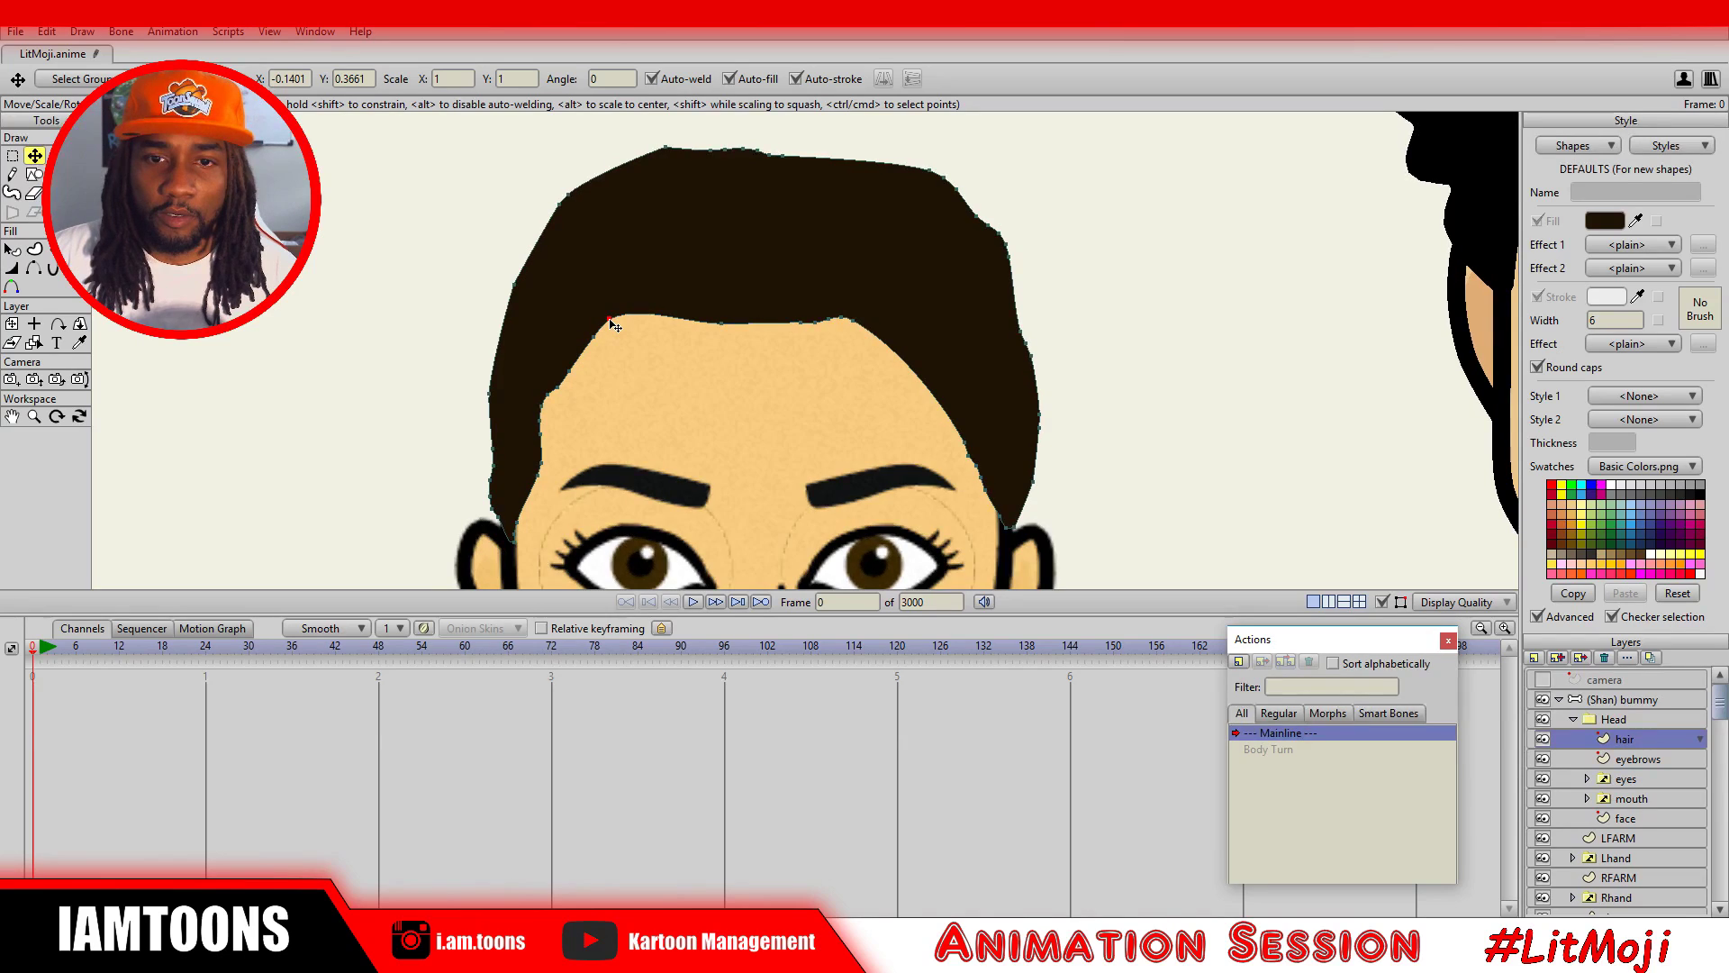
drag(870, 323, 926, 349)
drag(957, 415, 884, 326)
drag(962, 377, 961, 383)
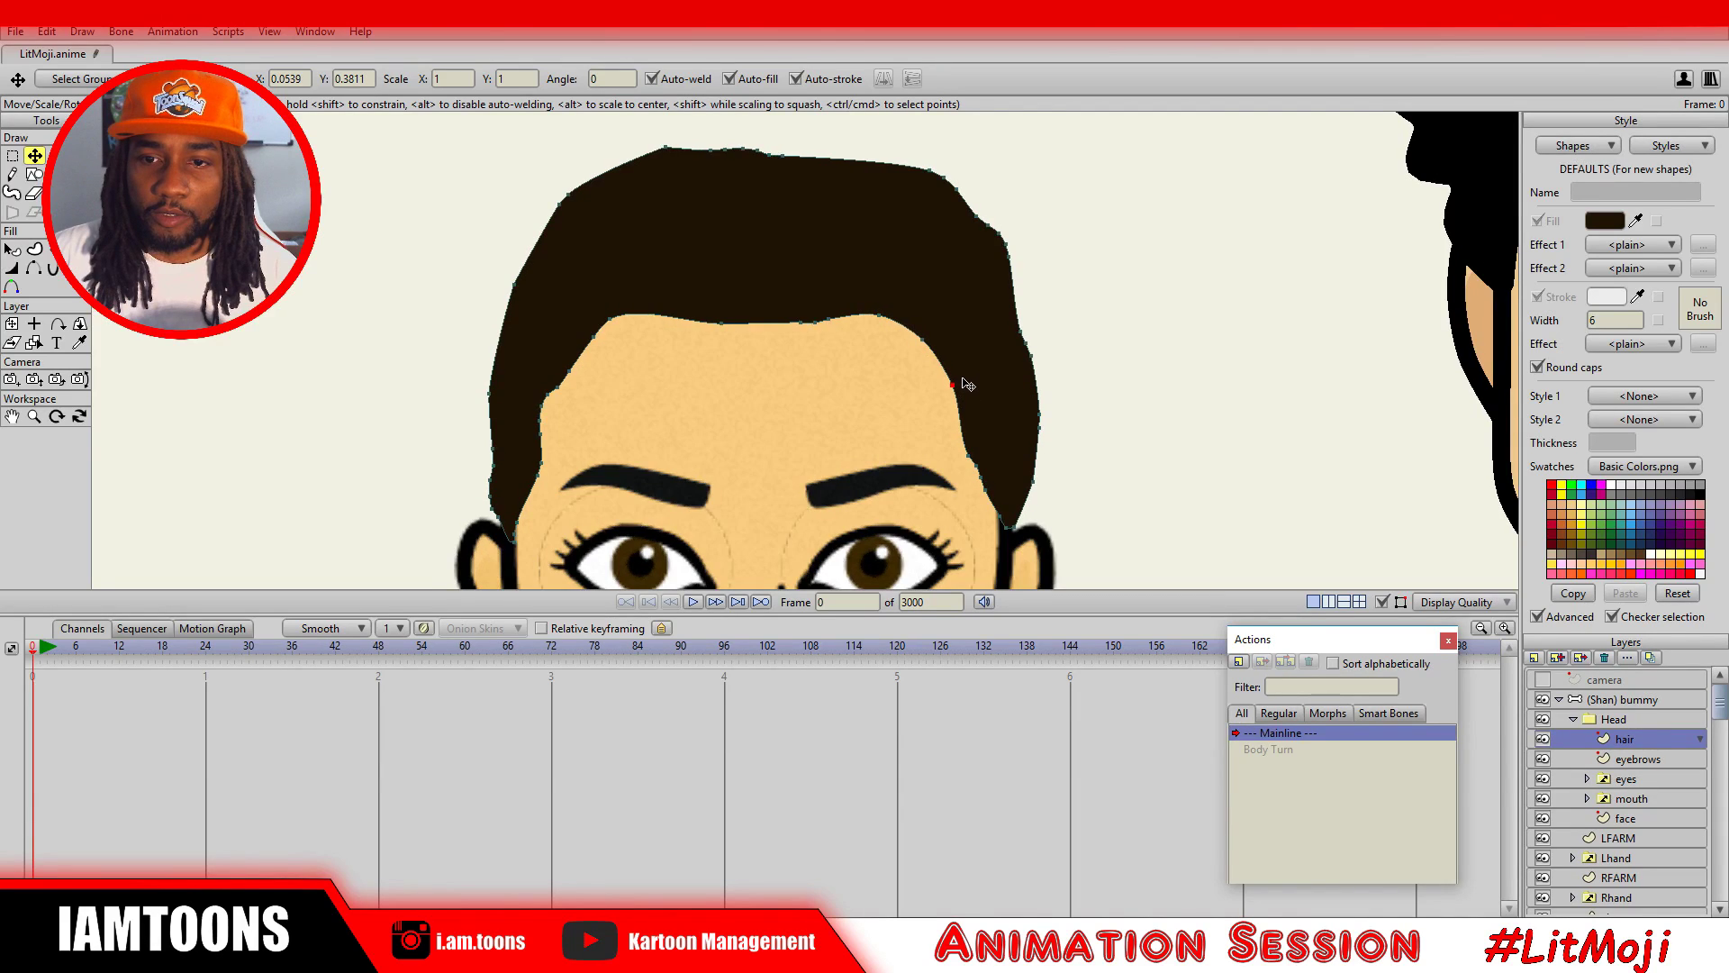
Smooth the outer left edge of the hair by repositioning its side points.
scroll(985, 412, down, 2)
drag(716, 318, 824, 251)
click(729, 307)
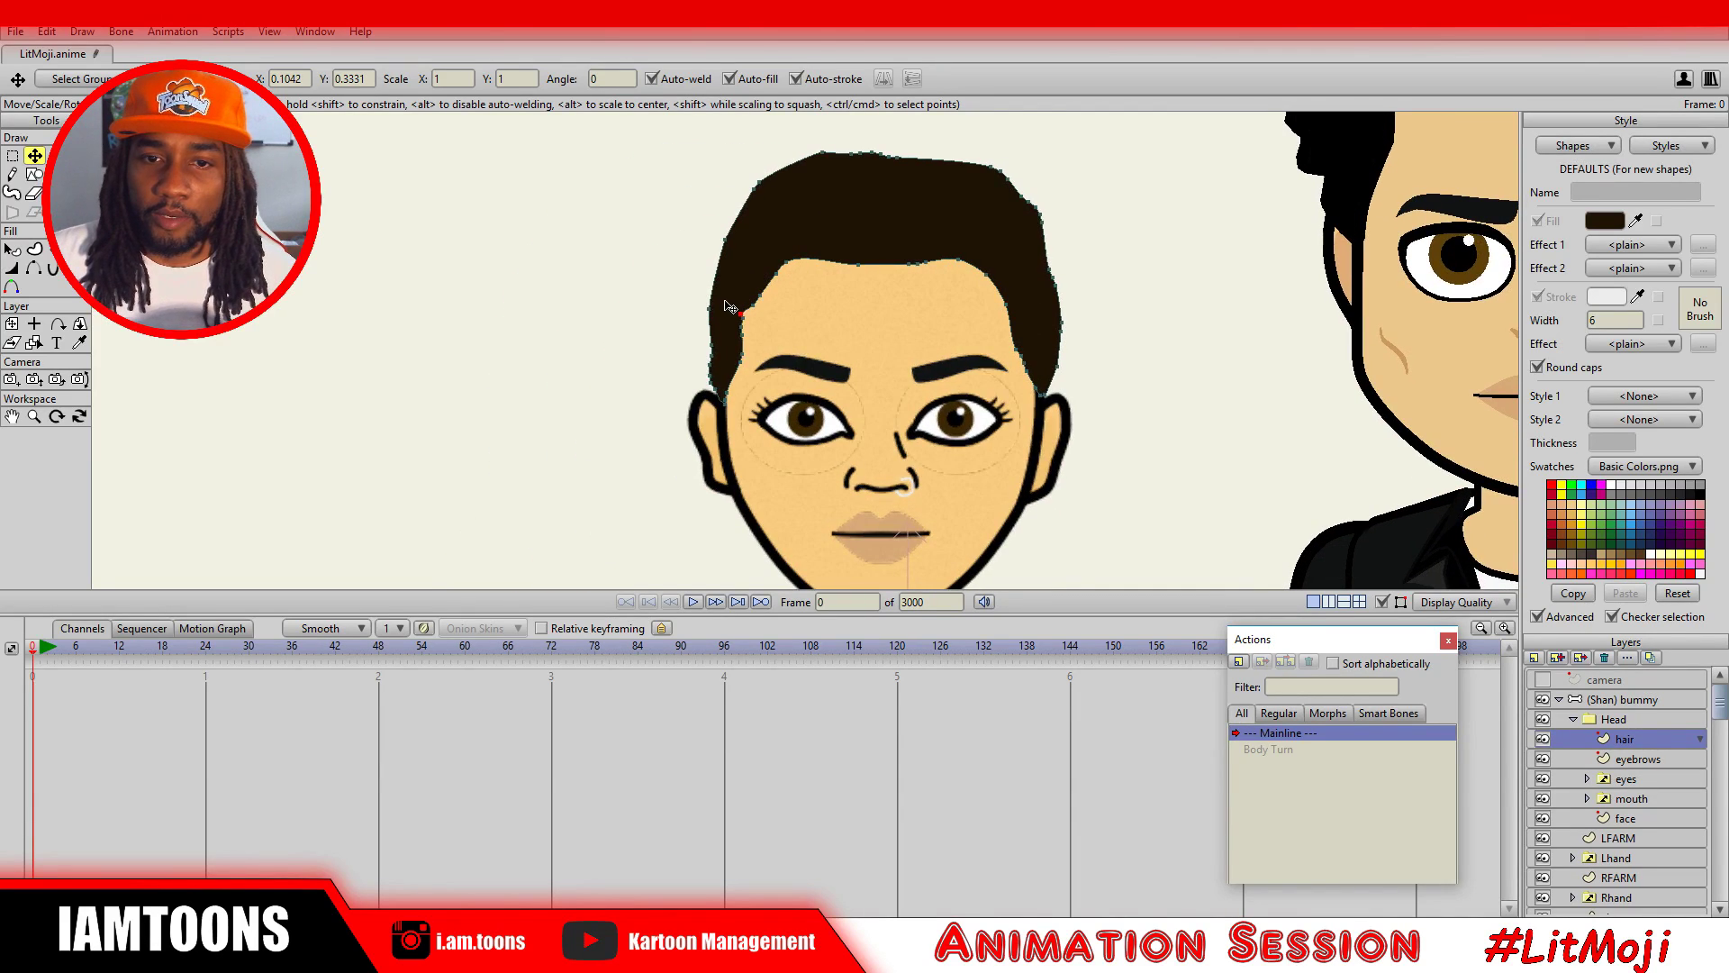
key(ctrl+a)
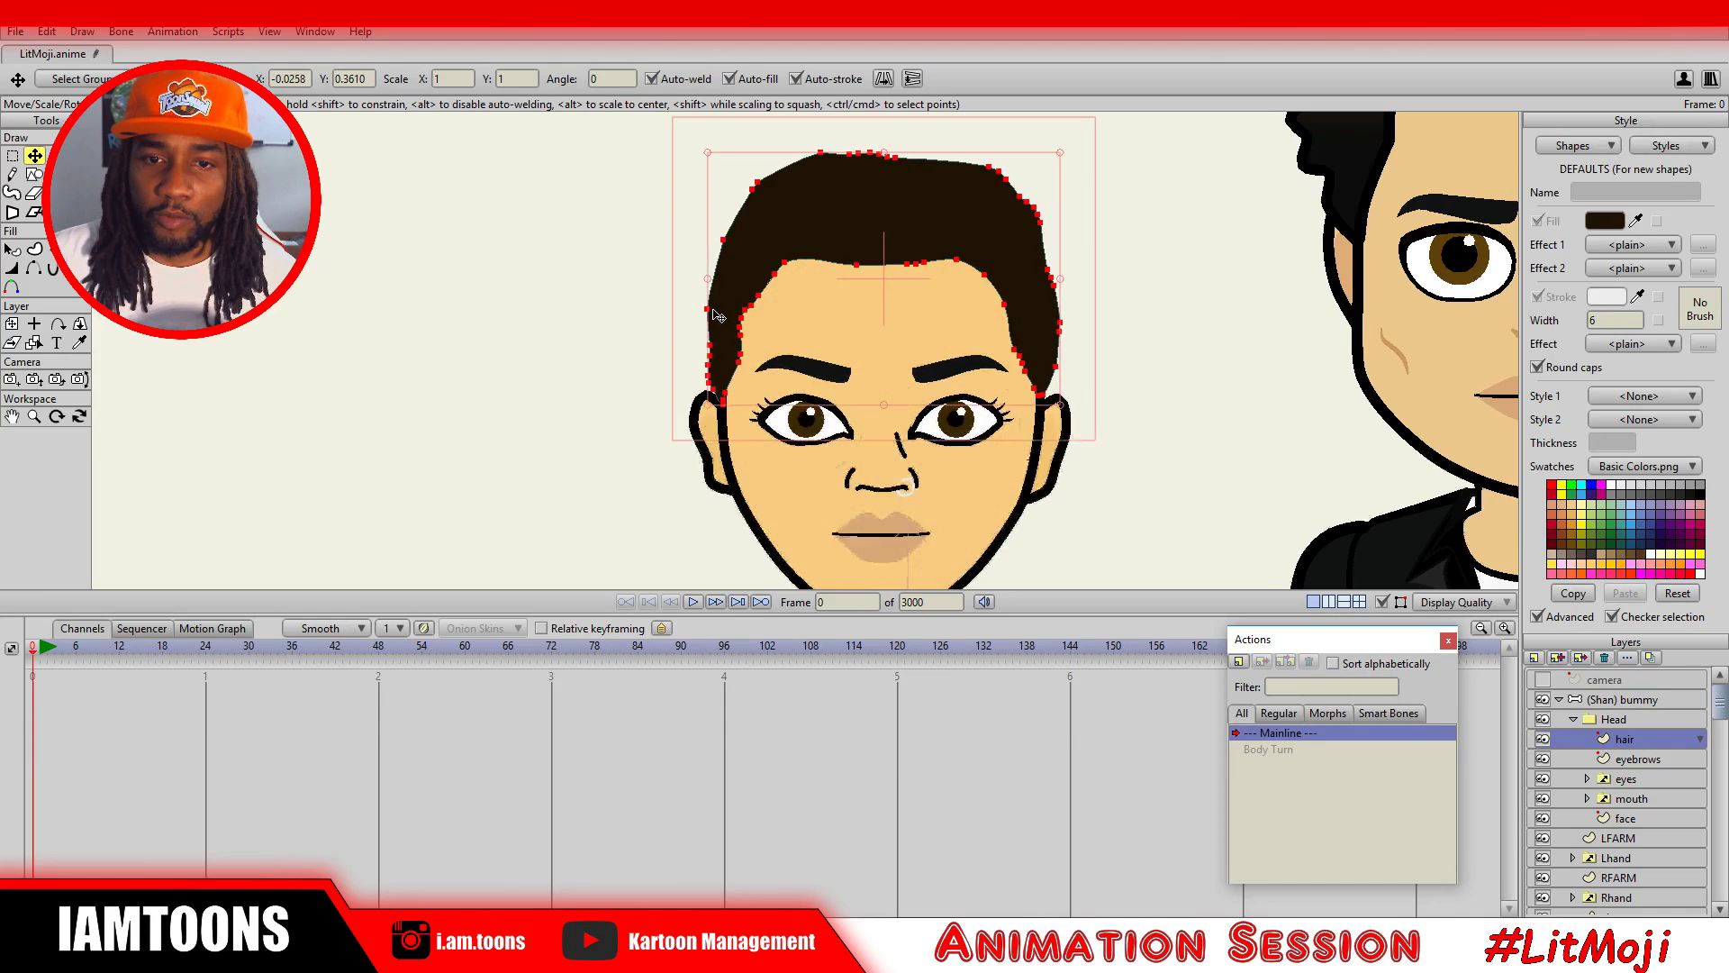
click(708, 307)
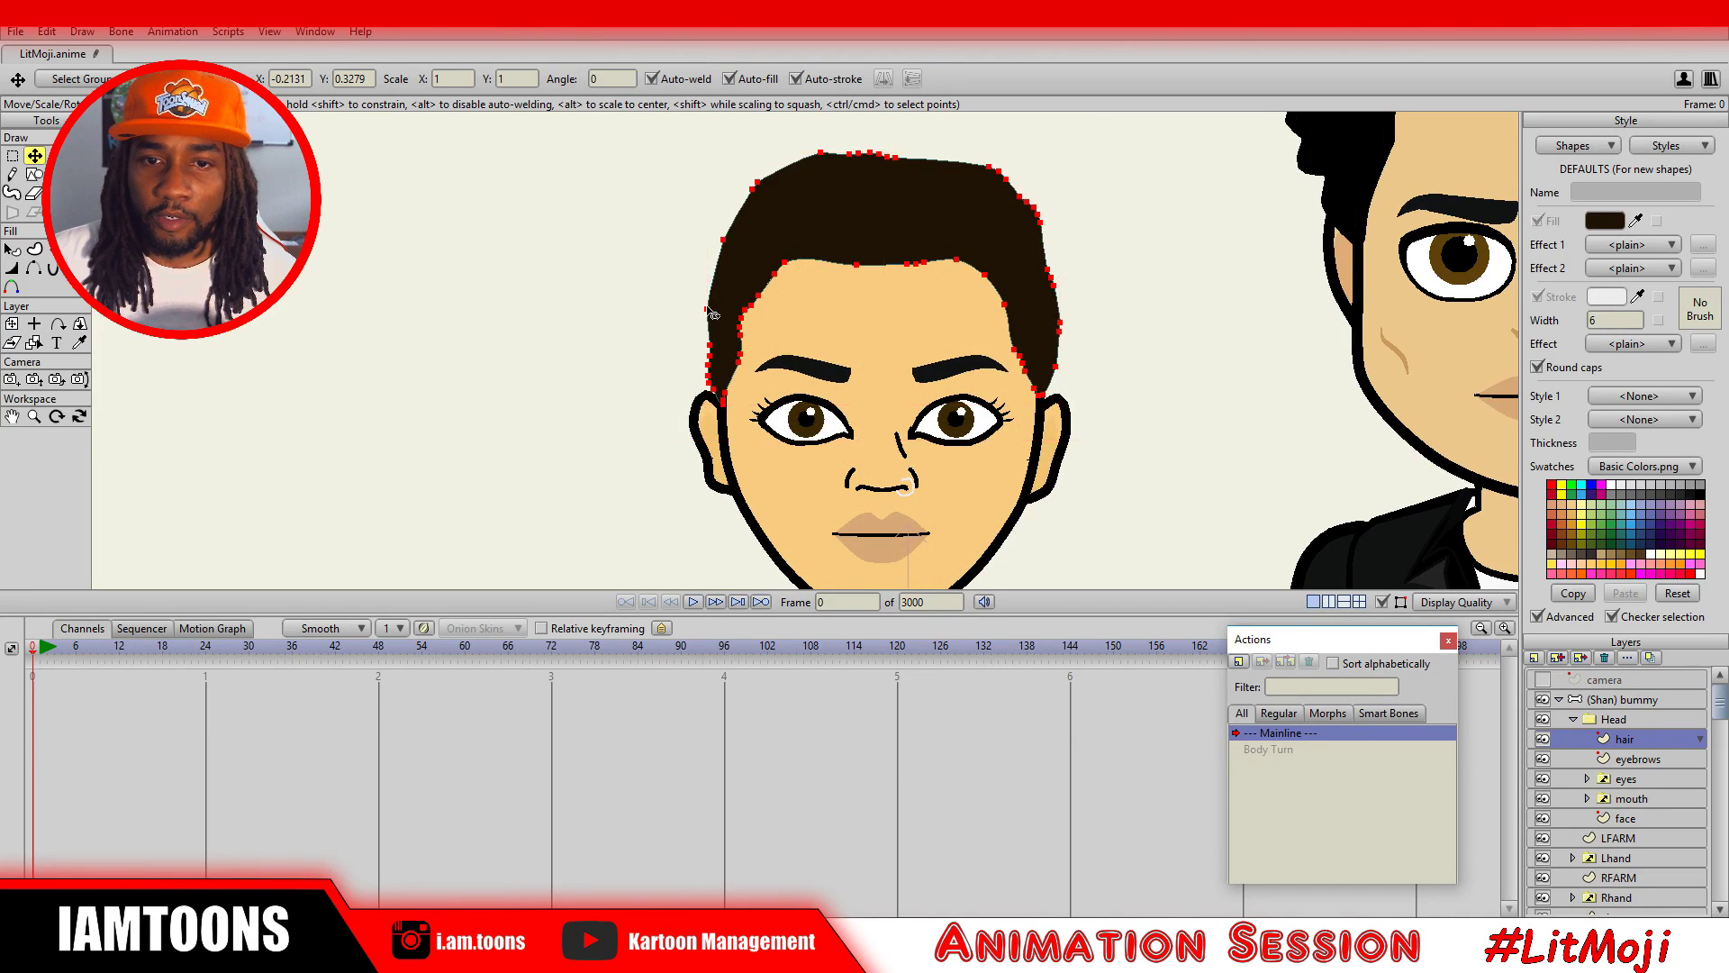
scroll(712, 308, up, 3)
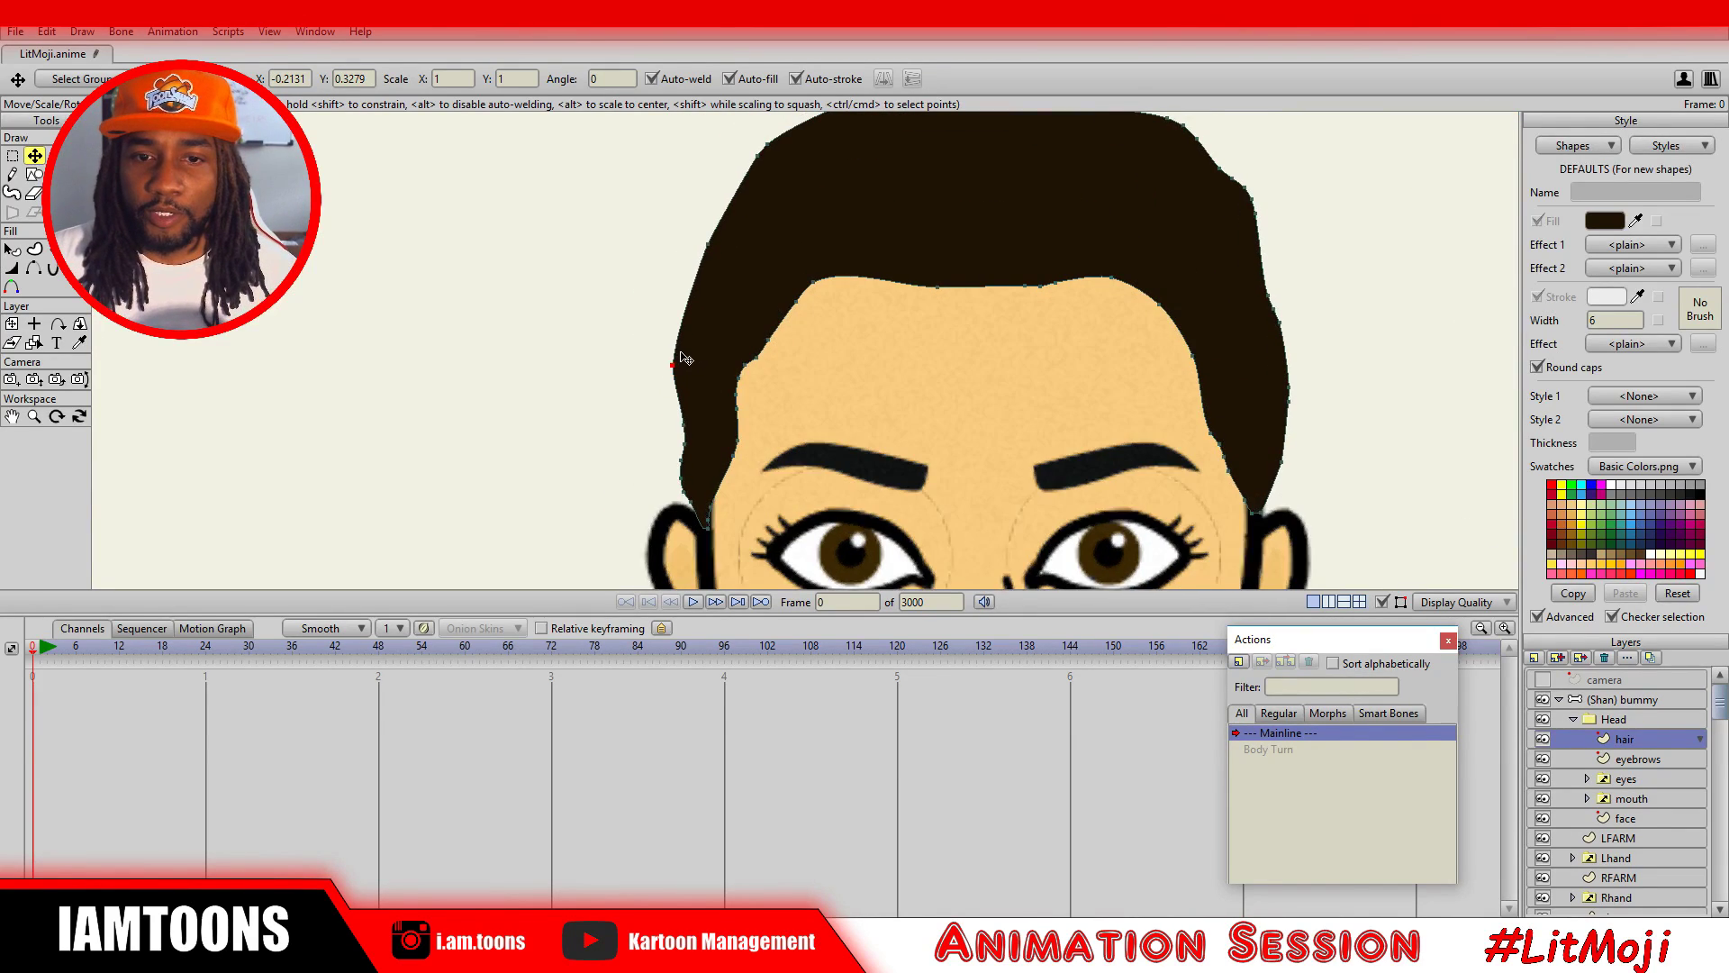
click(678, 402)
drag(709, 244, 671, 246)
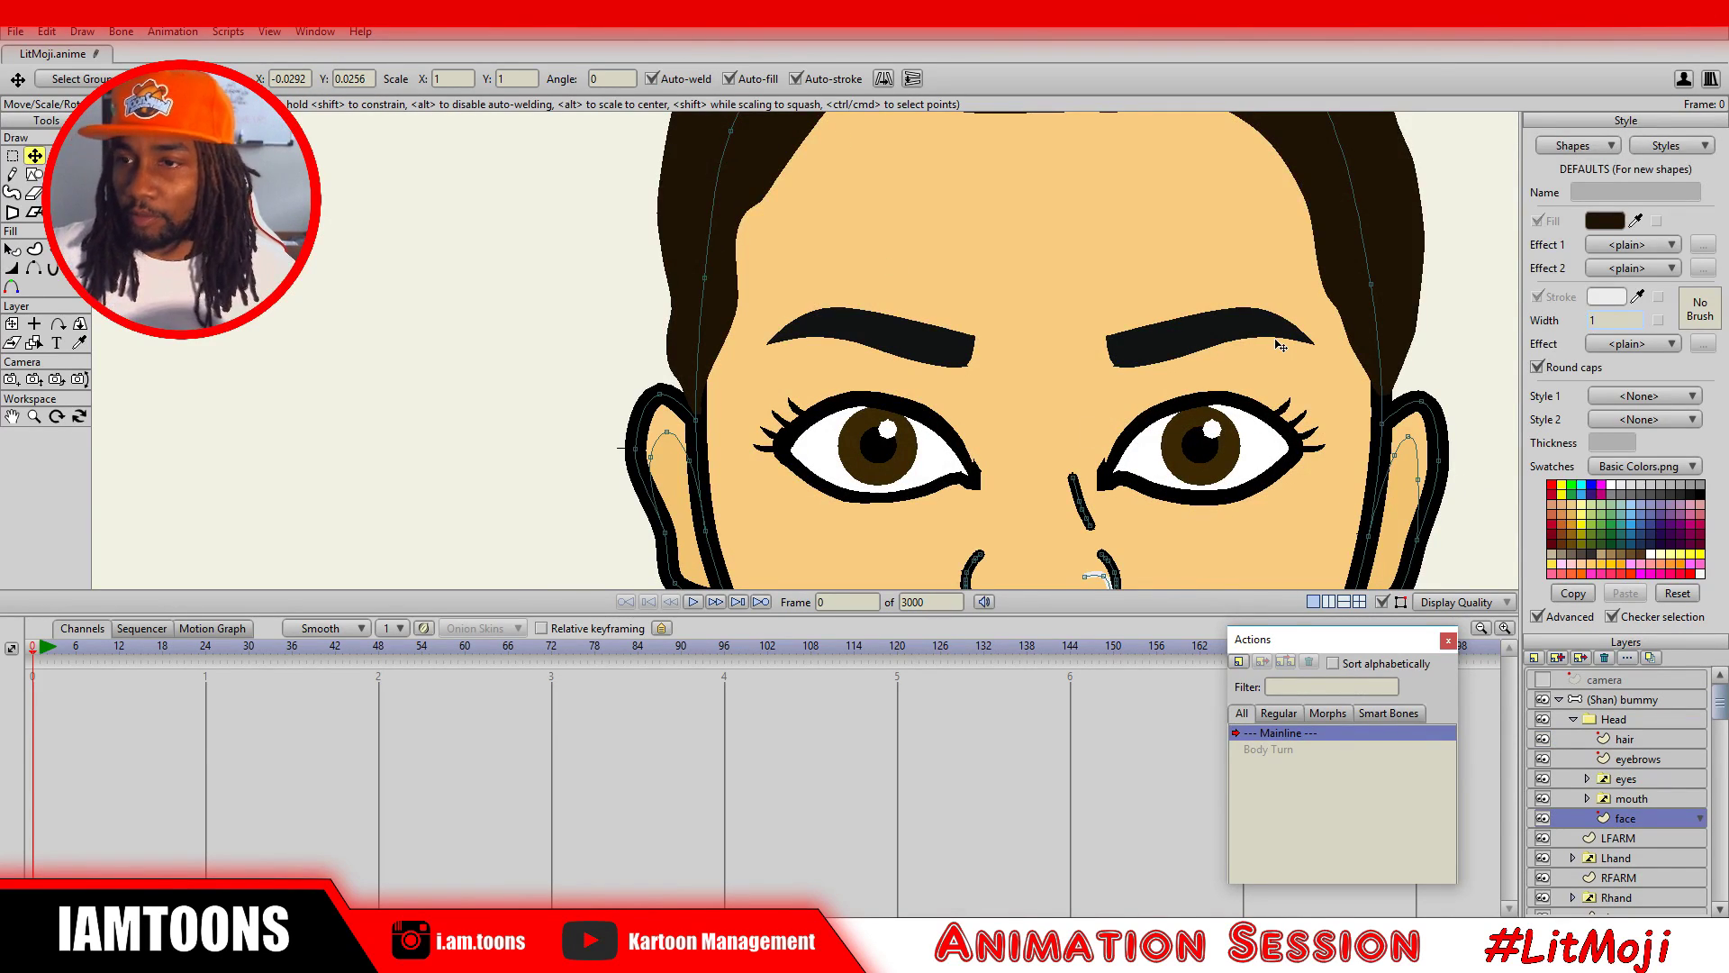
Draw fine dark brown freehand strands of width 1 along the upper left corner of the hairline, without auto close.
click(12, 174)
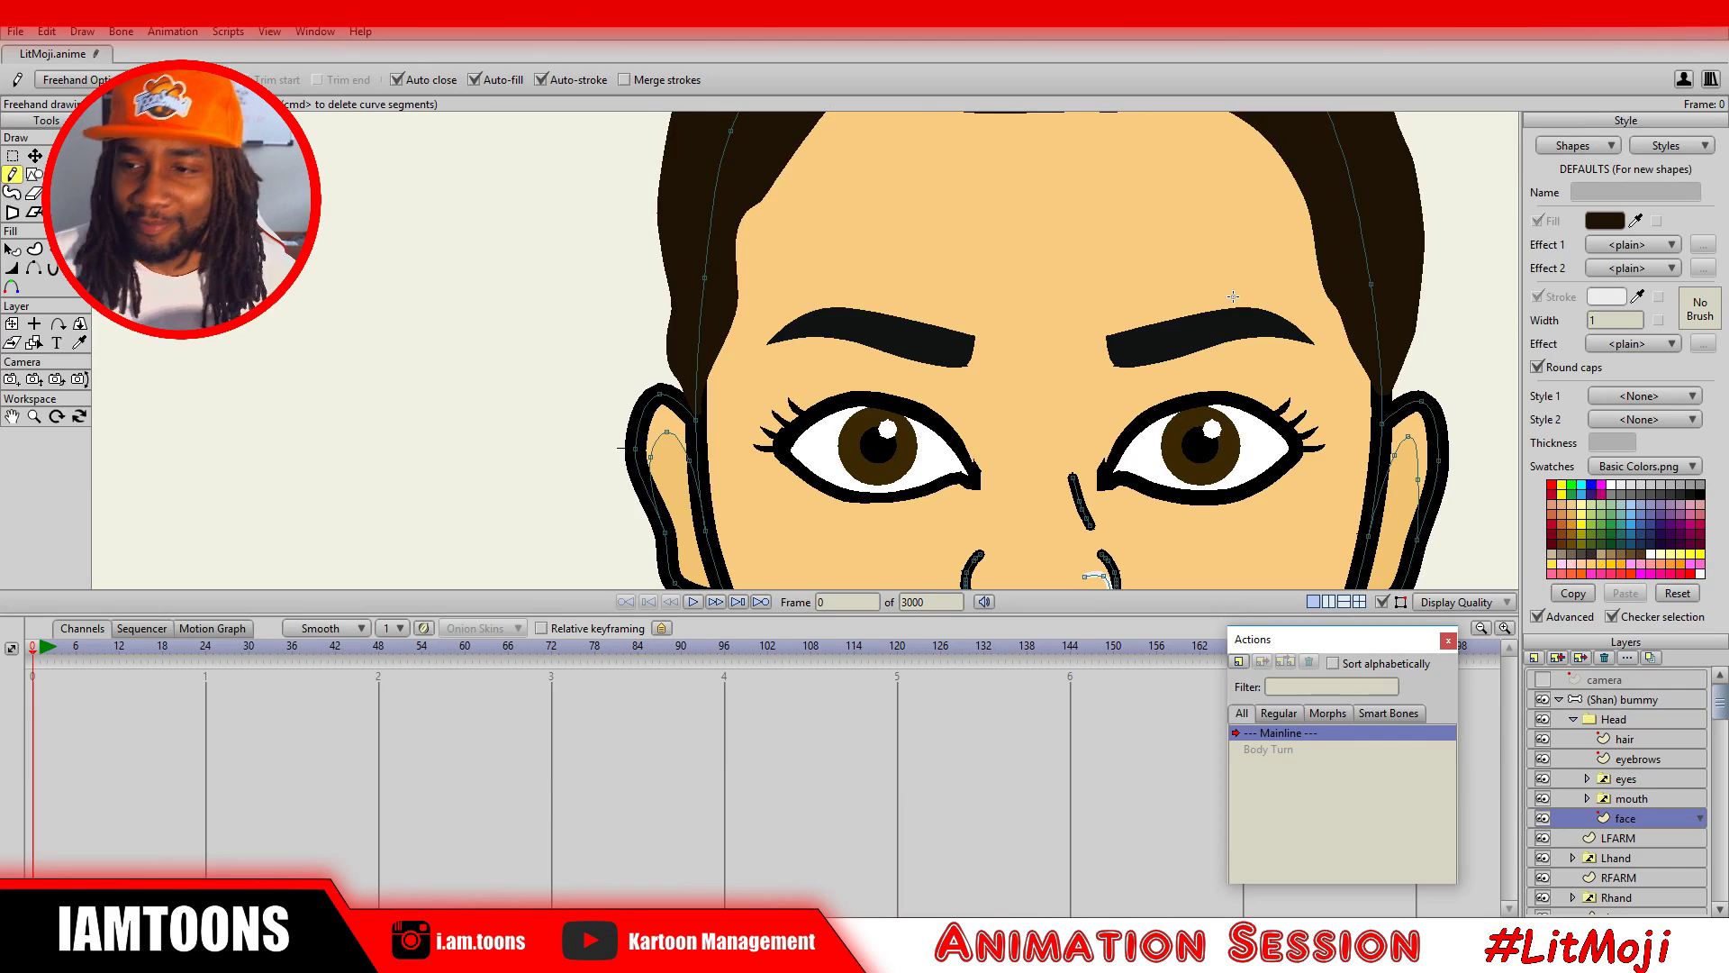
click(1613, 297)
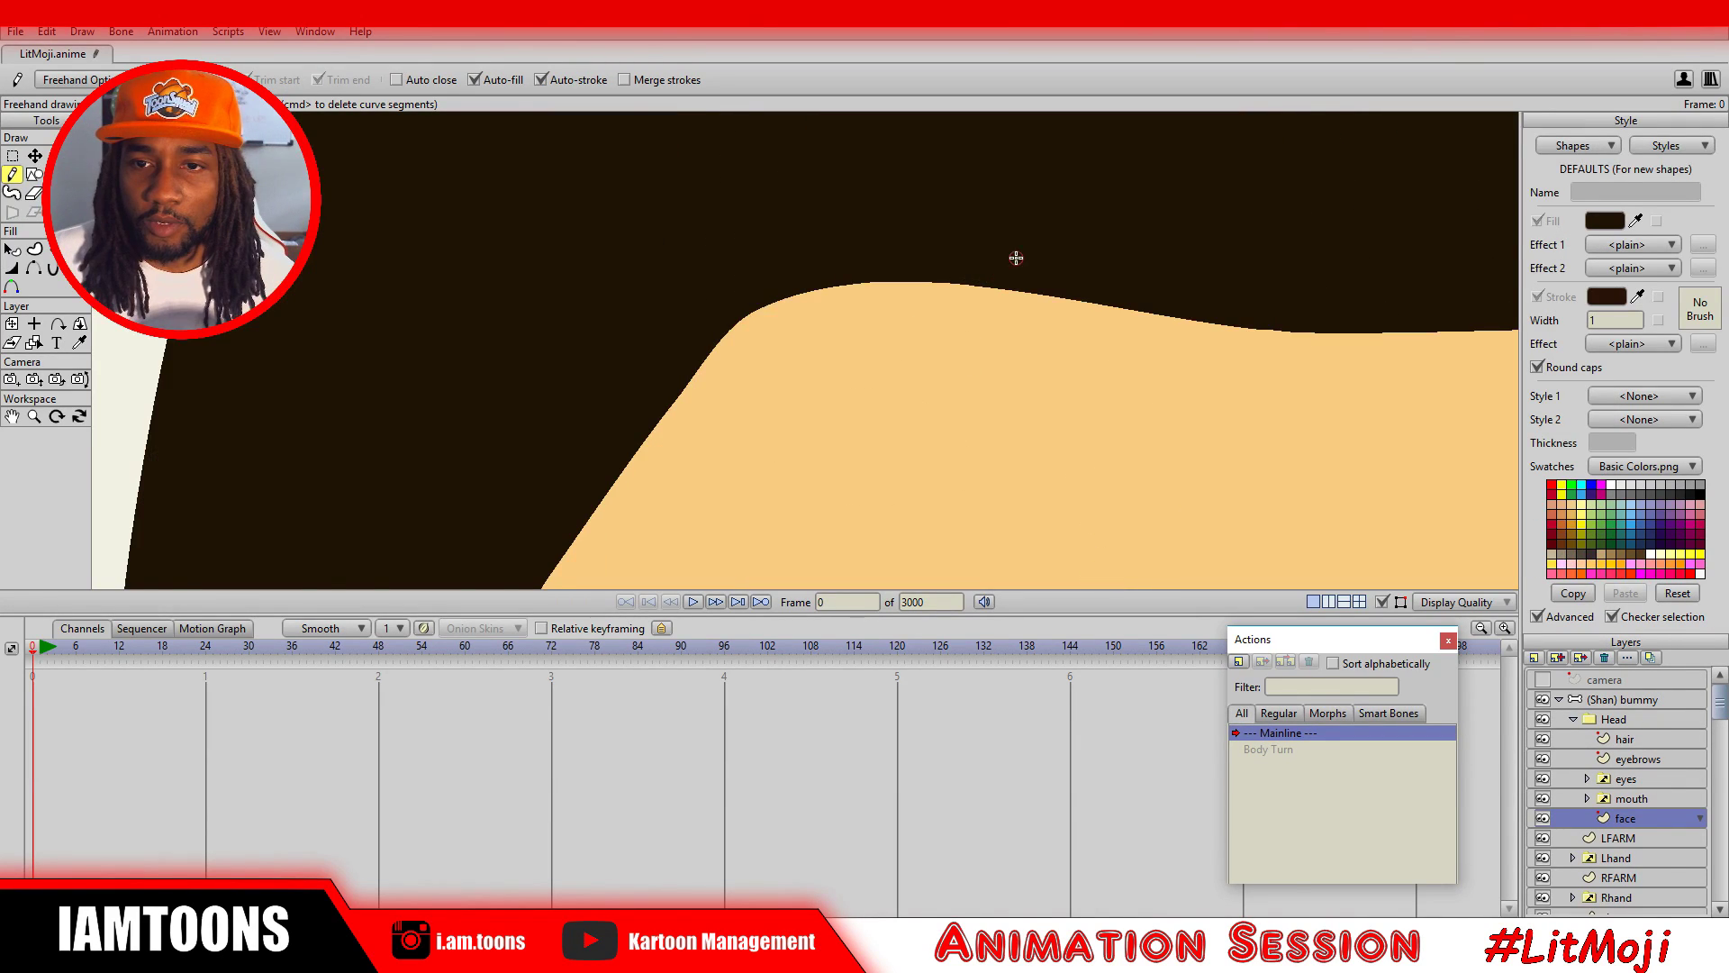
mouse_move(996, 287)
mouse_down()
mouse_move(921, 301)
mouse_move(621, 455)
mouse_move(635, 450)
mouse_up()
mouse_move(1123, 289)
mouse_down()
mouse_move(881, 298)
mouse_move(619, 382)
mouse_up()
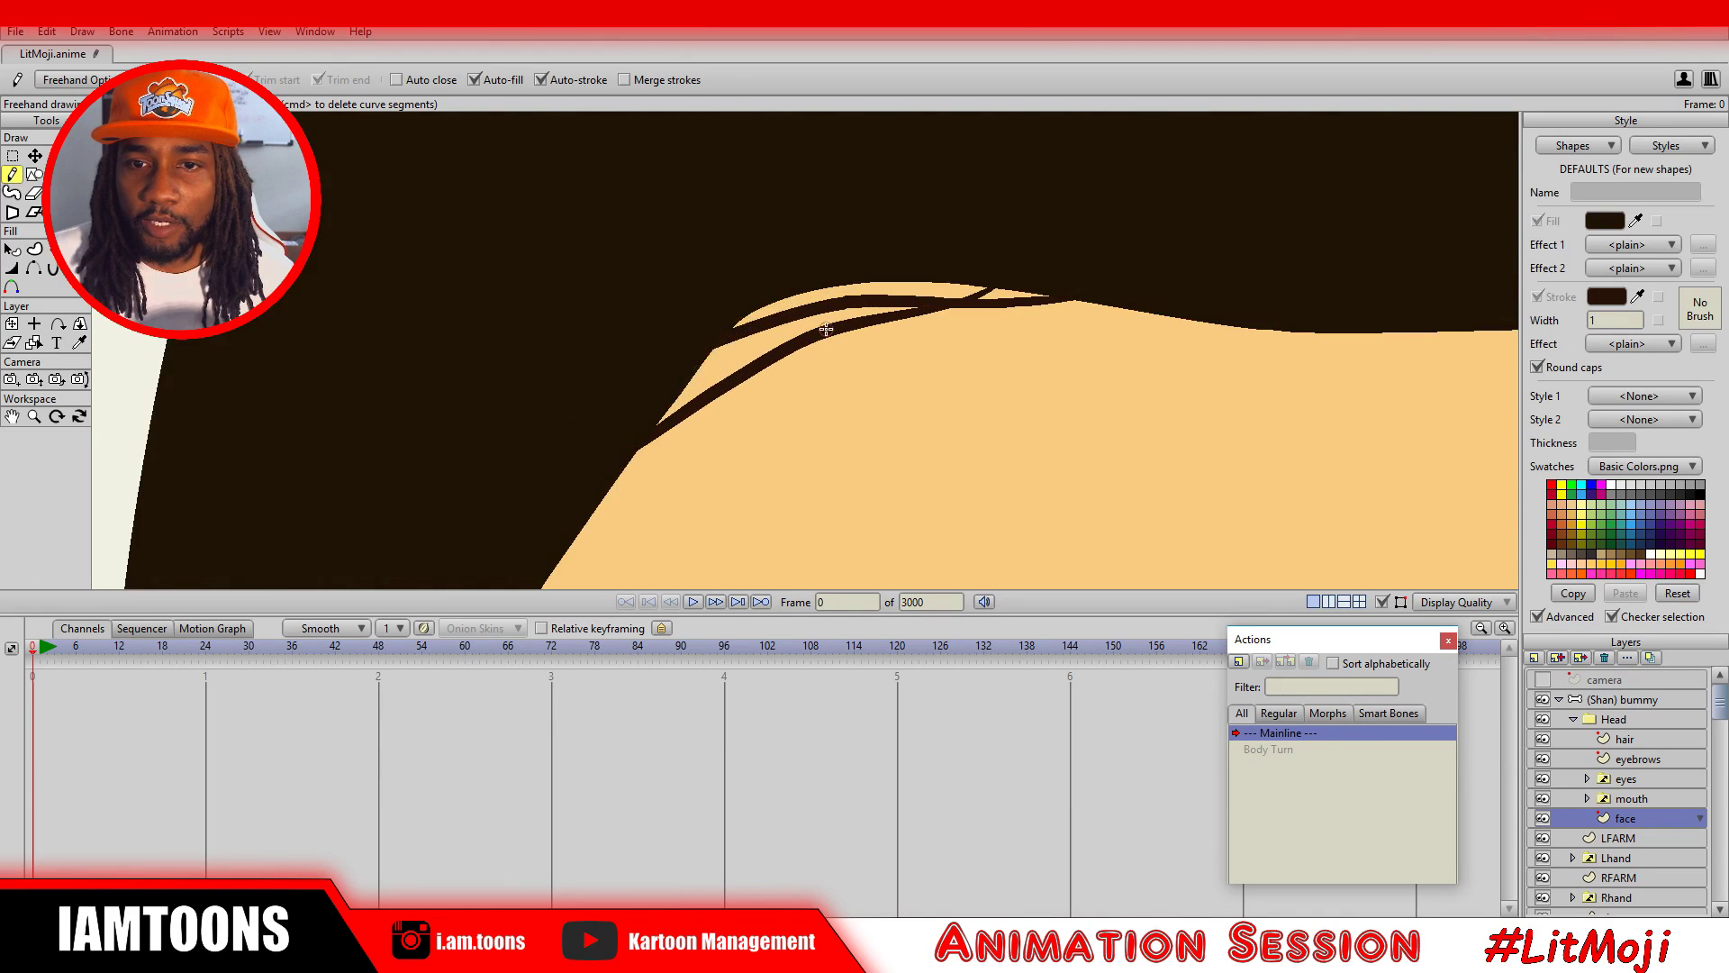
mouse_move(1004, 283)
mouse_down()
mouse_move(697, 325)
mouse_move(621, 386)
mouse_up()
mouse_move(969, 247)
mouse_down()
mouse_move(803, 323)
mouse_move(539, 578)
mouse_up()
scroll(811, 396, down, 4)
mouse_move(810, 413)
mouse_down()
mouse_move(815, 178)
mouse_move(908, 341)
mouse_up()
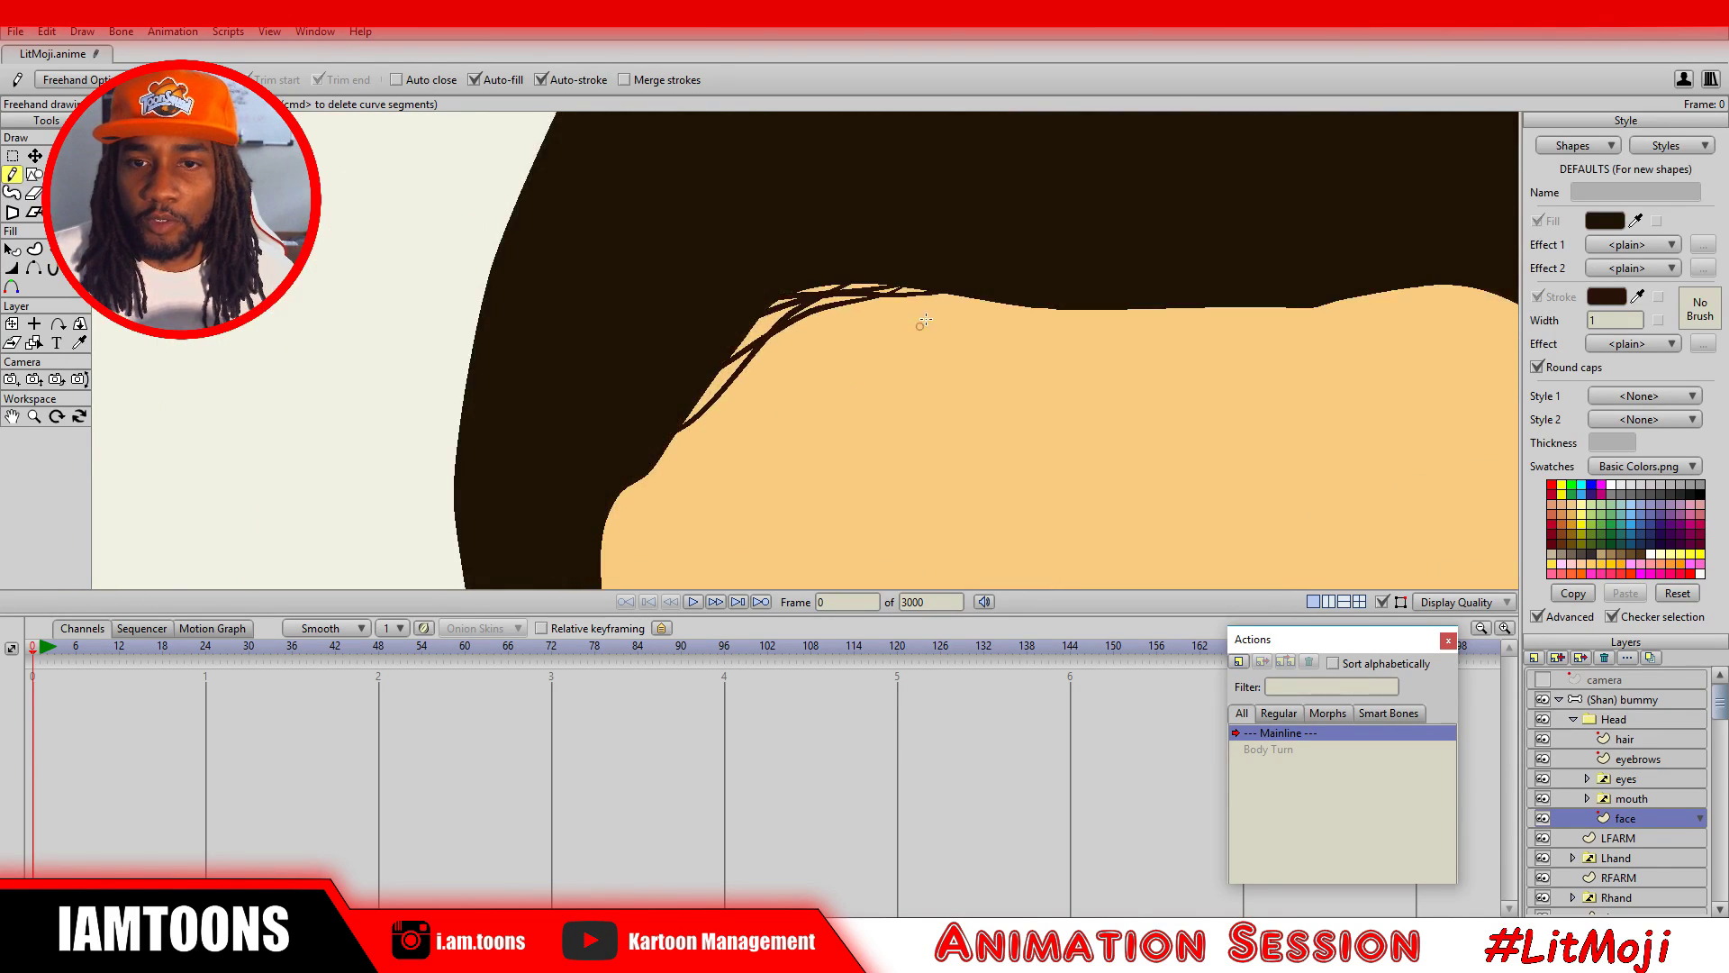
mouse_move(959, 281)
mouse_down()
mouse_move(687, 358)
mouse_move(677, 376)
mouse_up()
Add thin curved dark brown strands down the left temple below the hairline corner.
scroll(844, 351, down, 4)
drag(846, 359, 903, 220)
drag(843, 306, 856, 409)
scroll(811, 352, up, 5)
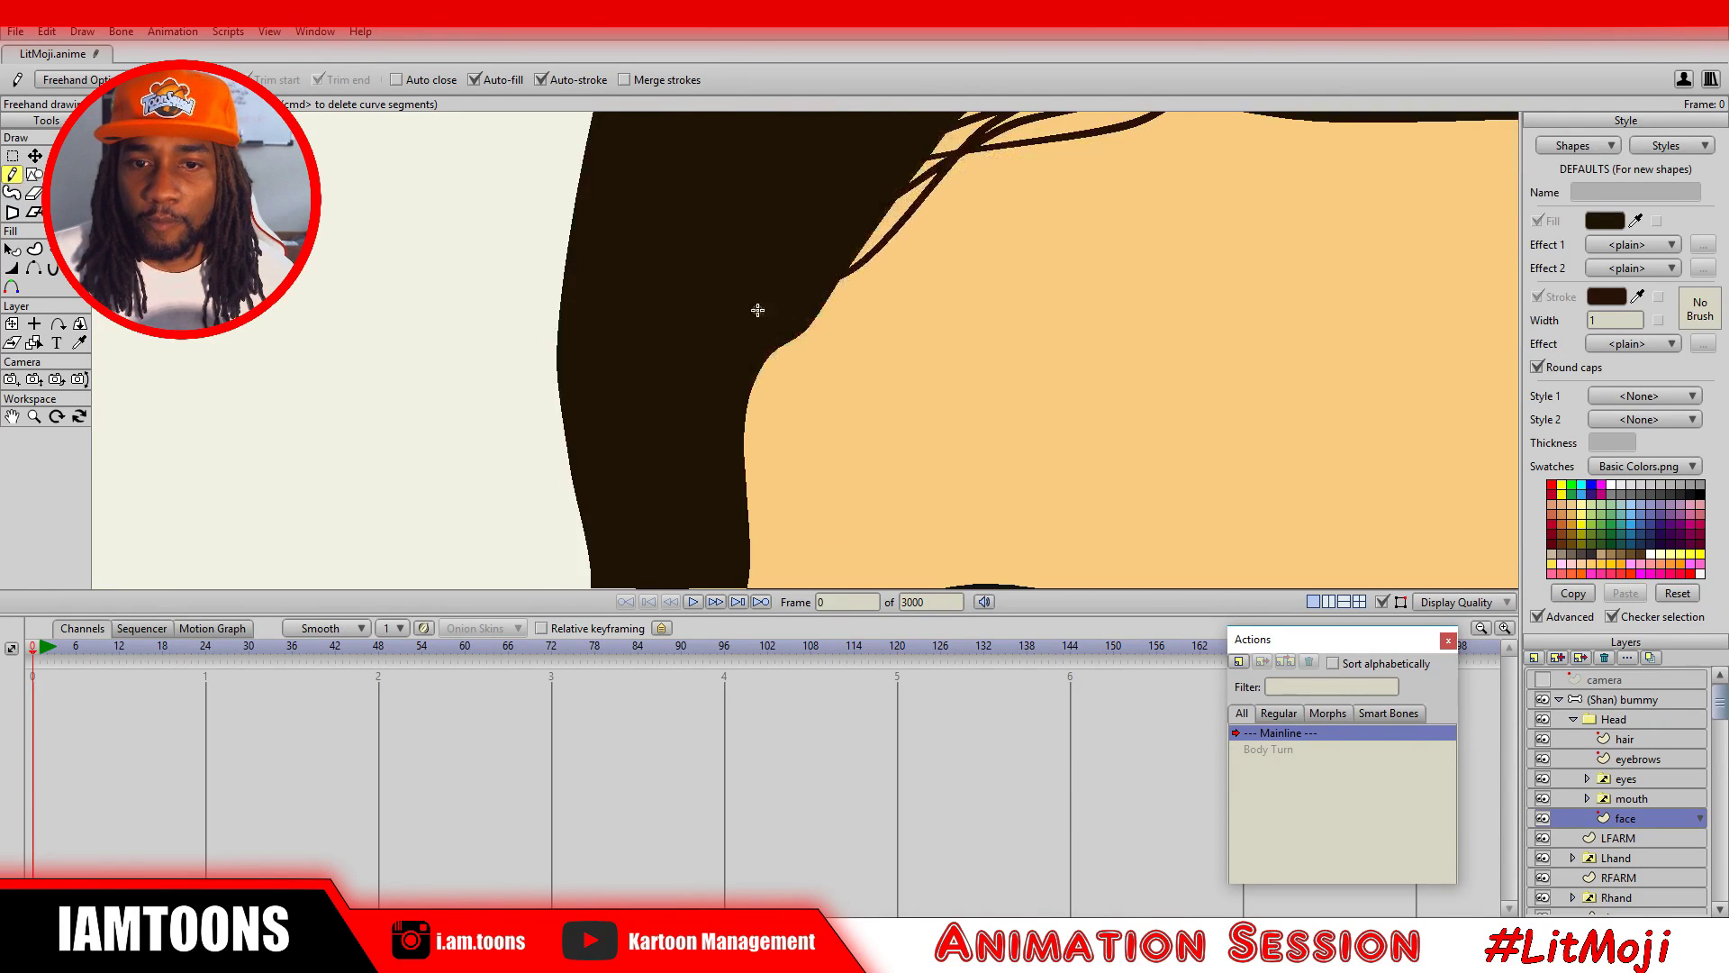
drag(789, 306, 752, 470)
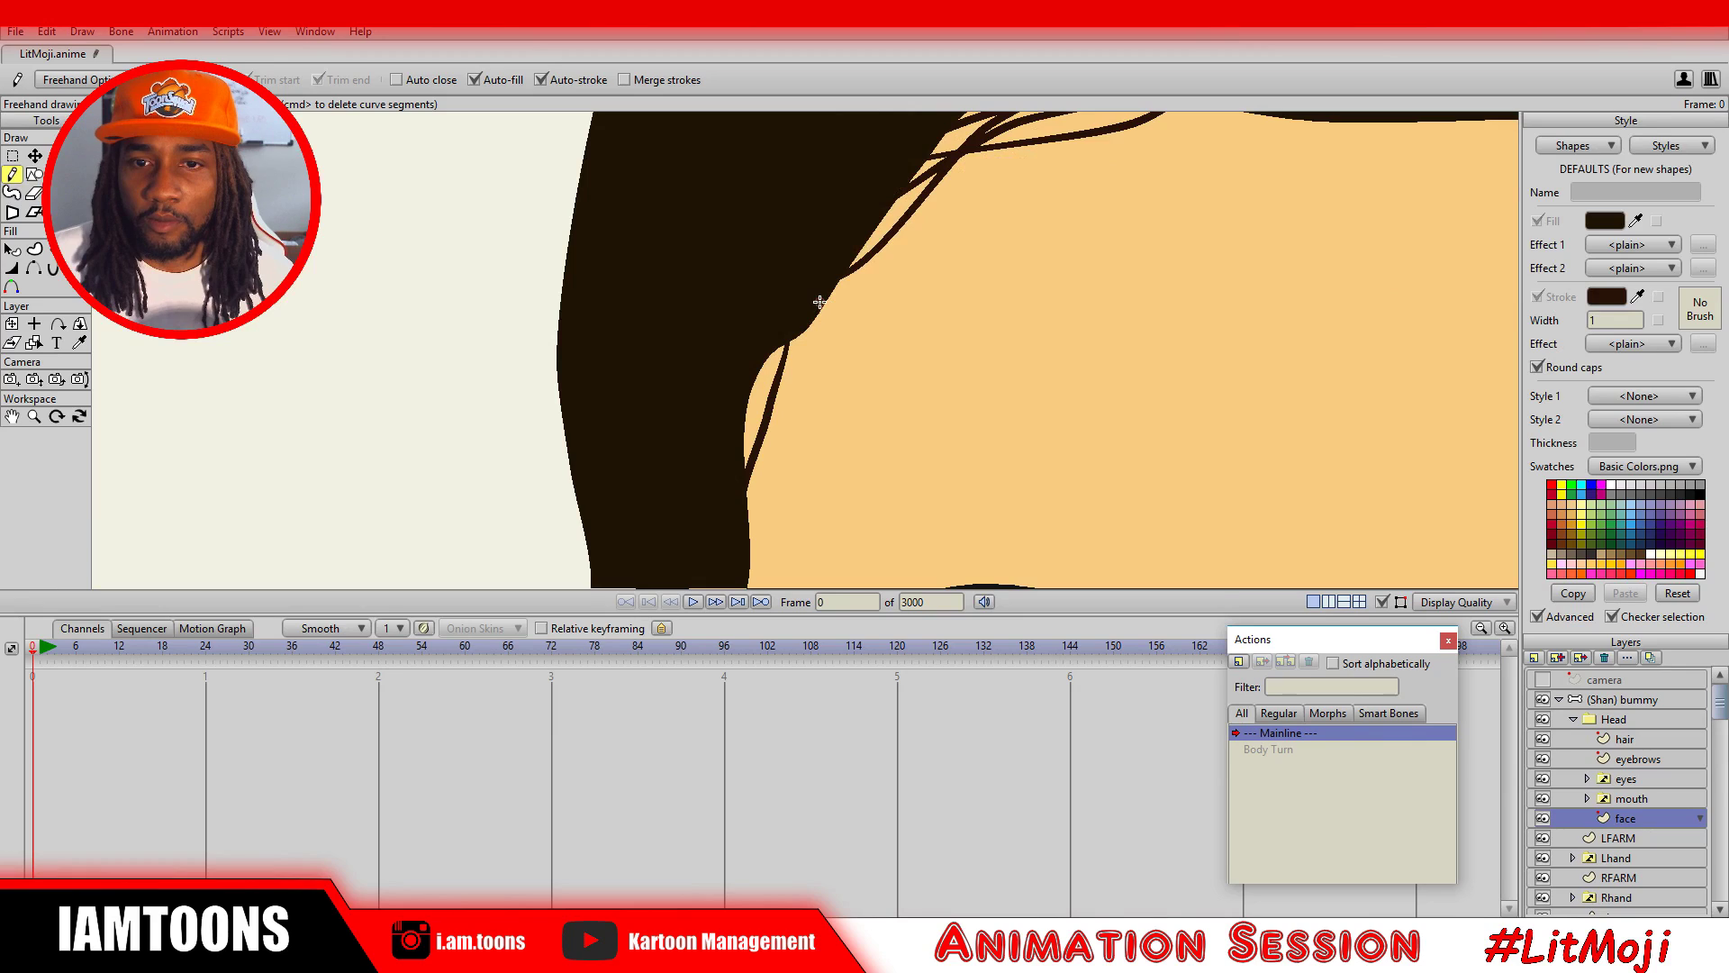
mouse_move(783, 321)
mouse_down()
mouse_move(781, 434)
mouse_move(708, 570)
mouse_up()
drag(754, 363, 716, 532)
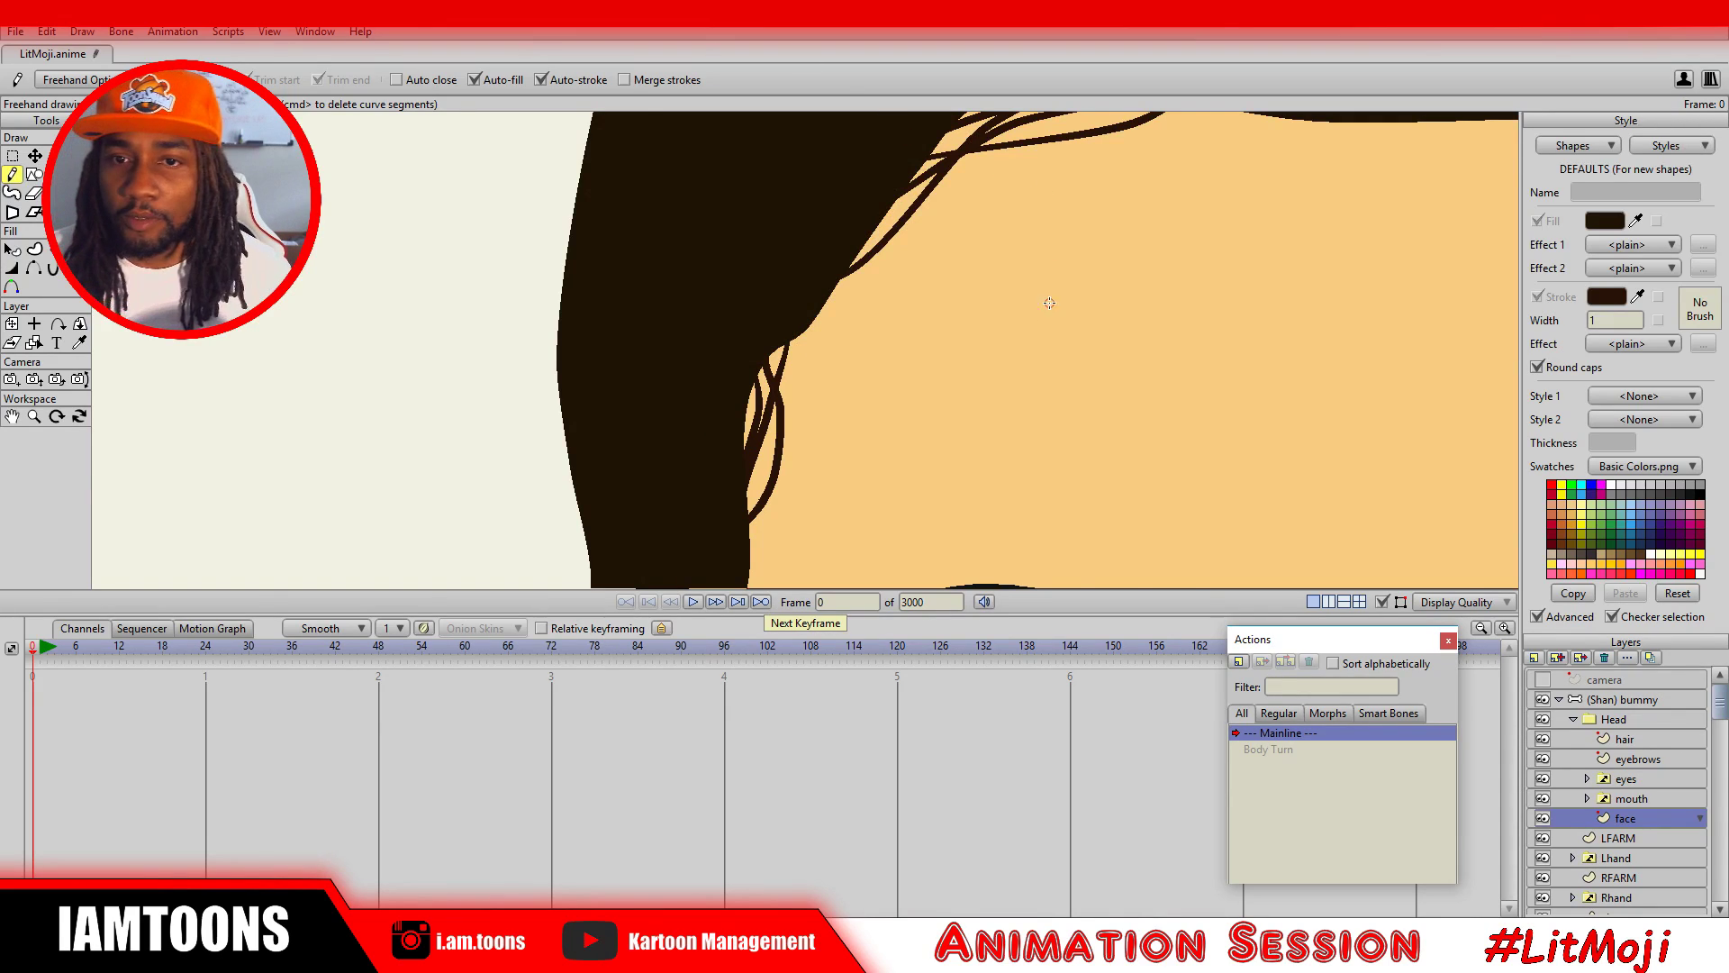
scroll(1045, 301, down, 5)
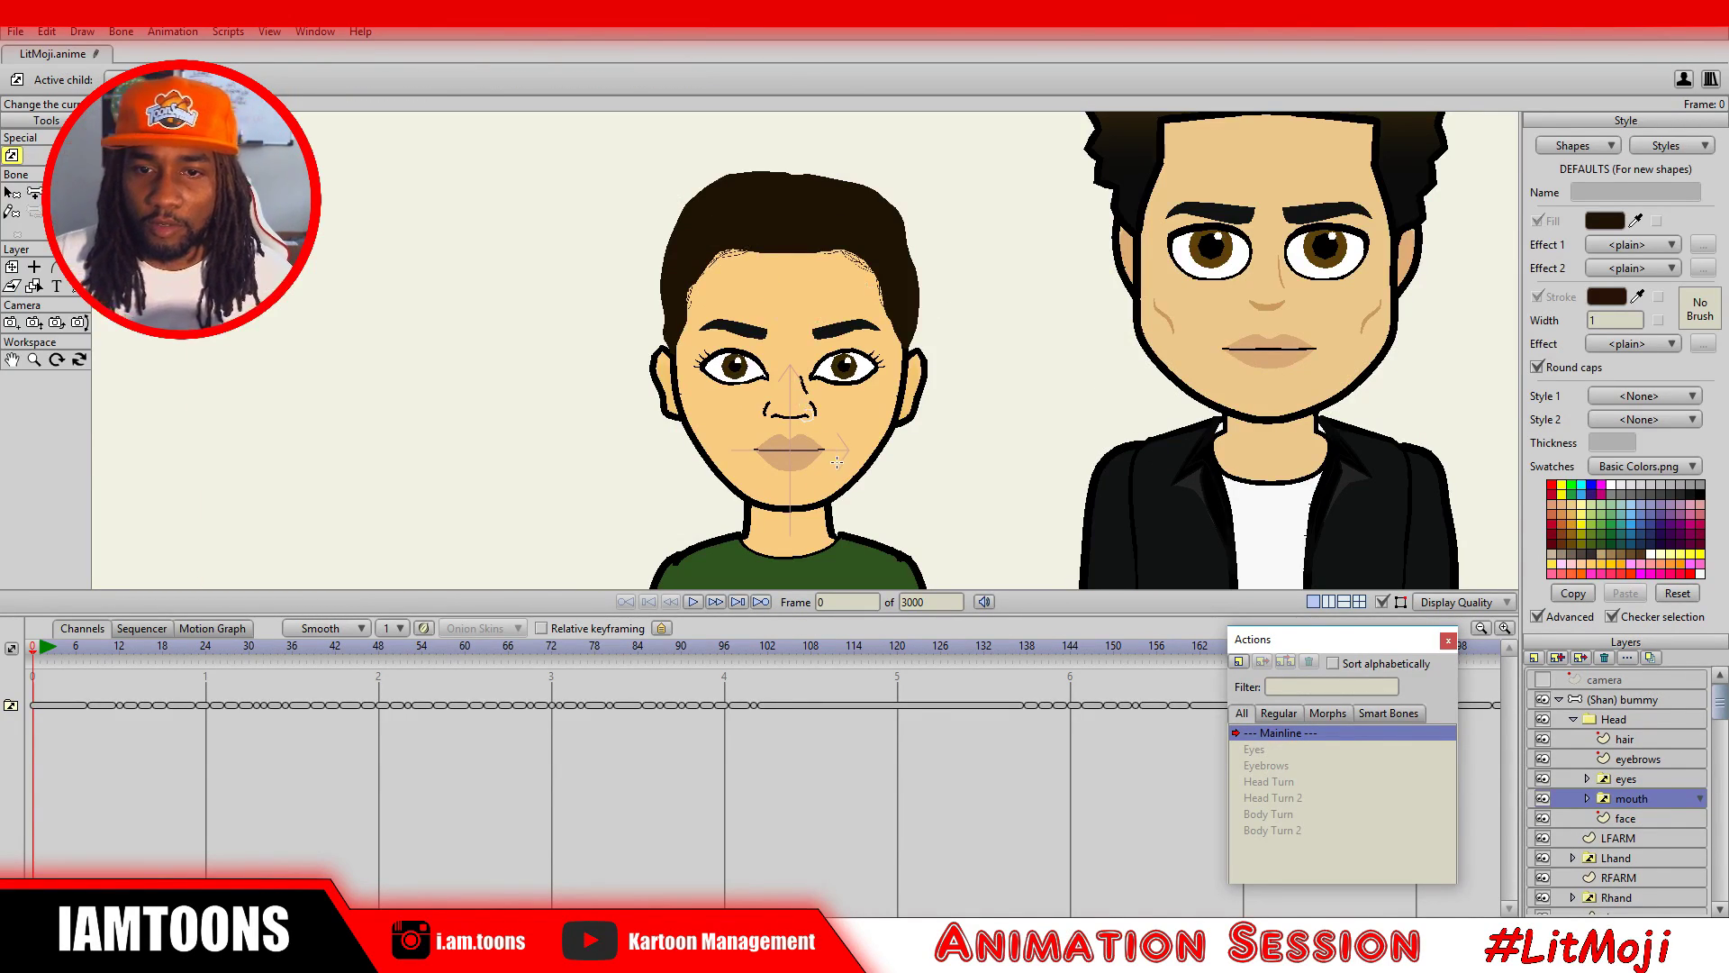
scroll(836, 460, up, 4)
scroll(836, 466, down, 5)
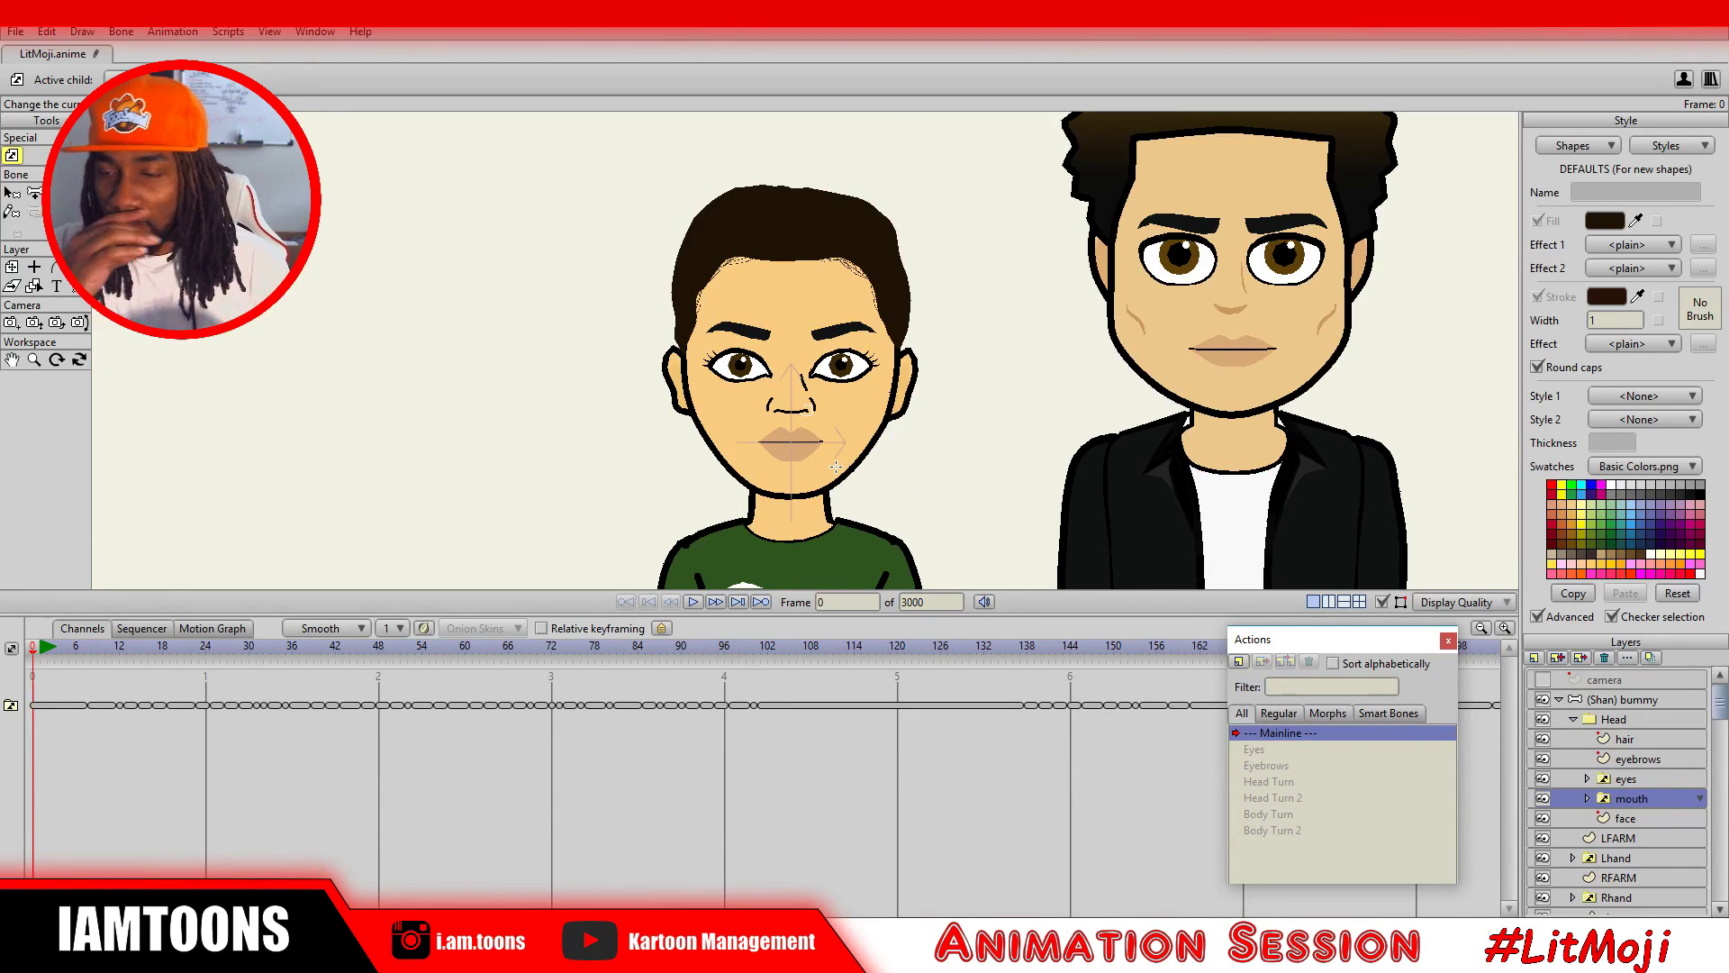
Fill the left iris of the open eyes with olive green, hex 8E9E23.
click(1588, 781)
click(1625, 837)
scroll(792, 378, up, 5)
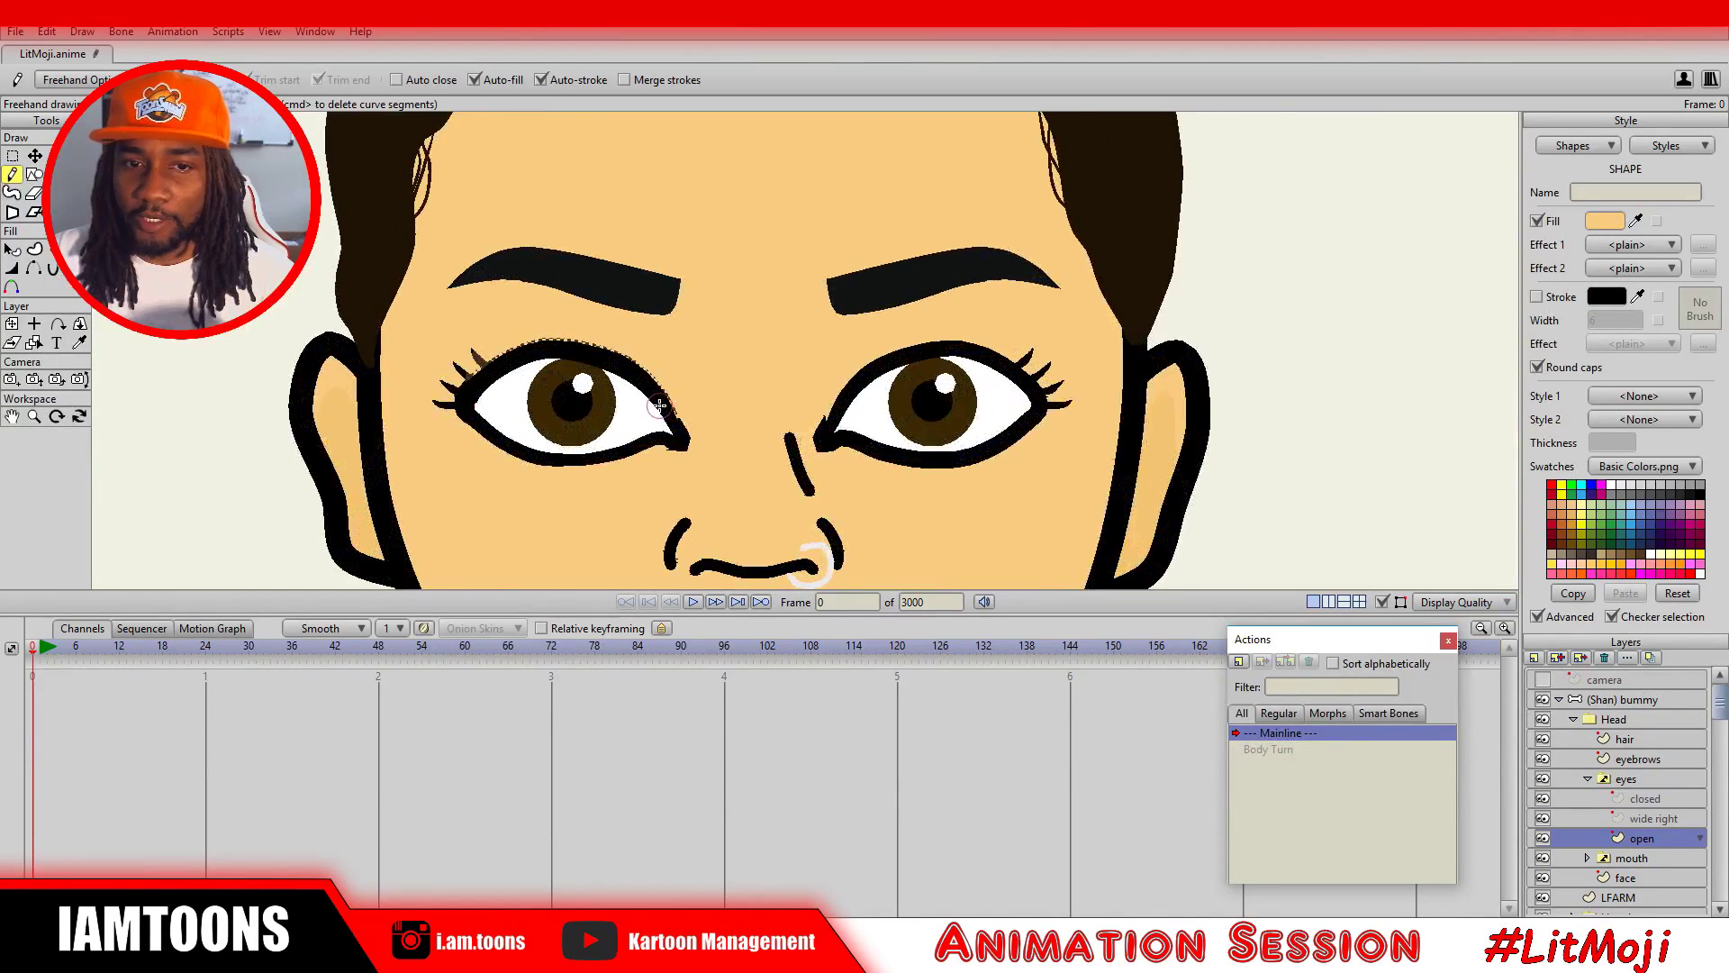
scroll(188, 437, up, 2)
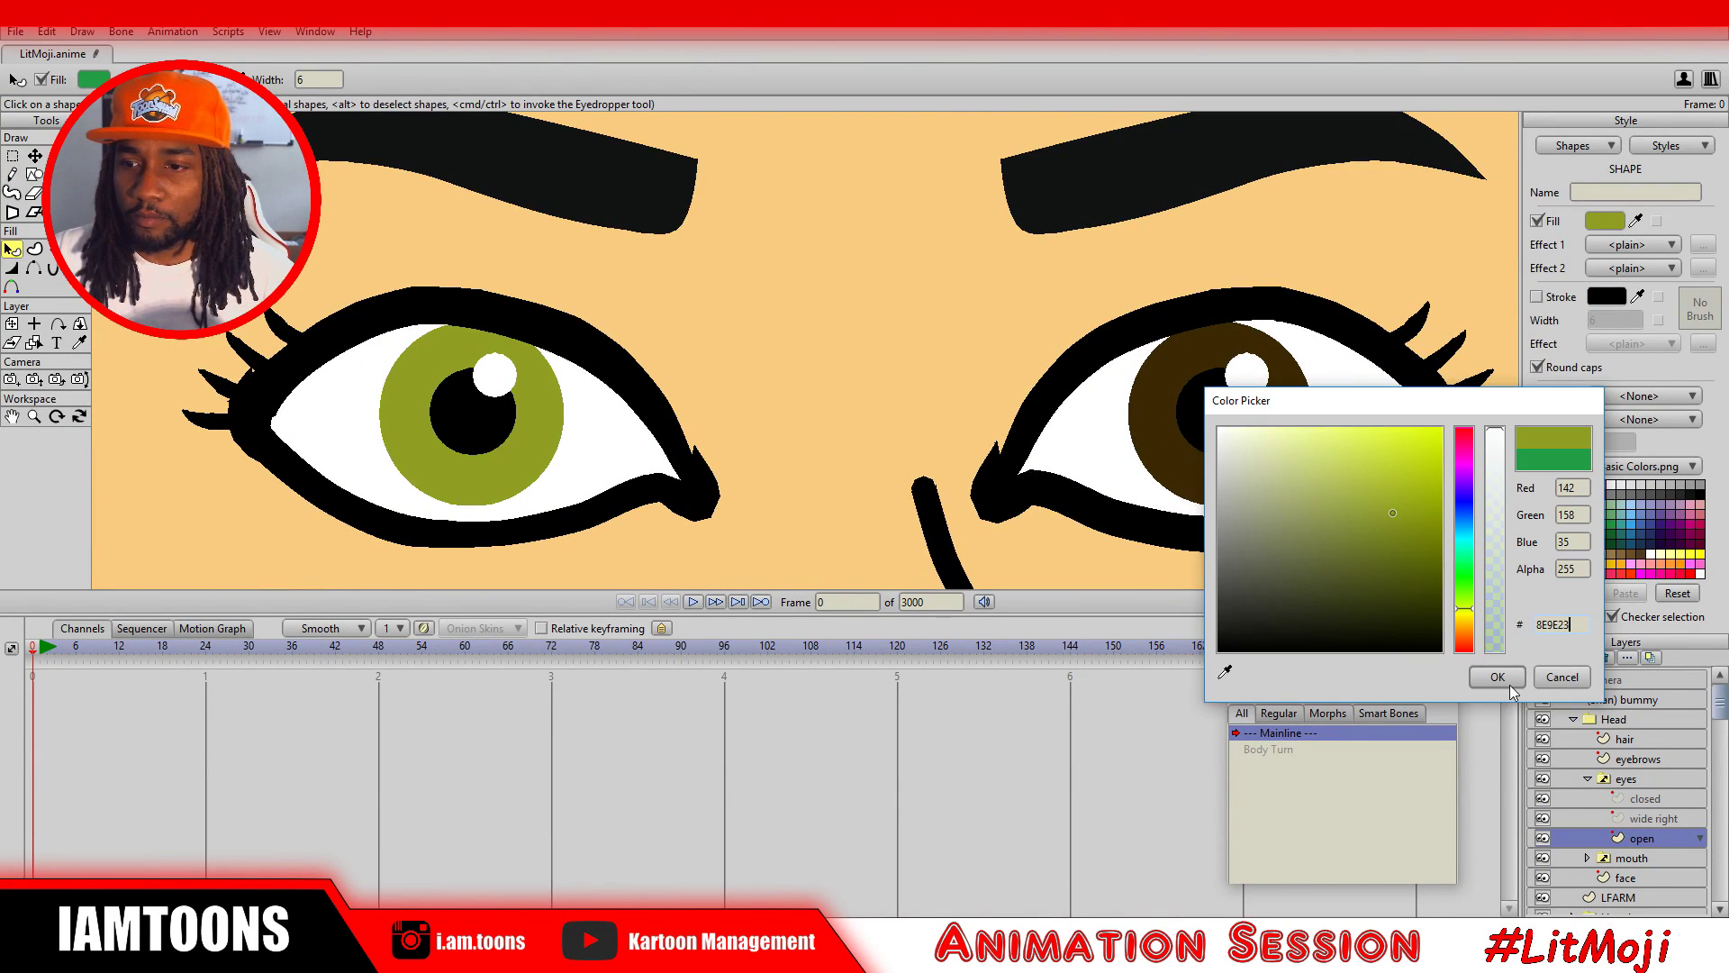
click(1504, 681)
Apply the left iris's olive green fill to the right iris as well.
click(78, 343)
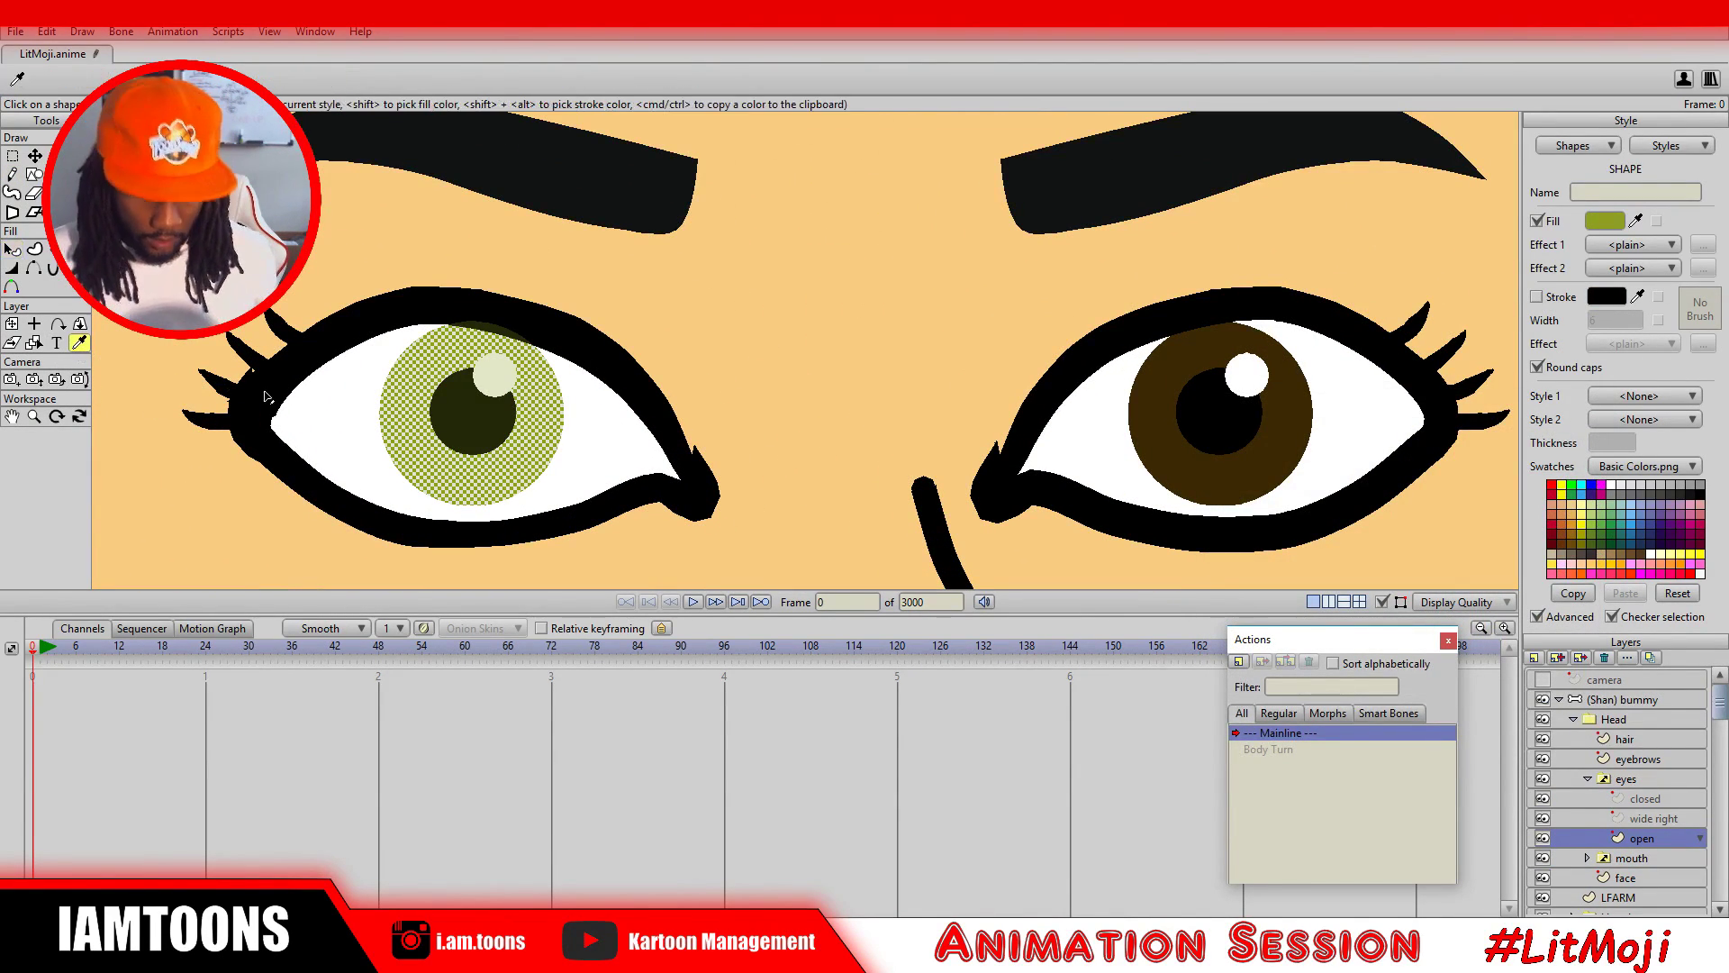
click(1169, 424)
scroll(655, 345, down, 5)
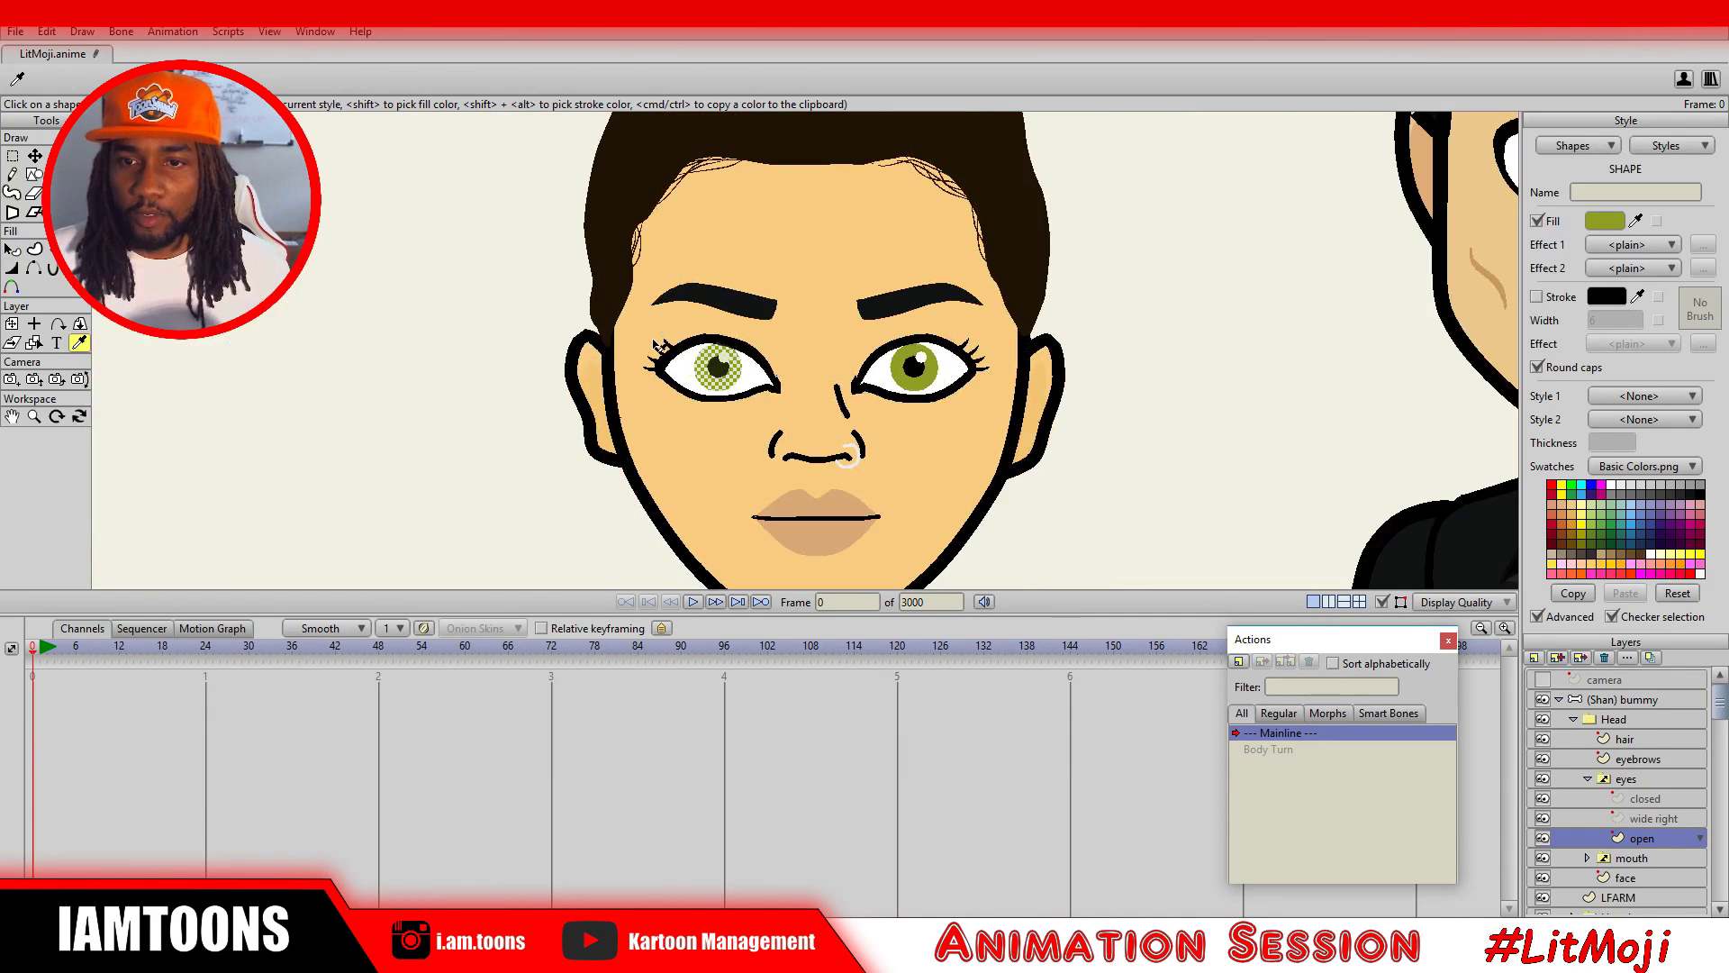
click(1625, 782)
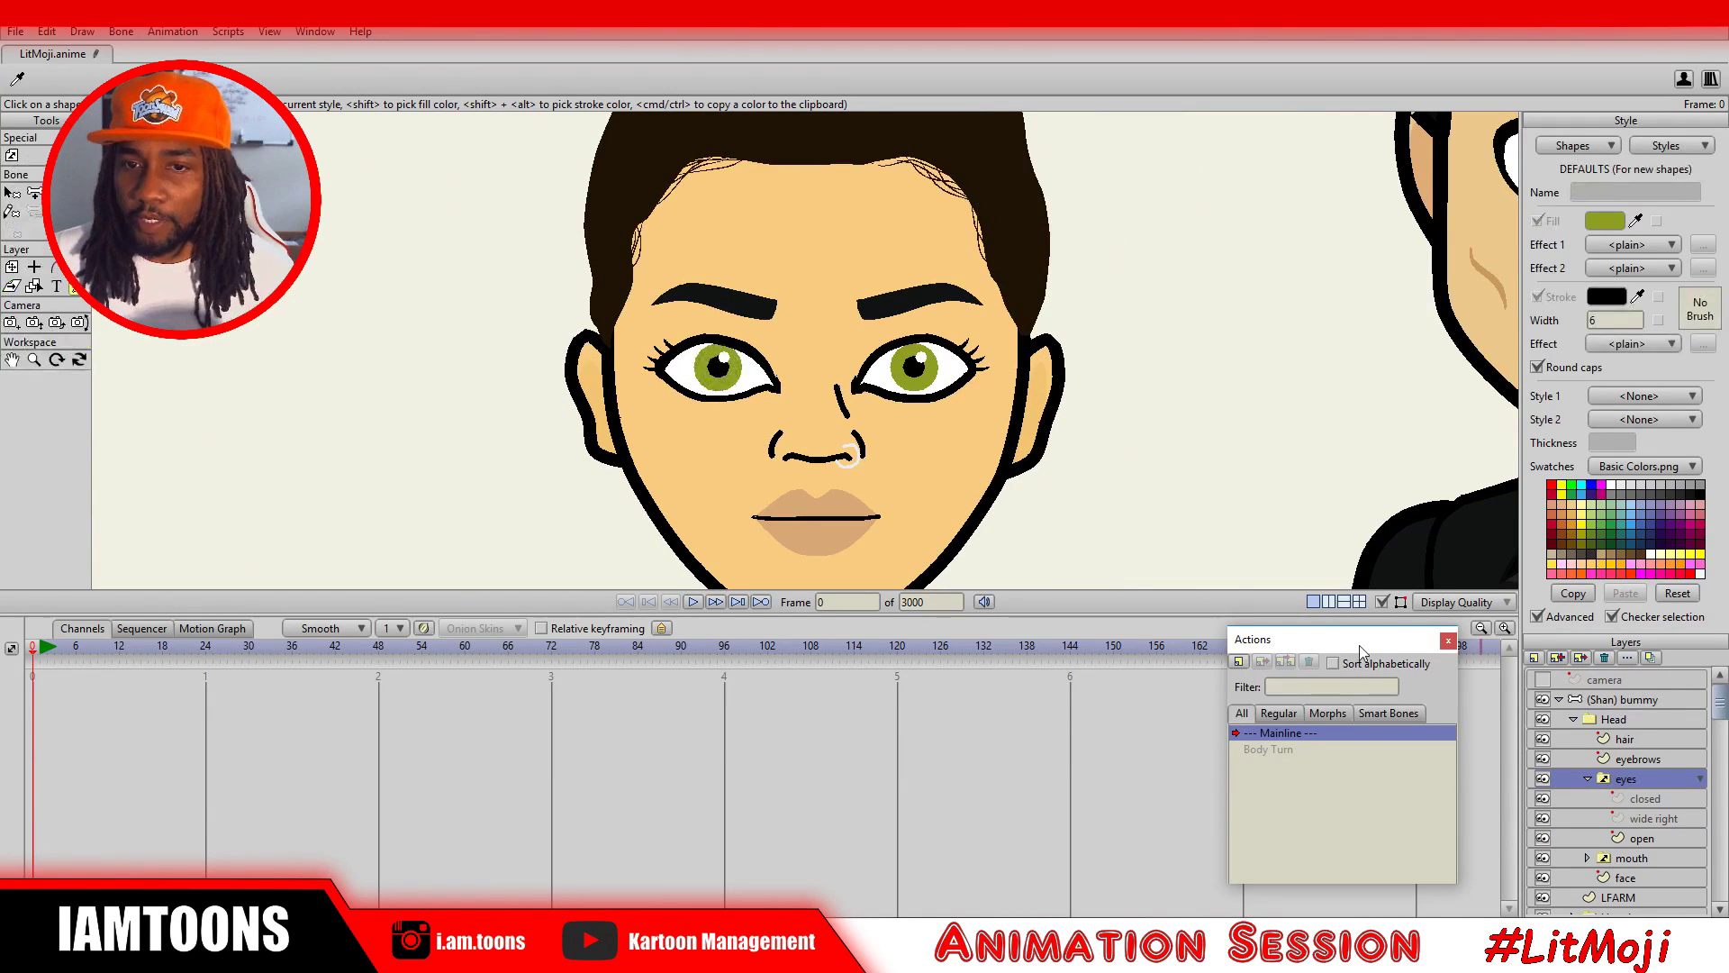
Draw a closed freehand bun shape above the head on the back of hair layer, filled dark brown without a stroke.
scroll(900, 441, down, 4)
scroll(900, 442, up, 4)
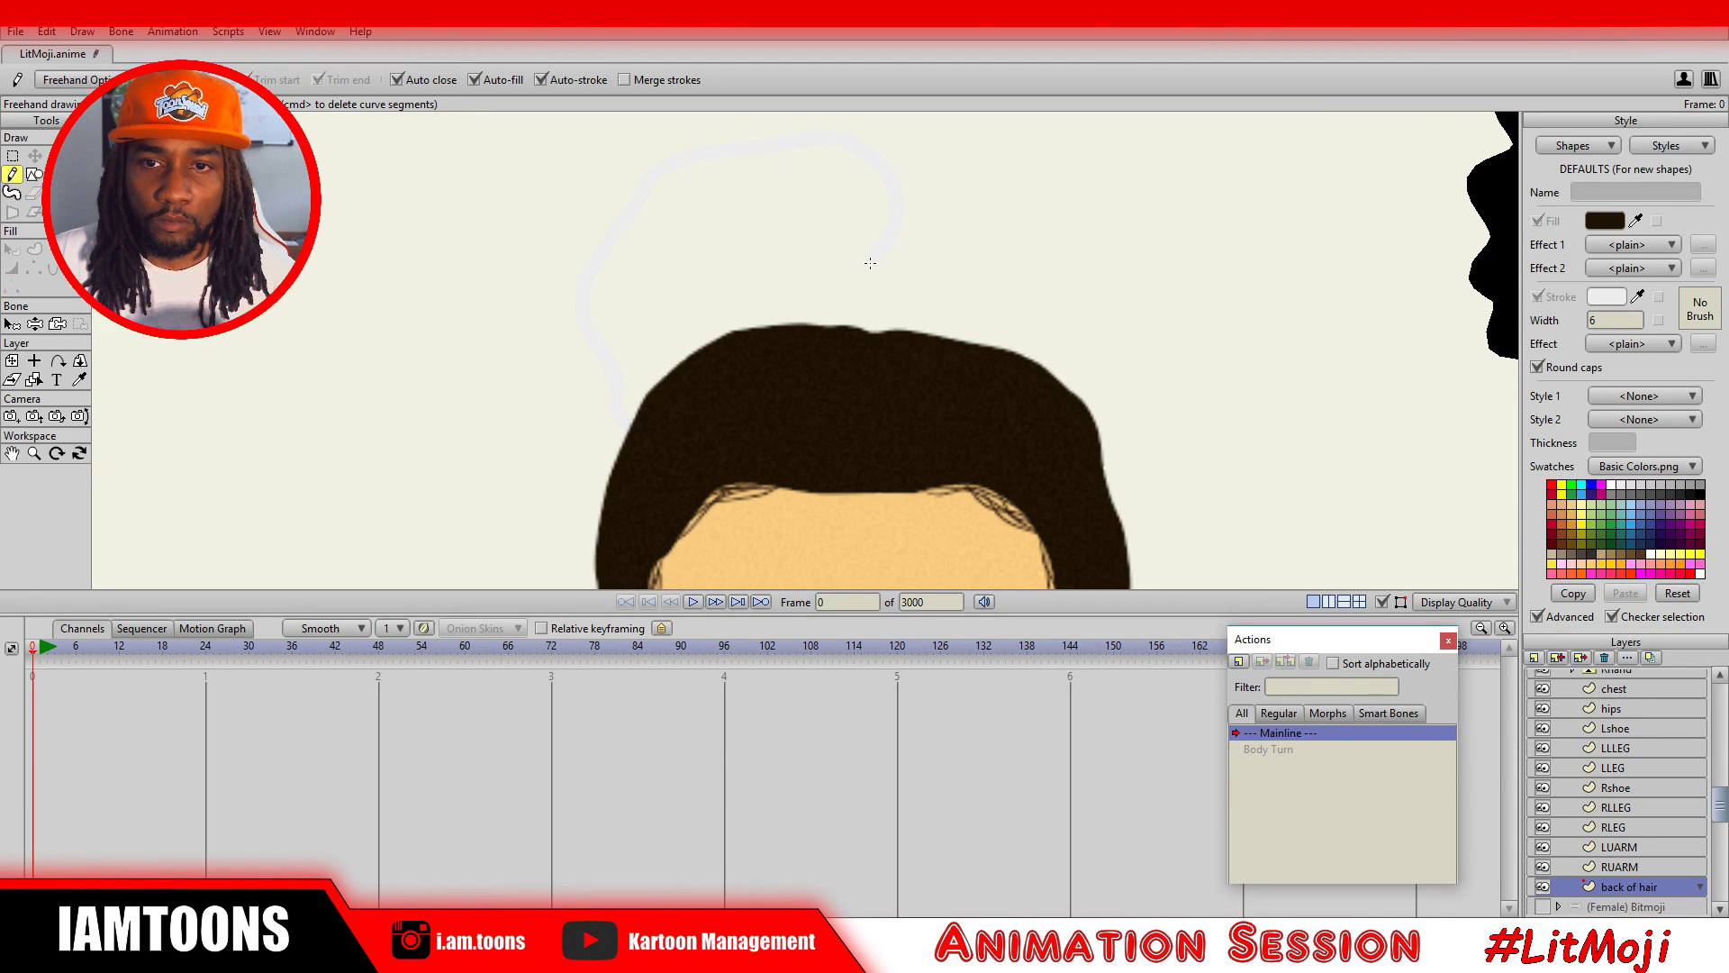
drag(904, 360, 844, 454)
scroll(811, 444, down, 3)
click(1538, 296)
Enlarge the bun slightly and shift it up and to the left over the crown.
click(35, 155)
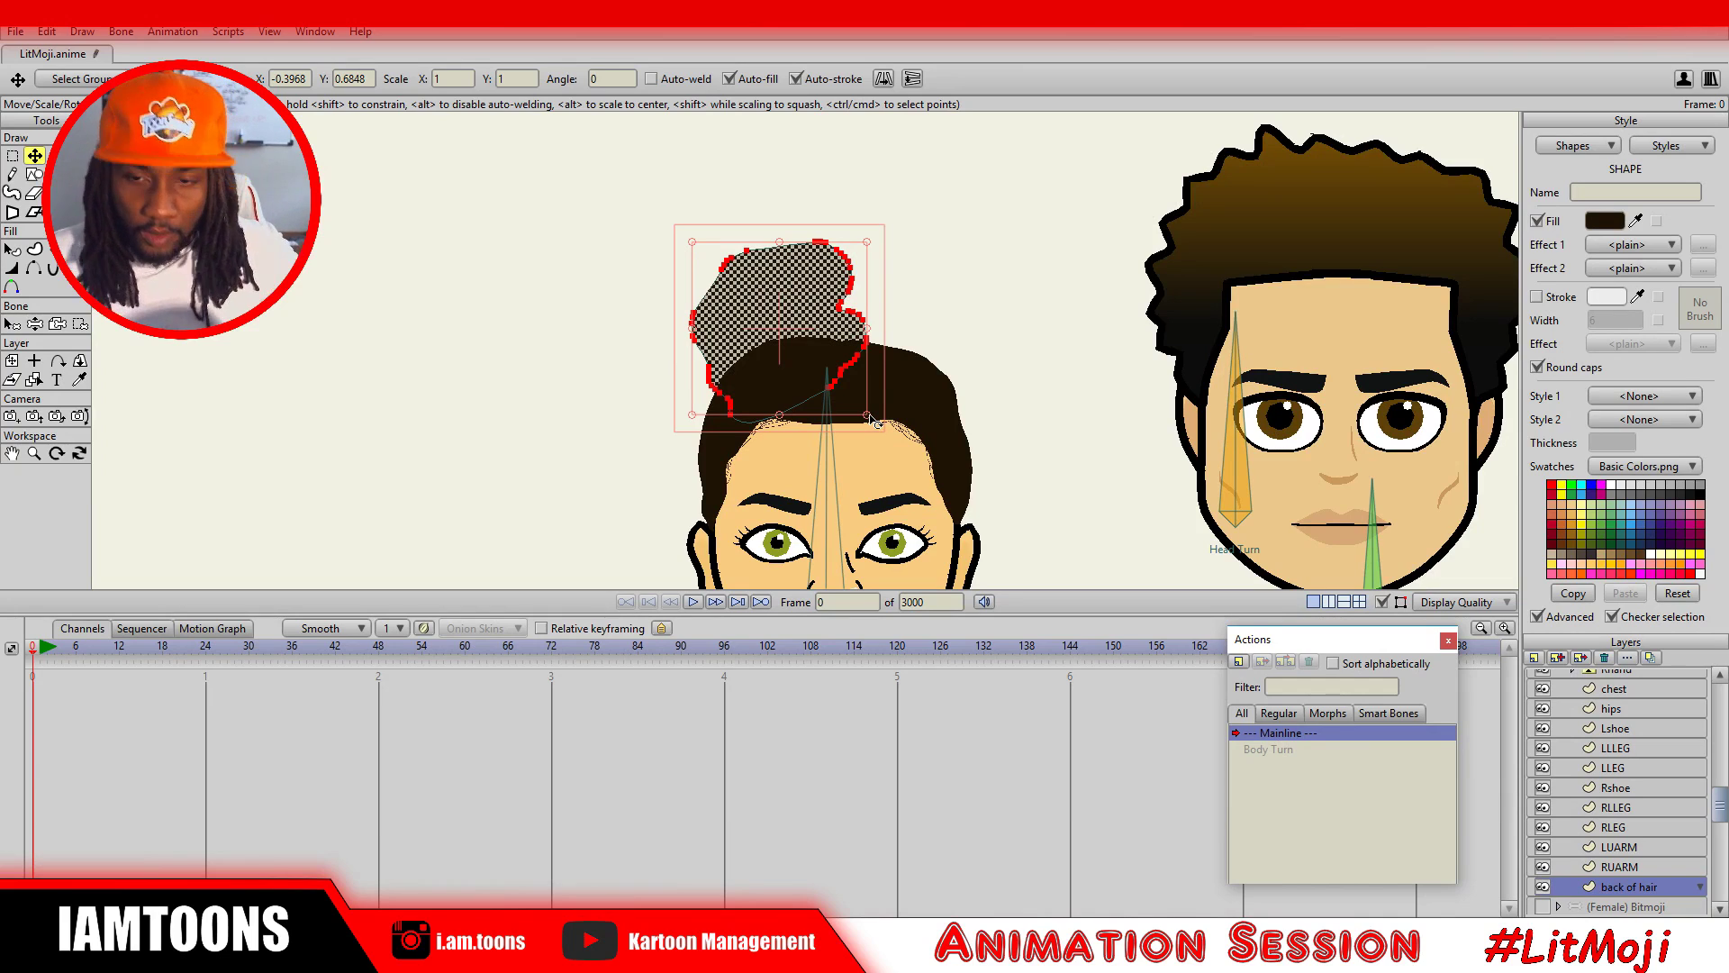
drag(870, 419, 887, 437)
drag(822, 364, 804, 353)
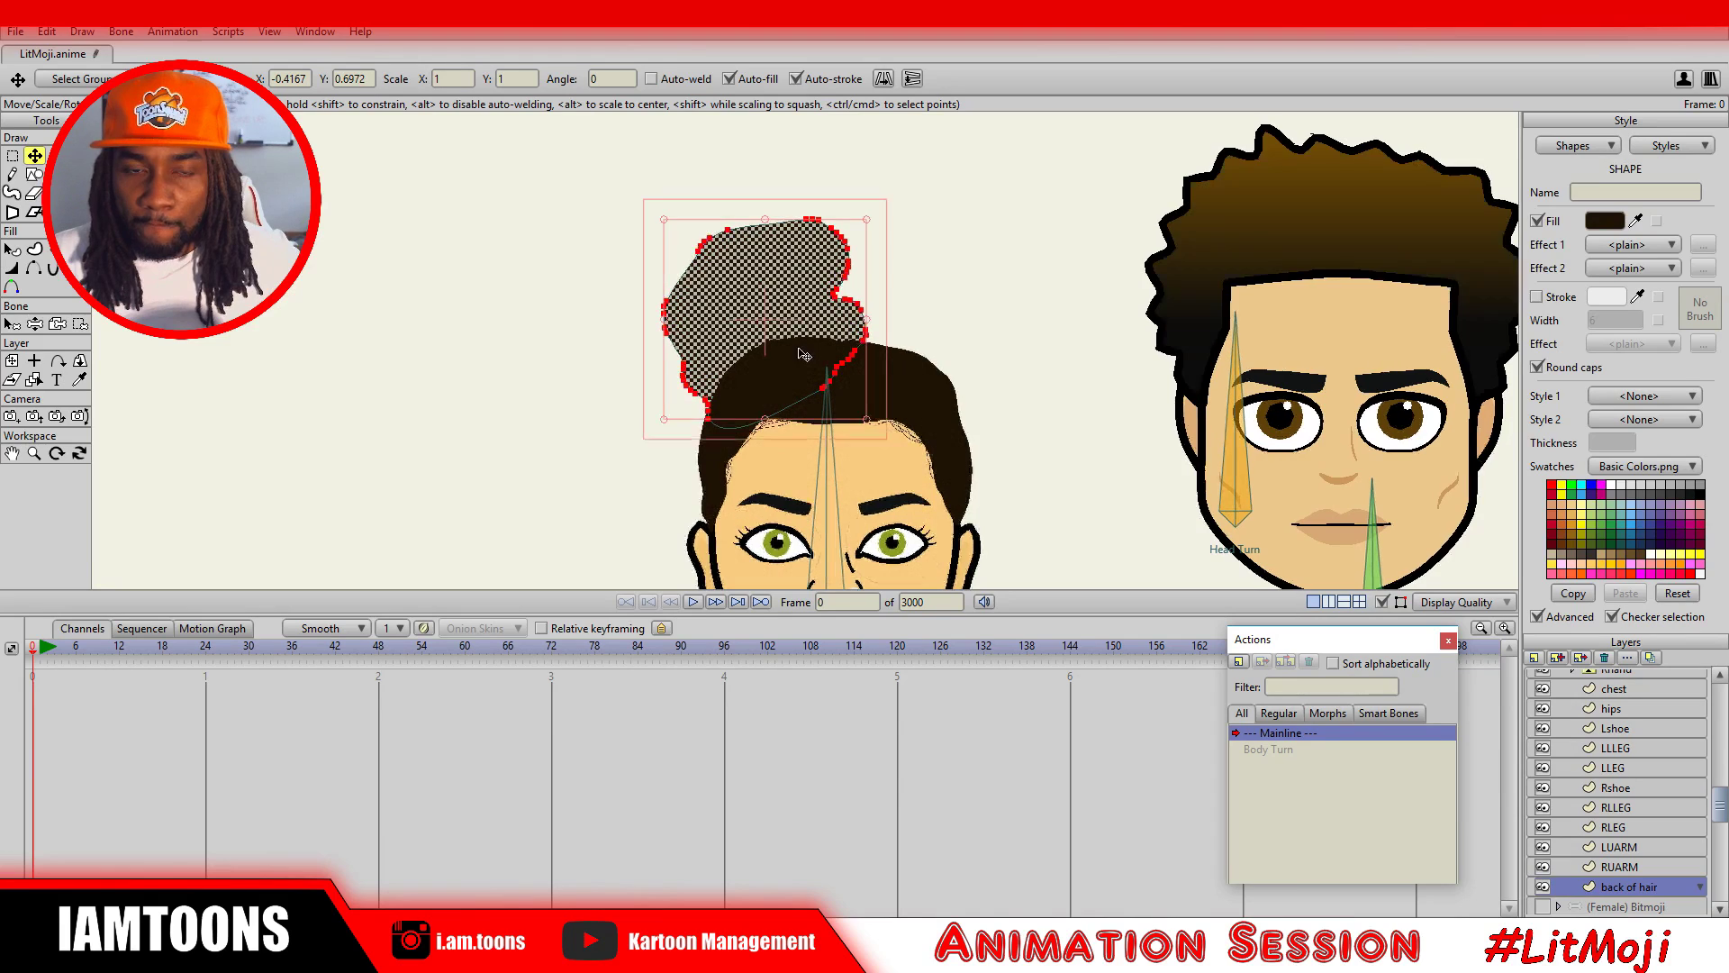
Draw a narrow pointed loose strand hanging from the bun's lower left edge, filled dark brown with its stroke off.
click(13, 155)
key(Return)
click(12, 174)
scroll(758, 389, up, 4)
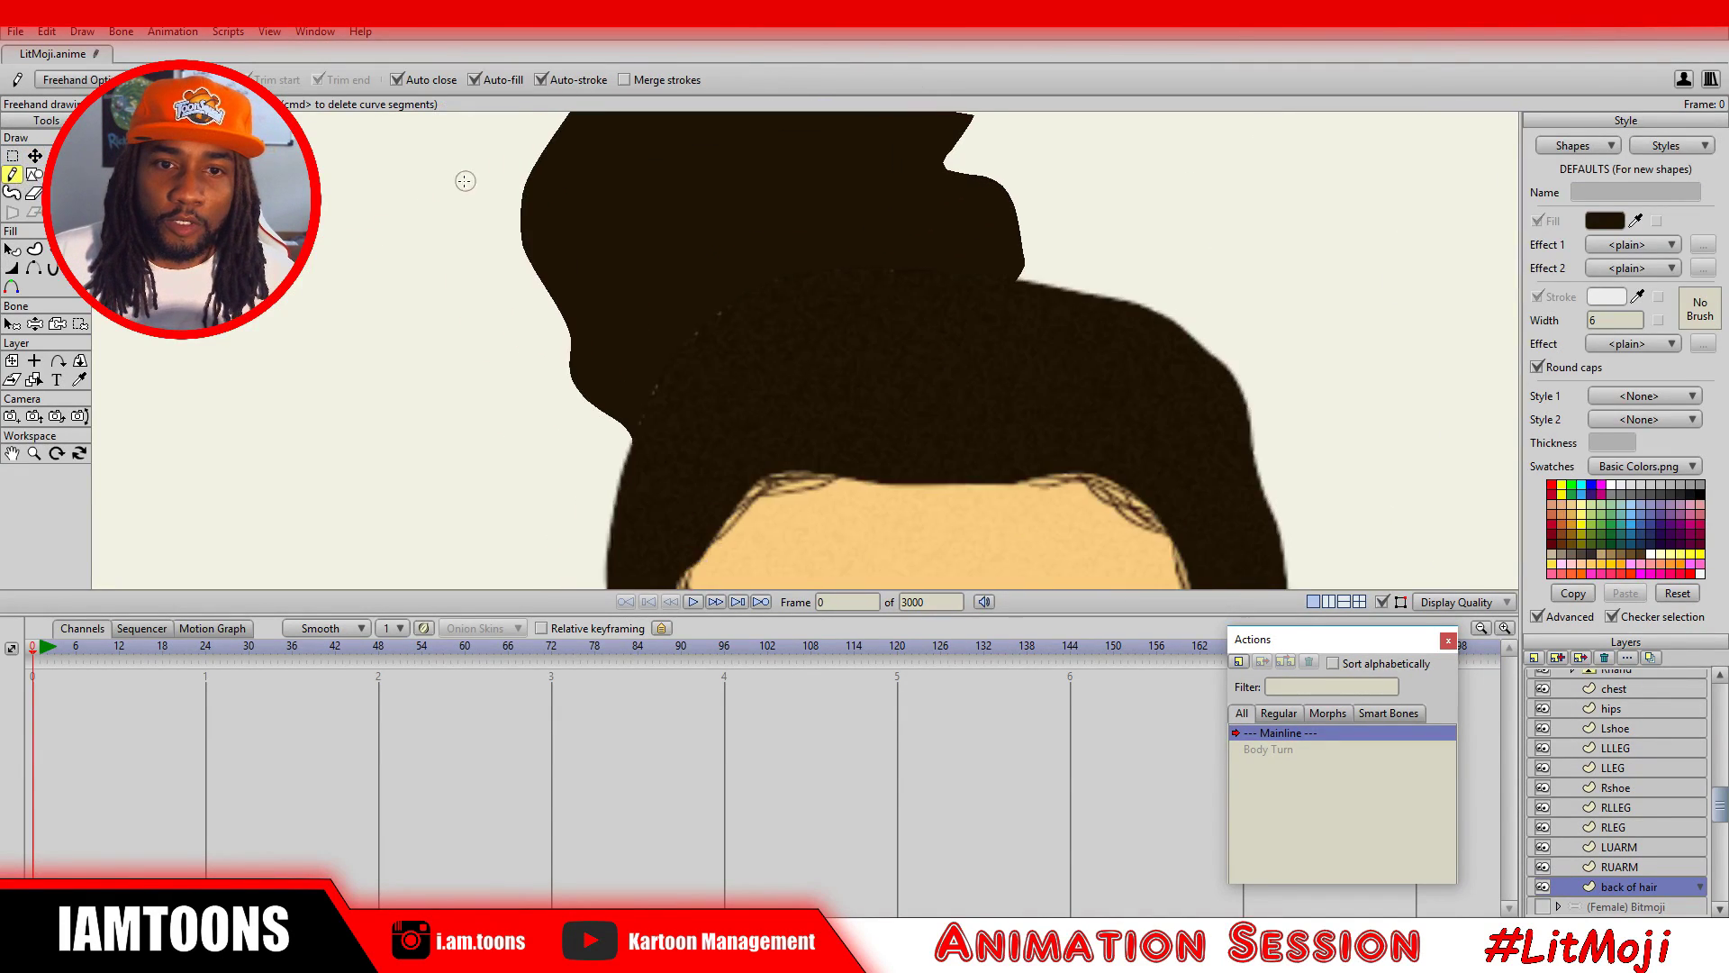
scroll(590, 375, up, 1)
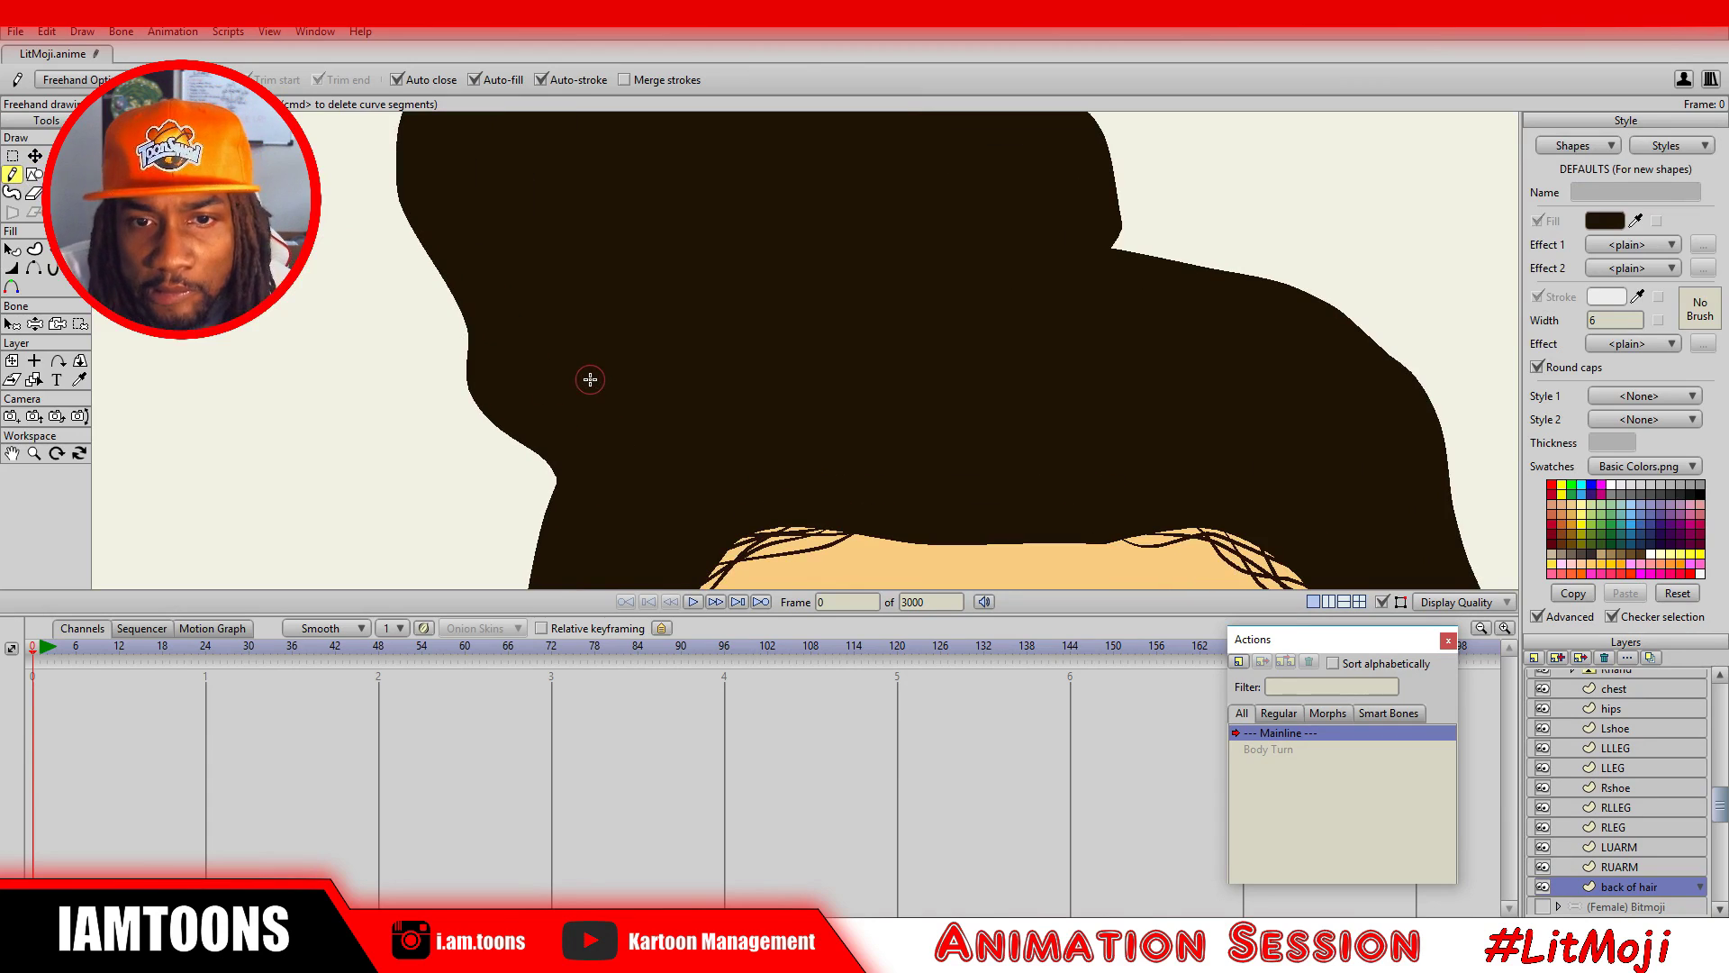
scroll(594, 374, down, 5)
scroll(930, 398, up, 4)
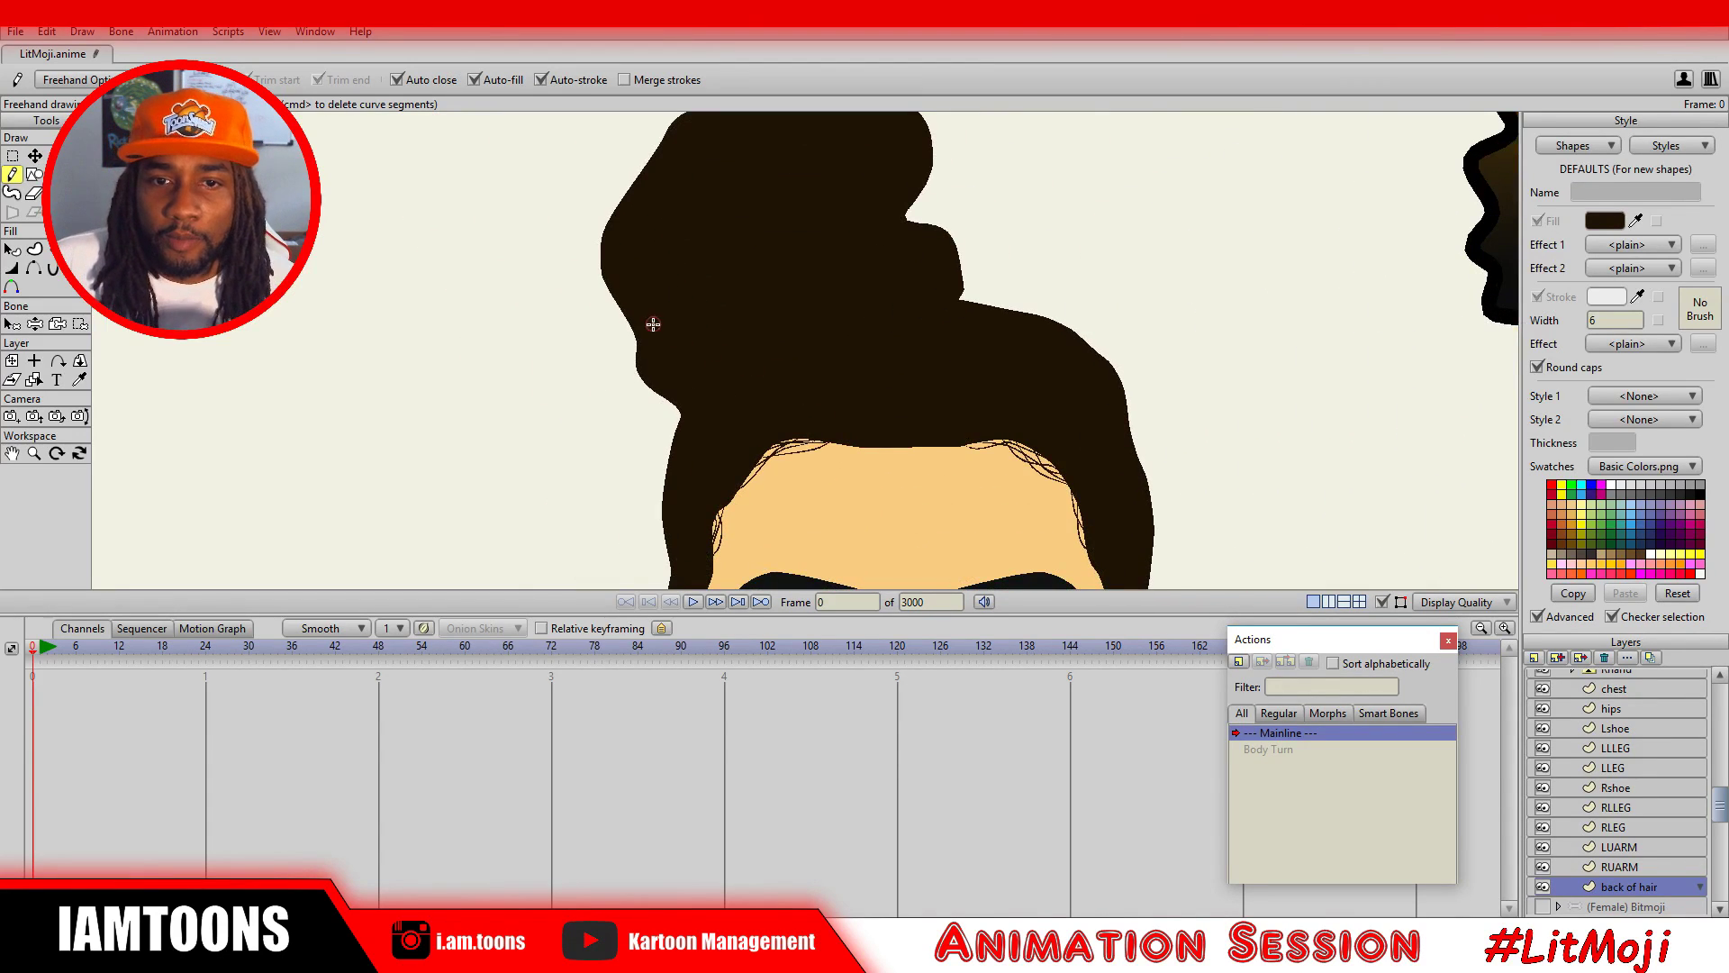
mouse_move(640, 309)
mouse_down()
mouse_move(628, 377)
mouse_move(648, 458)
mouse_move(648, 286)
mouse_up()
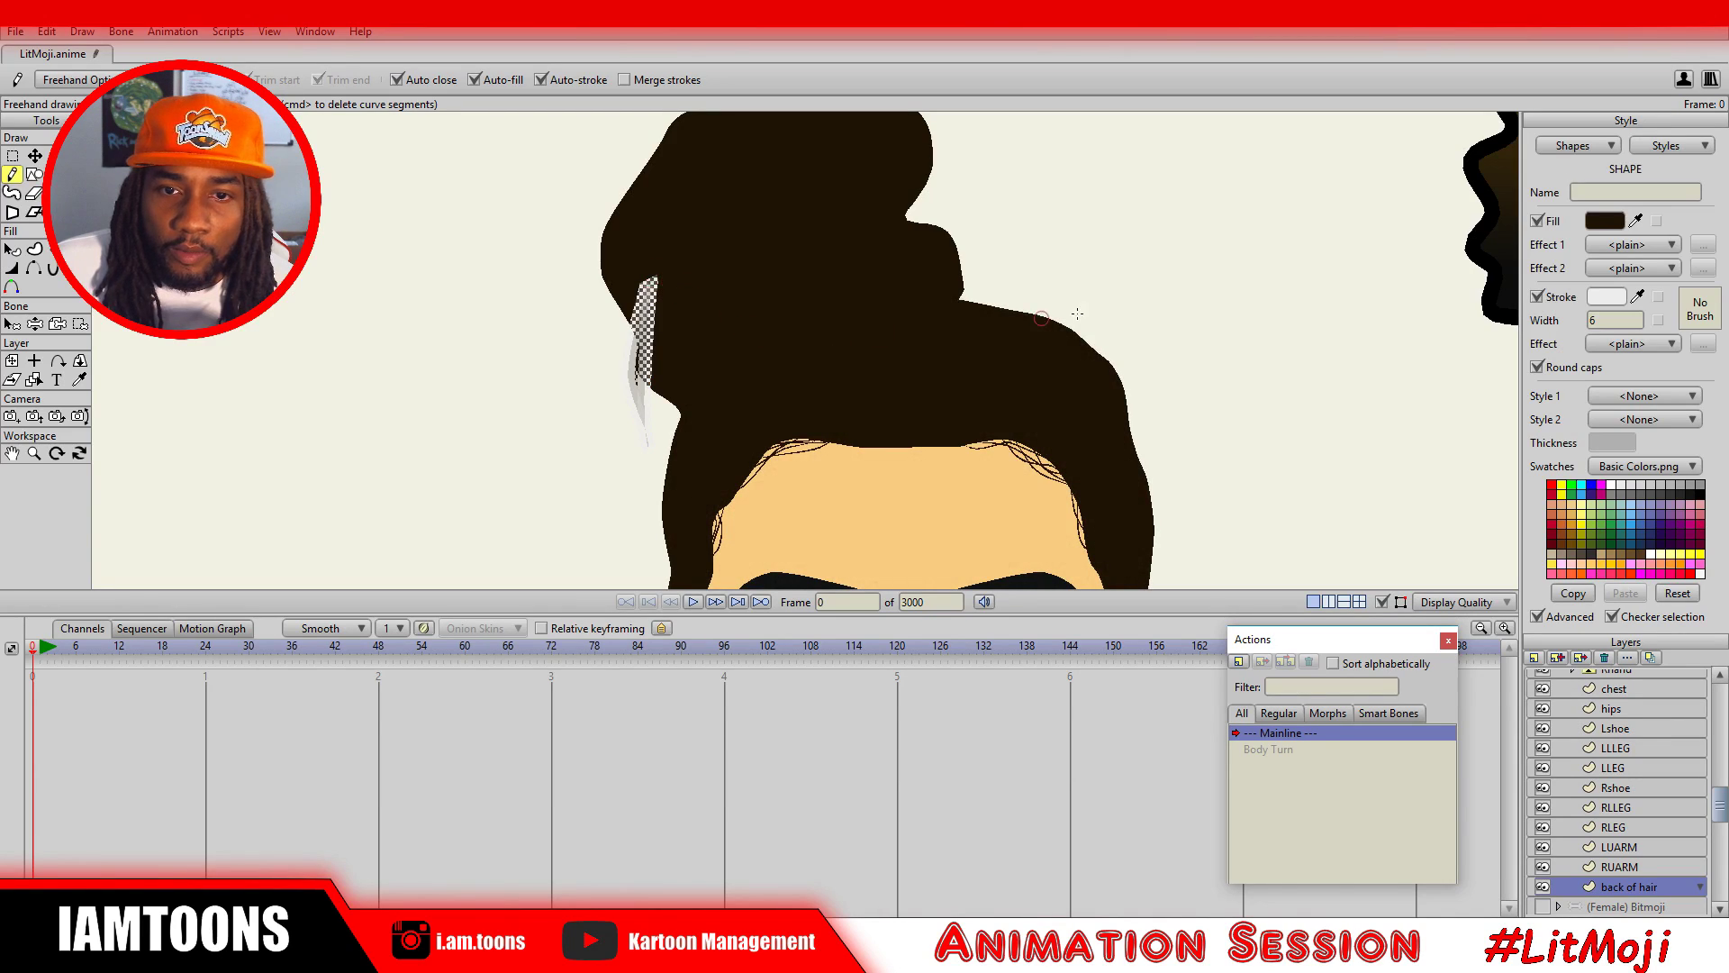
click(1538, 296)
Add a small curved loose strand on the bun's upper right side, filled dark brown with its stroke off.
drag(830, 213, 807, 315)
mouse_move(842, 225)
mouse_down()
mouse_move(935, 231)
mouse_move(964, 305)
mouse_move(928, 254)
mouse_move(845, 235)
mouse_up()
click(1538, 297)
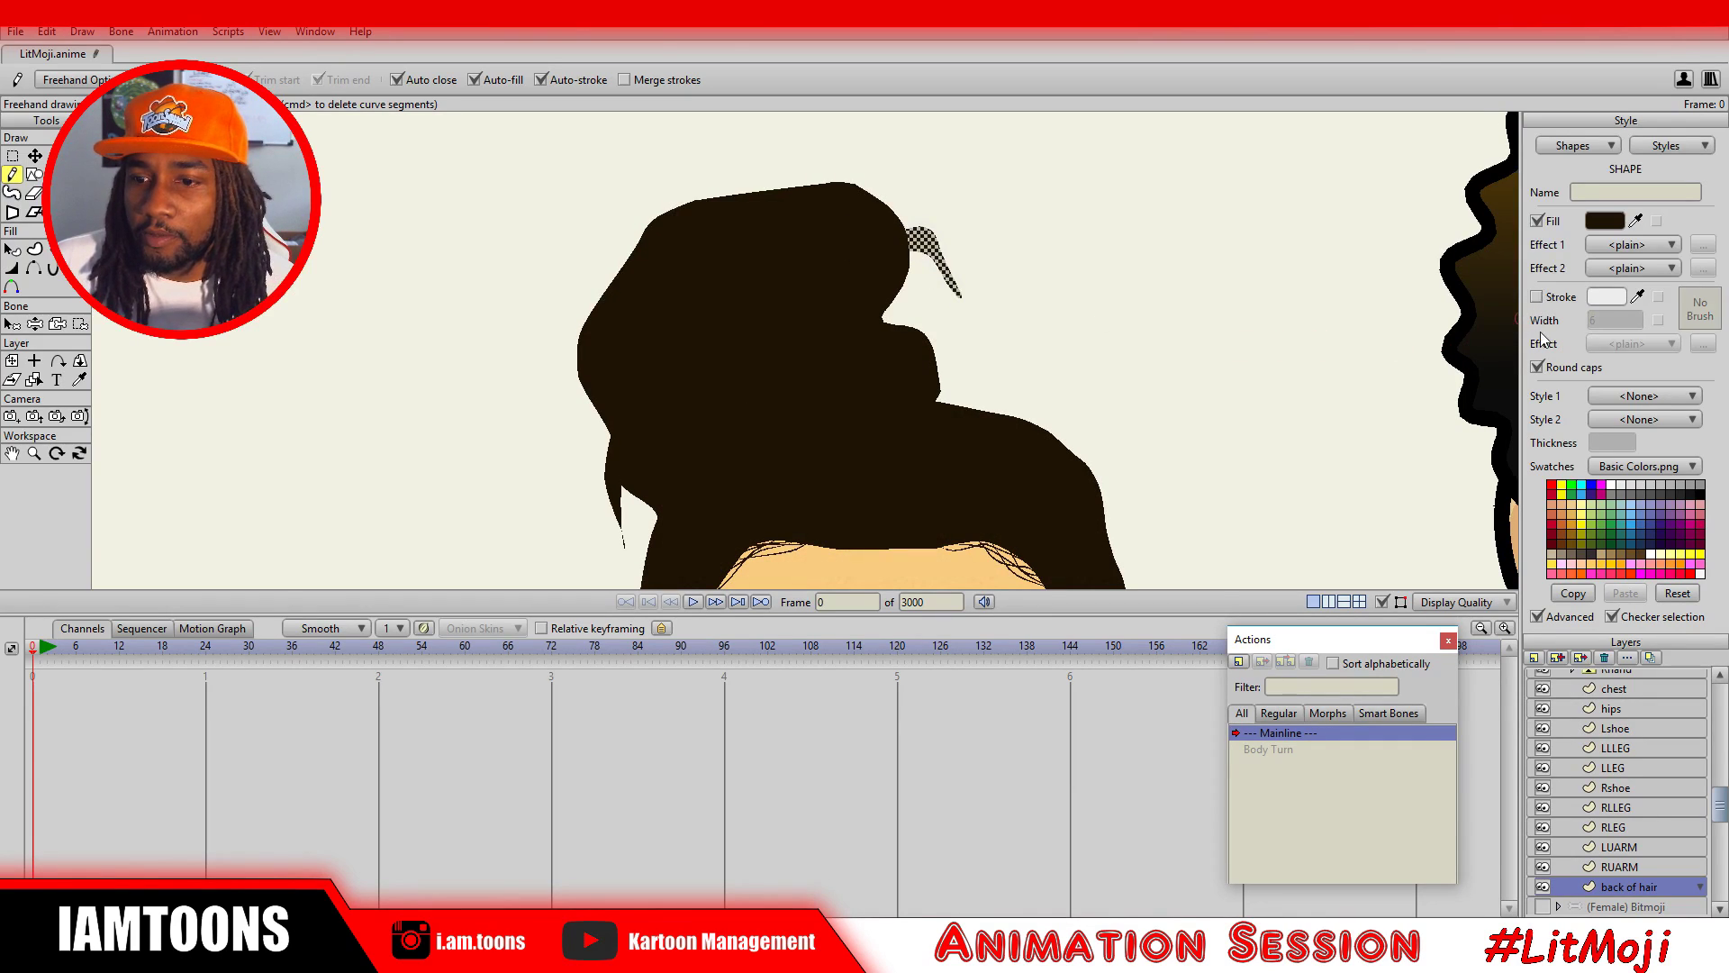
click(1614, 749)
scroll(863, 423, down, 3)
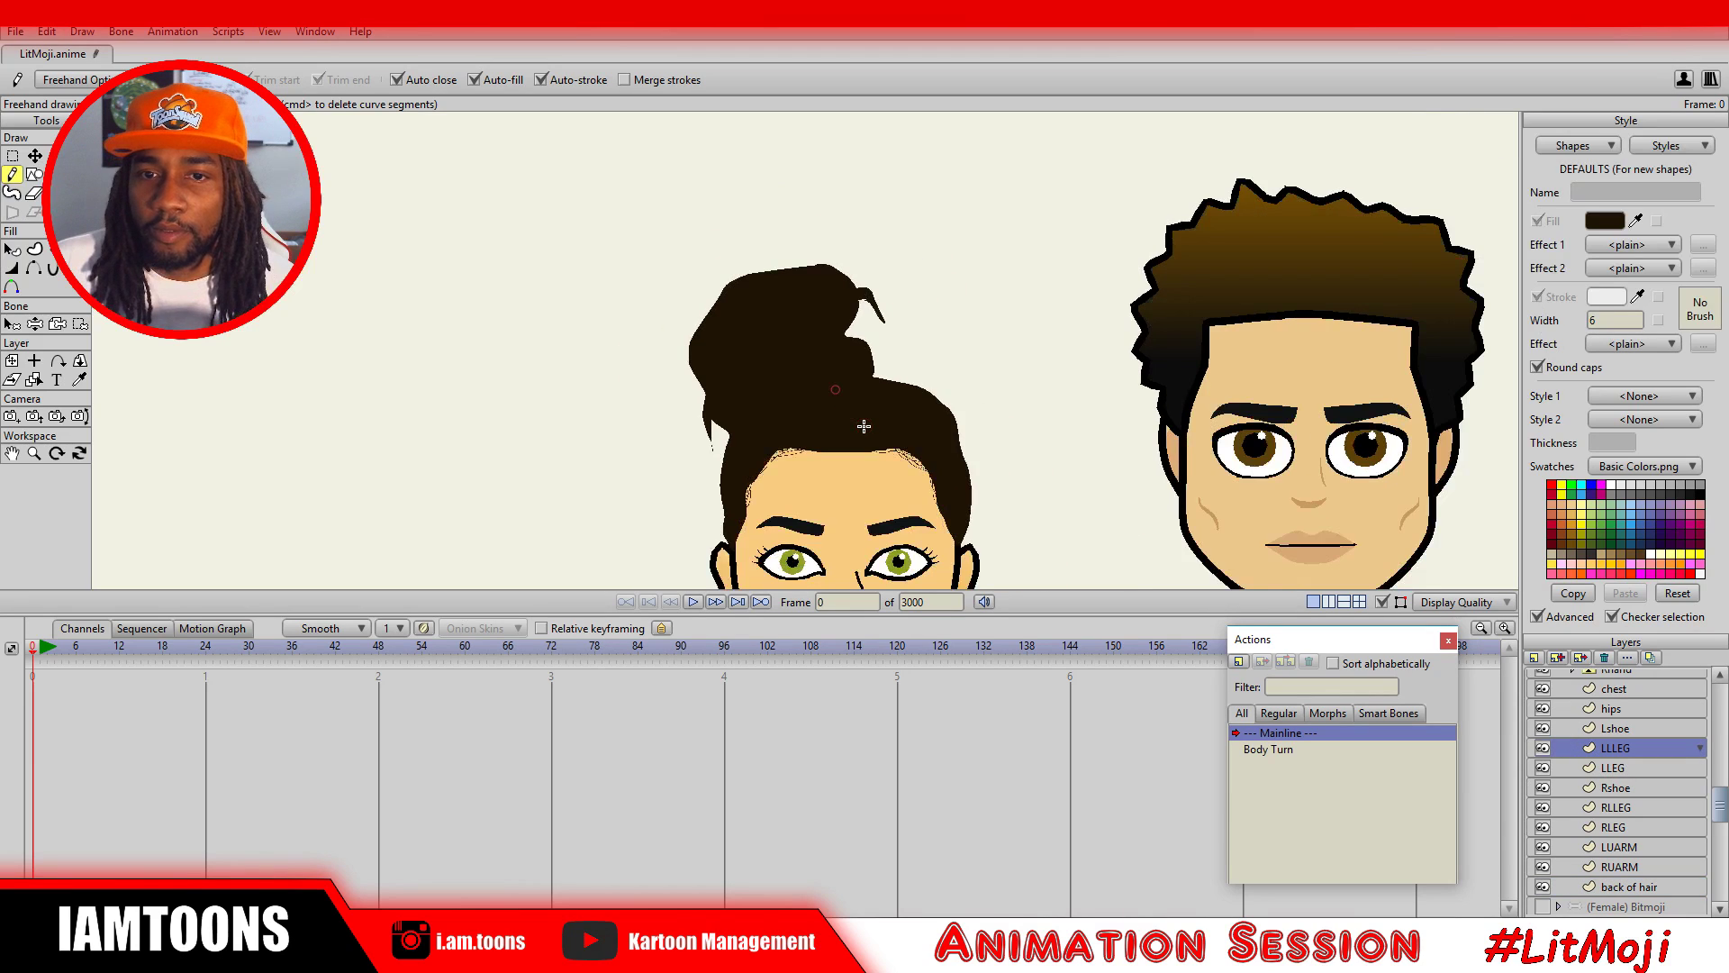
Draw thin curved strand lines of width 1 across the left and middle of the front hair, without auto close.
drag(865, 423, 886, 261)
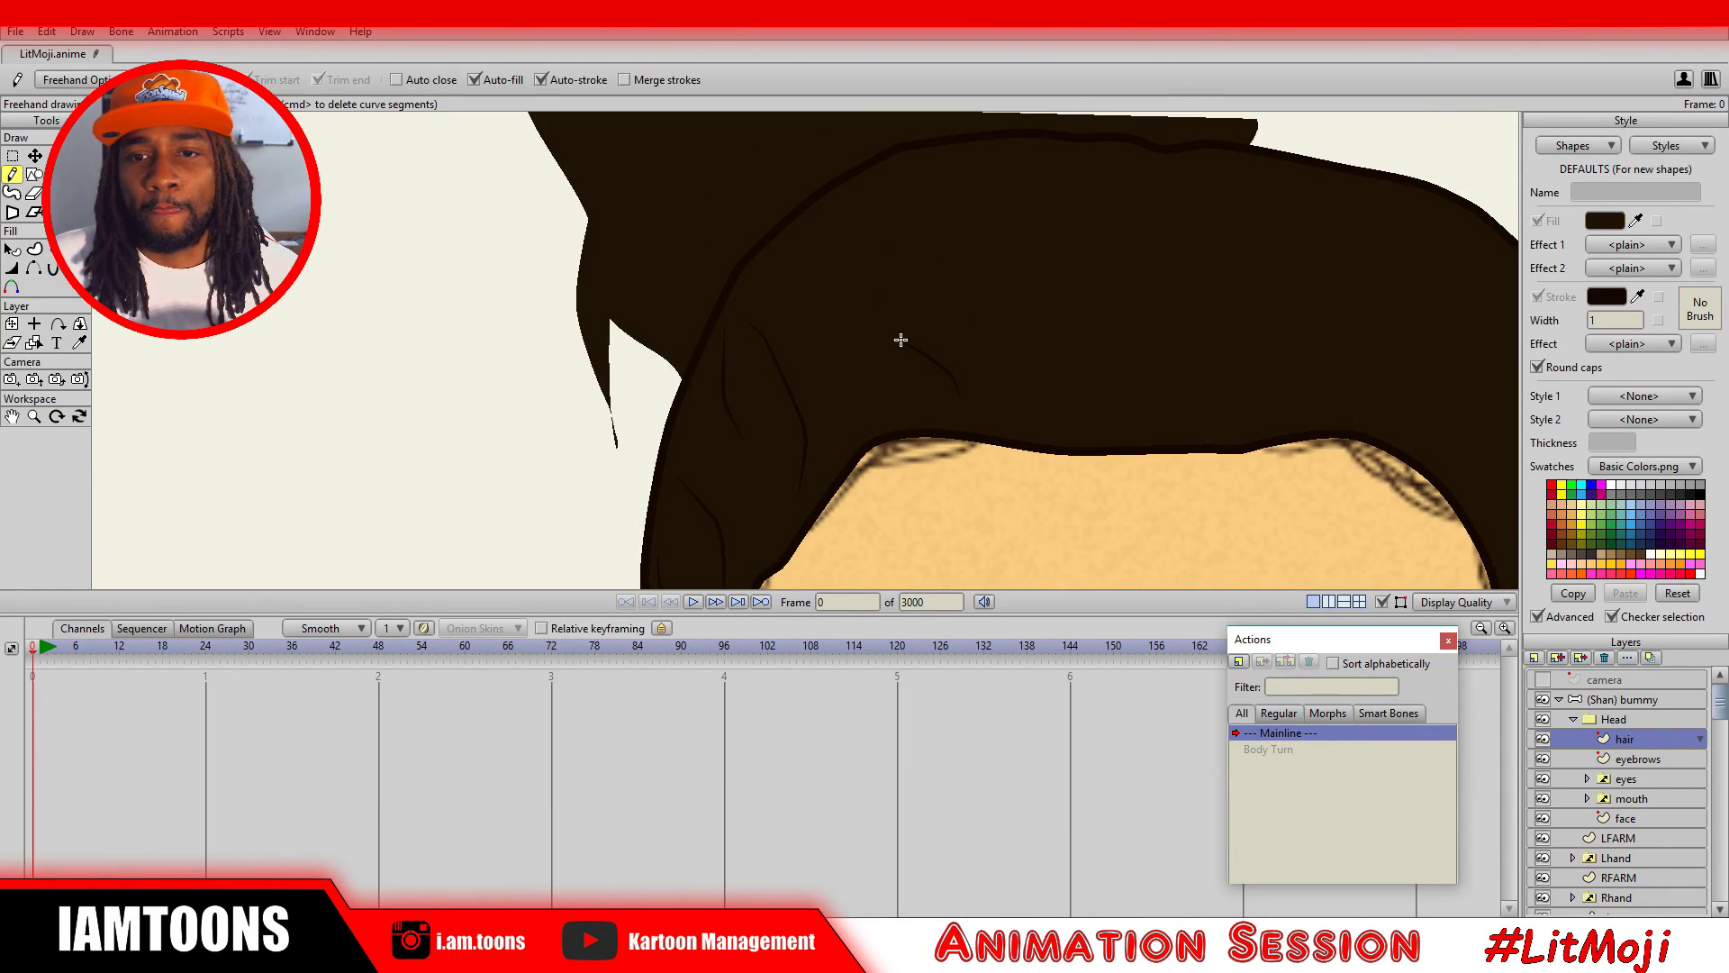
drag(834, 418, 793, 283)
mouse_move(949, 233)
mouse_down()
mouse_move(937, 251)
mouse_move(793, 247)
mouse_move(853, 369)
mouse_up()
drag(933, 380, 869, 418)
mouse_move(865, 483)
mouse_down()
mouse_move(880, 397)
mouse_move(840, 218)
mouse_move(910, 243)
mouse_move(911, 342)
mouse_up()
mouse_move(960, 470)
mouse_down()
mouse_move(983, 319)
mouse_move(949, 247)
mouse_up()
Add more thin strand lines to the upper left and right parts of the front hair.
mouse_move(725, 218)
mouse_down()
mouse_move(768, 235)
mouse_move(787, 266)
mouse_up()
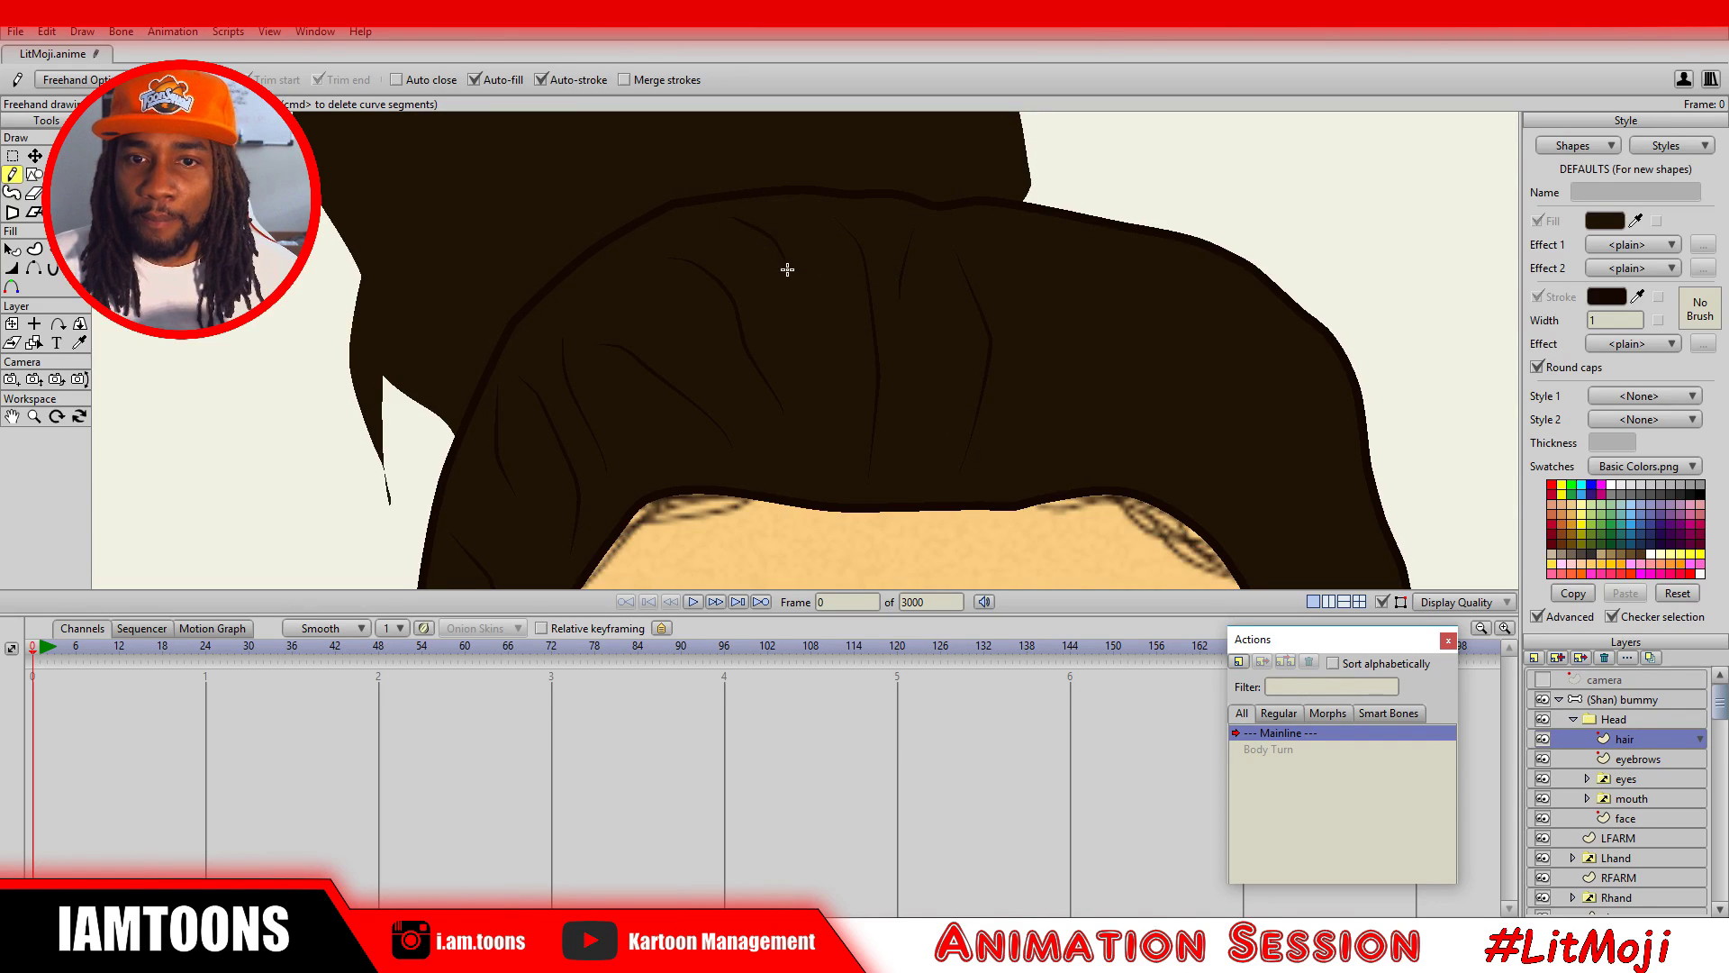
drag(641, 286, 702, 365)
scroll(961, 355, down, 2)
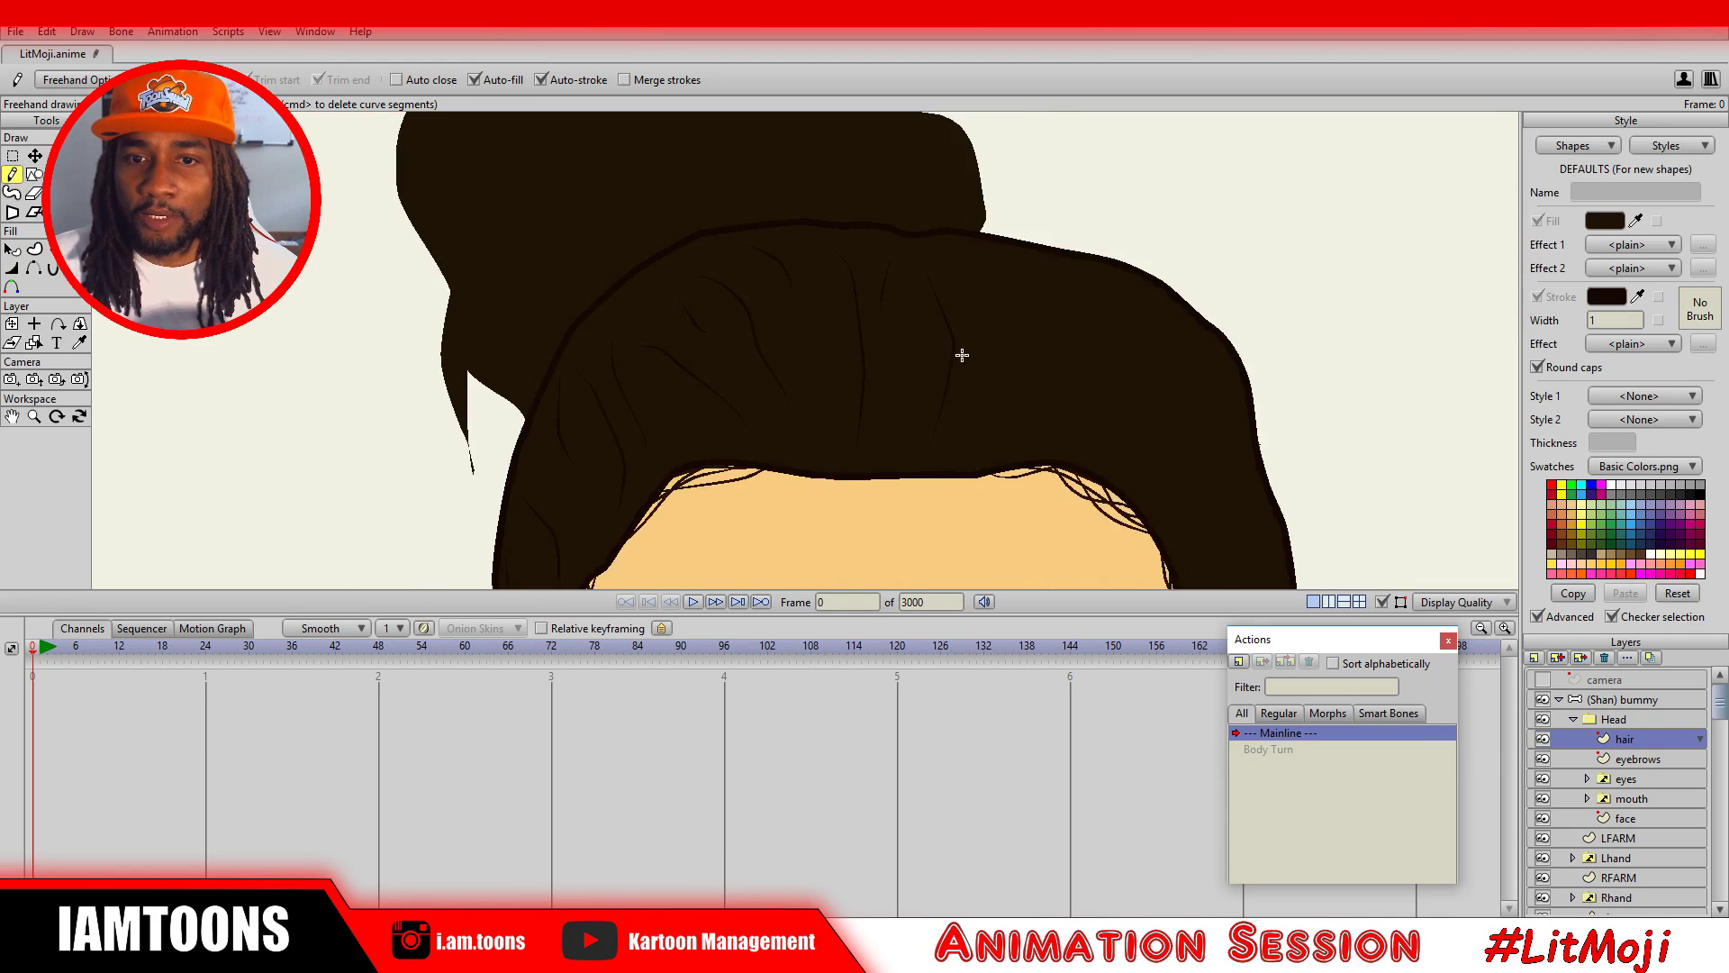
drag(960, 355, 907, 321)
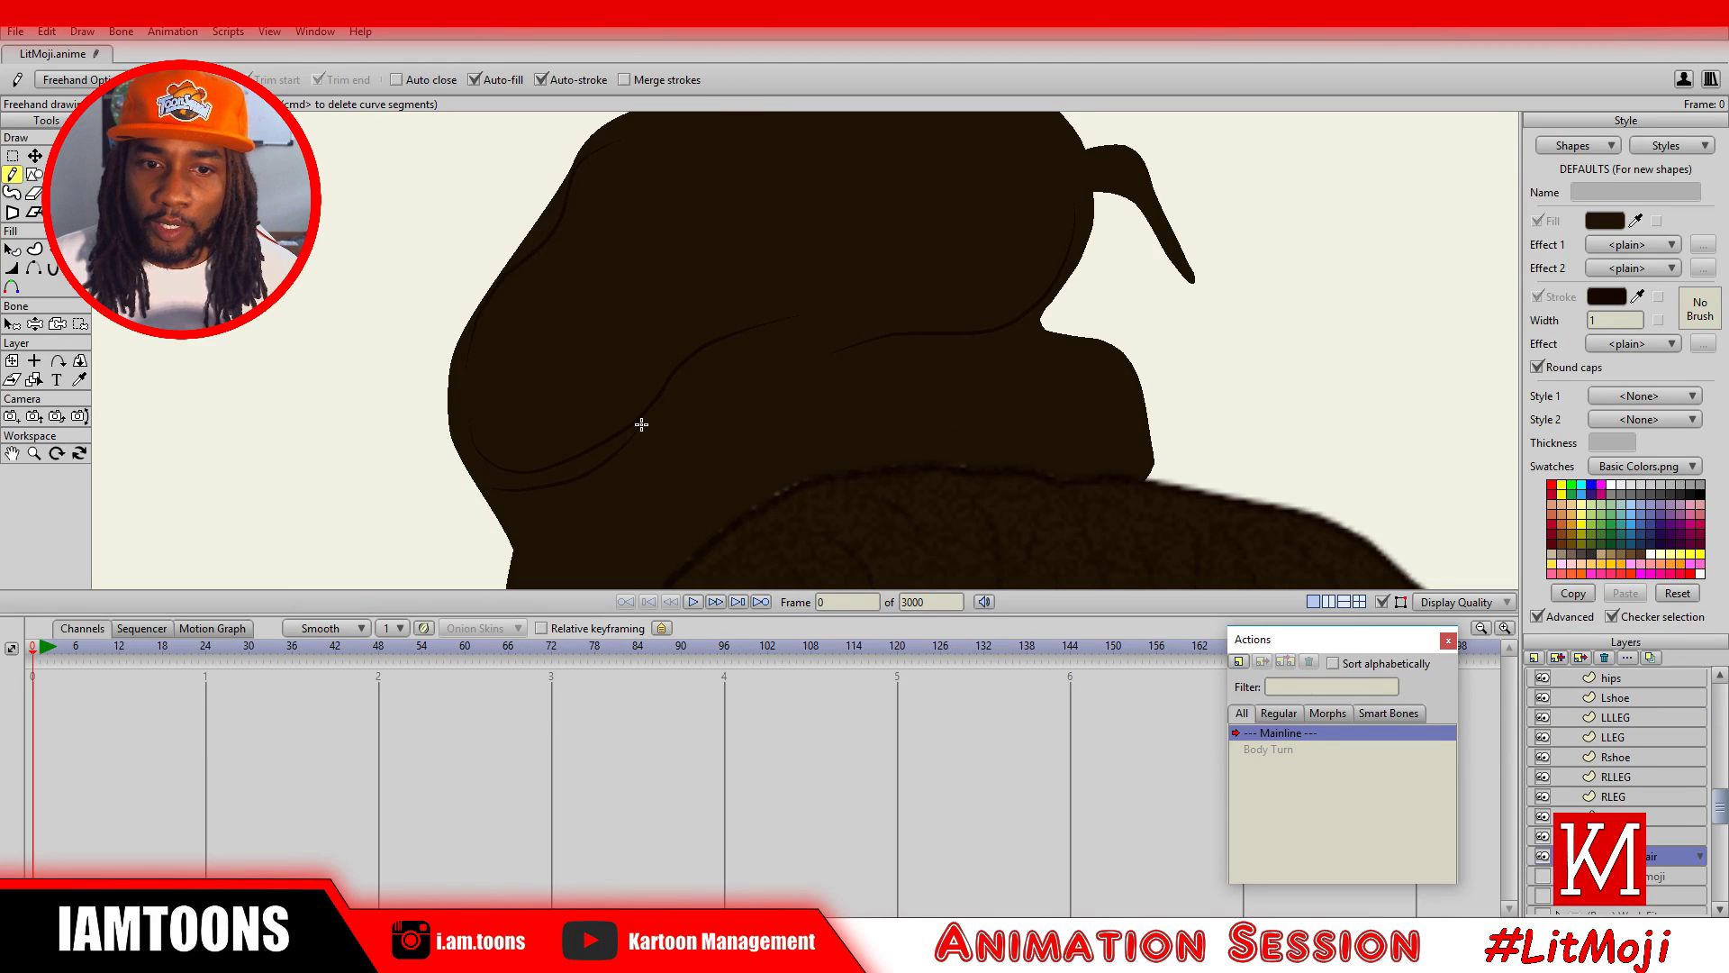
Draw thin curved strand lines of width 1 through the bun and its lower left part on the back of hair layer.
drag(641, 424, 665, 391)
mouse_move(520, 541)
mouse_down()
mouse_move(644, 457)
mouse_move(668, 377)
mouse_up()
mouse_move(640, 531)
mouse_down()
mouse_move(667, 313)
mouse_move(568, 333)
mouse_move(553, 391)
mouse_move(629, 448)
mouse_up()
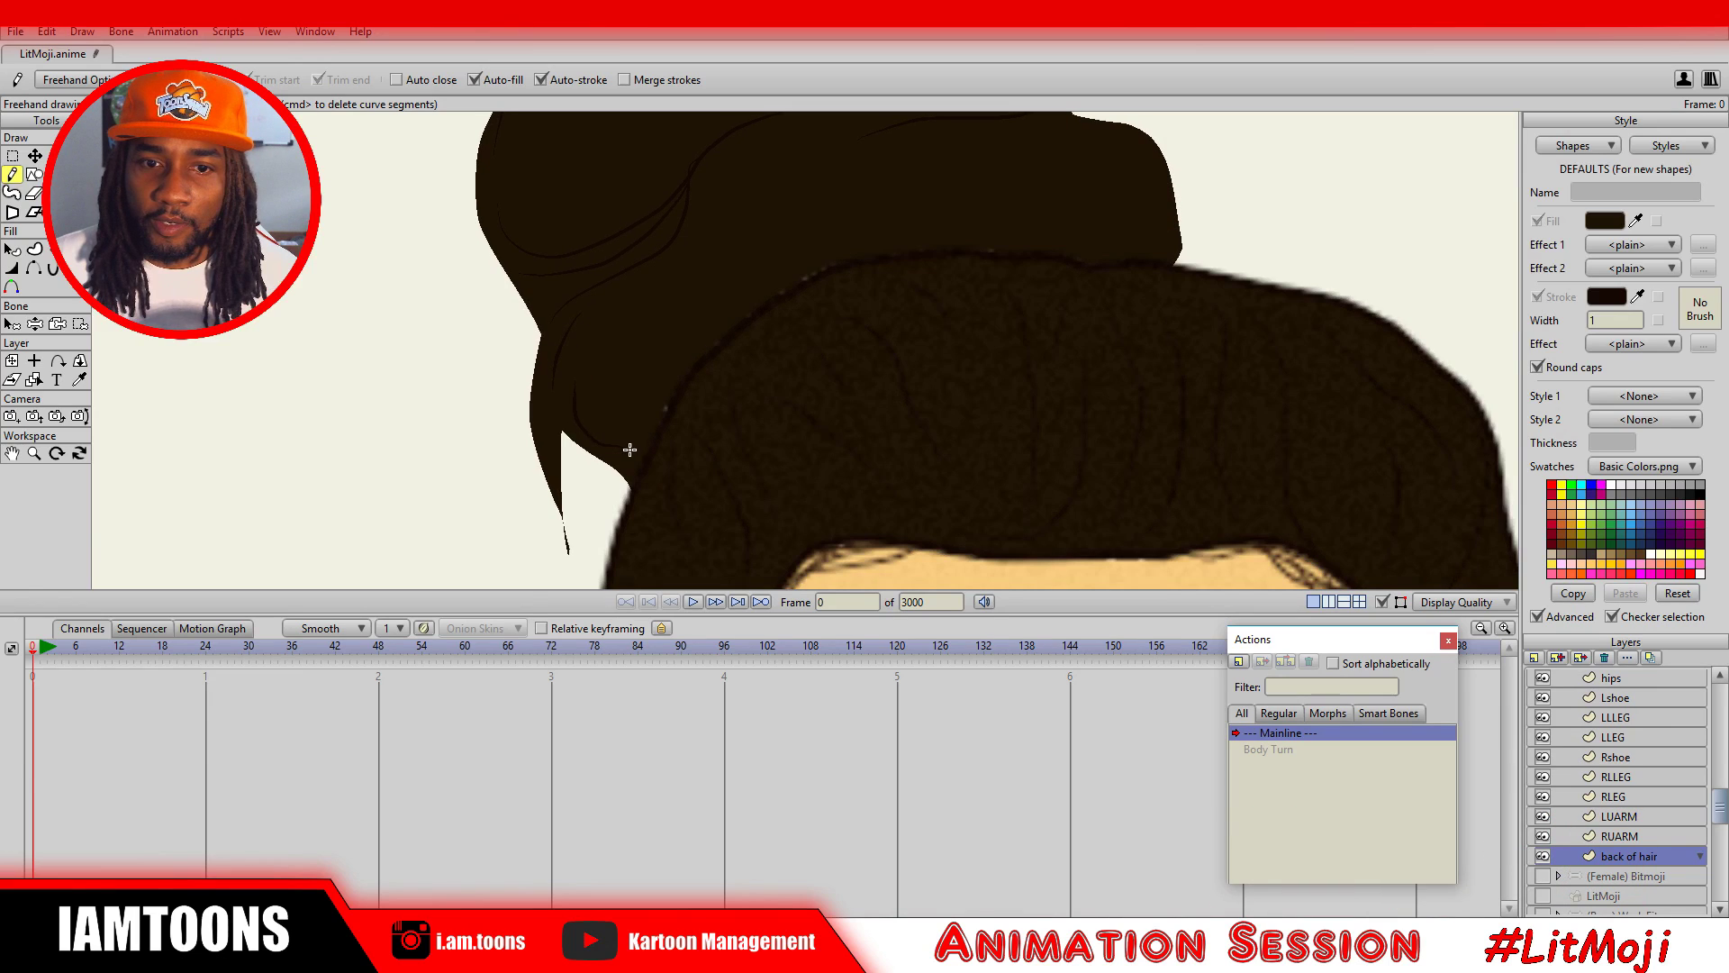
mouse_move(598, 367)
mouse_down()
mouse_move(624, 407)
mouse_move(689, 340)
mouse_move(694, 283)
mouse_move(837, 238)
mouse_up()
drag(684, 283, 635, 346)
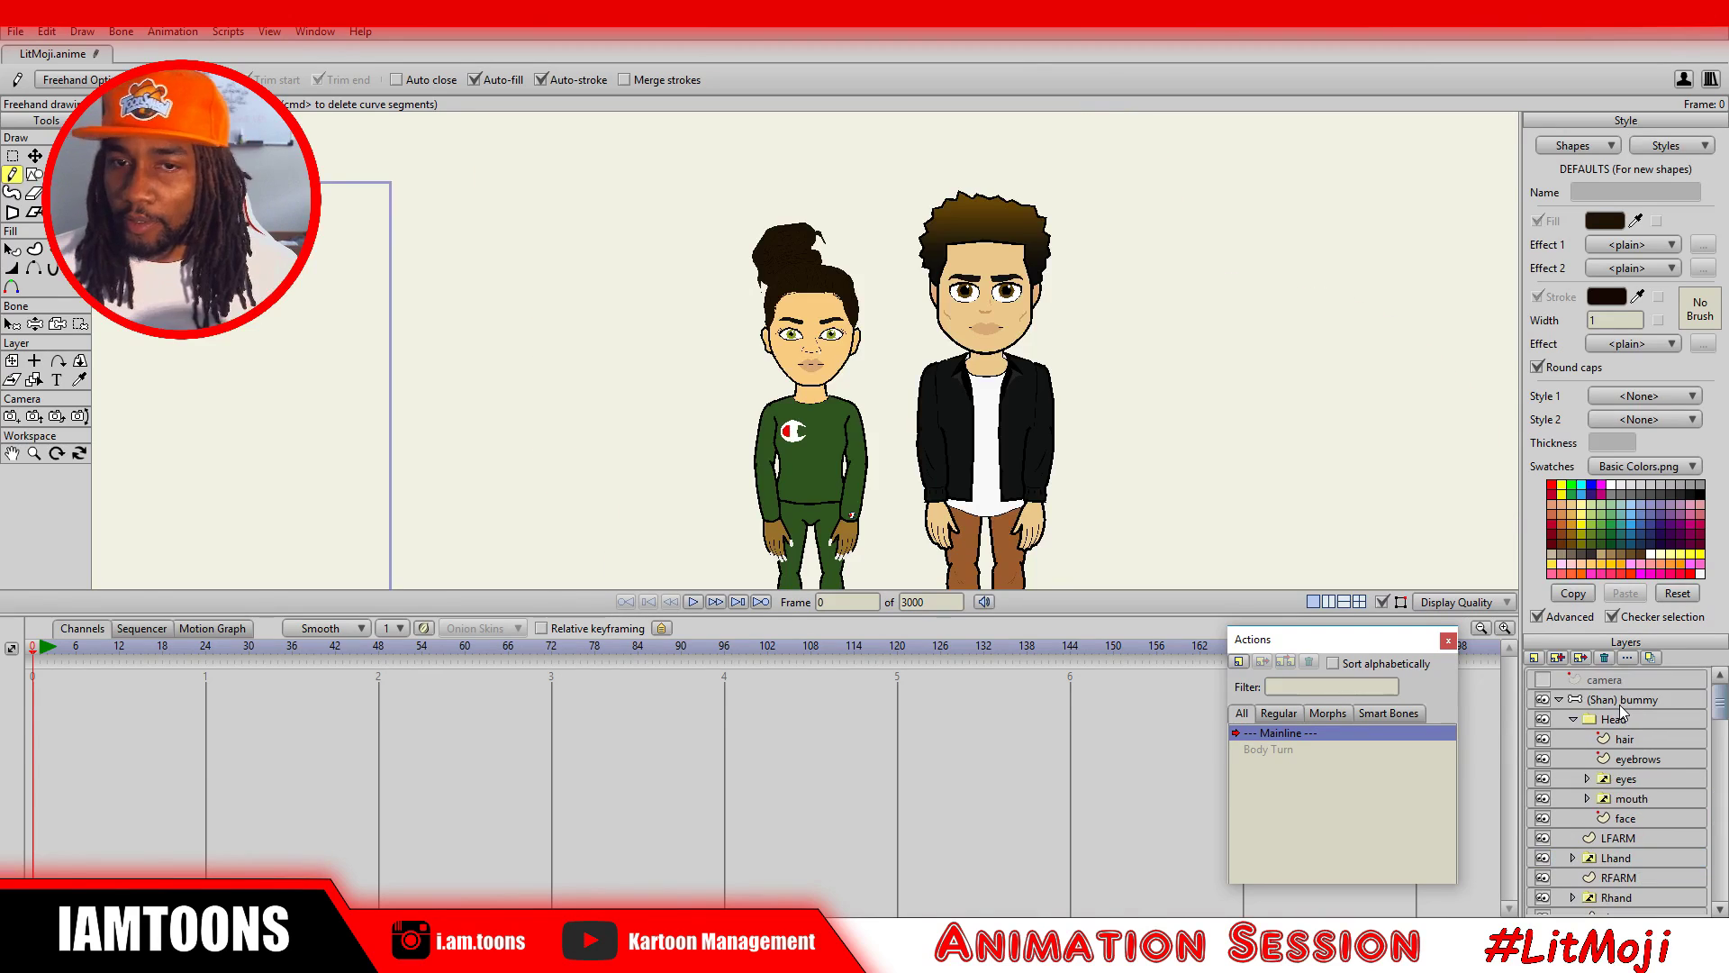
Track and zoom the camera to a focal length of about 51 so both characters' heads and upper bodies are framed.
click(11, 286)
scroll(324, 356, down, 4)
drag(414, 380, 94, 415)
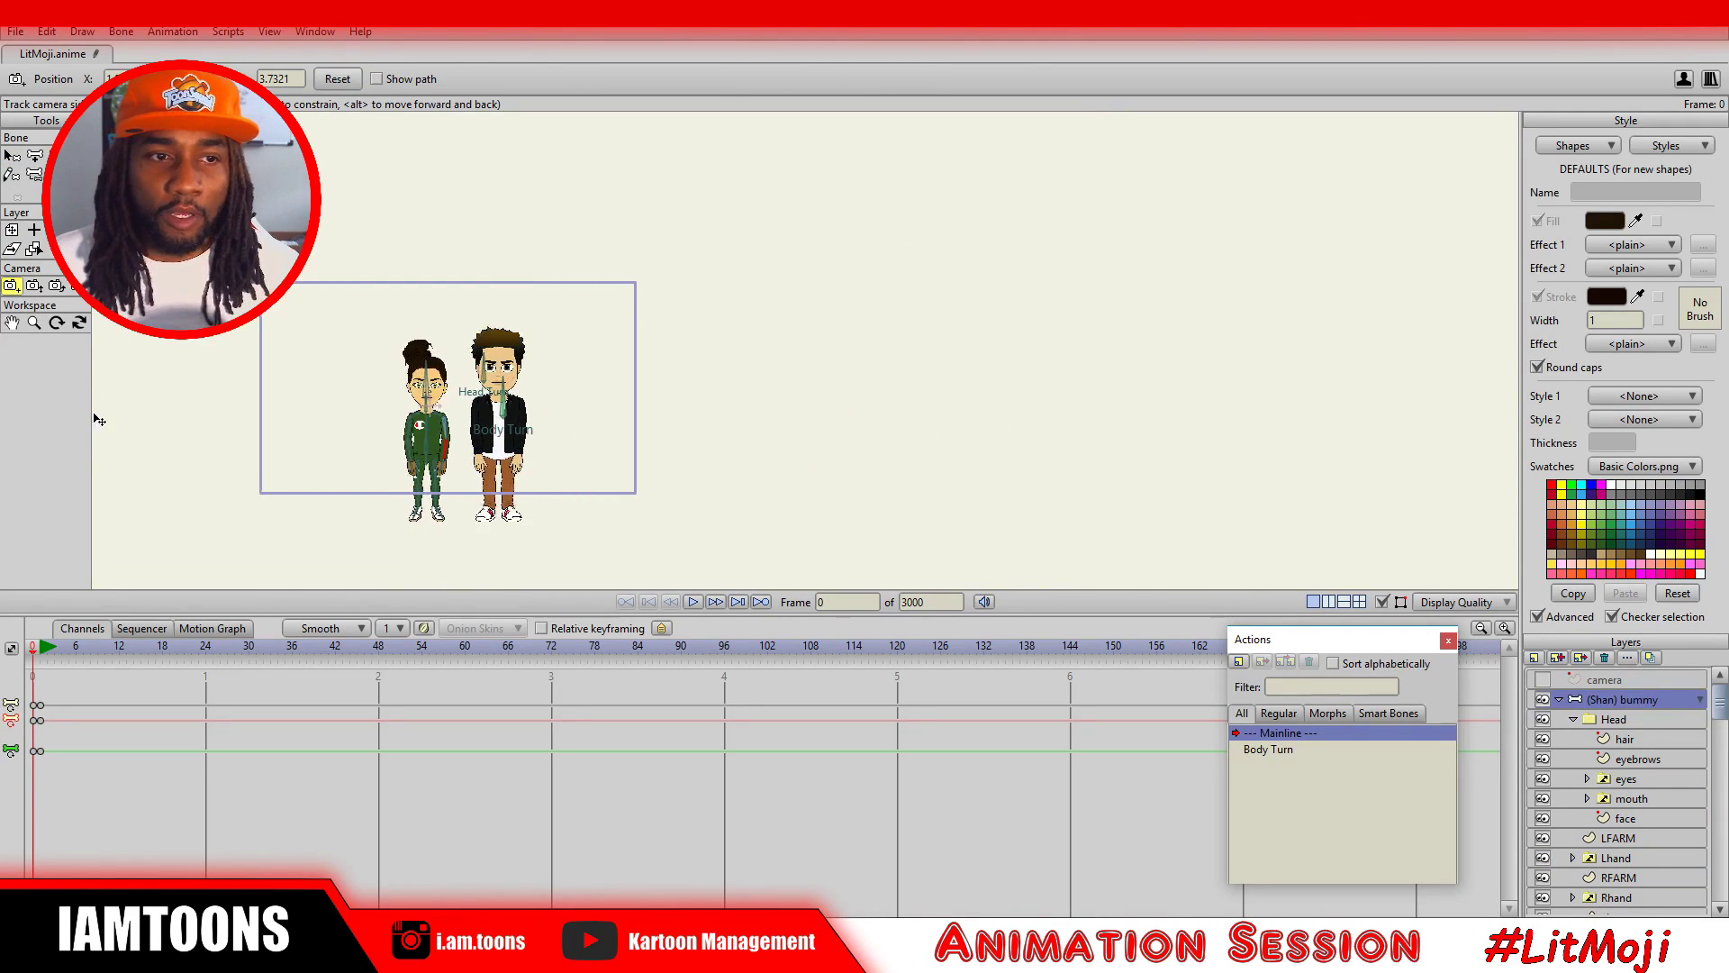
click(35, 287)
drag(347, 315, 375, 676)
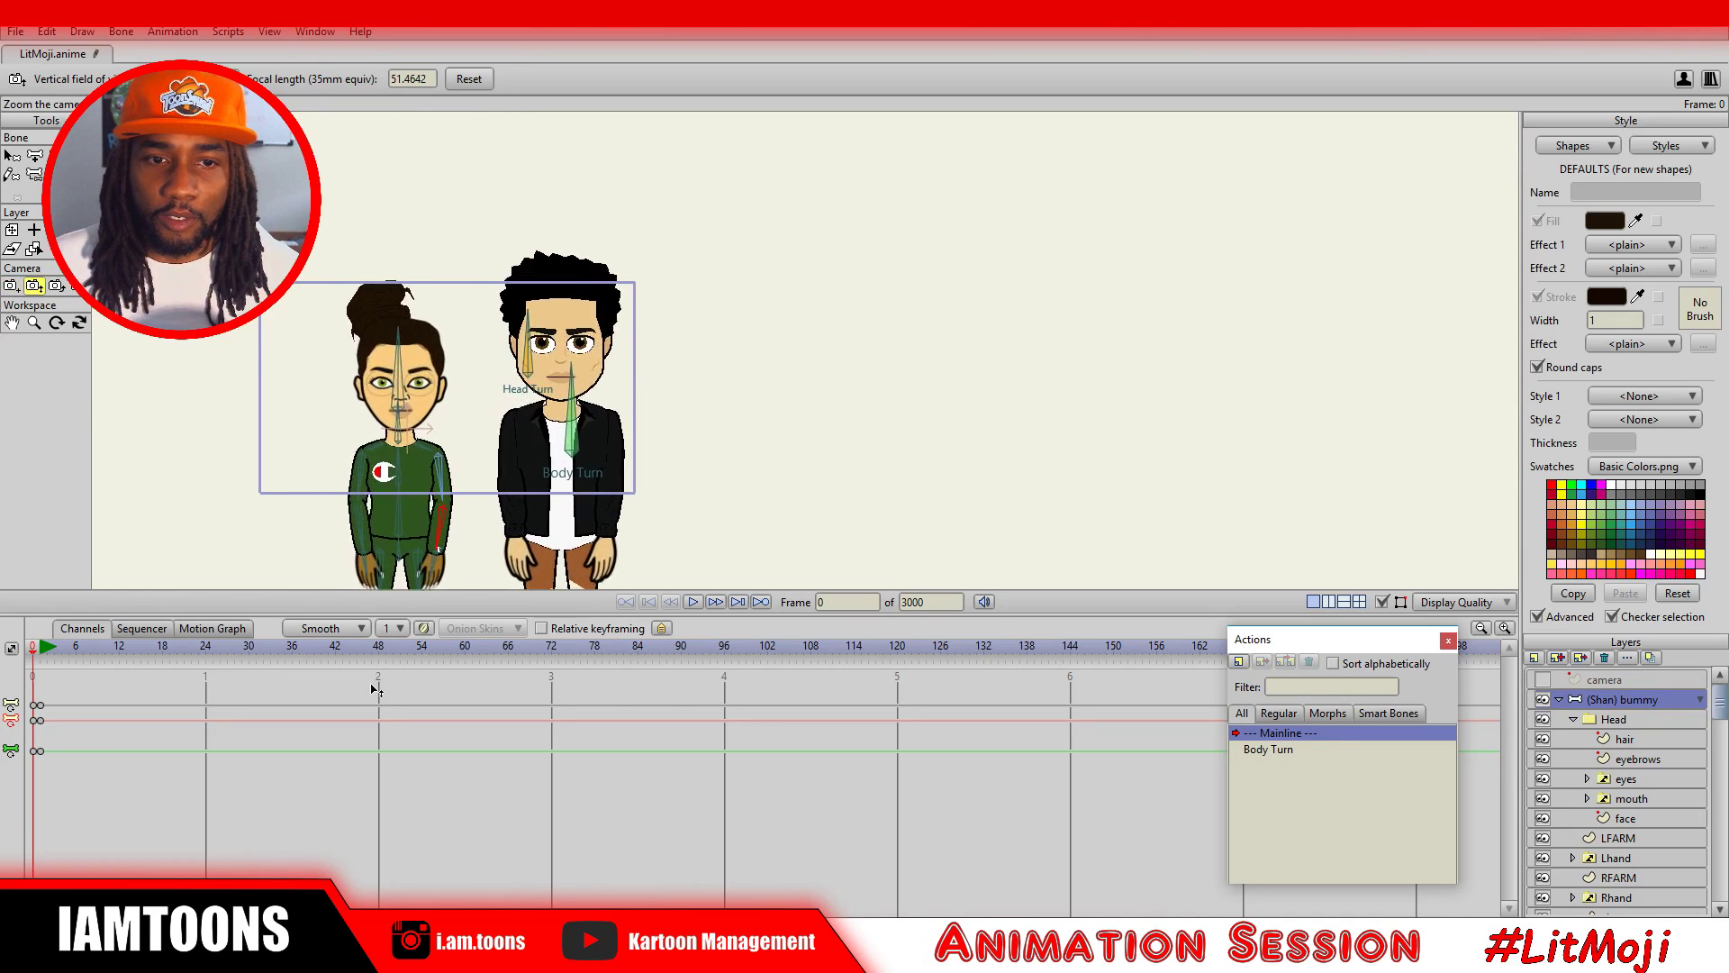
click(11, 286)
drag(430, 317, 412, 346)
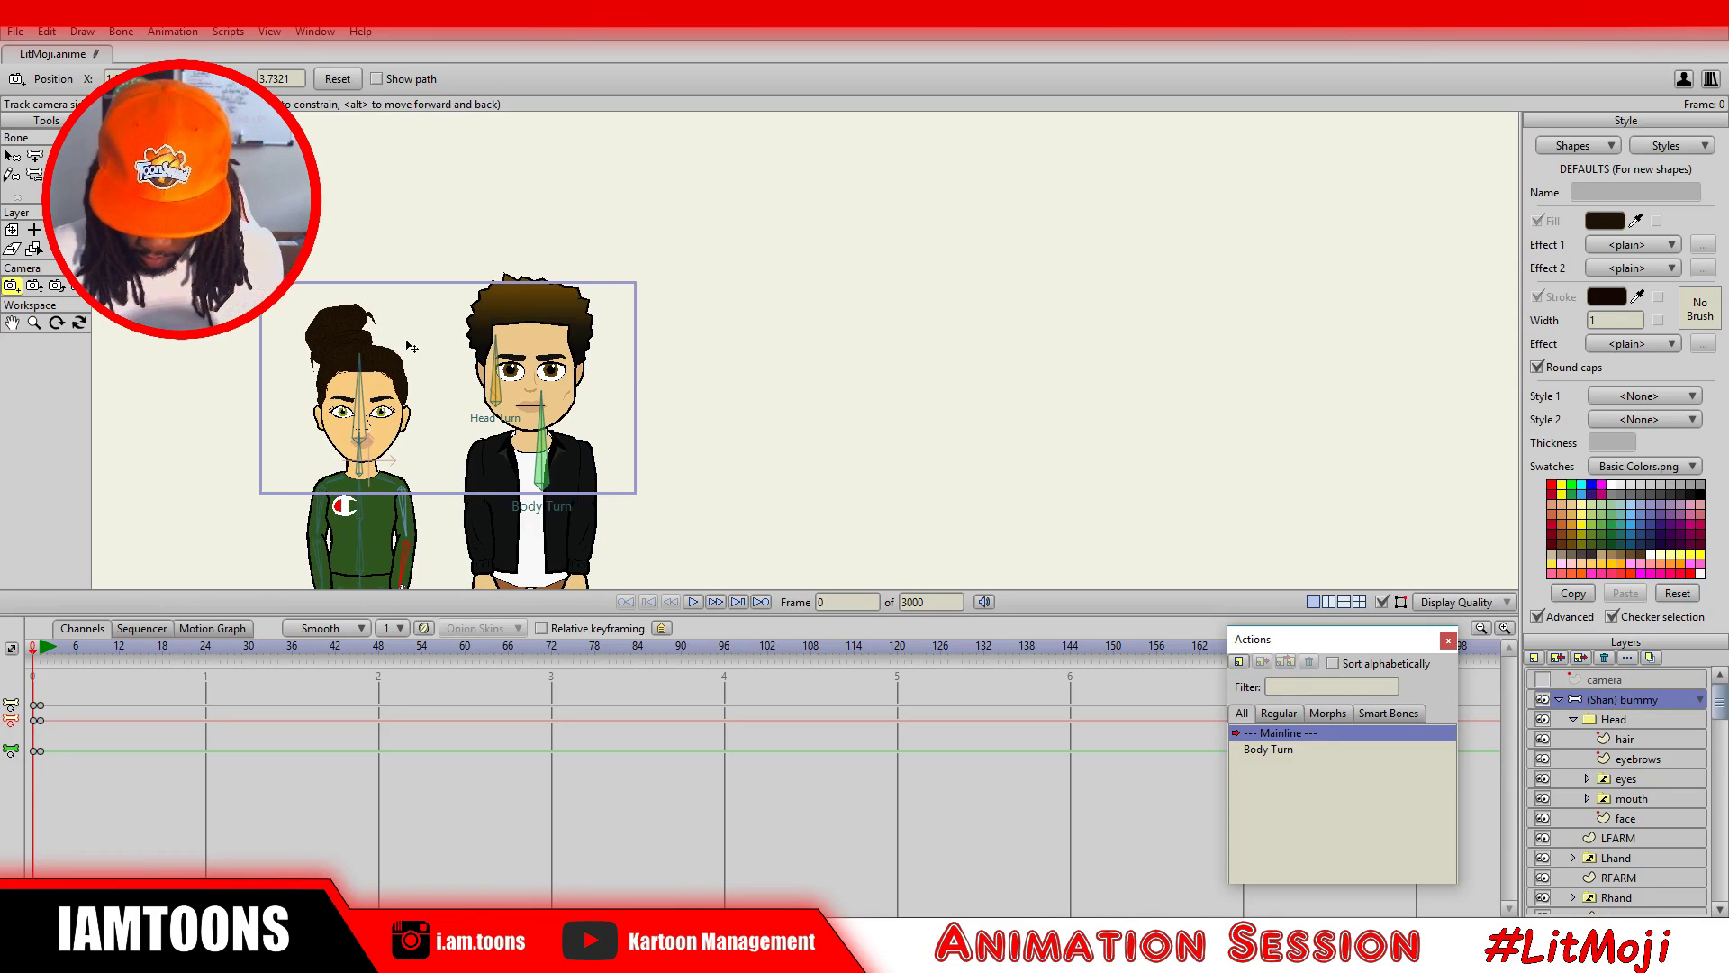